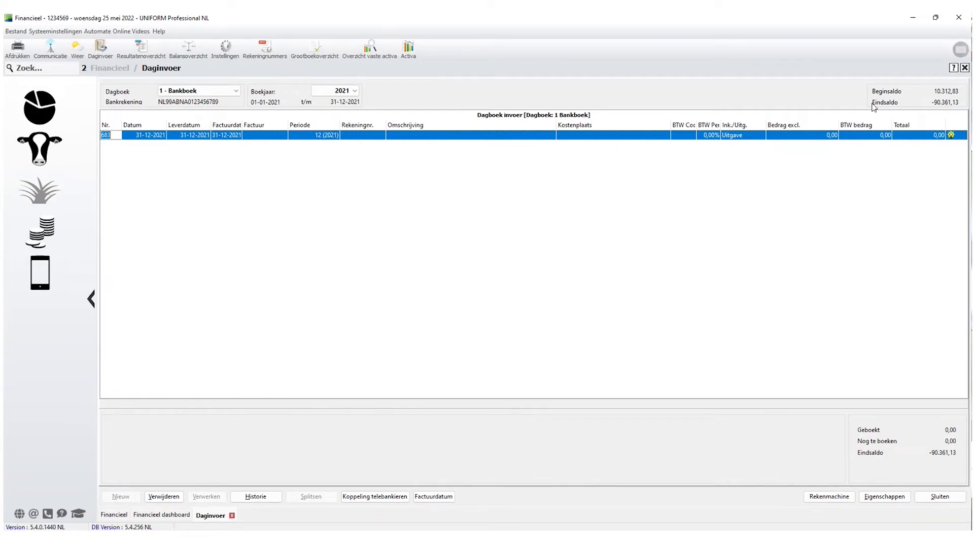
Open the Grootboekoverzicht report from Financieel > Rapportages.
click(43, 237)
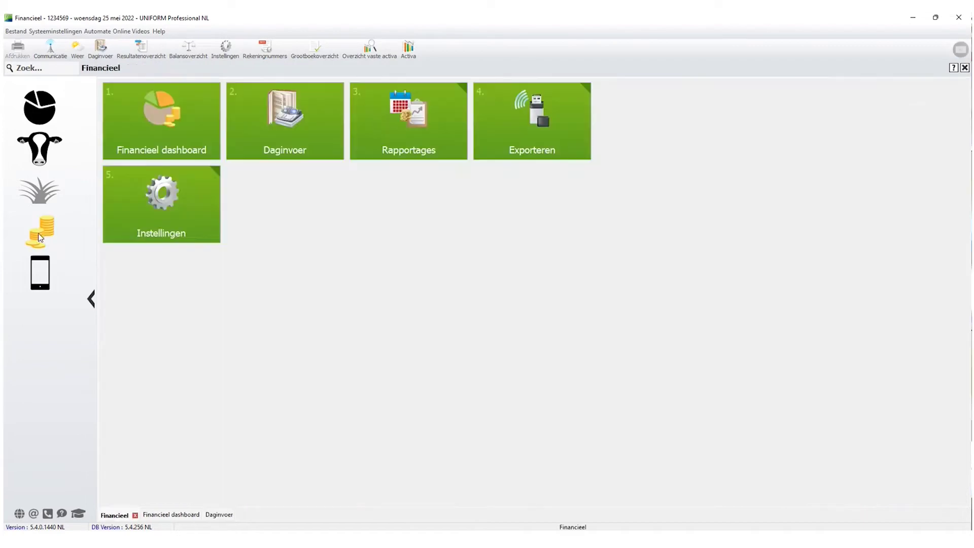
click(409, 124)
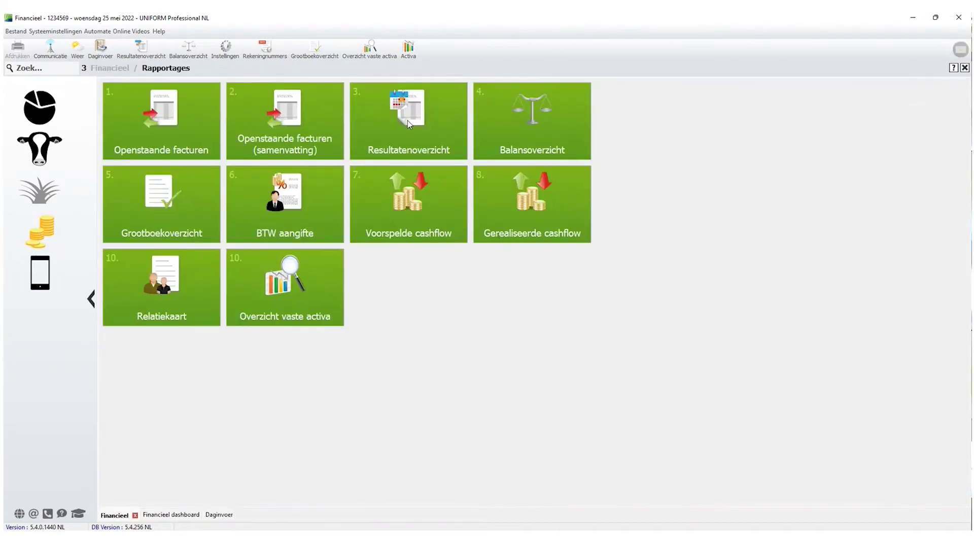
click(148, 205)
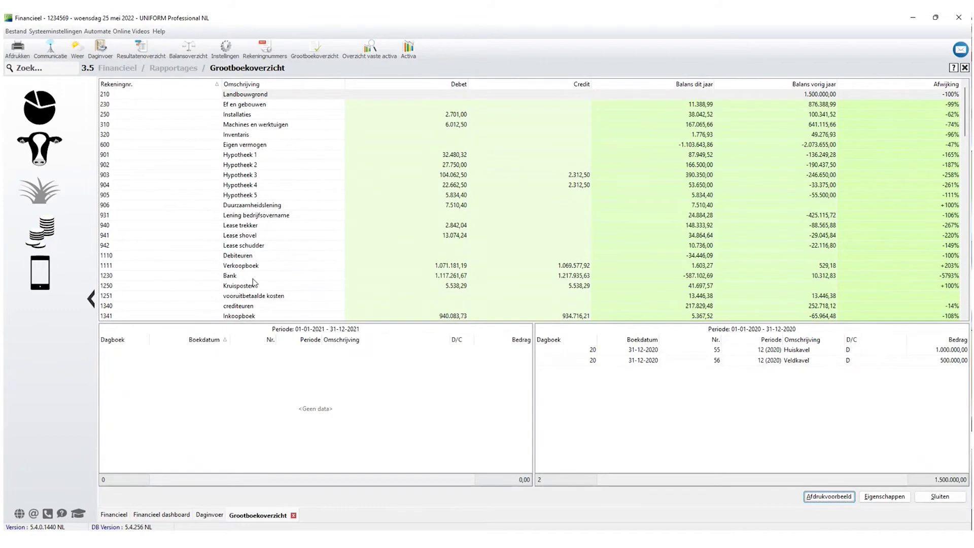
Show account 1230 Bank's 2021 and 2020 bookings, browsing entries like Inkoopboek 427 of 05-01-2021.
click(104, 276)
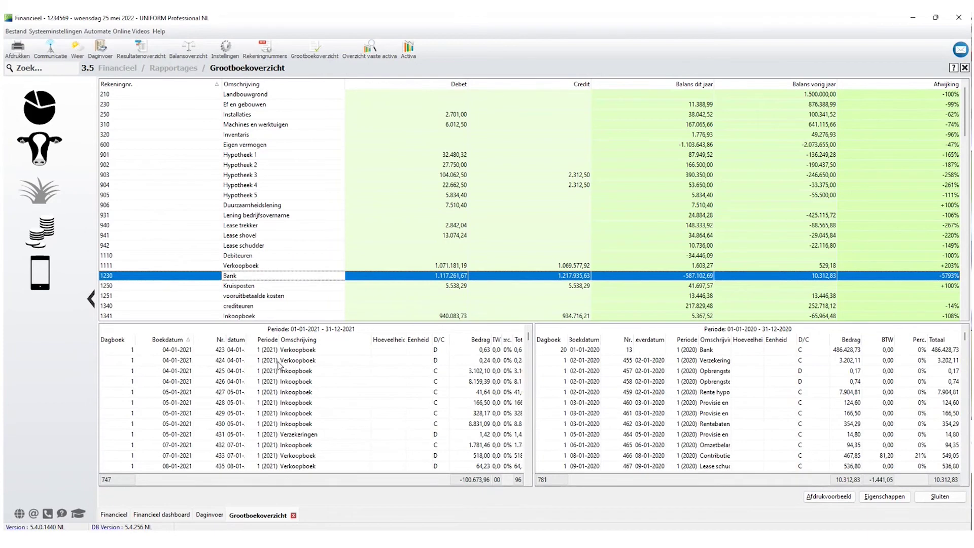
click(292, 392)
scroll(293, 391, down, 9)
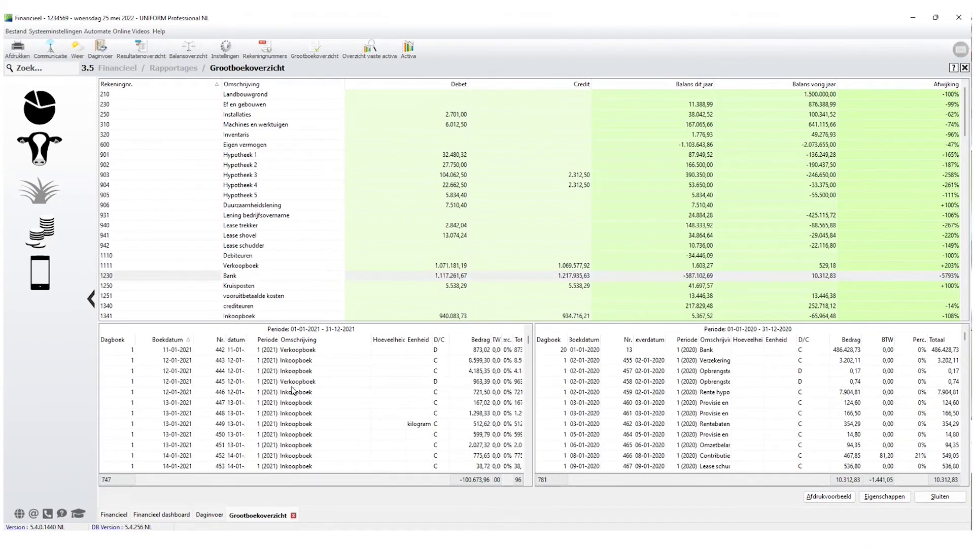
scroll(293, 391, down, 7)
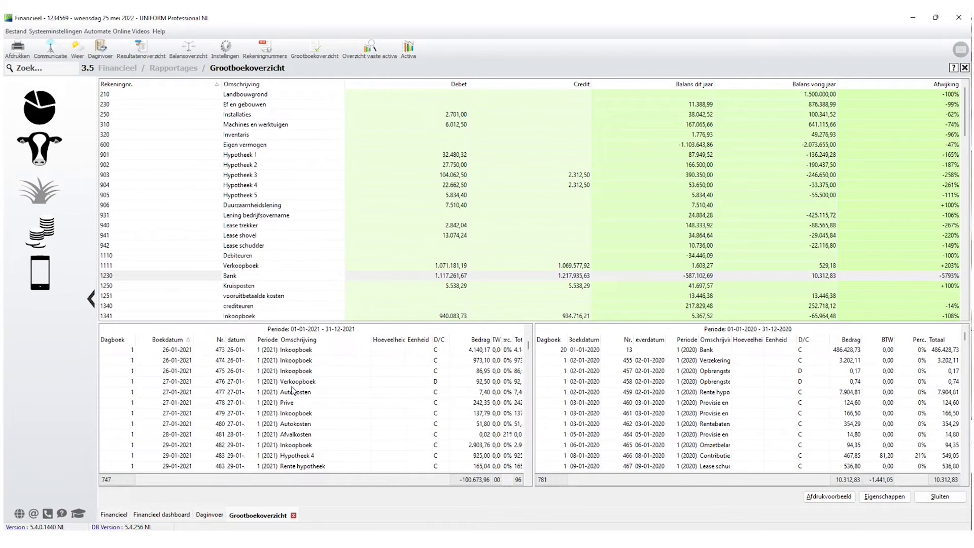
scroll(293, 390, up, 4)
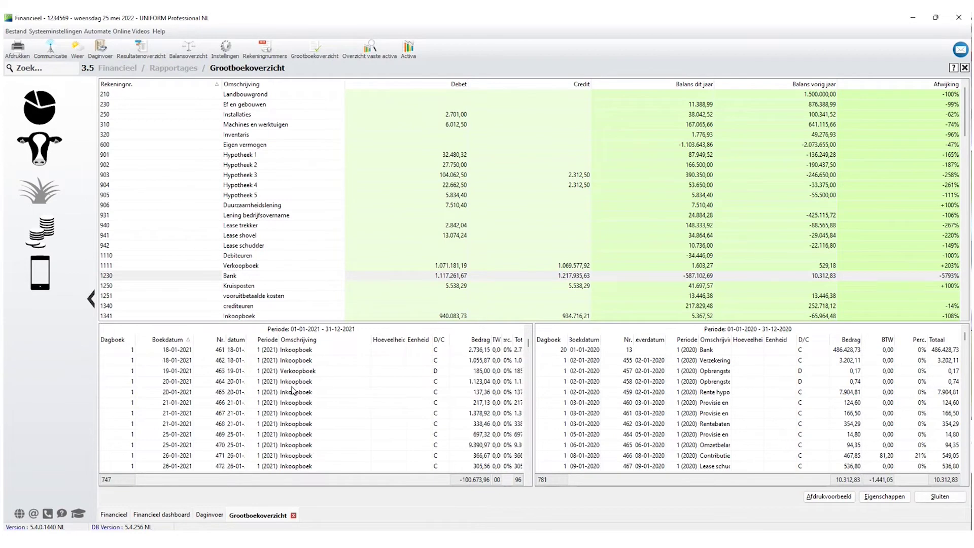
scroll(292, 391, up, 13)
click(293, 392)
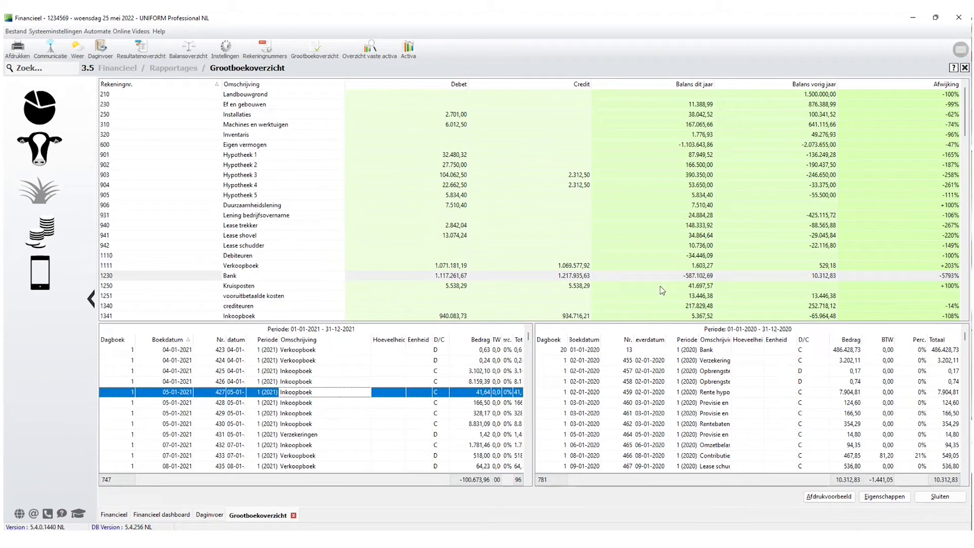
click(706, 276)
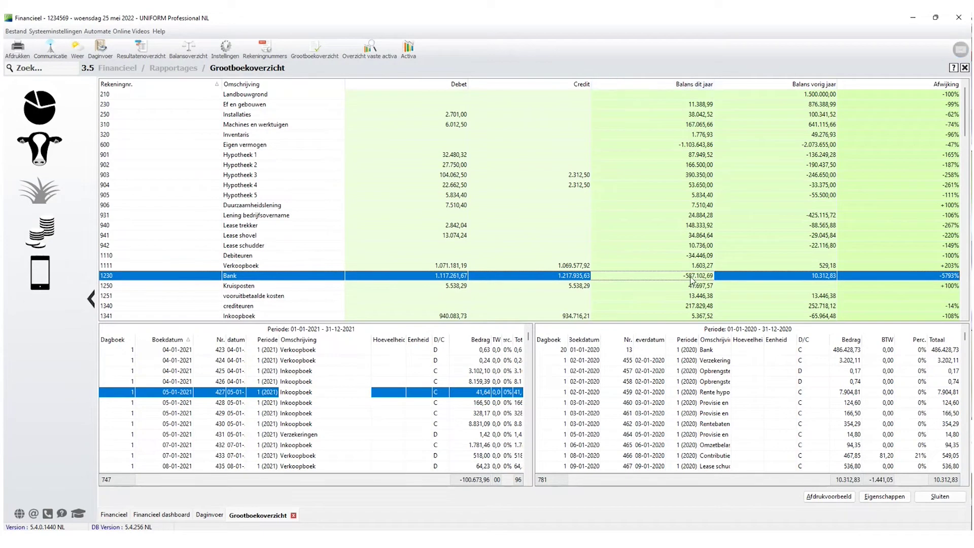
click(210, 515)
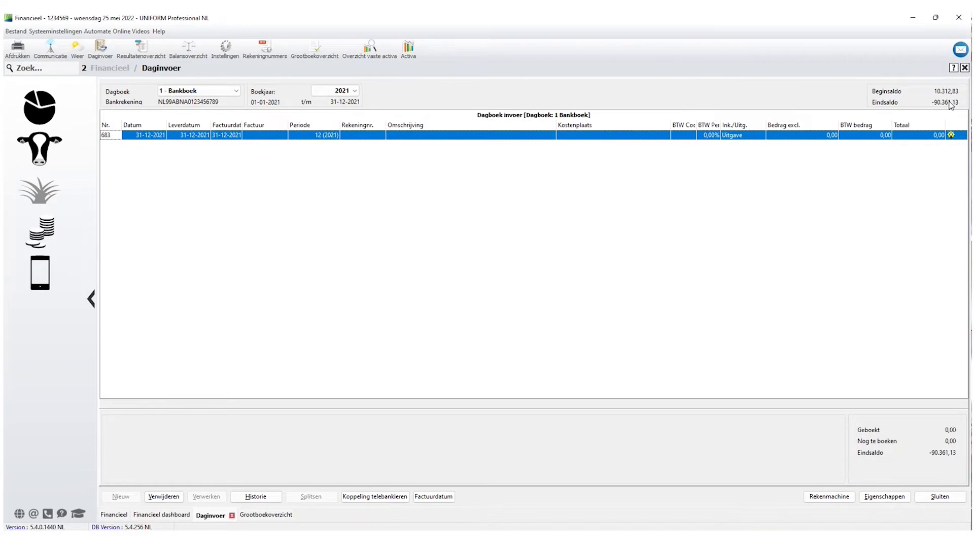
Recheck account 1230 Bank in the Grootboekoverzicht, then go back to the Financieel start page.
click(265, 515)
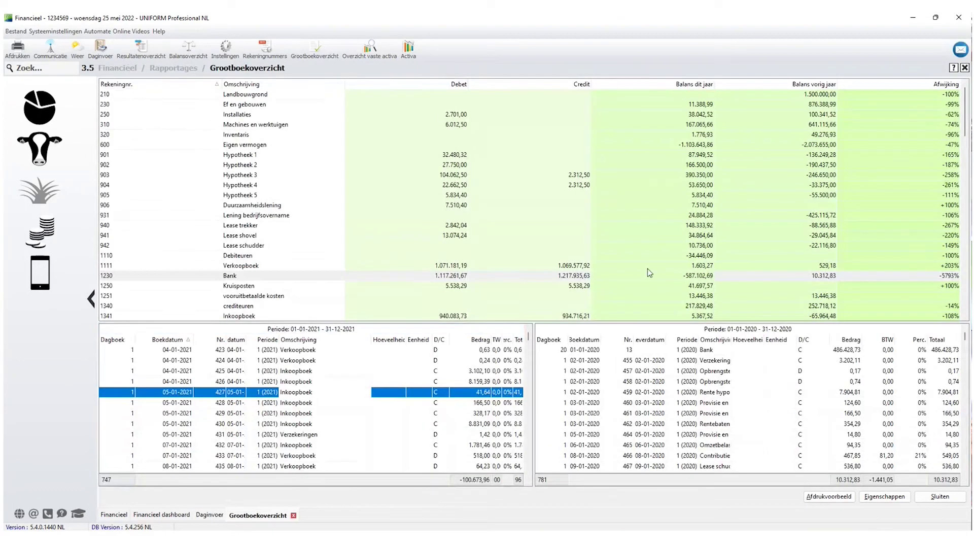
click(253, 281)
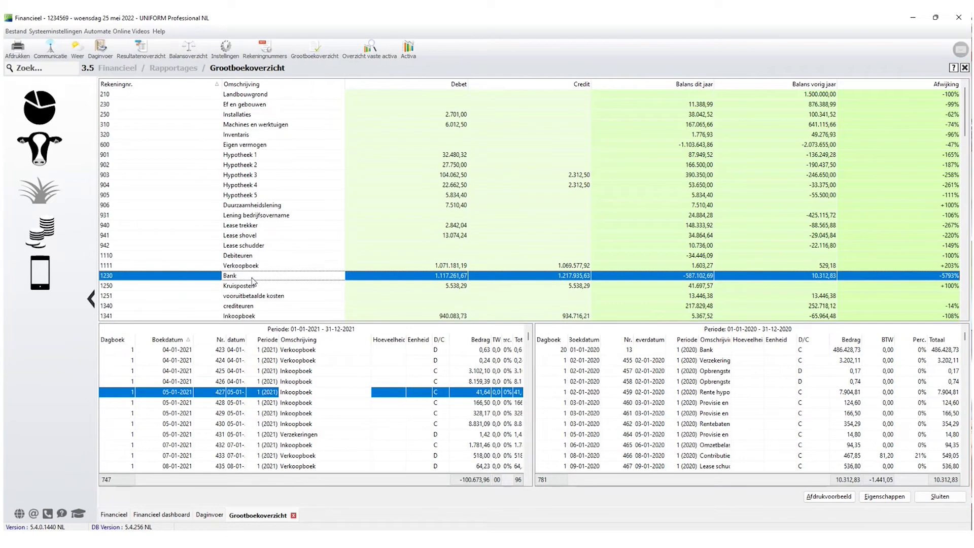
click(50, 231)
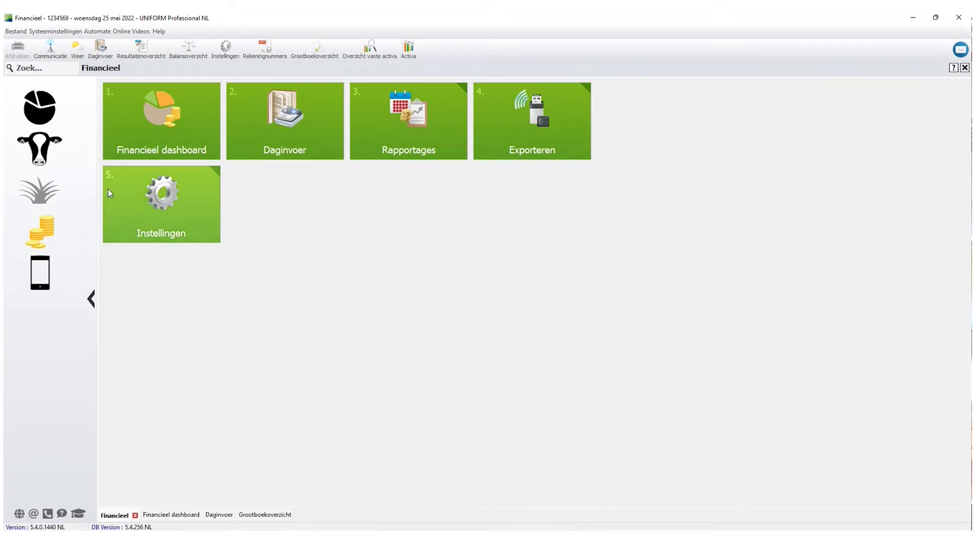
Close fiscal year 2020 under Instellingen > Boekjaren, confirming with Ja, then exit settings.
click(169, 210)
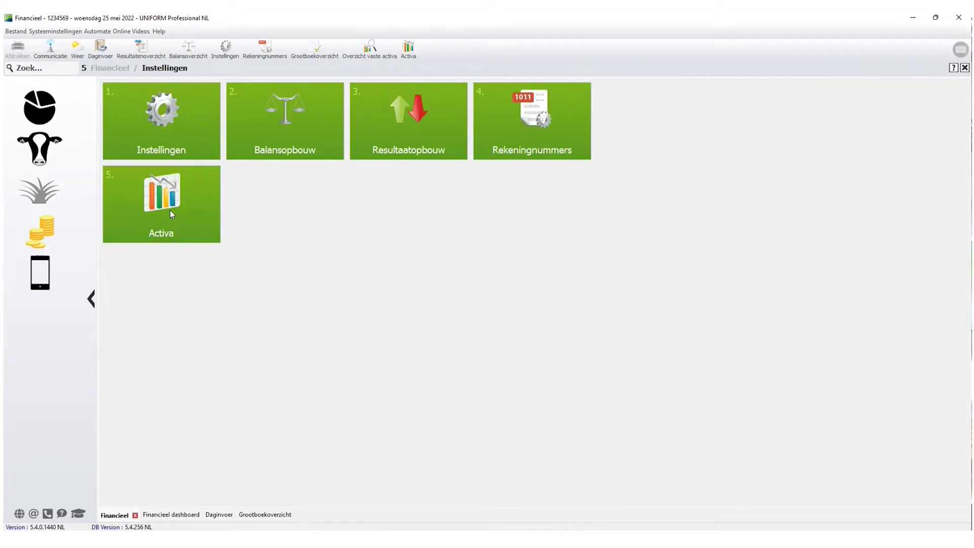
click(159, 117)
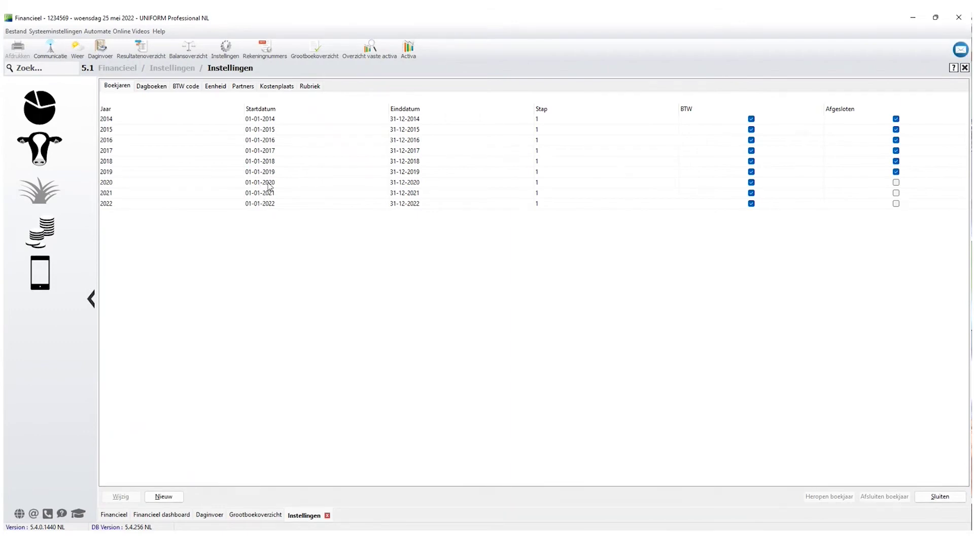
click(268, 183)
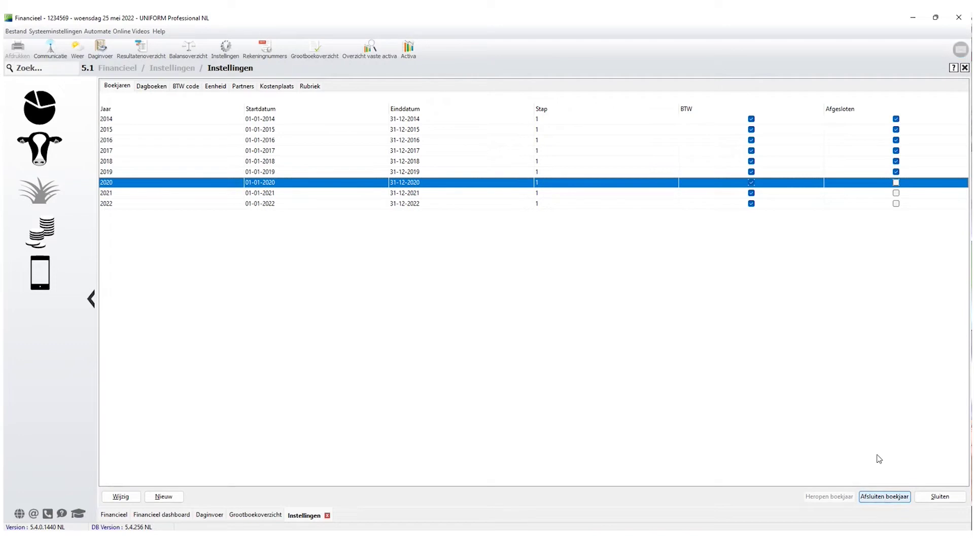
click(884, 497)
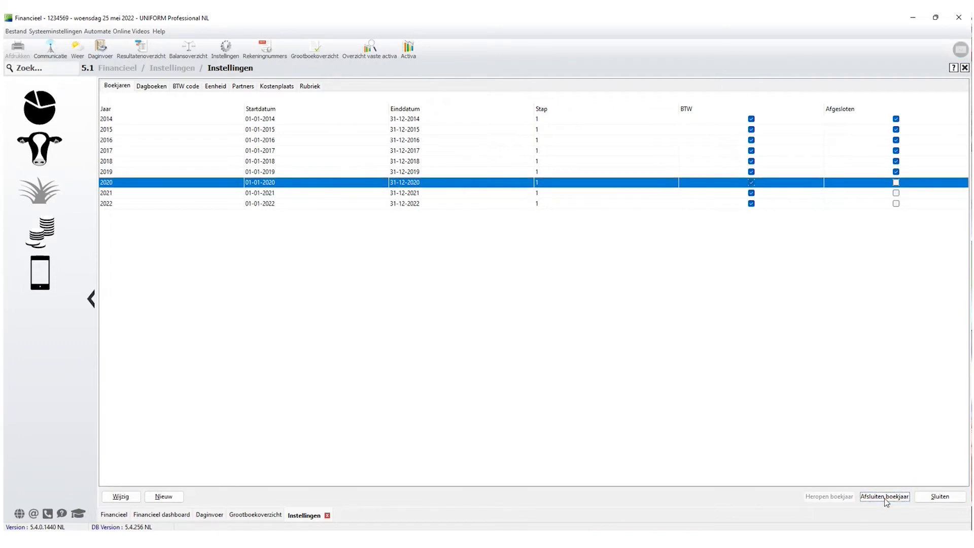
click(472, 289)
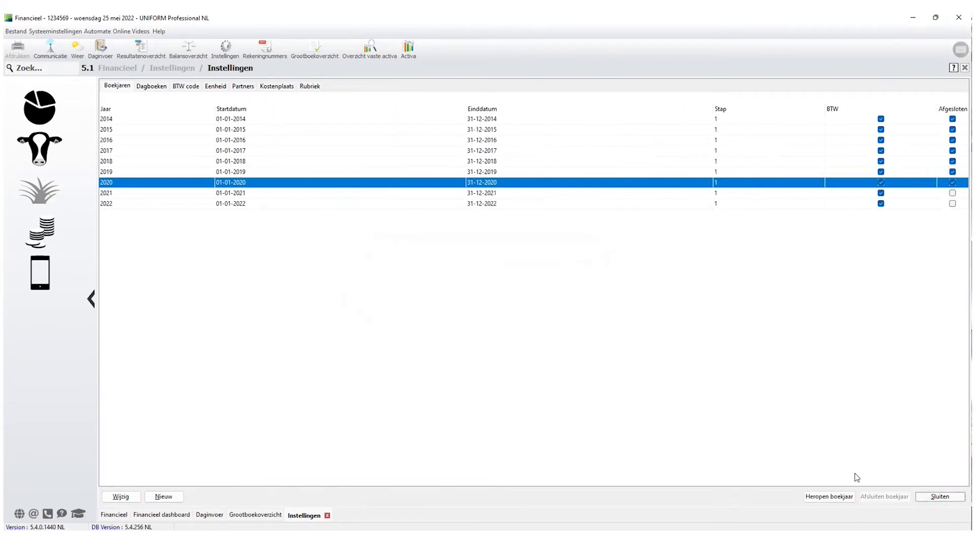
click(940, 496)
Reopen the Grootboekoverzicht and select 1230 Bank, now showing a 10.312,83 opening entry.
click(287, 515)
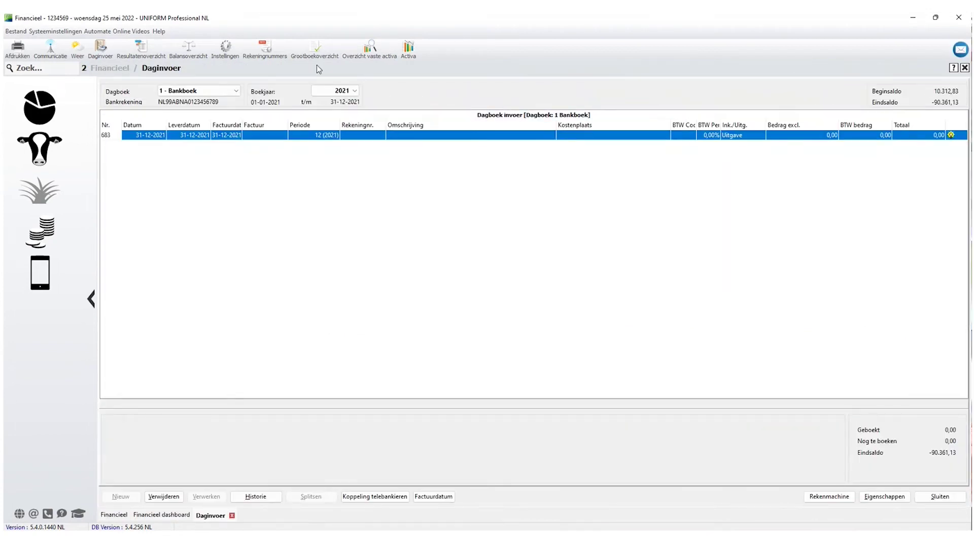
click(41, 230)
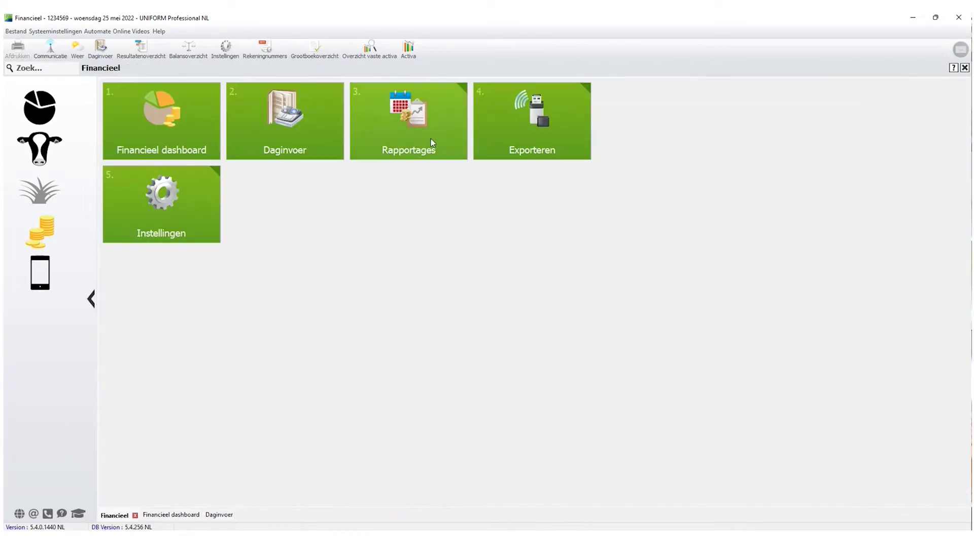
click(420, 130)
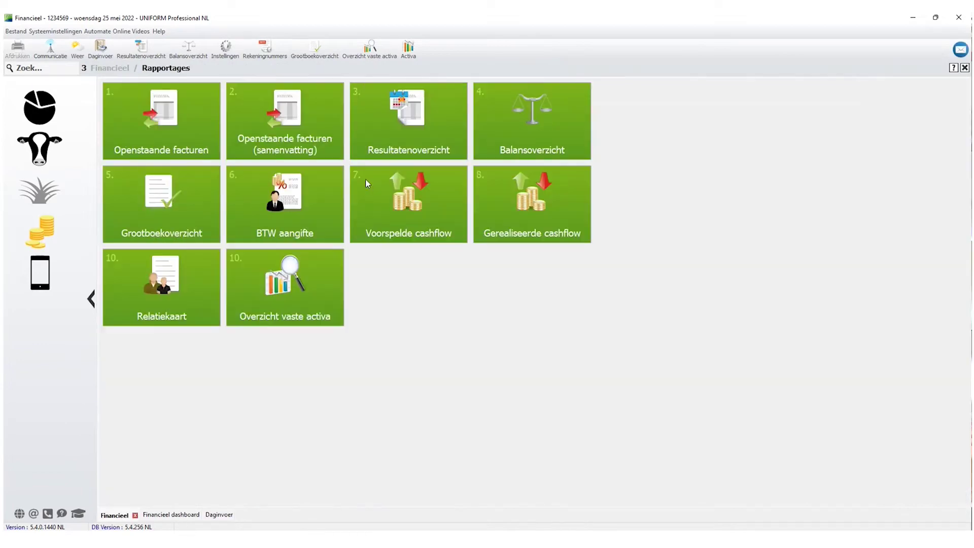
click(137, 204)
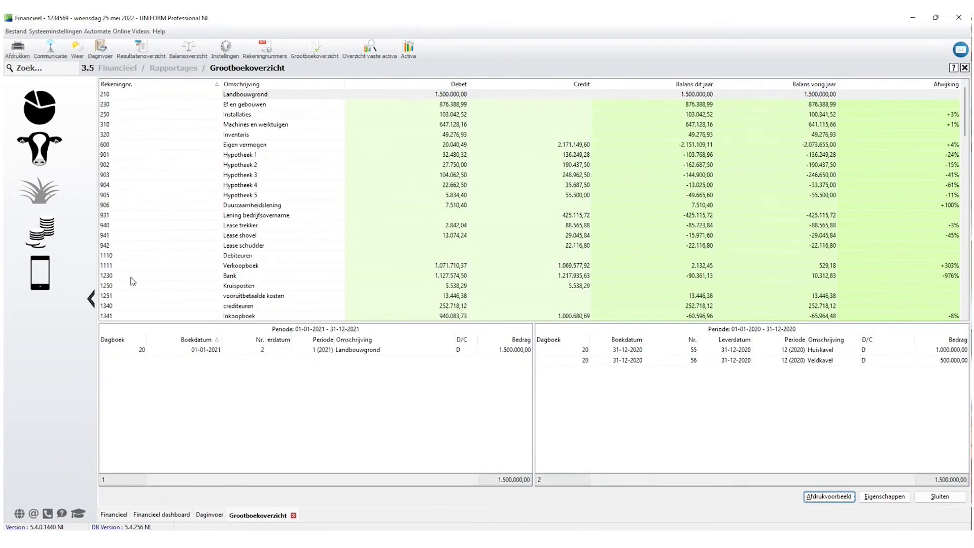
click(142, 276)
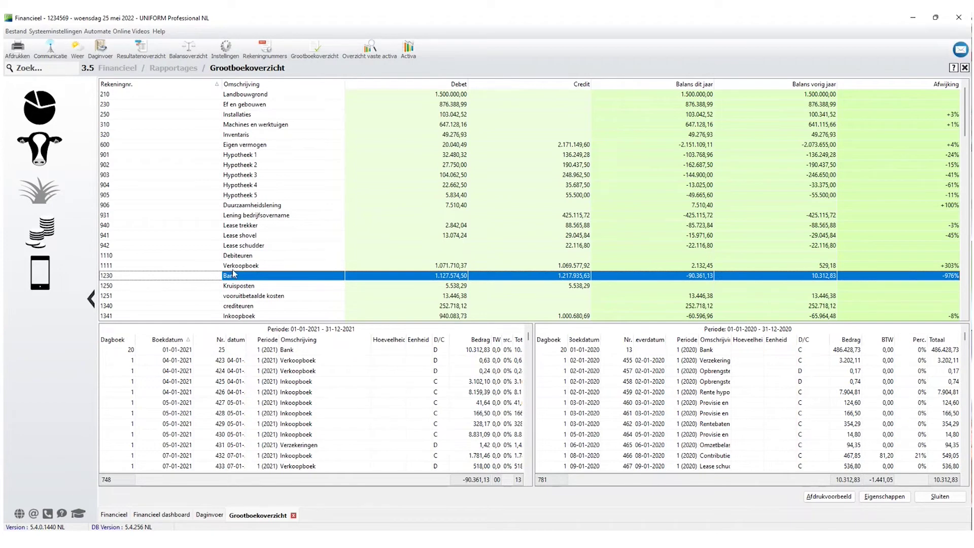
Select the 10.312,83 Bank opening entry and compare it with the 2020 Bank bookings.
scroll(250, 280, down, 1)
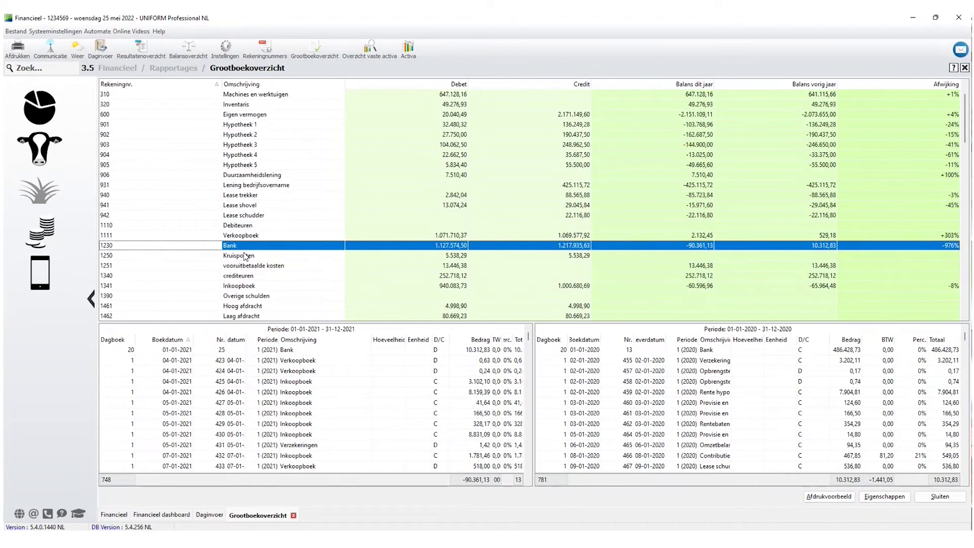
click(198, 353)
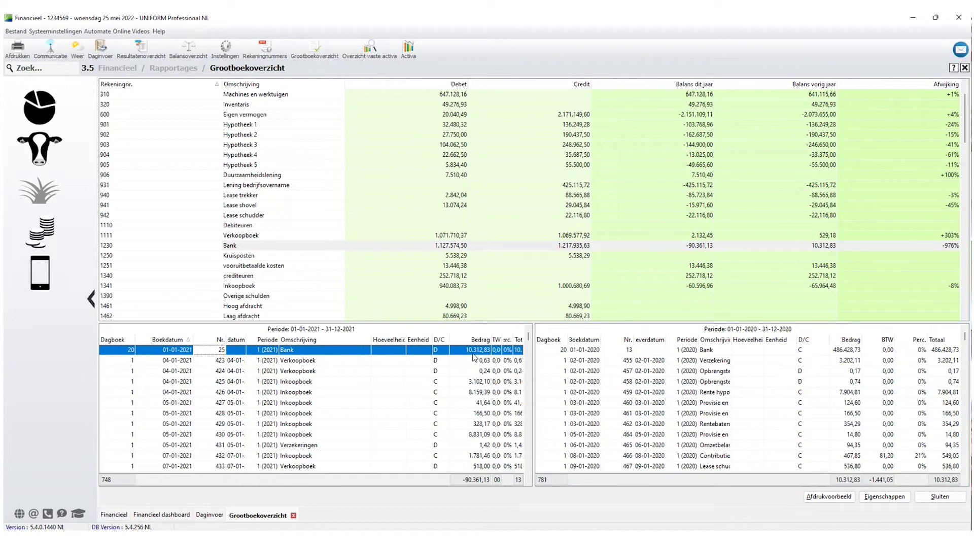
click(203, 516)
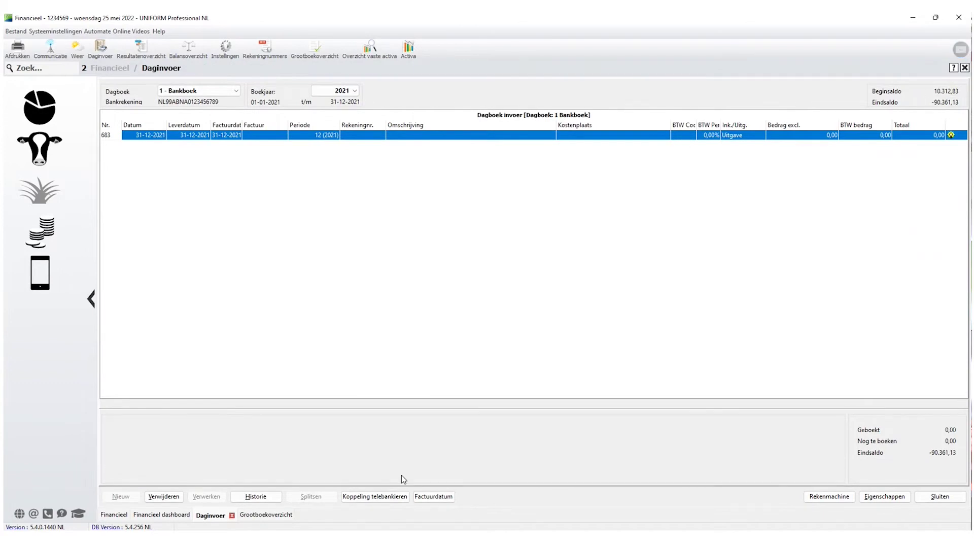
click(278, 514)
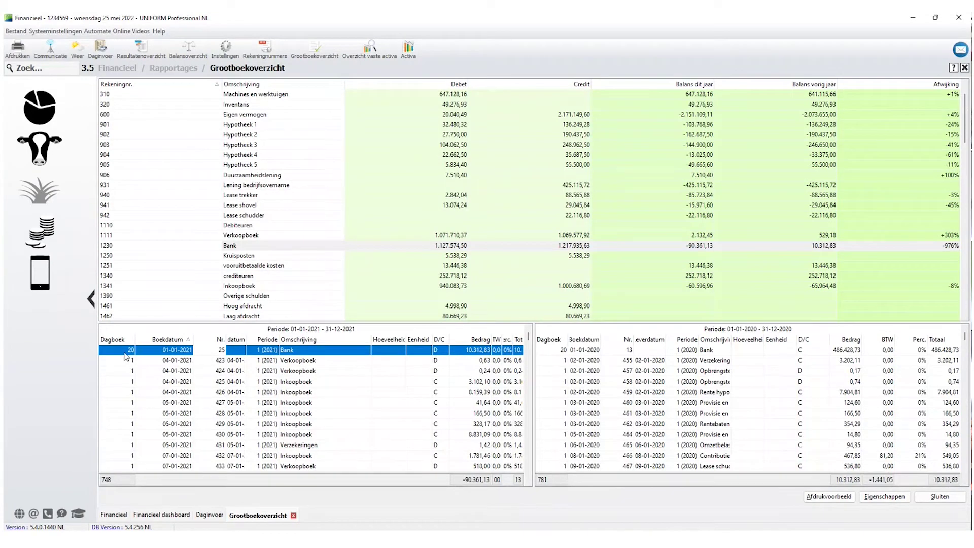
In Daginvoer, review the Dagboek list keeping 1 - Bankboek, then switch to PowerPoint.
click(198, 517)
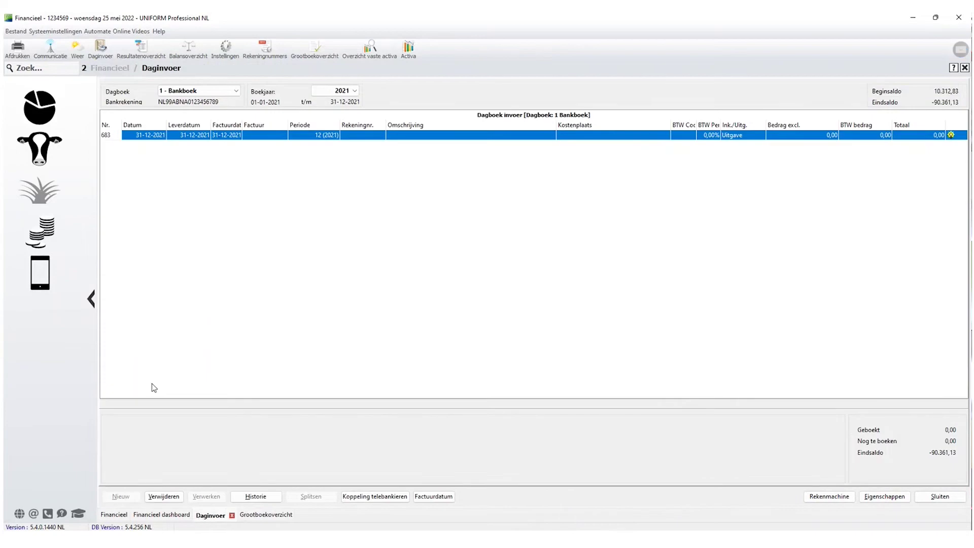
click(233, 94)
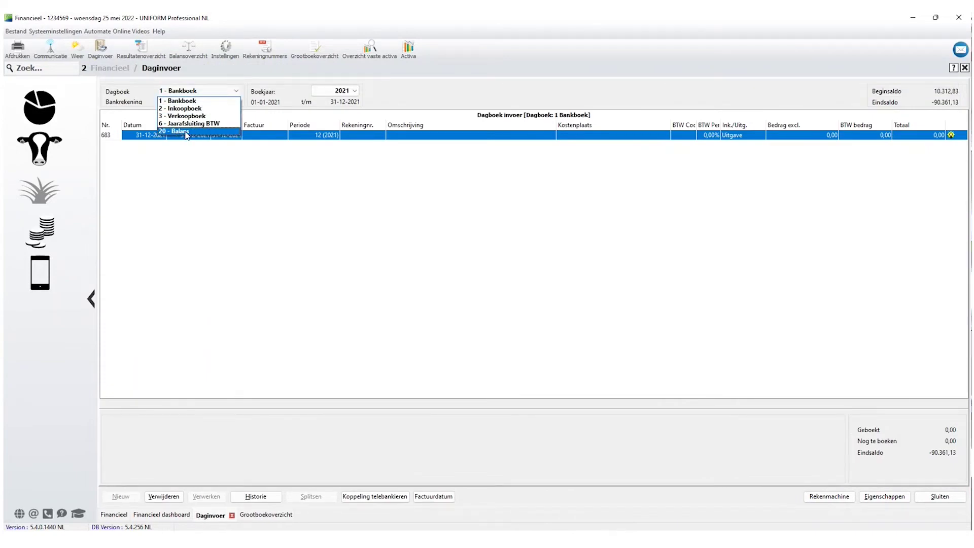
click(203, 191)
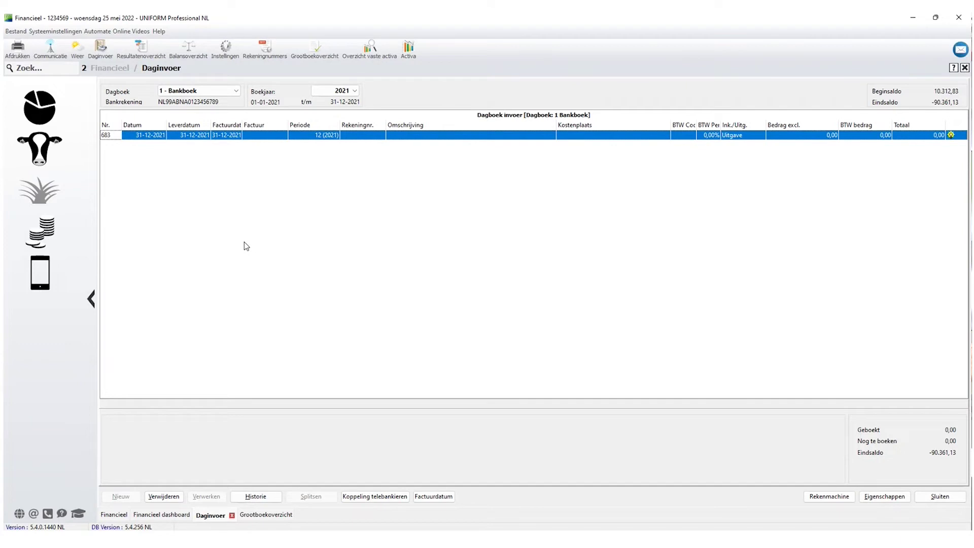
click(200, 91)
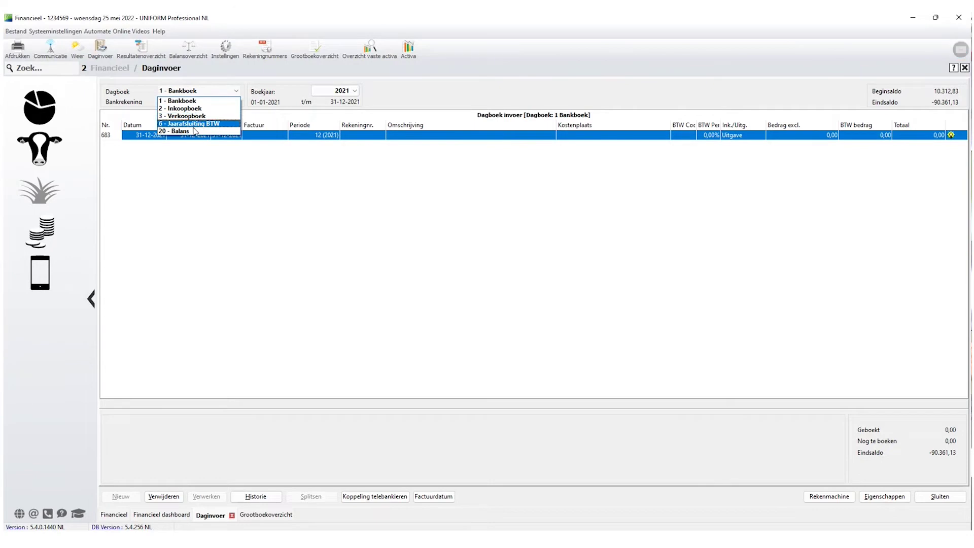
click(270, 206)
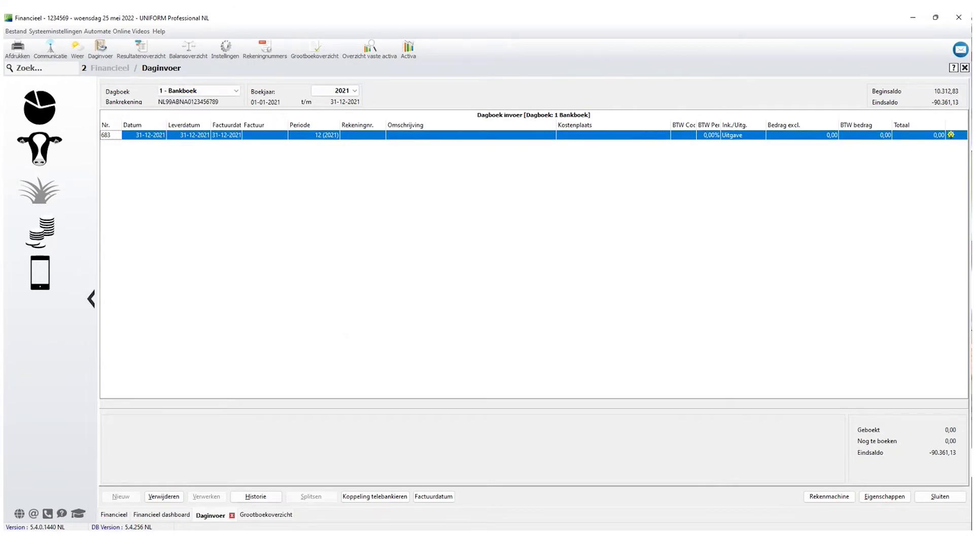
key(alt+Tab)
Highlight the 'Check dagboeken/saldo's' and 'Grootboekoverzicht' points on slide 4.
drag(317, 210, 526, 214)
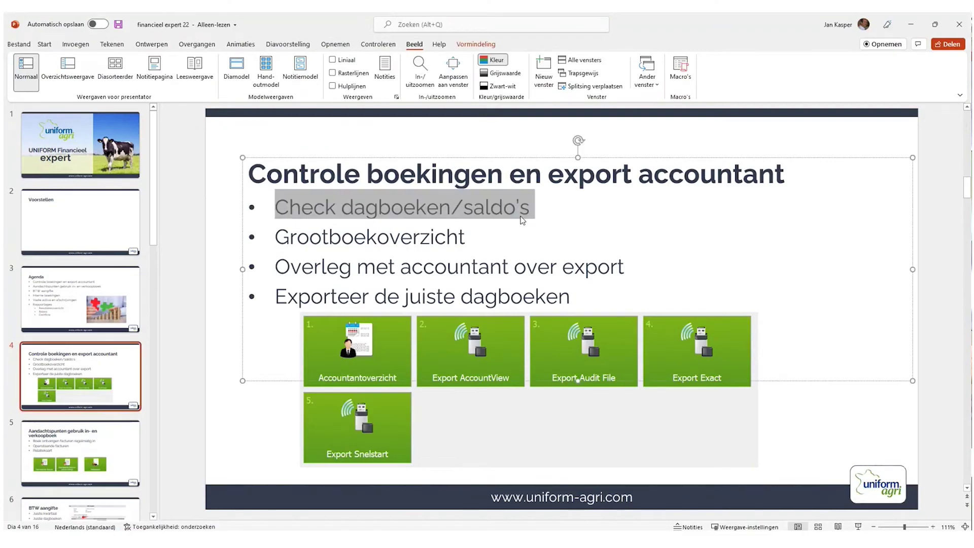
drag(284, 236, 473, 236)
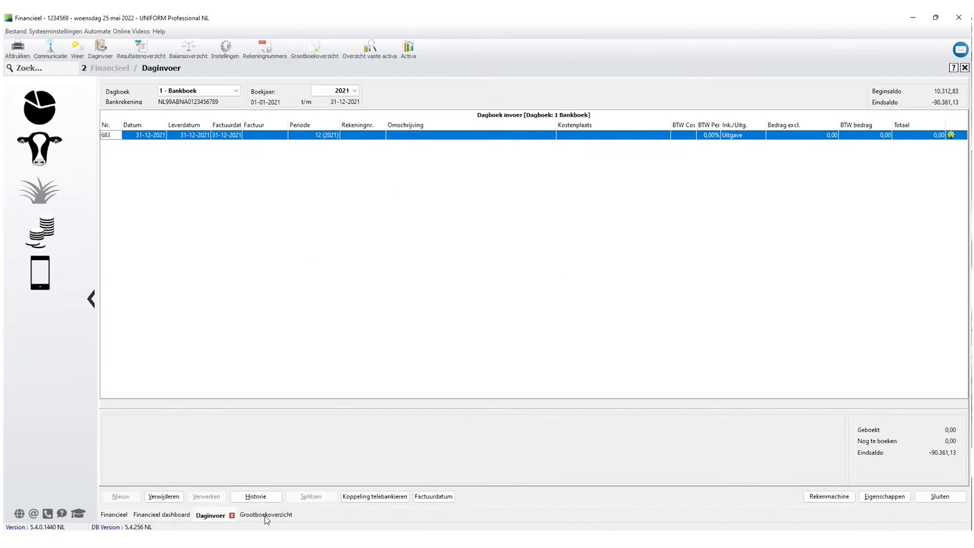
In the Grootboekoverzicht, view bookings for accounts 1250 Kruisposten and 4251 Betaalde pacht.
click(266, 515)
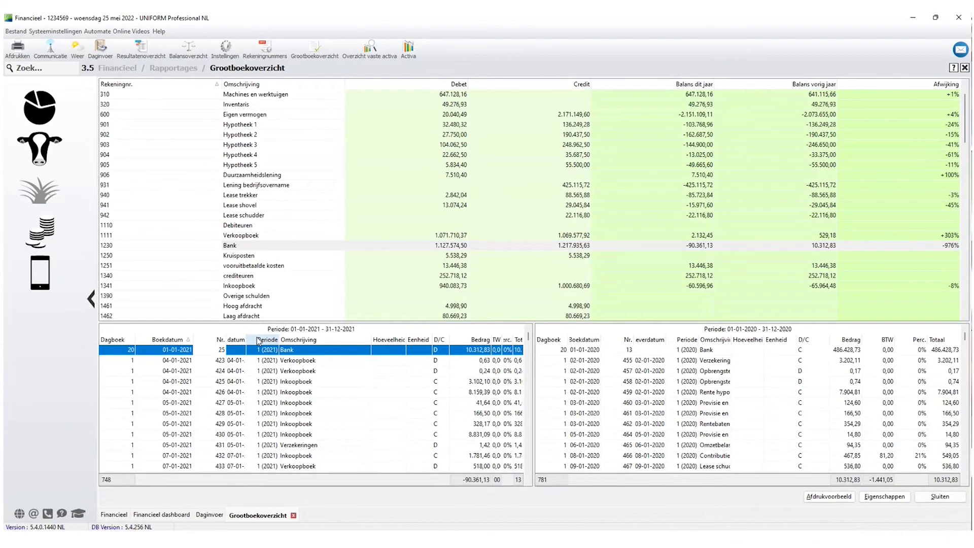
click(277, 257)
scroll(277, 257, down, 6)
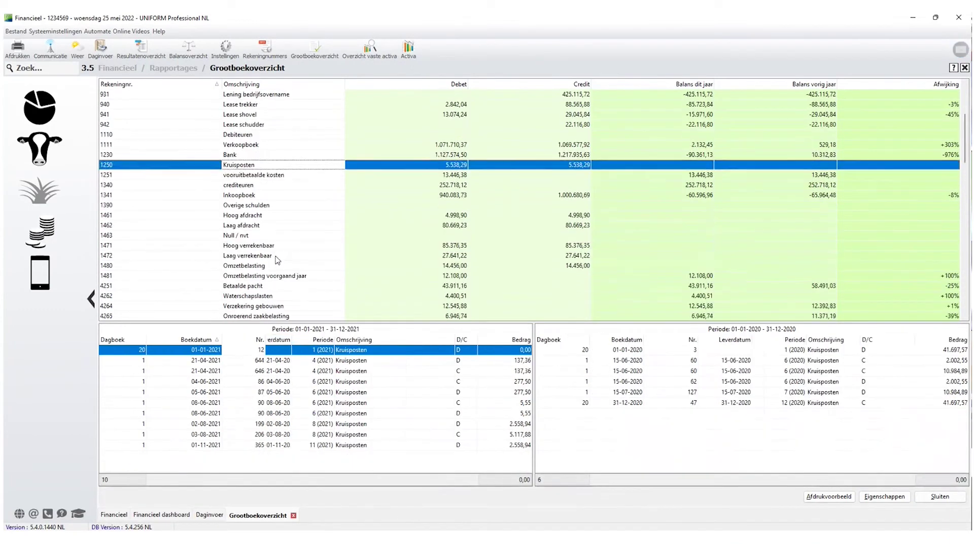
click(110, 196)
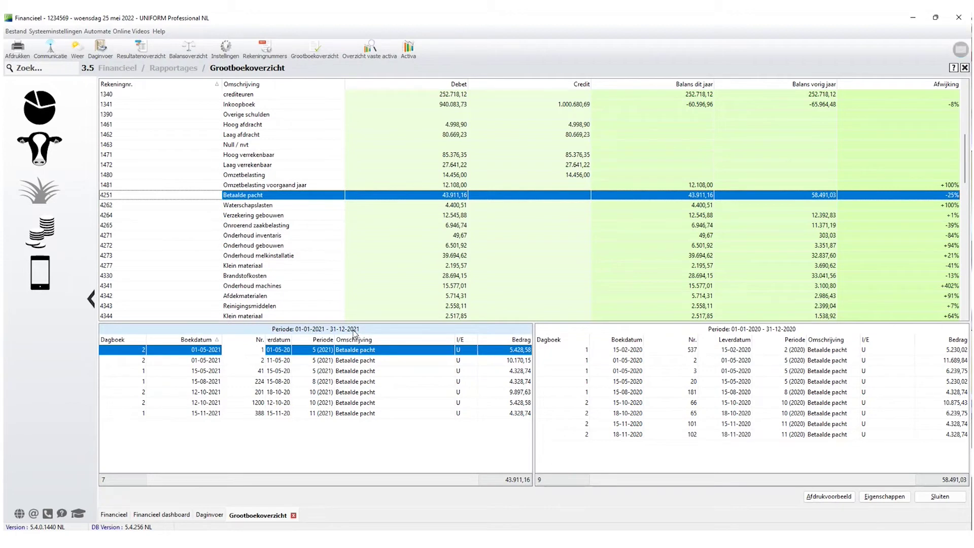
Set the overview's Eigenschappen to Boekjaar 2021, then show 4341 Onderhoud machines bookings.
click(892, 499)
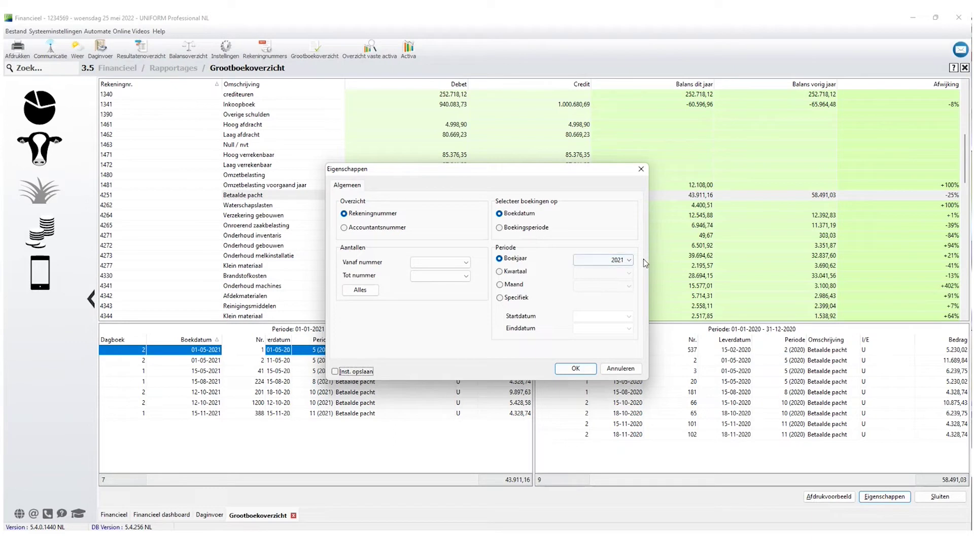
click(575, 369)
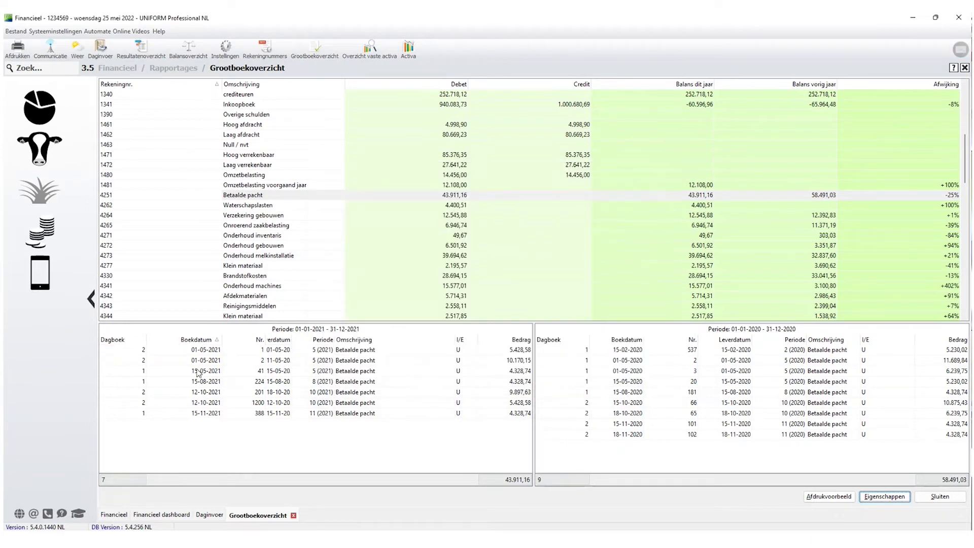
click(225, 351)
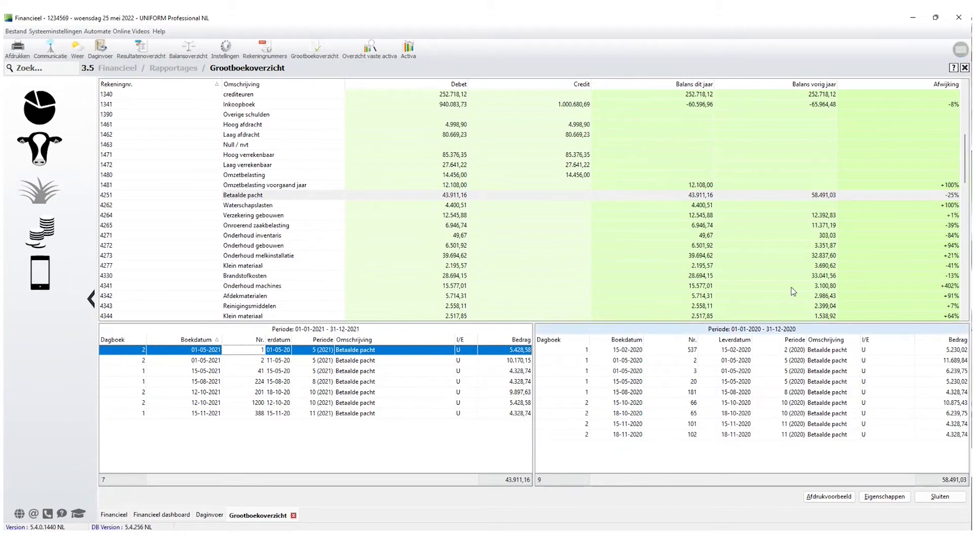
click(825, 198)
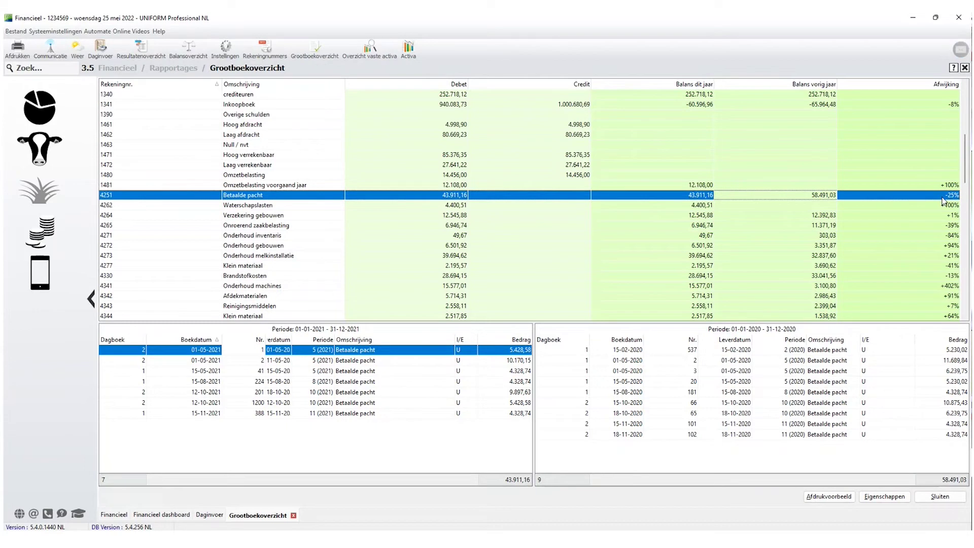
click(949, 287)
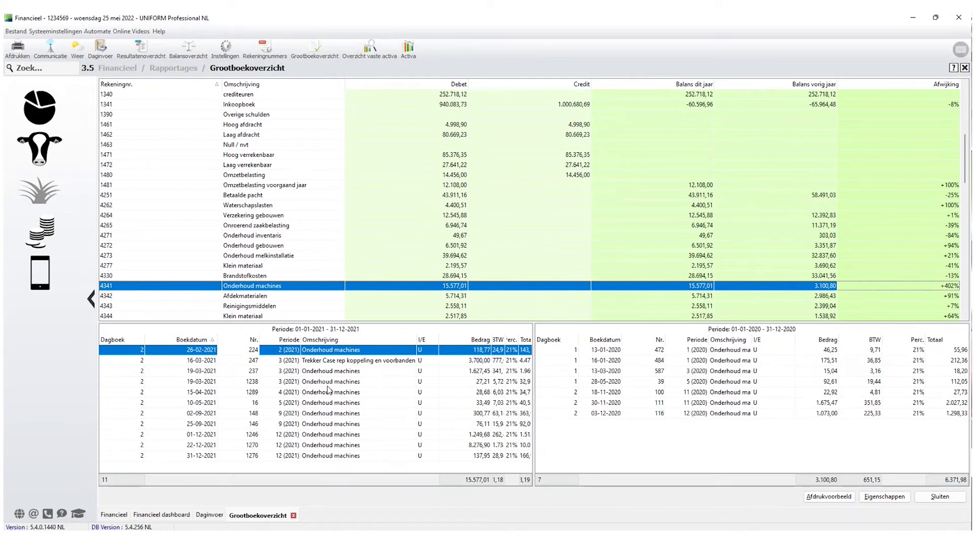
click(339, 362)
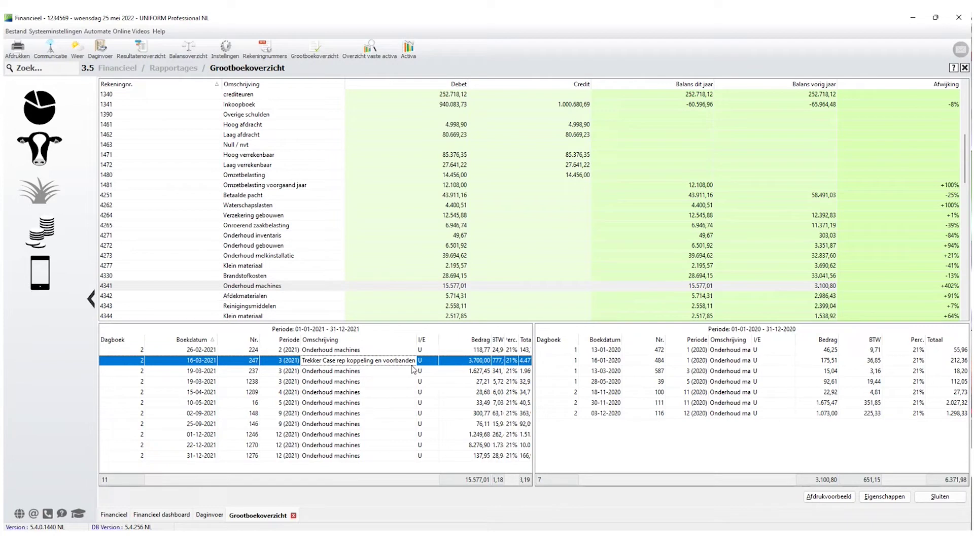
click(331, 373)
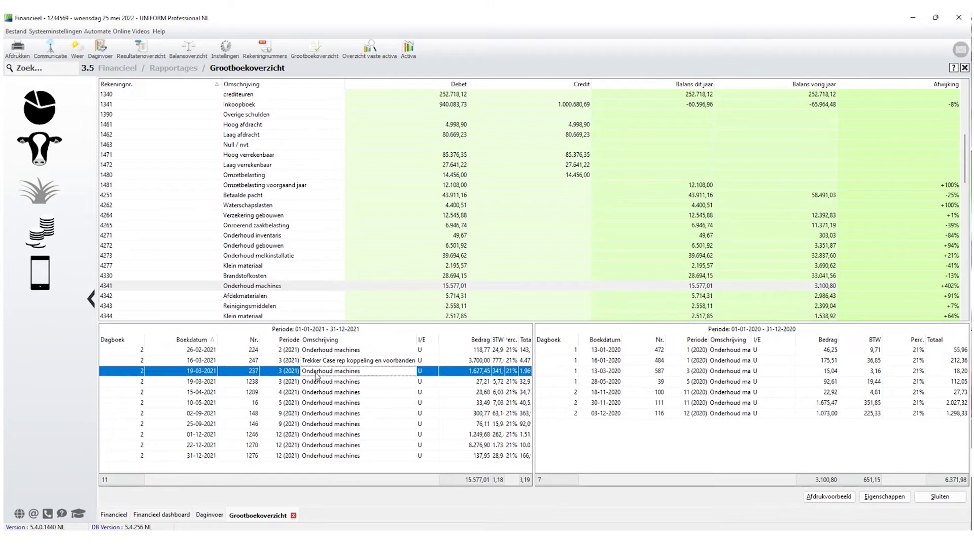
click(347, 446)
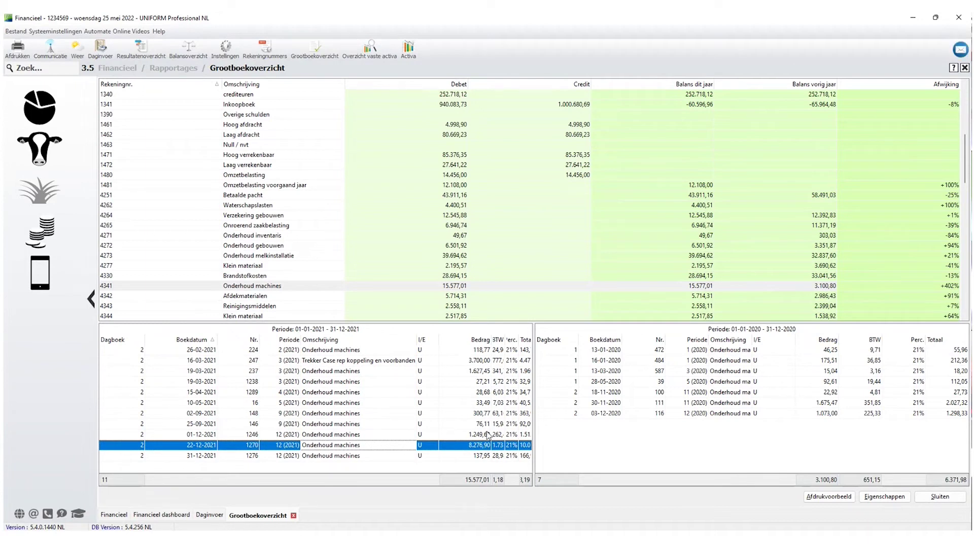
click(481, 435)
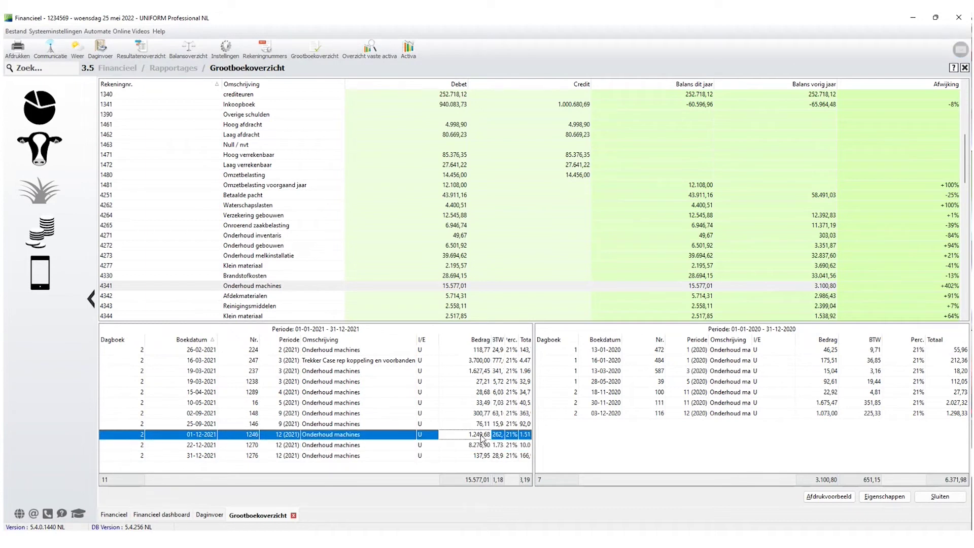
click(317, 365)
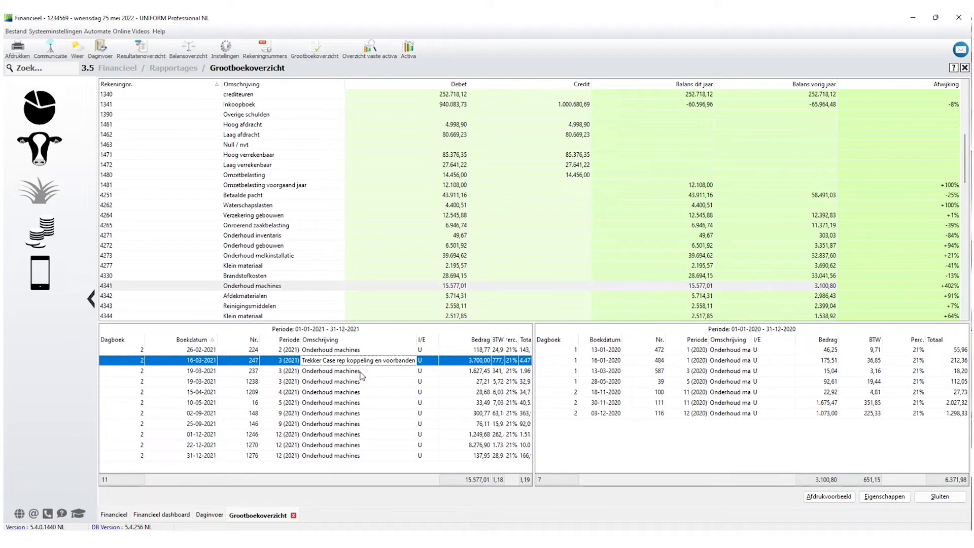
click(335, 445)
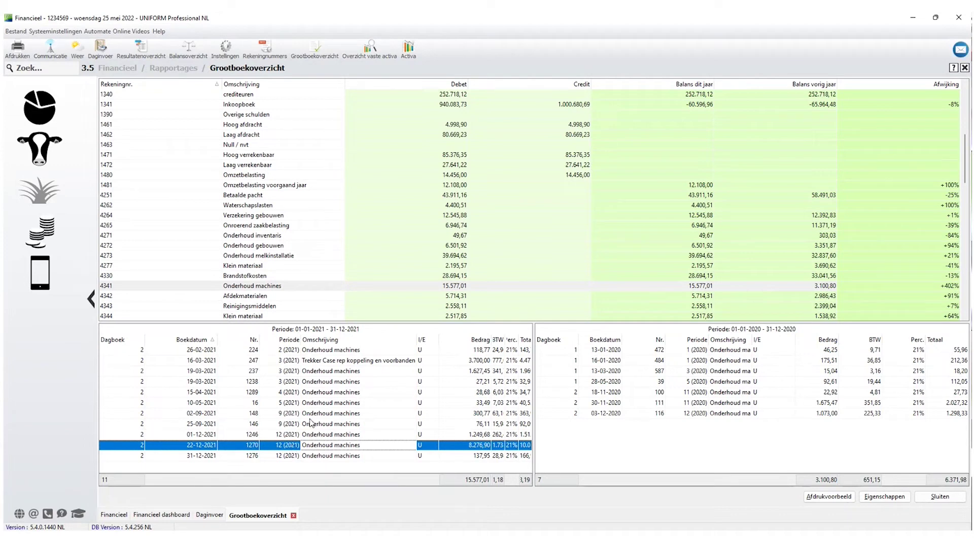
click(332, 383)
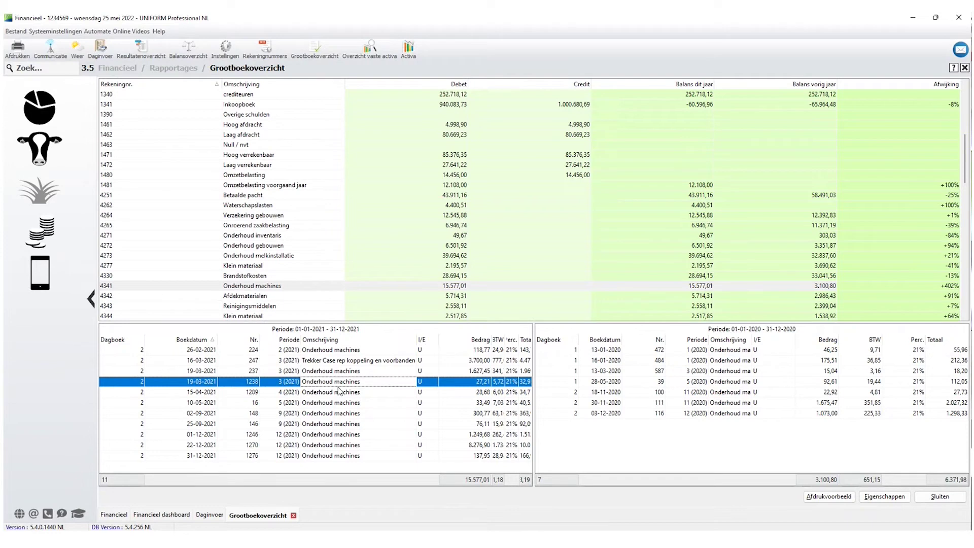
click(354, 361)
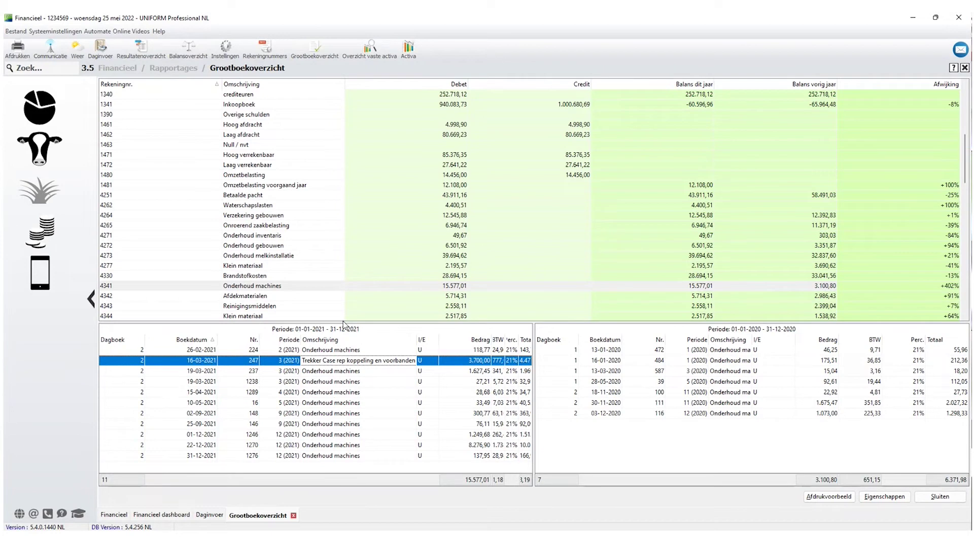
click(237, 287)
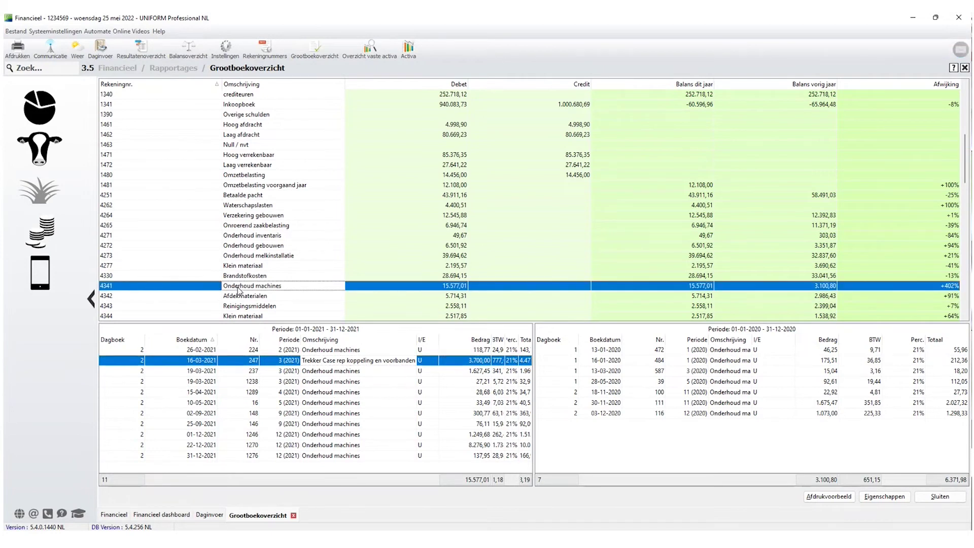
scroll(202, 293, down, 2)
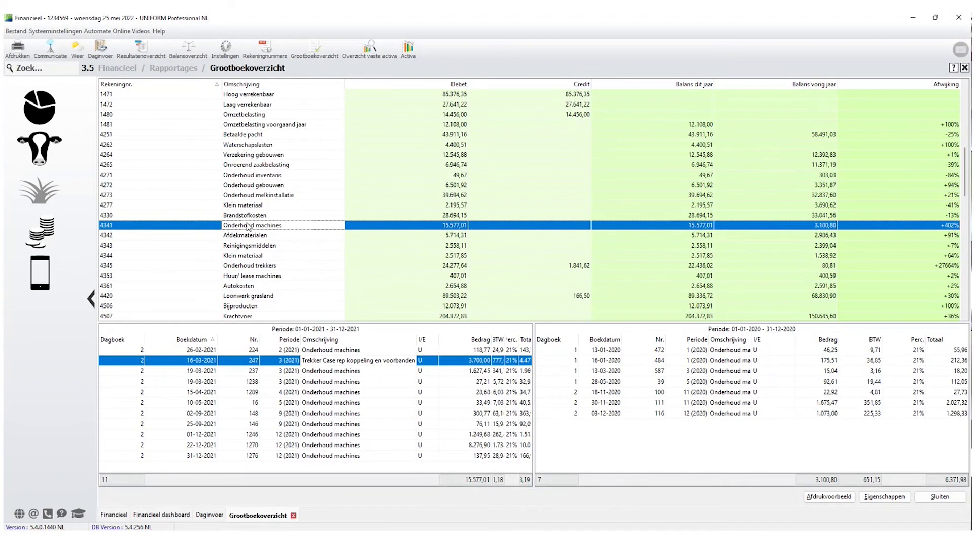
Step through accounts 4342 to 4353, enlarging the booking lists, until reaching 4506 Bijproducten.
key(Down)
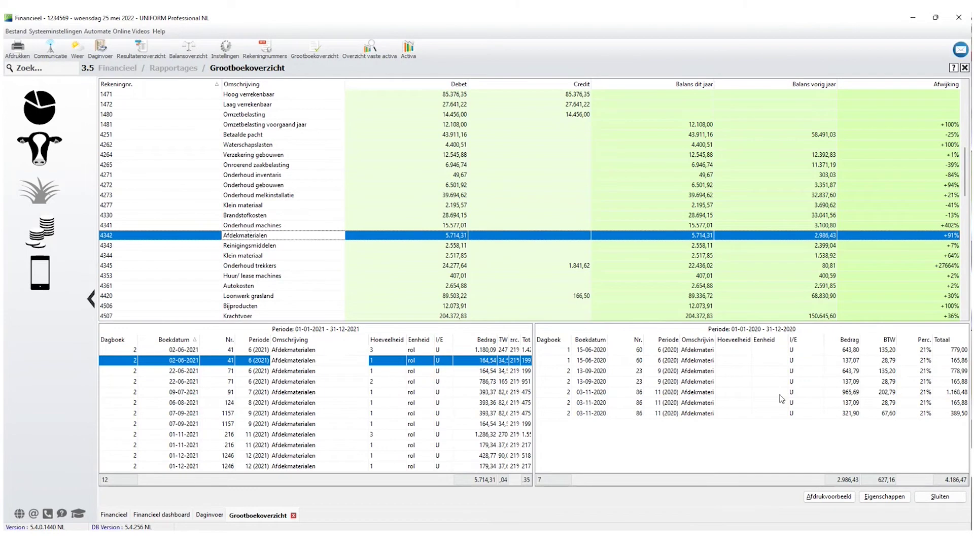
click(237, 249)
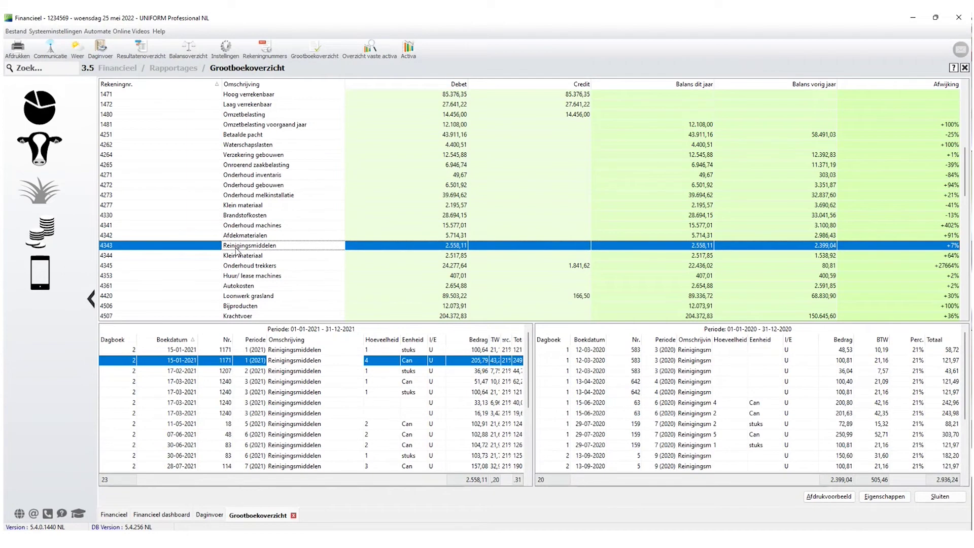
click(238, 251)
key(Down)
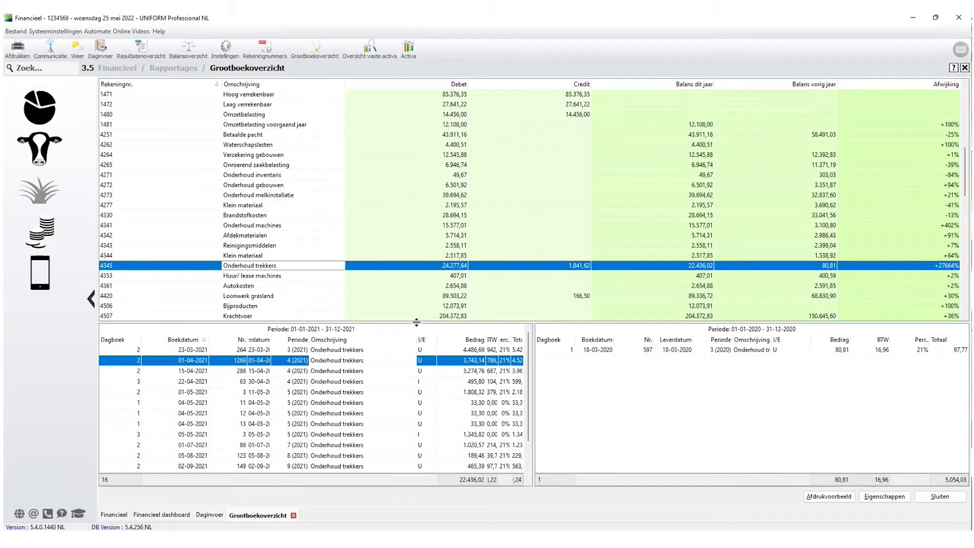
drag(416, 322, 420, 243)
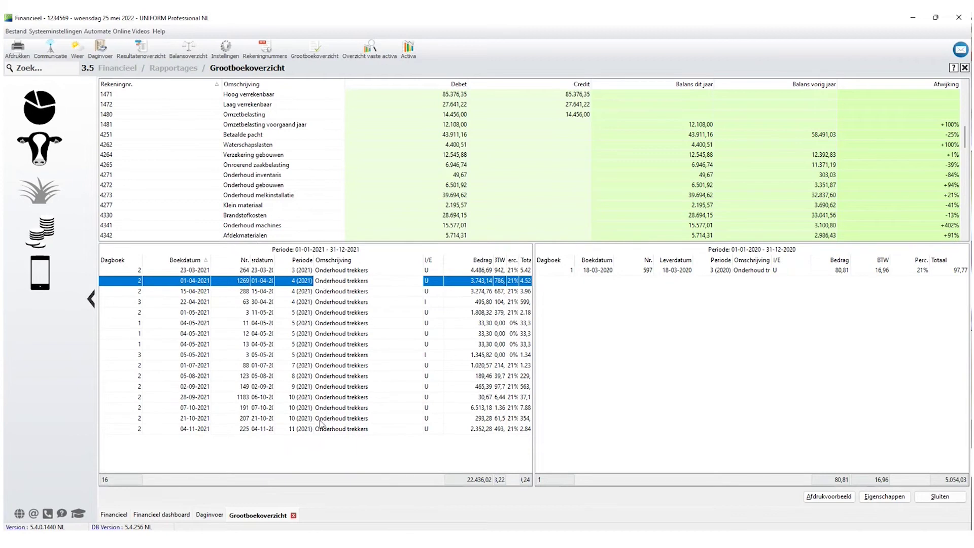
scroll(309, 121, down, 3)
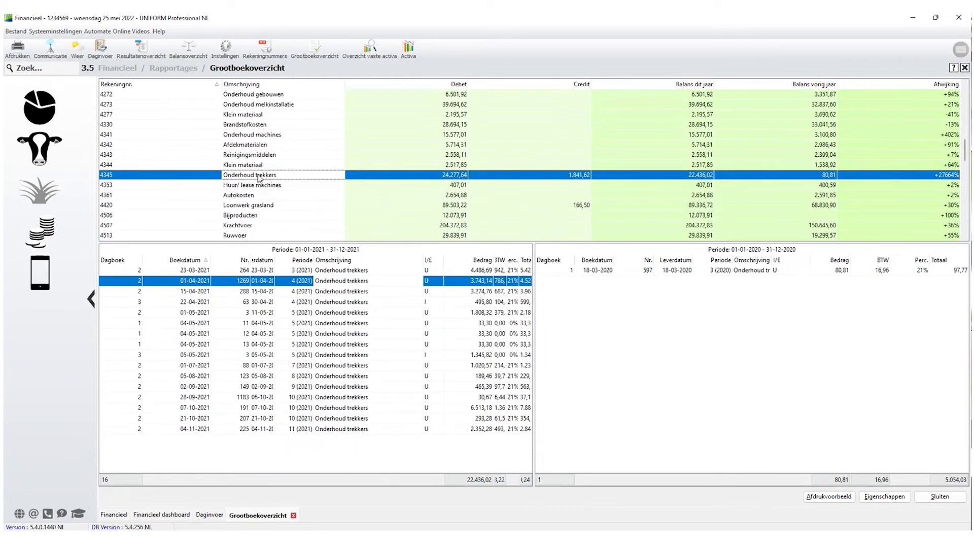
key(Down)
key(Down)
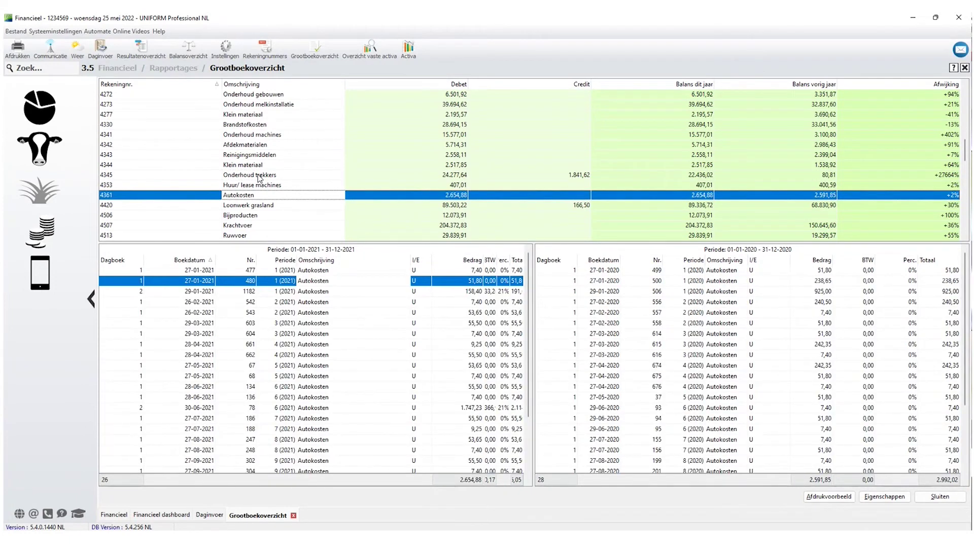
key(Down)
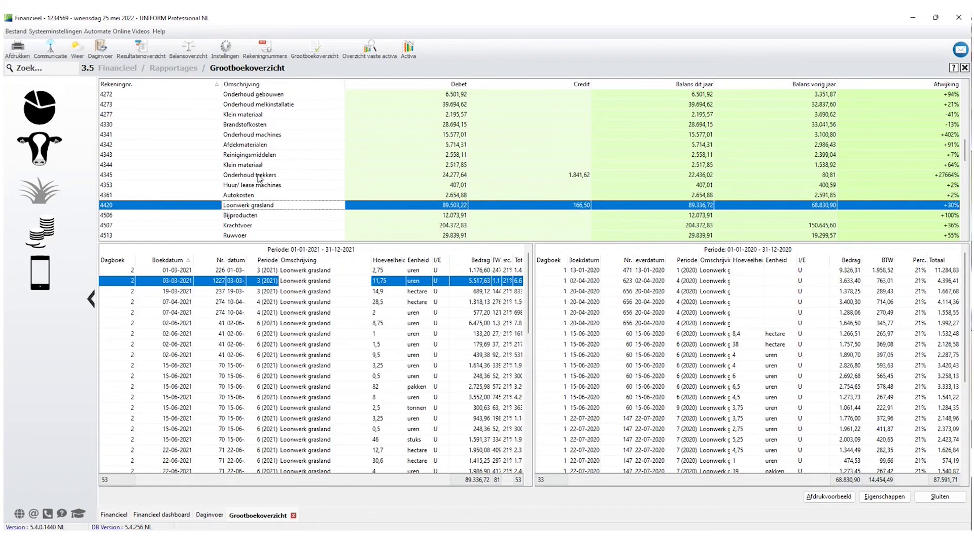
key(Down)
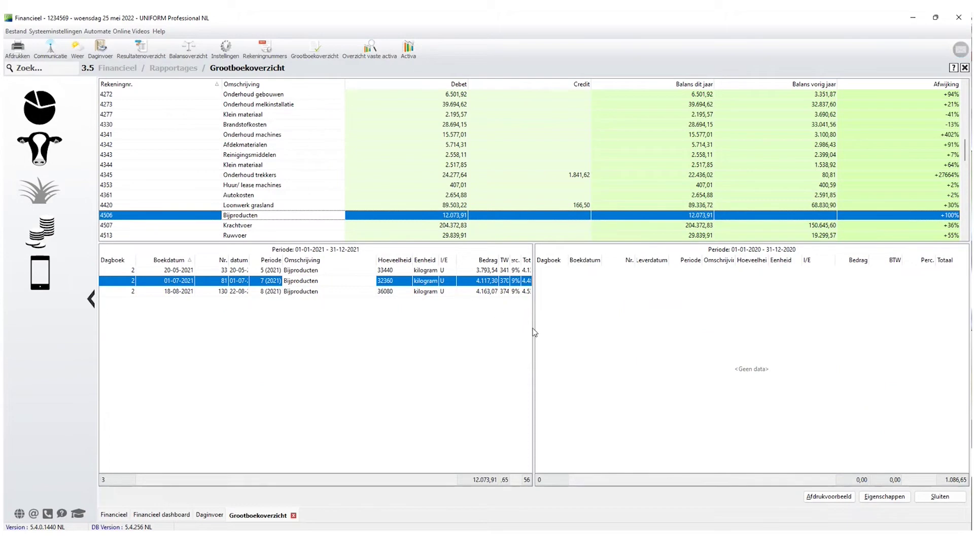
Widen the 2021 bookings grid and its Nr. column, then preview the ledger overview and close the preview.
drag(535, 328, 591, 328)
drag(243, 260, 278, 260)
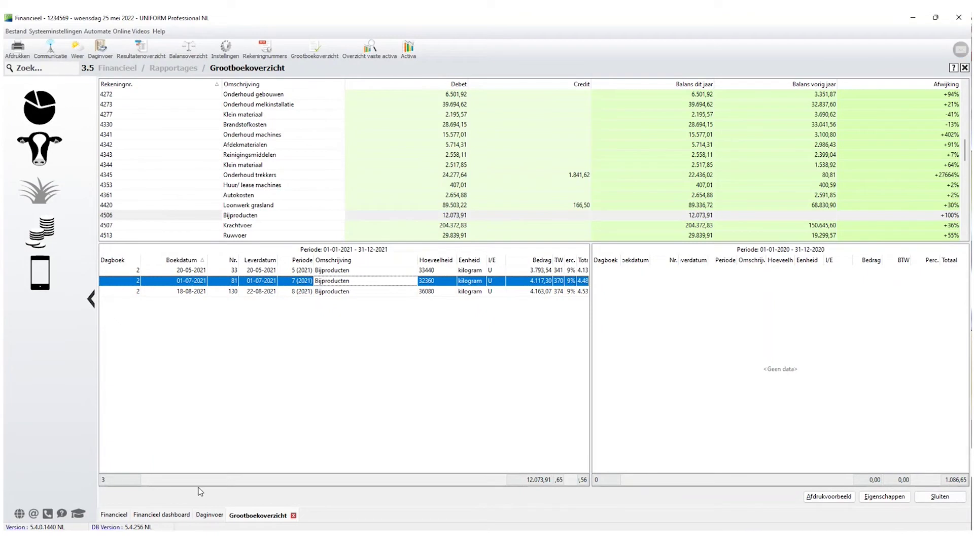
key(alt+Tab)
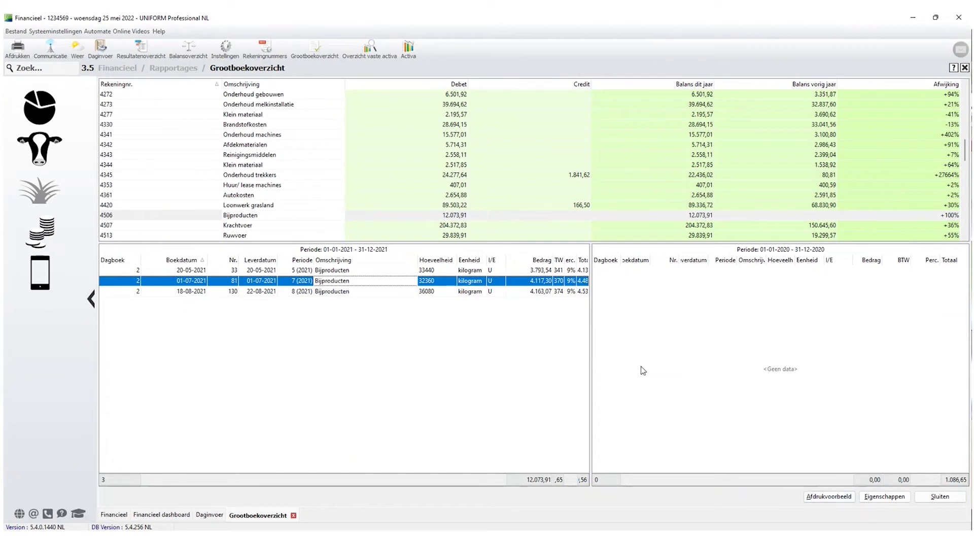
click(827, 496)
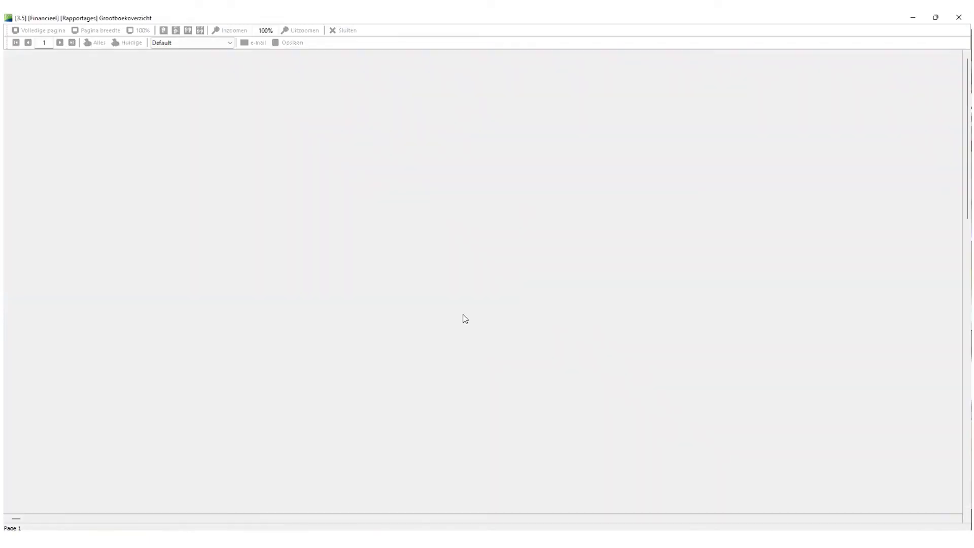
key(Escape)
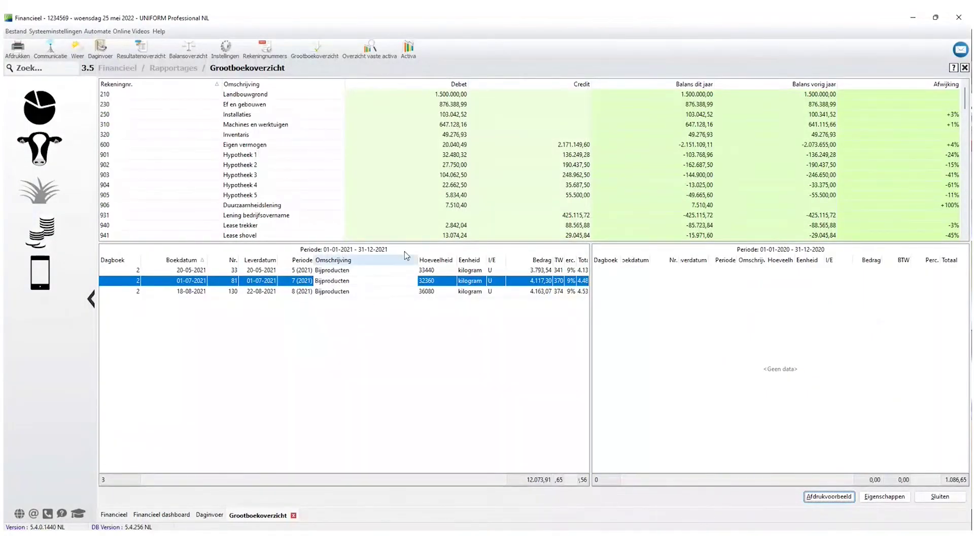
Select account 906 Duurzaamheidslening to list its eight 2021 bookings totalling 7.510,40.
click(263, 208)
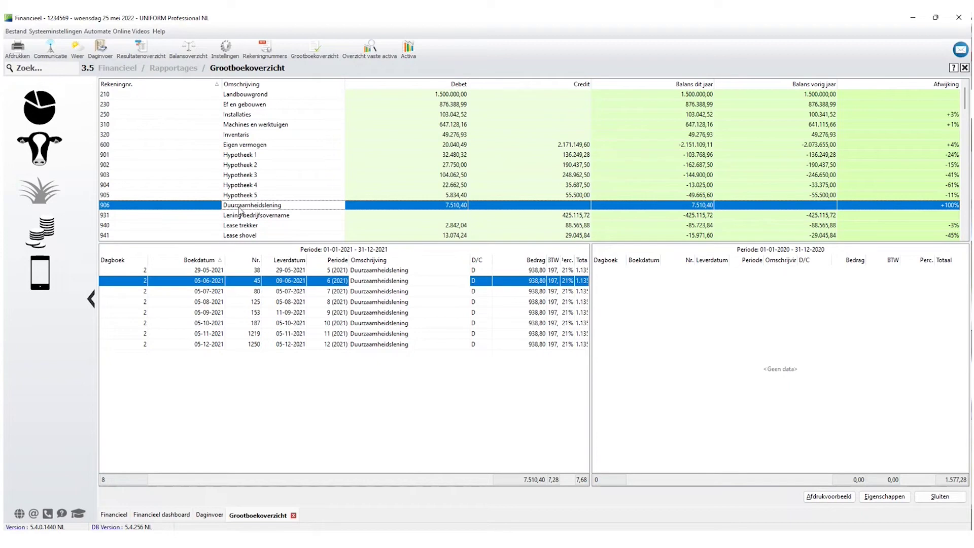
Open the Accountantoverzicht report from Financieel > Exporteren.
click(40, 231)
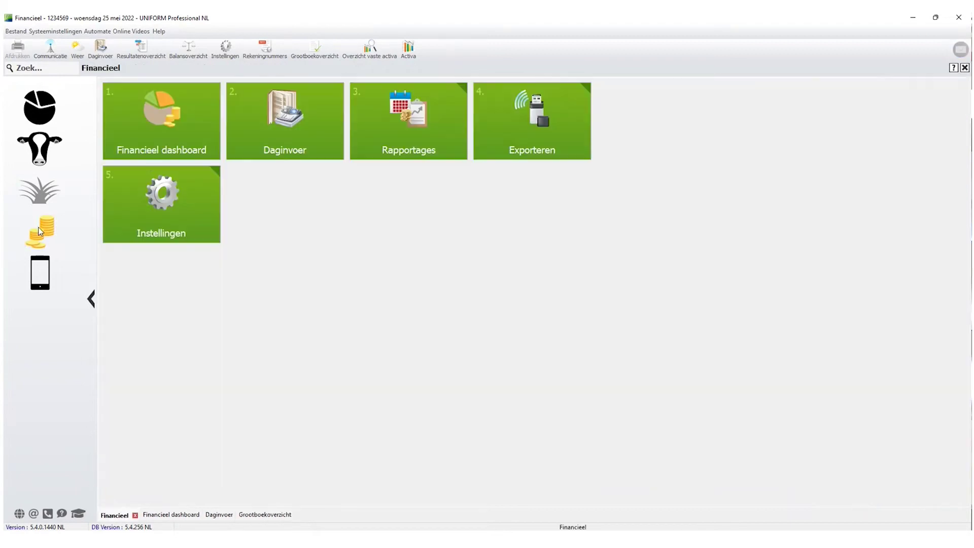
click(541, 136)
click(156, 125)
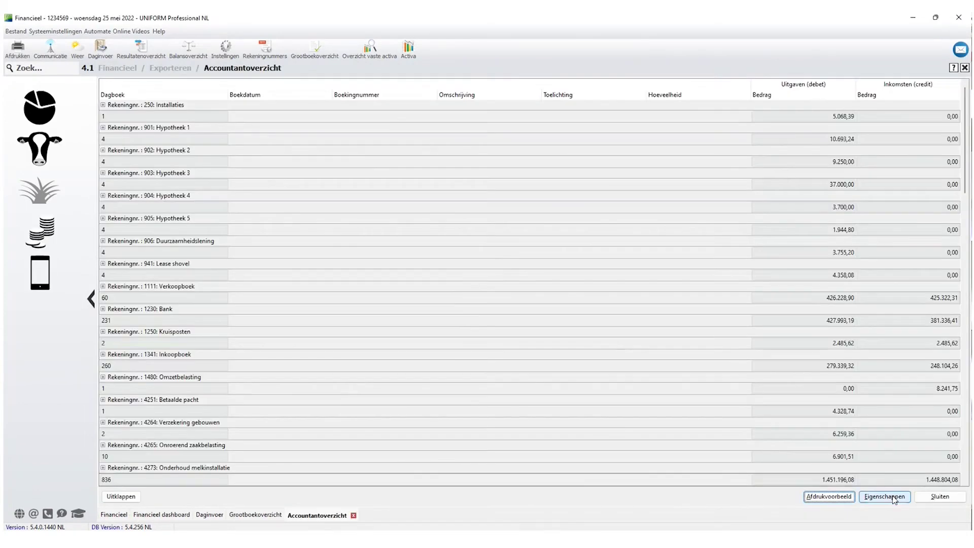
Limit the Accountantoverzicht properties to account numbers 4741 through 4742.
click(884, 496)
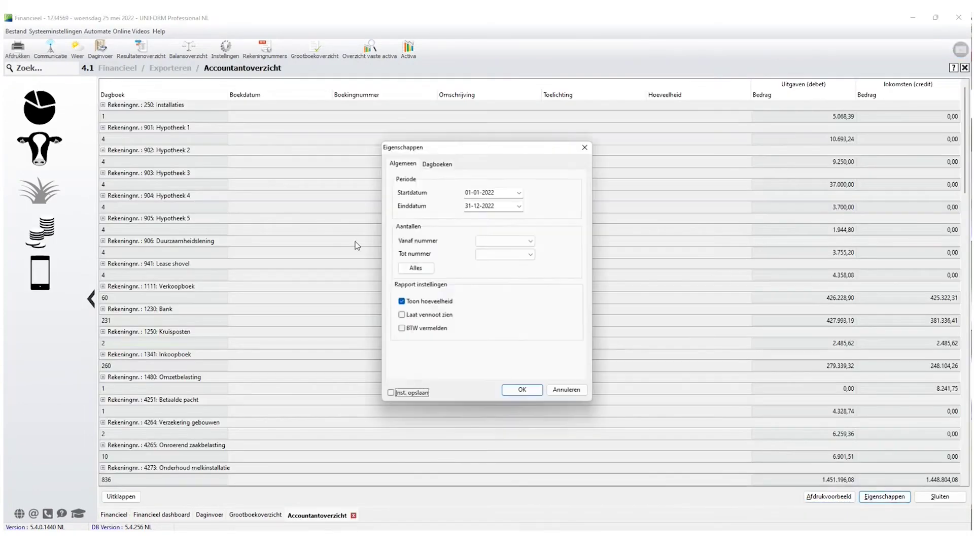
click(532, 241)
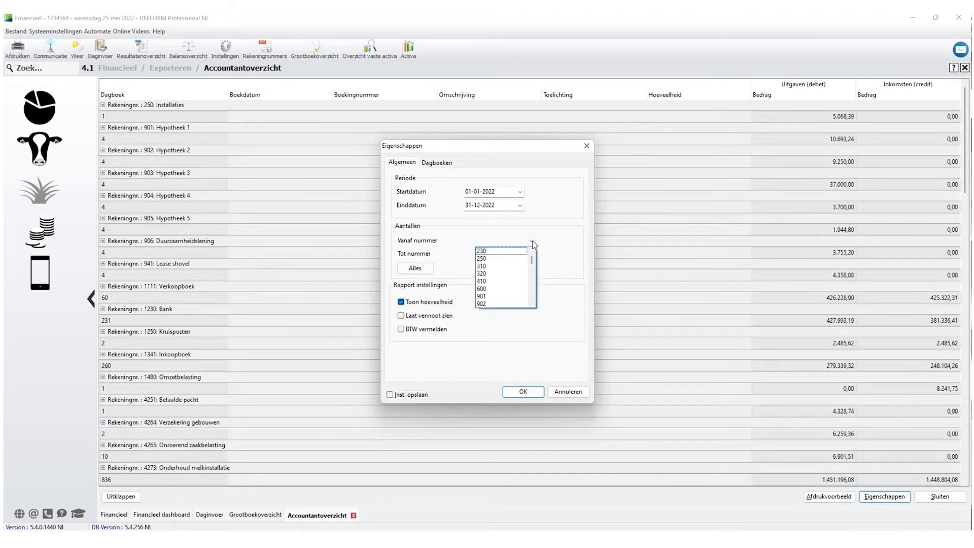
drag(533, 256, 531, 272)
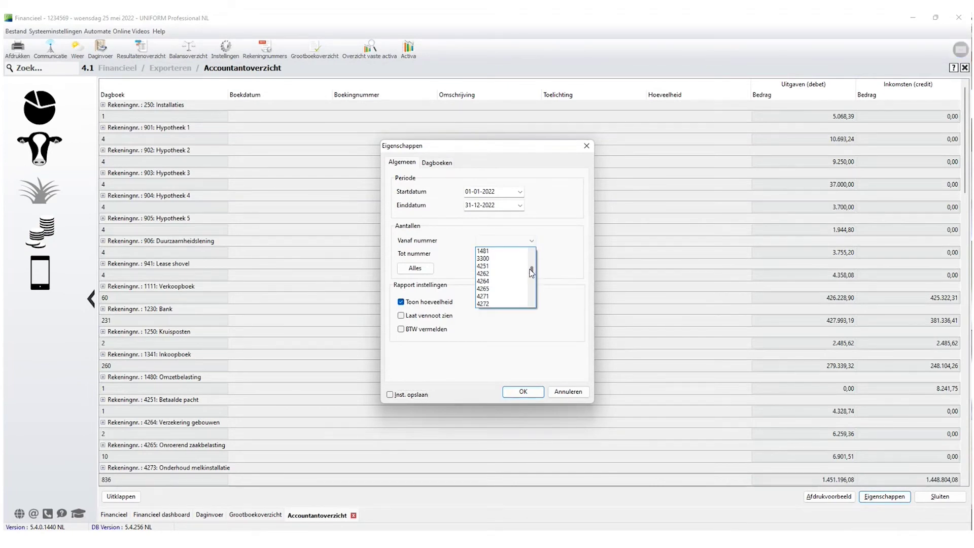
scroll(492, 279, down, 2)
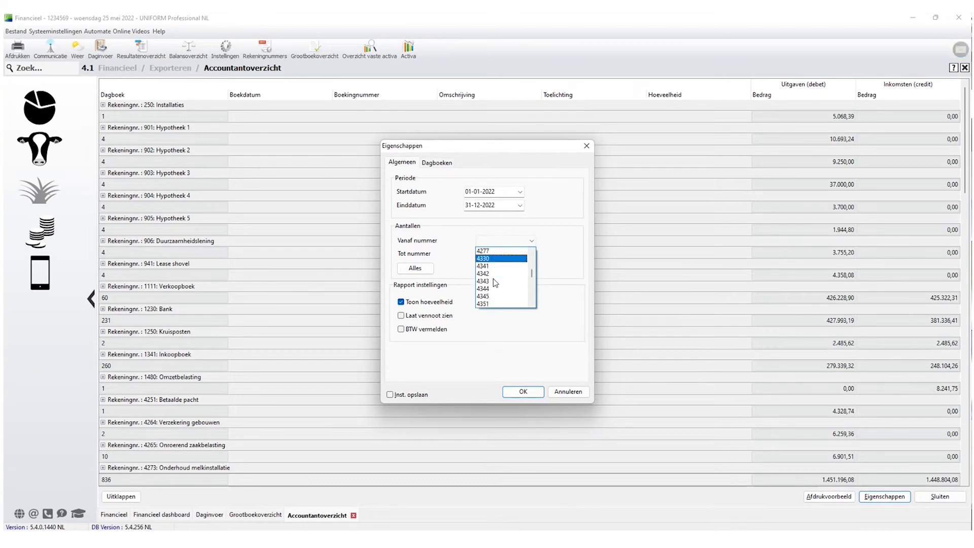
scroll(492, 278, down, 3)
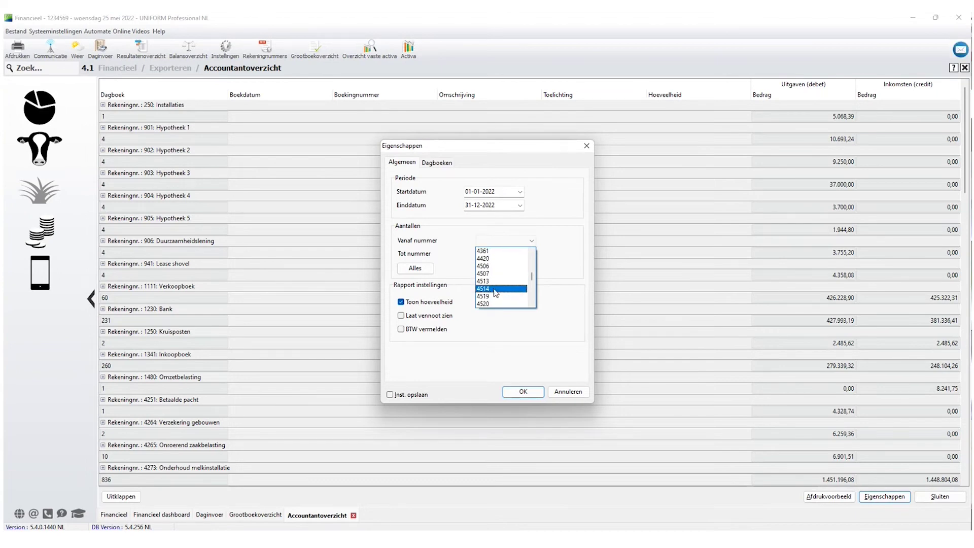
scroll(495, 293, down, 3)
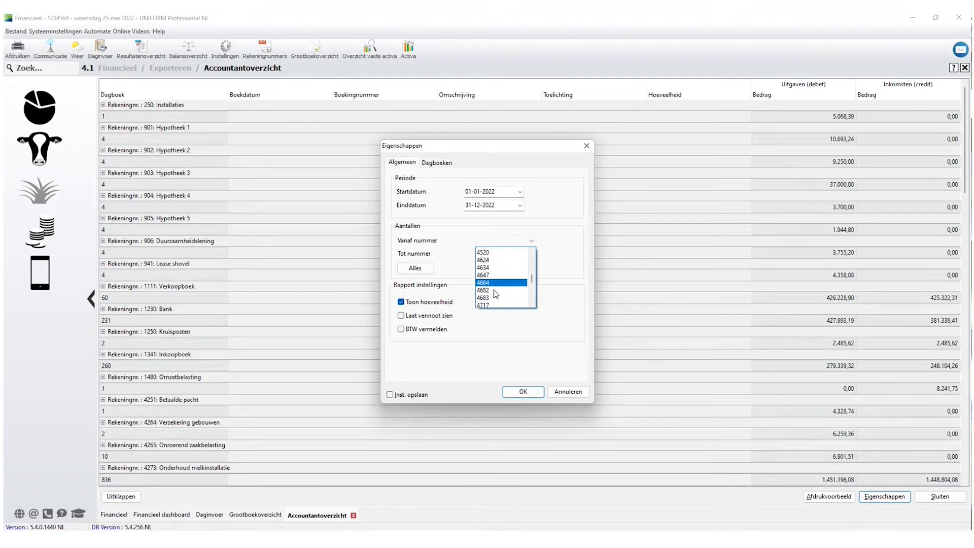
scroll(496, 293, down, 2)
click(491, 287)
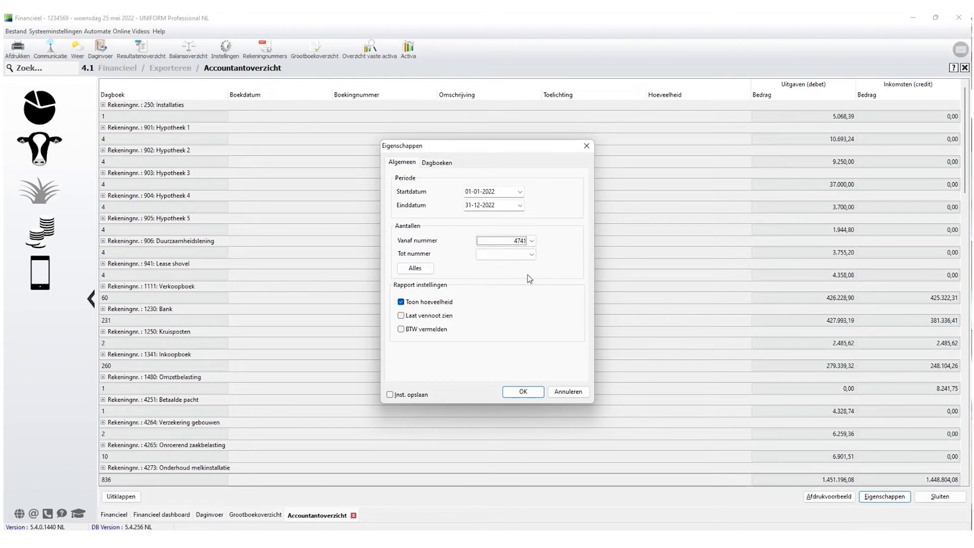
click(532, 254)
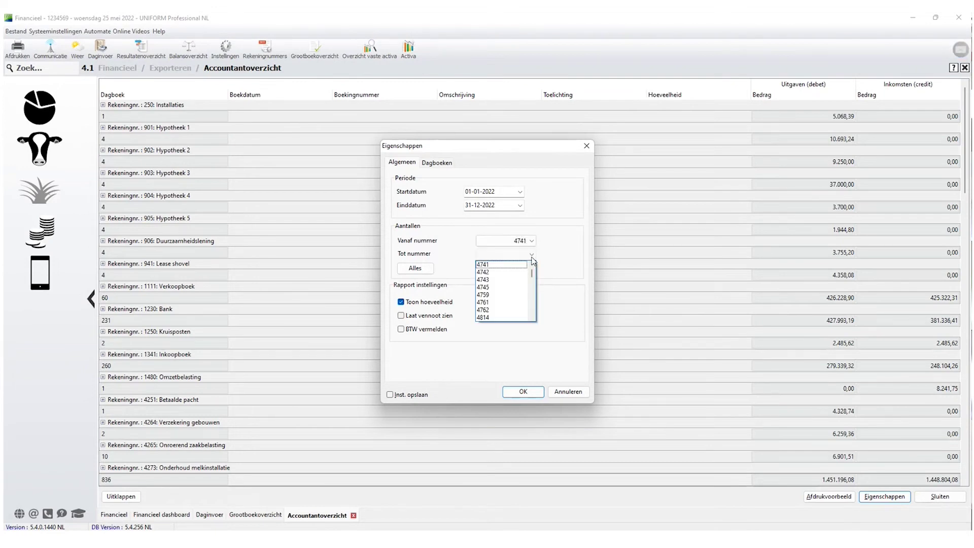
click(499, 271)
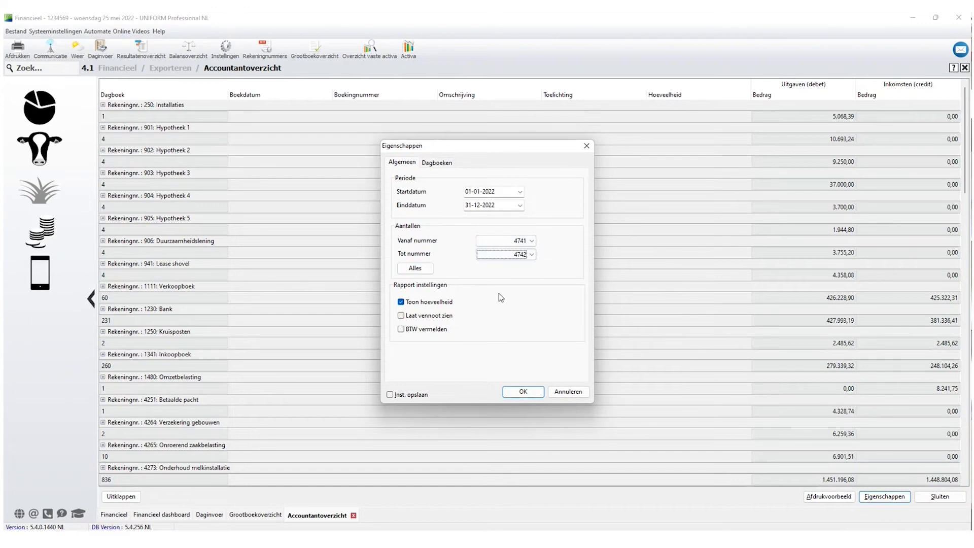
click(512, 395)
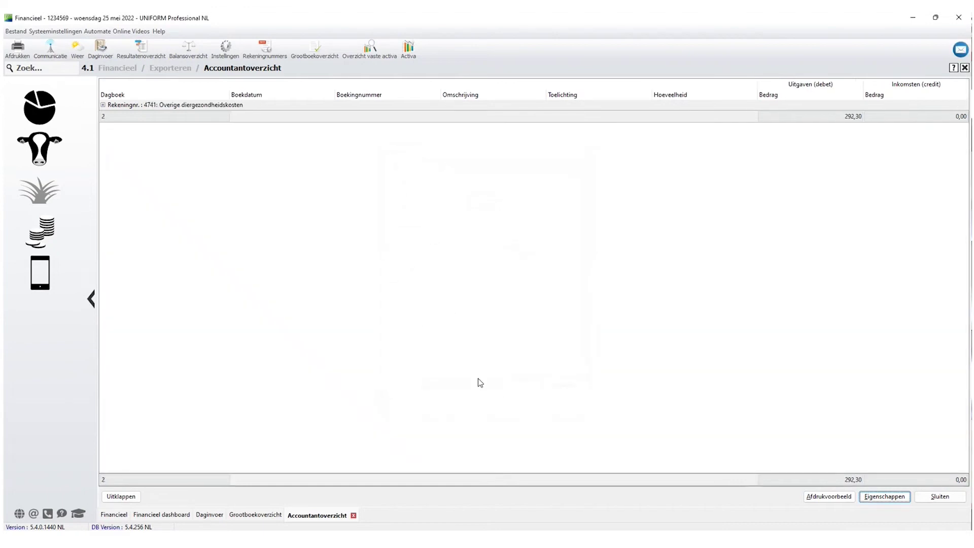
Preview the report showing 4741 Overige diergezondheidskosten totalling 292,30, then close the preview.
click(819, 499)
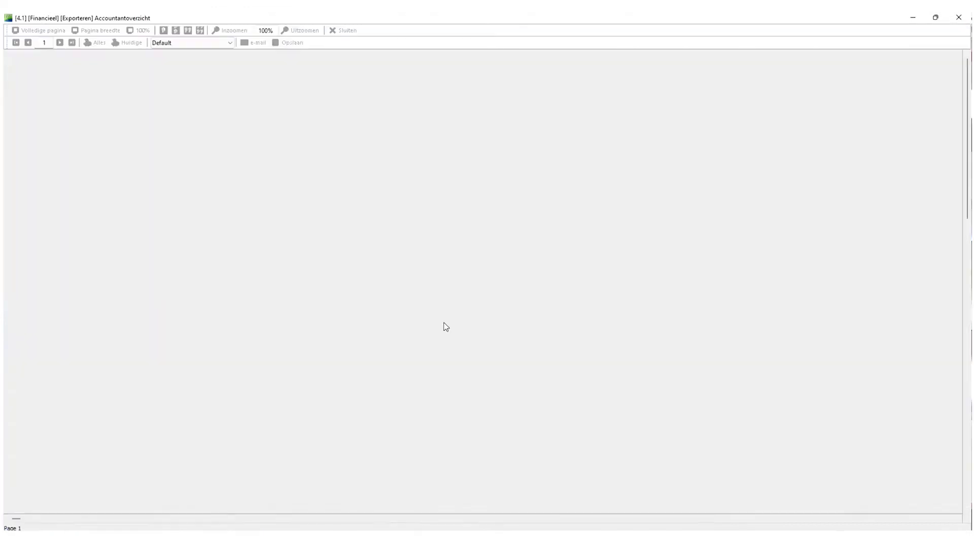
scroll(368, 360, down, 1)
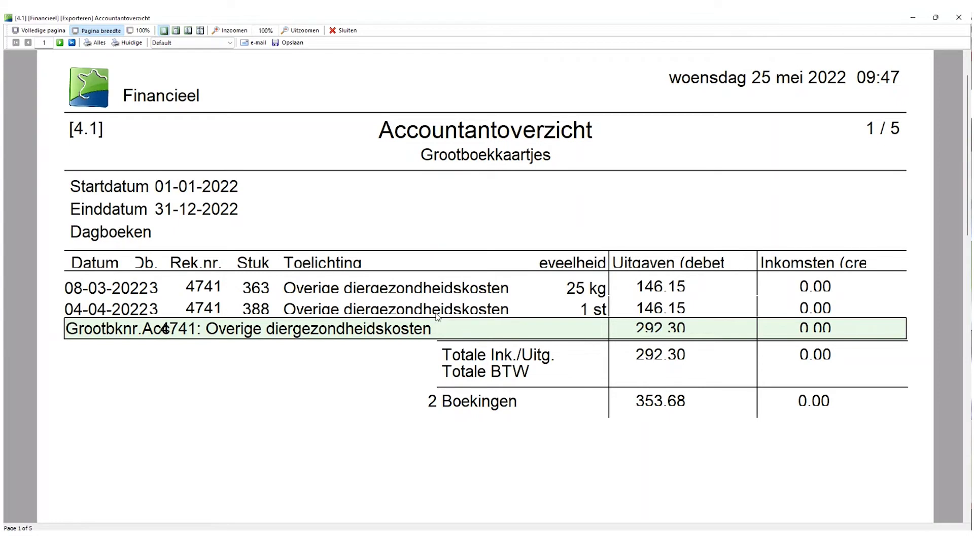
key(Escape)
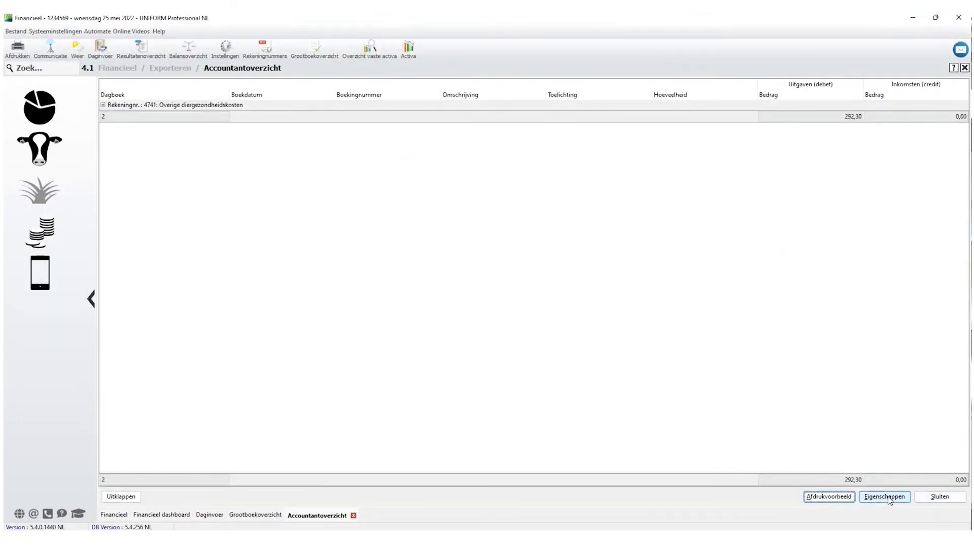
Close the Accountantoverzicht, Grootboekoverzicht and Daginvoer screens.
click(940, 496)
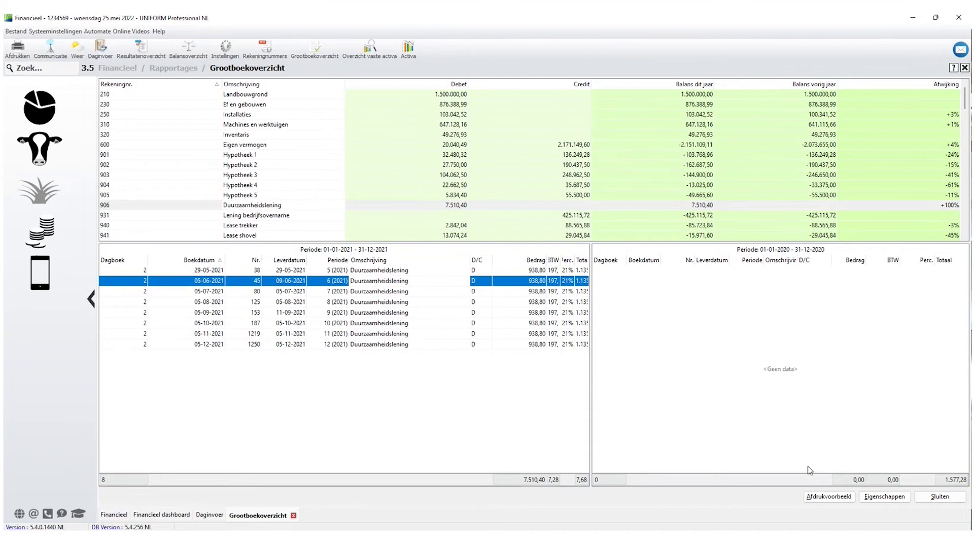
click(940, 496)
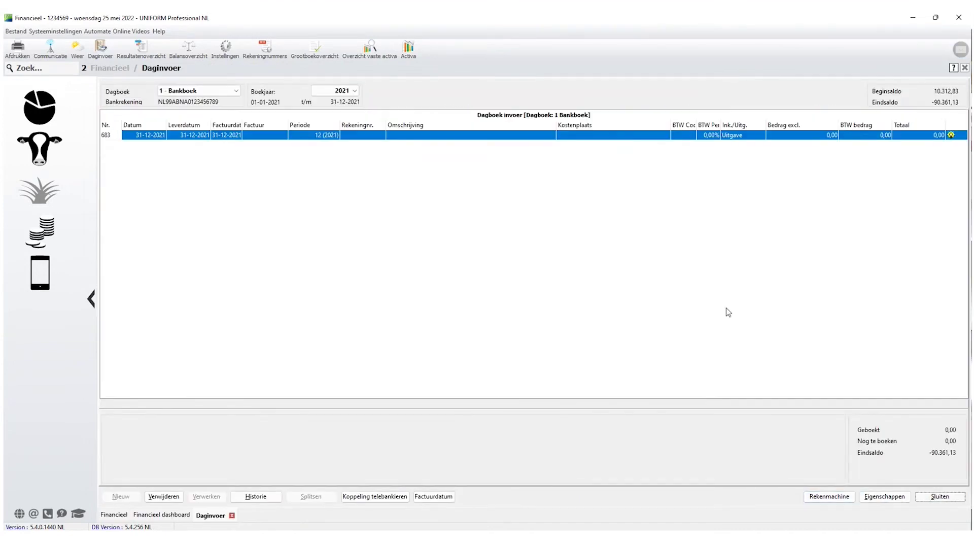
click(940, 496)
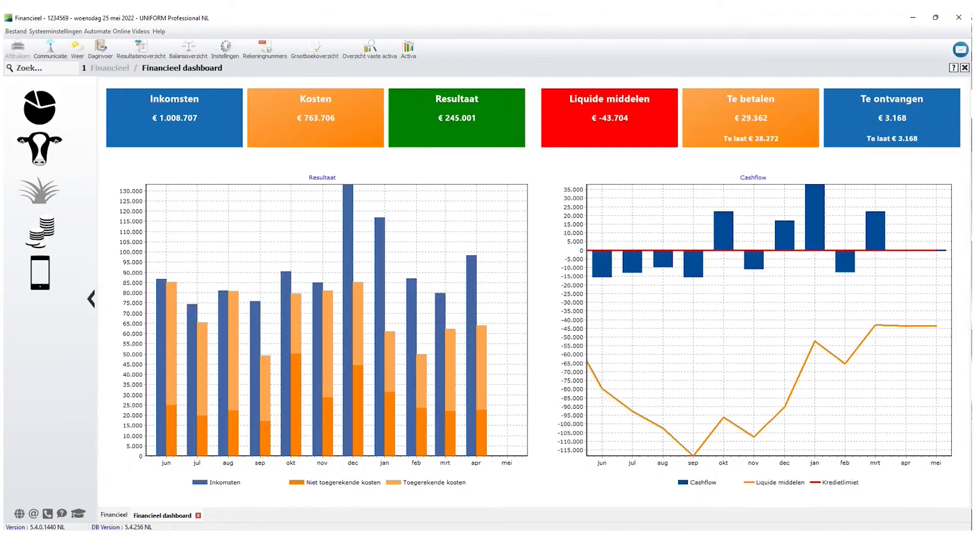
Switch to the presentation slides and back, returning to the Financieel main menu.
key(alt+Tab)
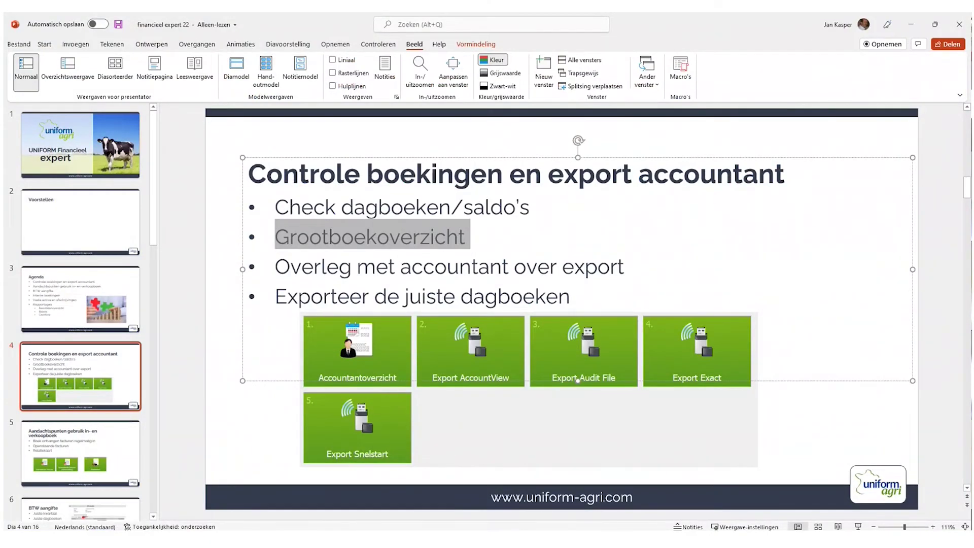
key(alt+Tab)
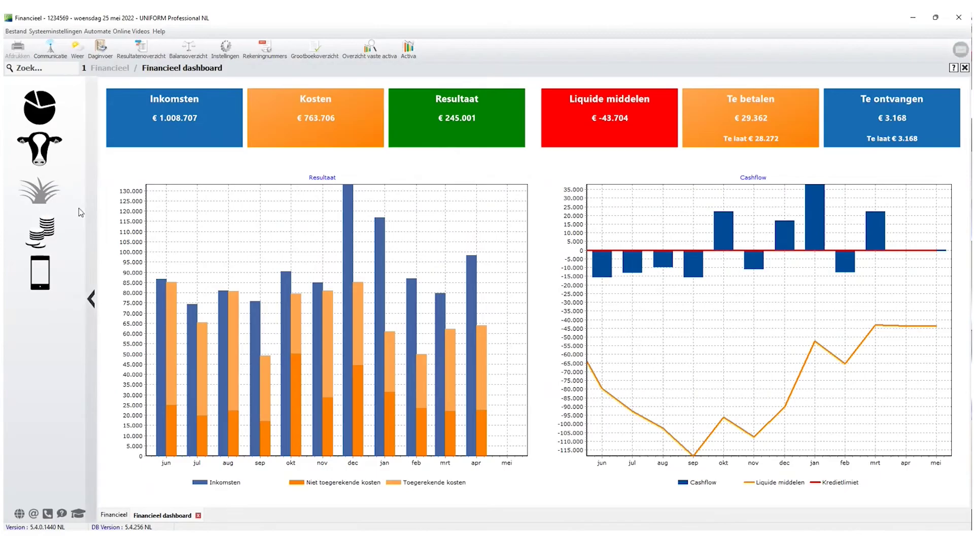
click(51, 237)
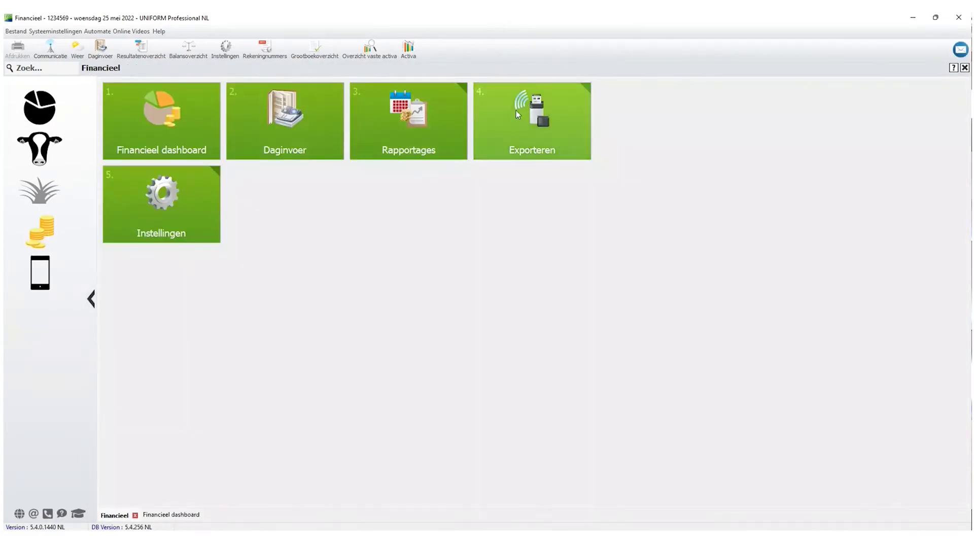
Start the Export Audit File wizard from the Exporteren options.
click(542, 123)
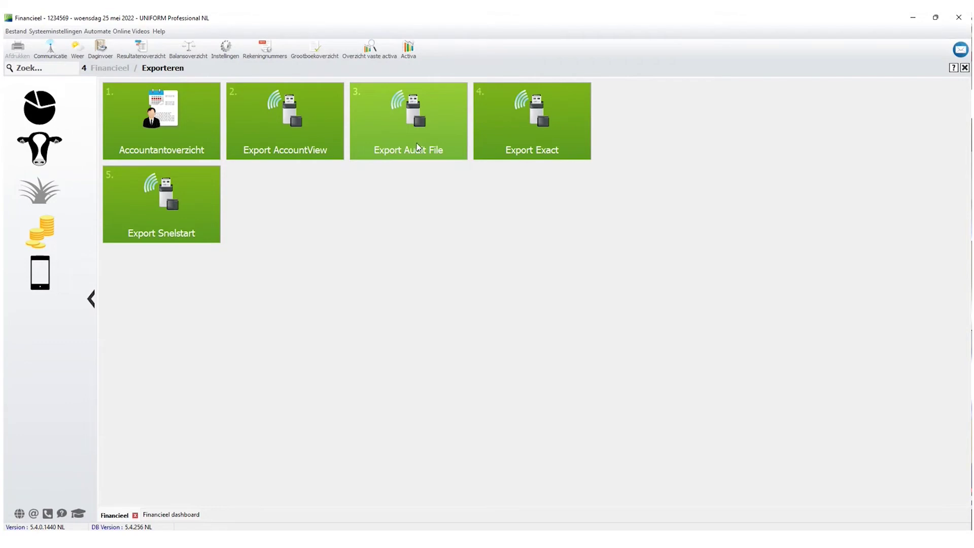
click(405, 122)
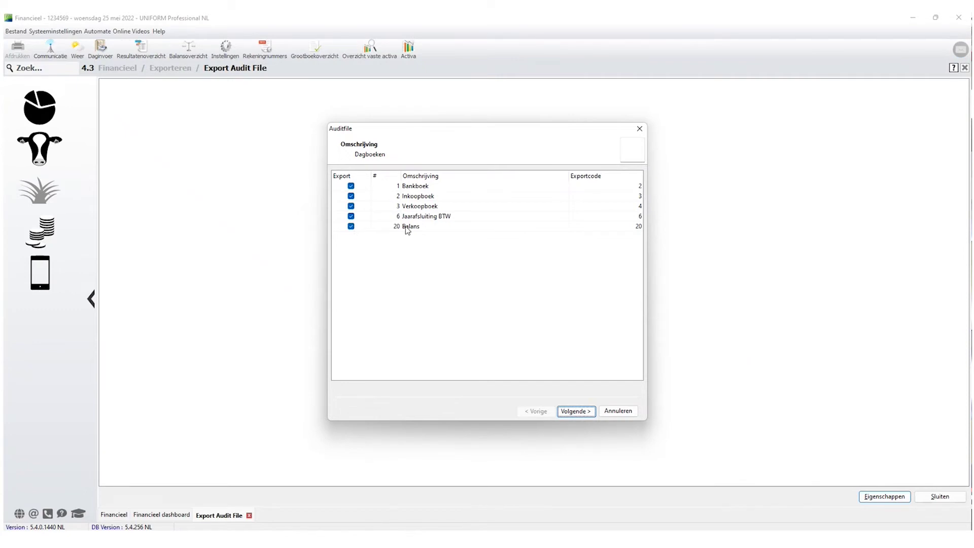
Untick Balans and Jaarafsluiting BTW, keeping Bankboek, Inkoopboek and Verkoopboek, and continue.
click(351, 227)
click(351, 217)
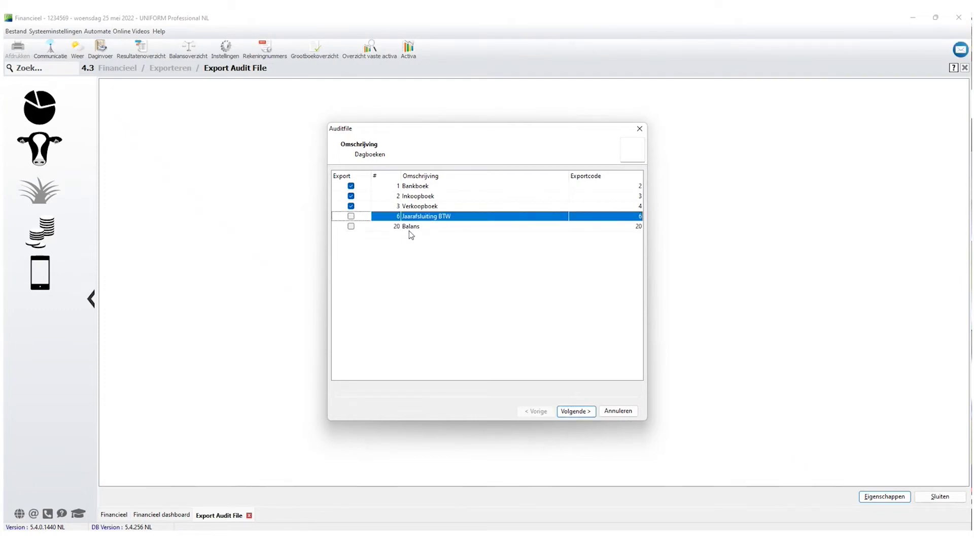
click(419, 189)
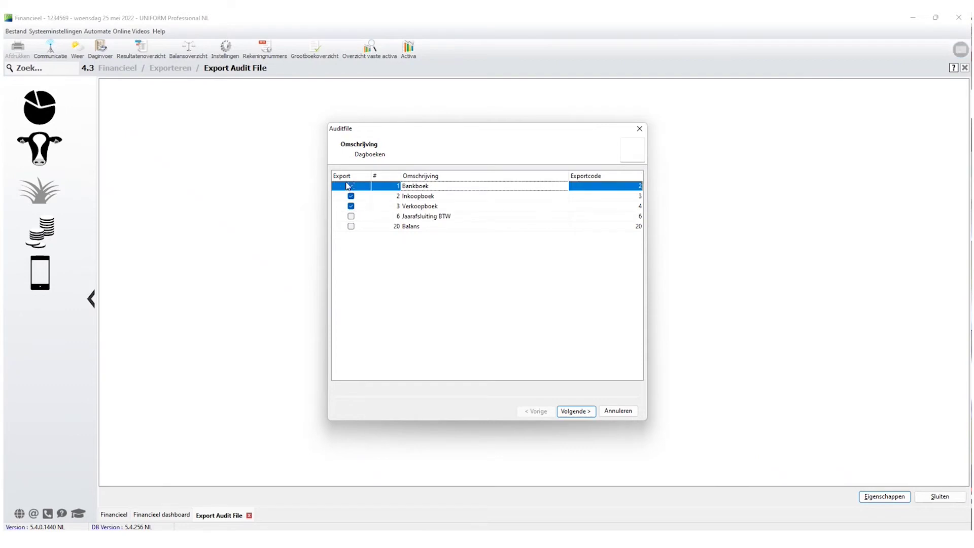
click(577, 412)
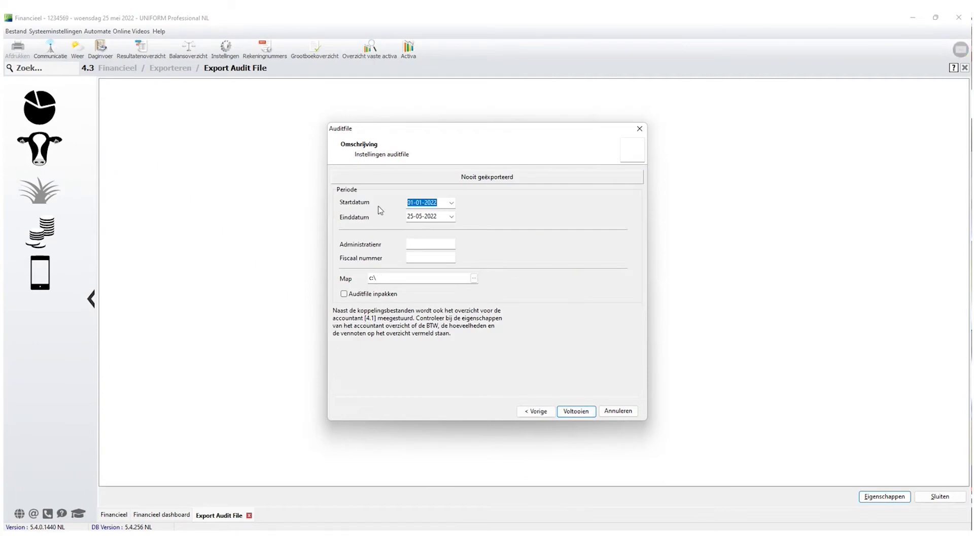
Enter the audit period 01-01-2021 to 31-12-2021 and administration number 1.
key(Tab)
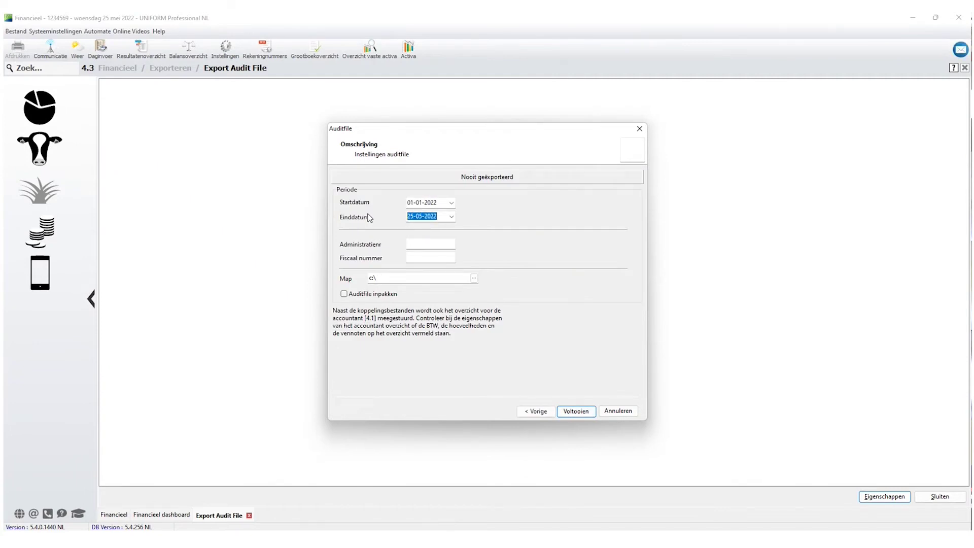
click(425, 245)
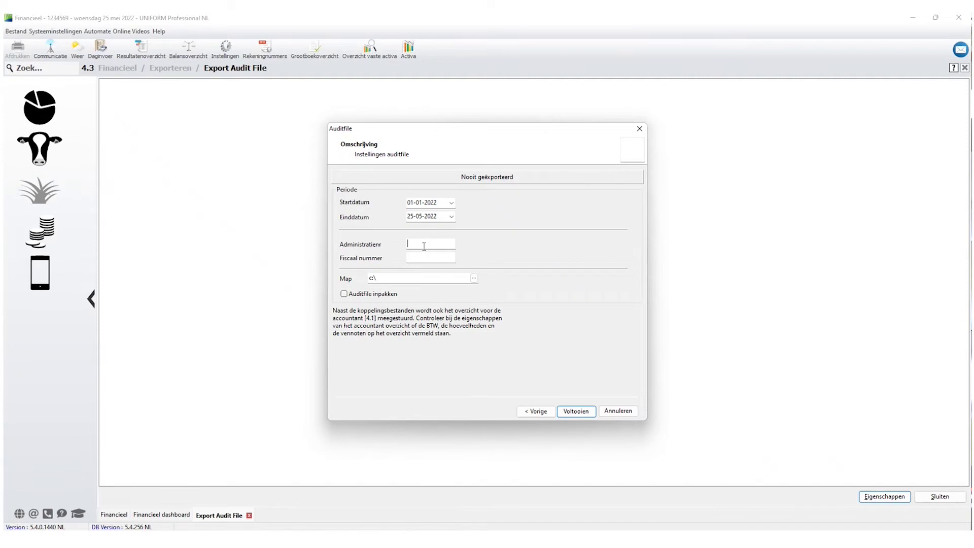
click(427, 257)
key(Tab)
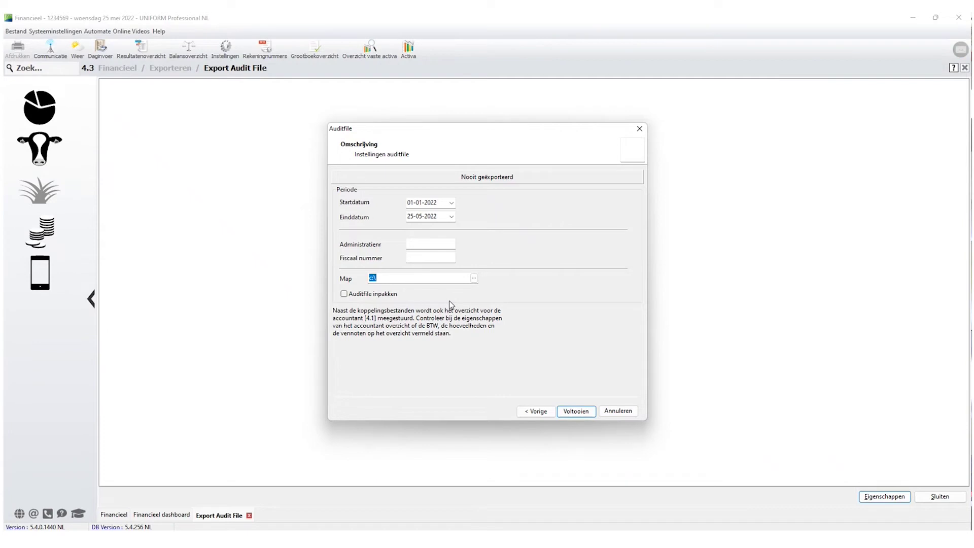
click(439, 202)
text(01-01-)
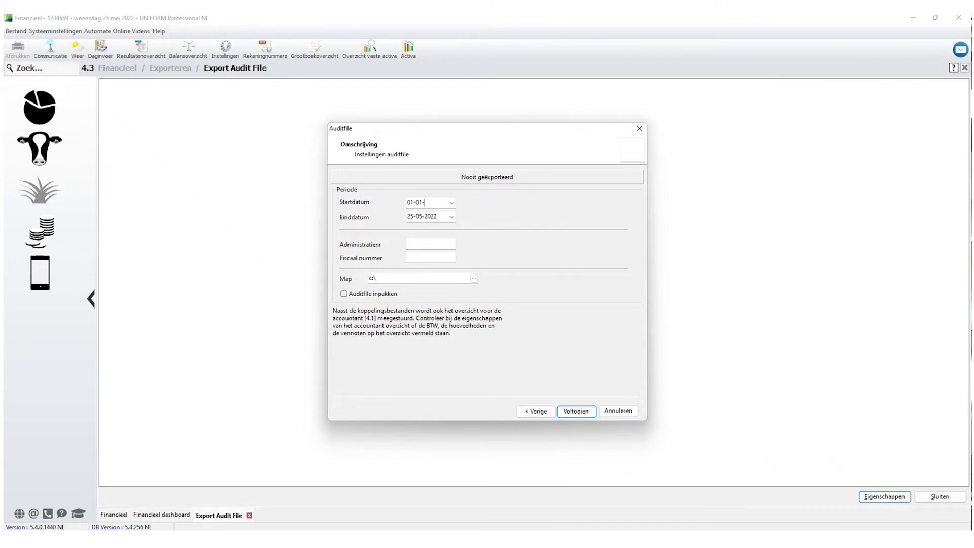
text(2021)
key(Tab)
text(31-12-2021)
key(Tab)
text(1)
Set export folder C:\Intel\ and fiscal number 1, then finish the export.
click(474, 278)
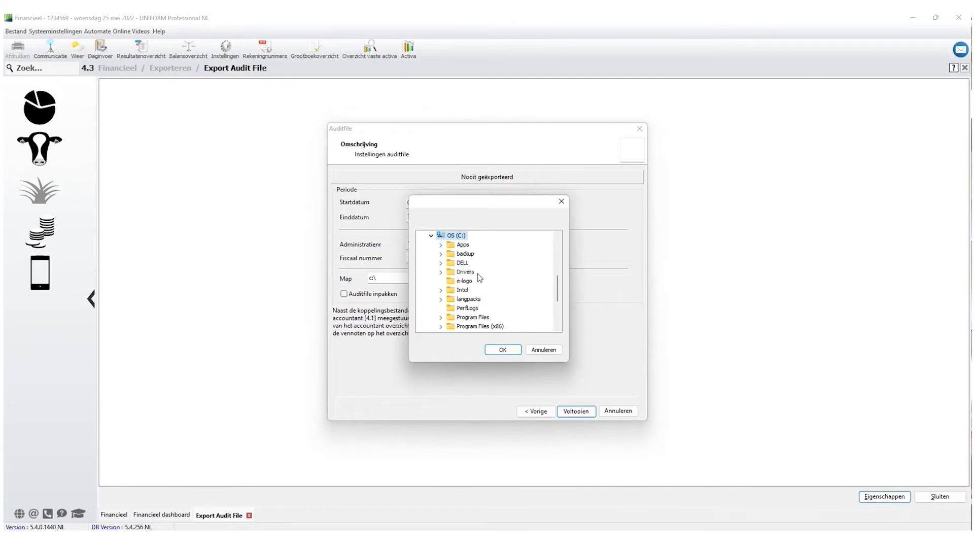
click(462, 290)
click(507, 352)
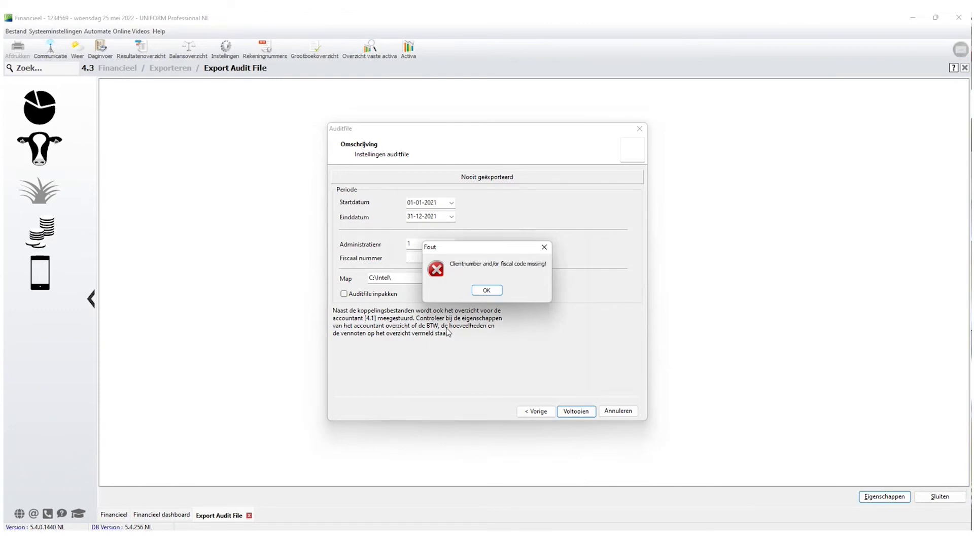
click(487, 290)
text(1)
click(576, 412)
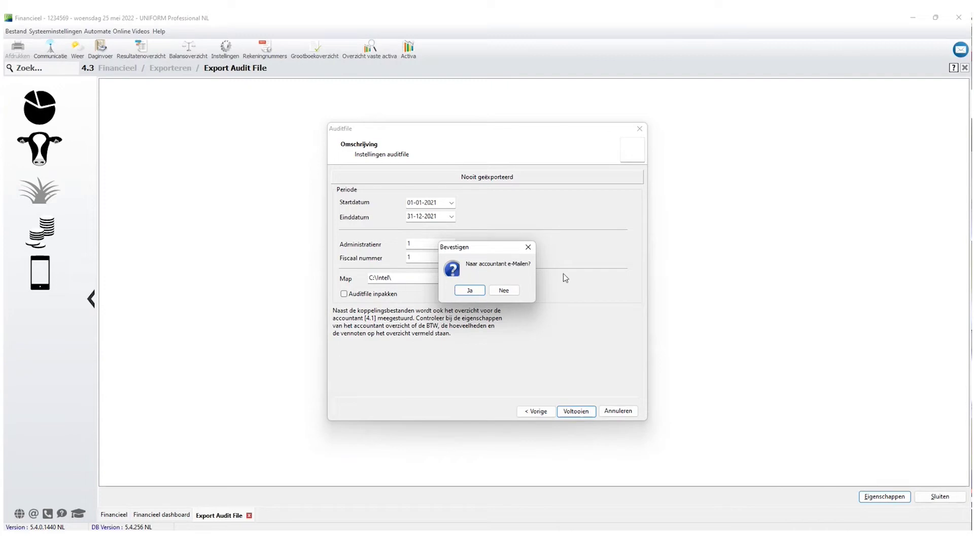
Agree to e-mail the accountant and enter the owner's e-mail address in Eigenaars Gegevens.
click(468, 290)
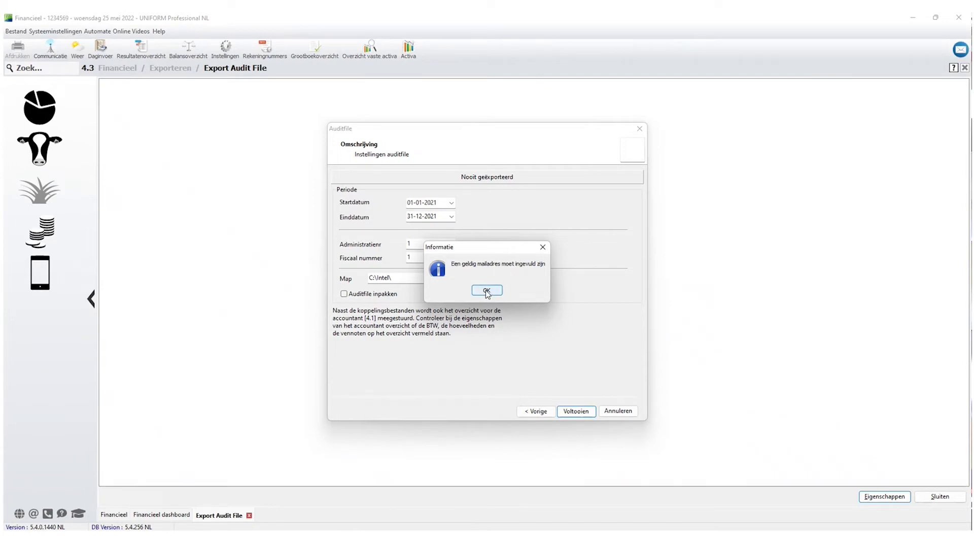
click(486, 291)
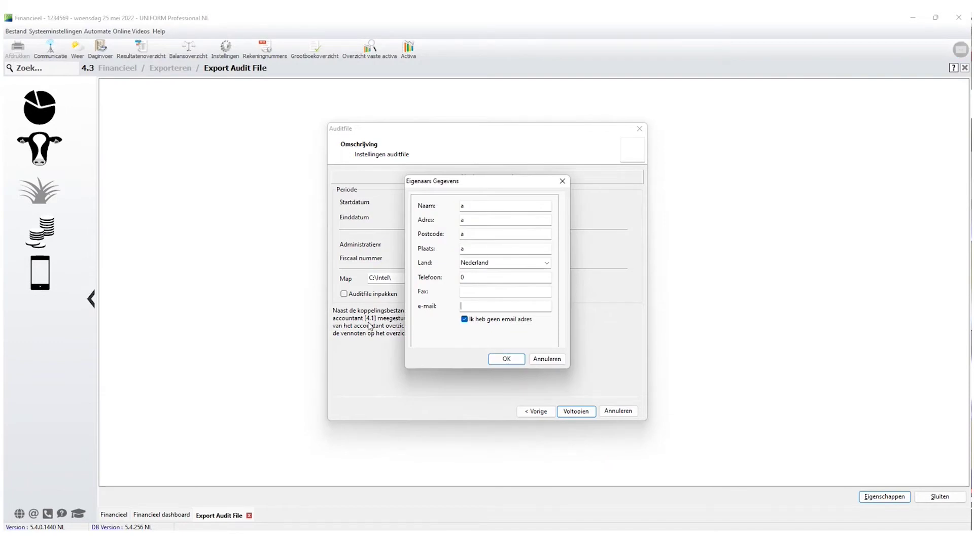
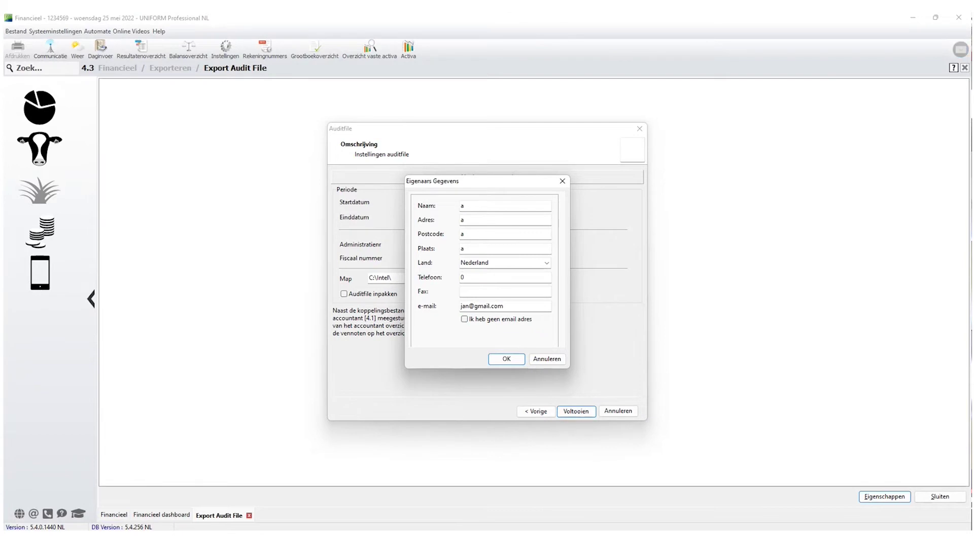
click(507, 359)
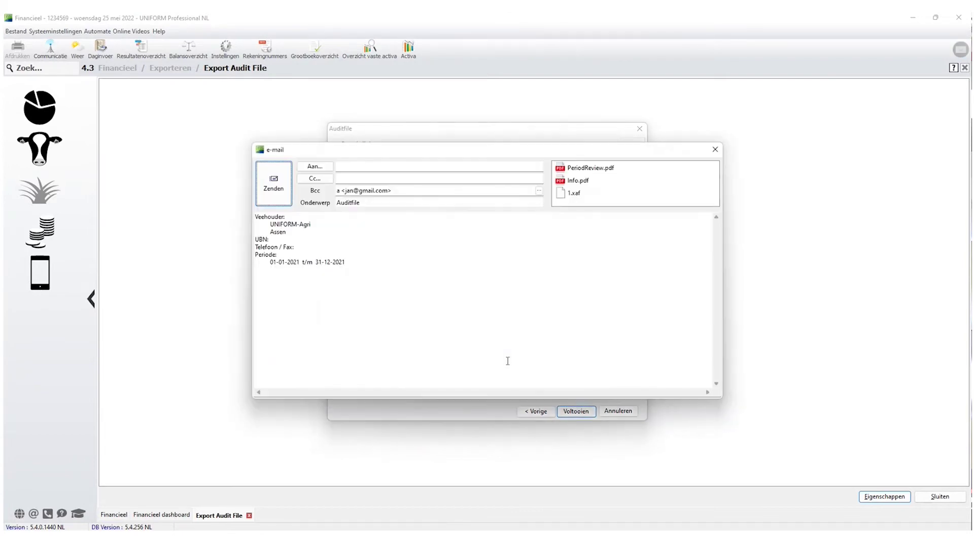
Inspect the e-mail's body and its PeriodReview.pdf, Info.pdf and 1.xaf attachments, then discard it.
click(405, 166)
drag(259, 218, 359, 273)
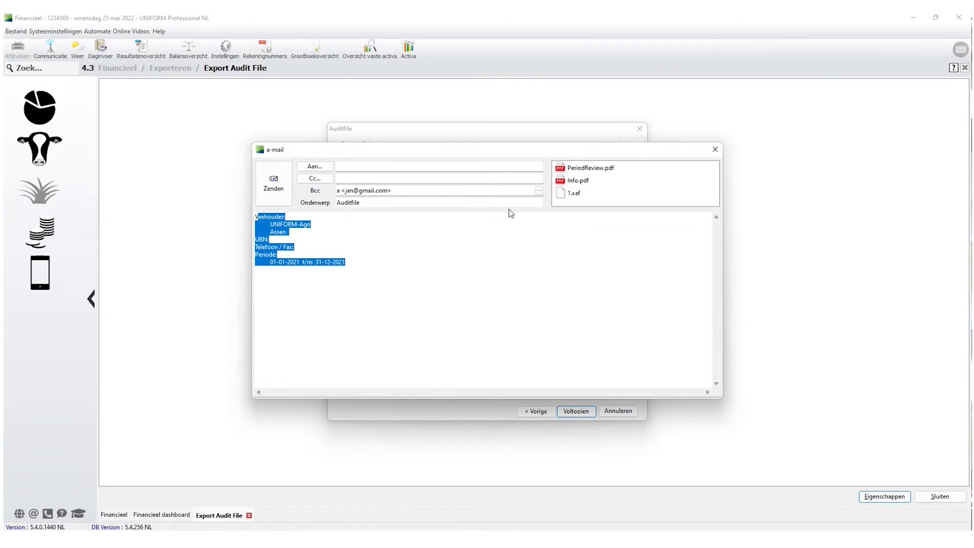
click(602, 172)
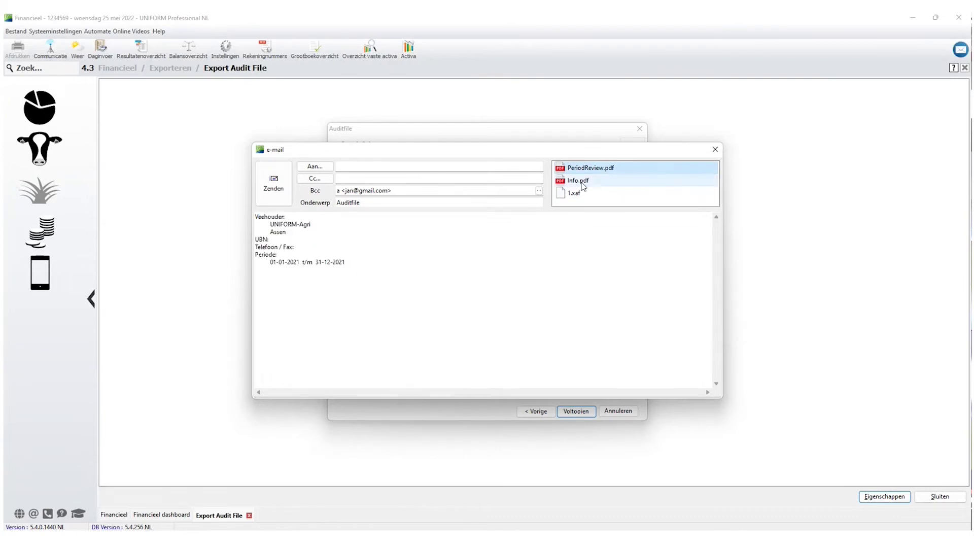
click(582, 182)
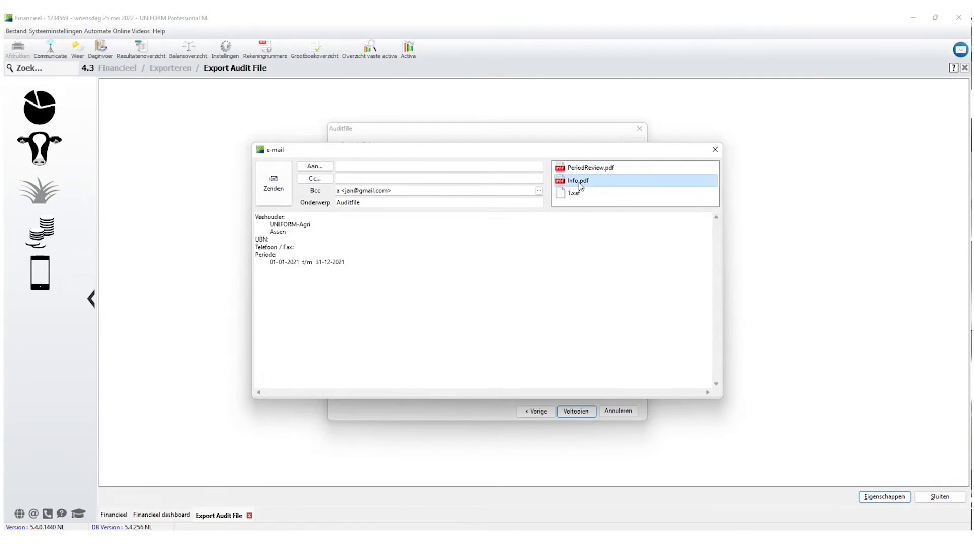
click(576, 193)
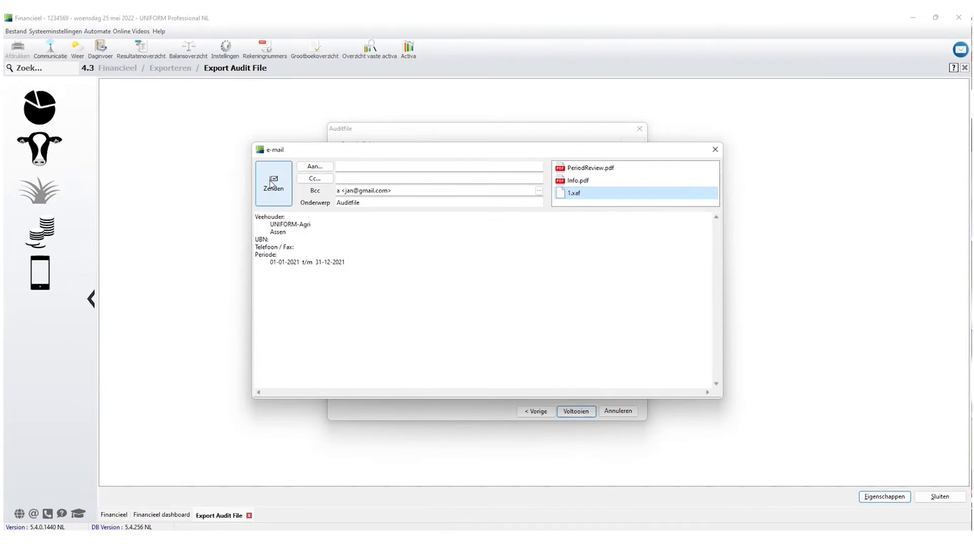
click(718, 152)
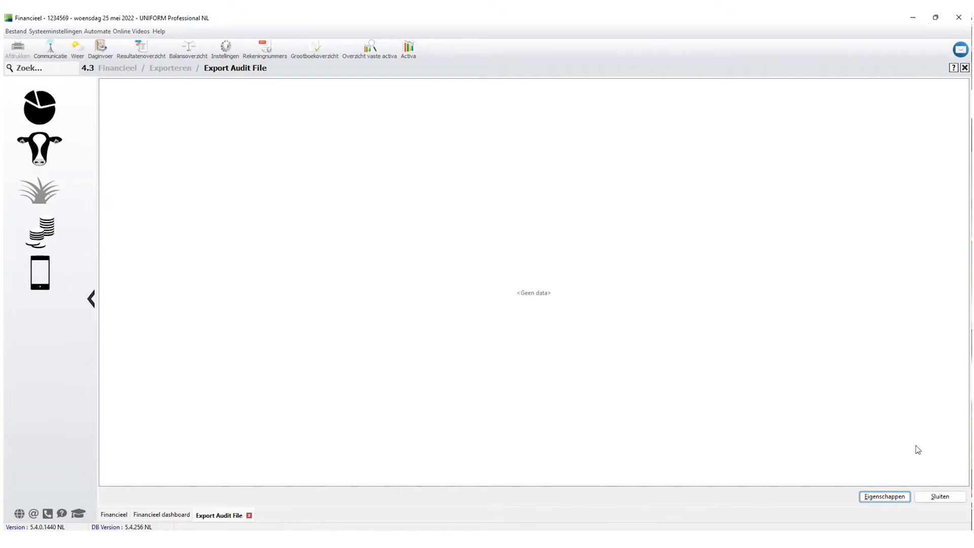
Close the Audit File export and open Instellingen > Rekeningnummers.
click(949, 499)
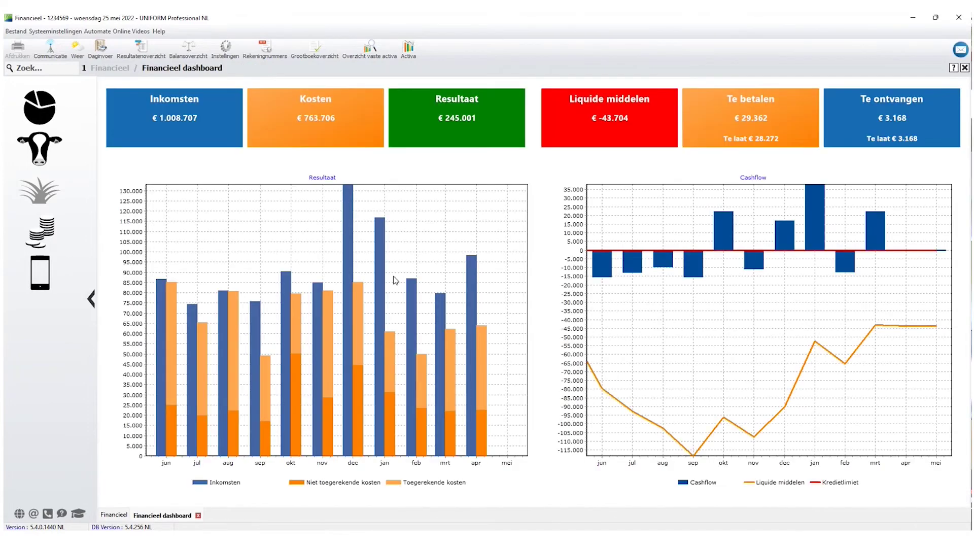
click(40, 239)
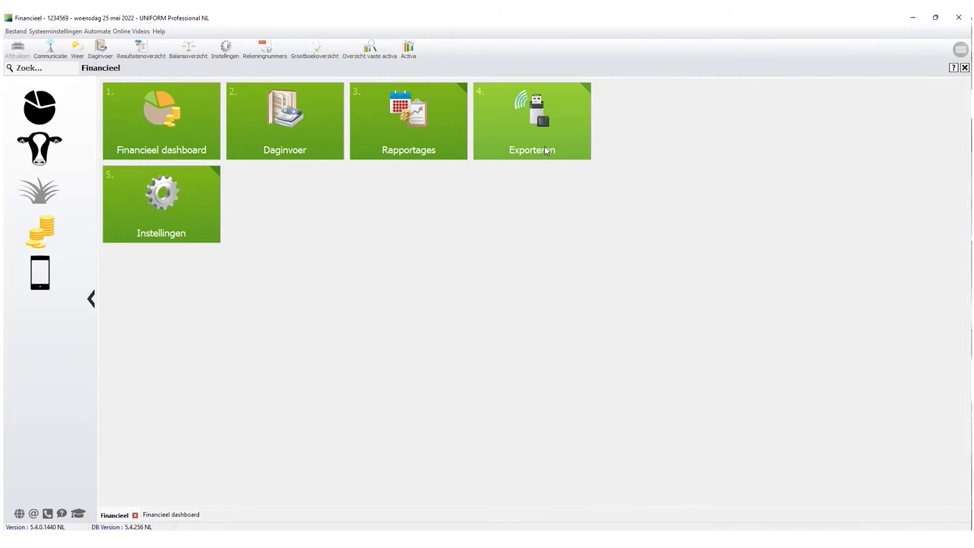
click(162, 206)
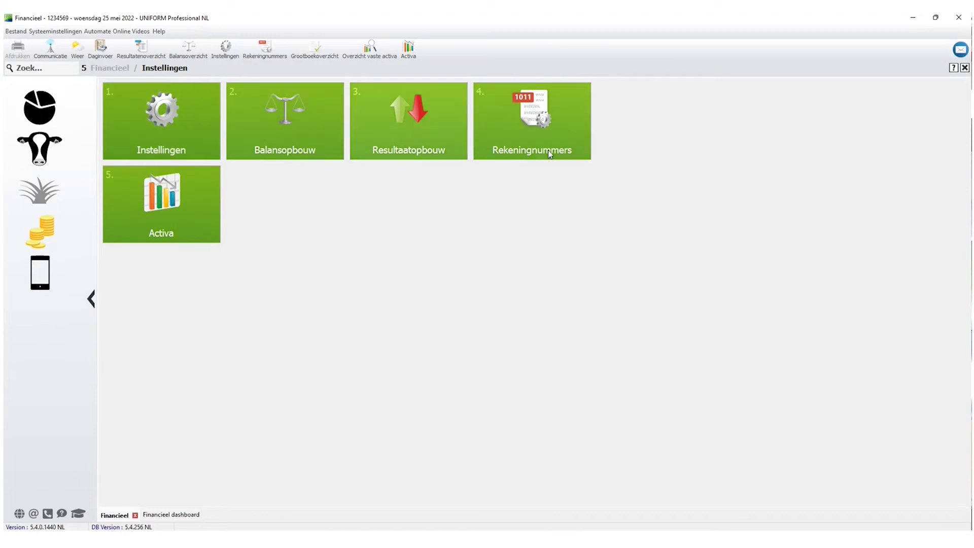
click(552, 125)
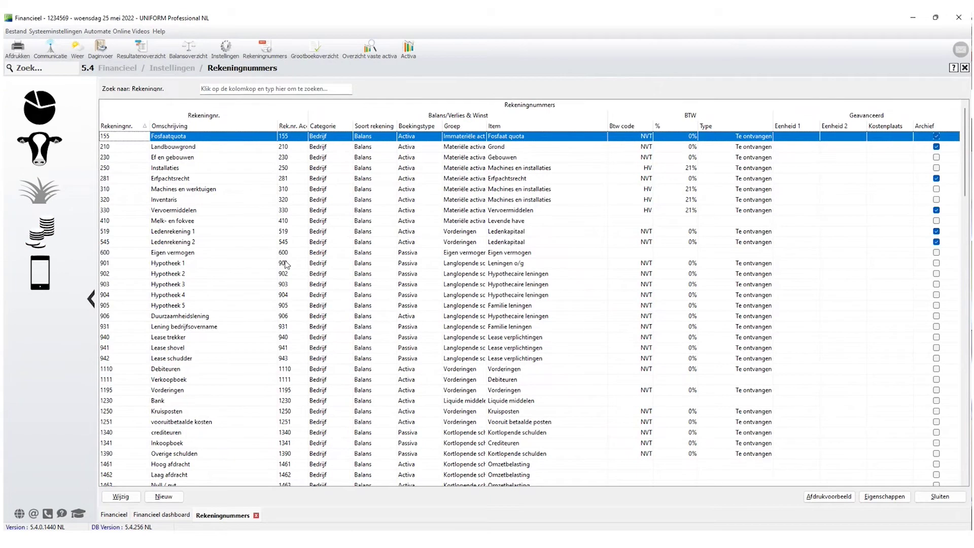
Widen the Rek.nr. Acc. column and scroll the account list down to the 4742/4743 accounts.
click(285, 263)
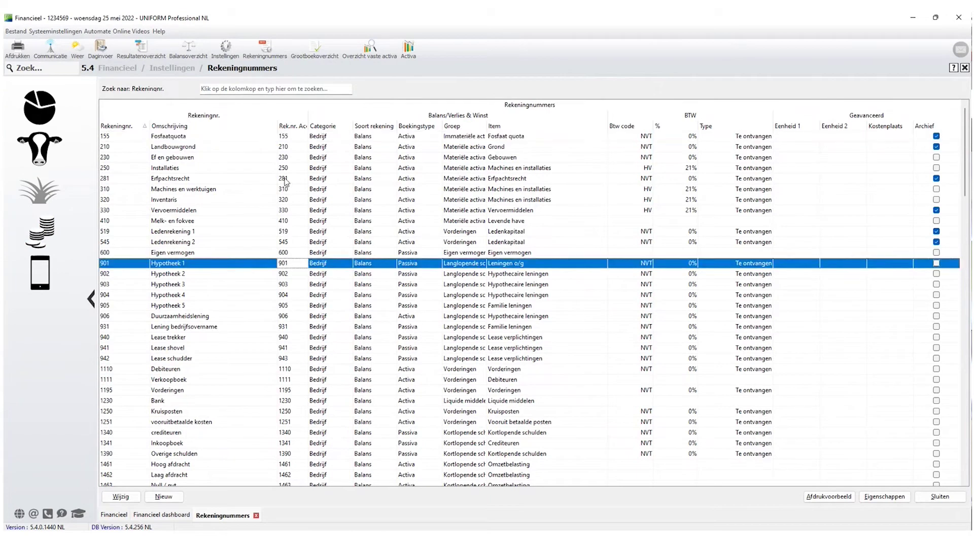
double_click(308, 126)
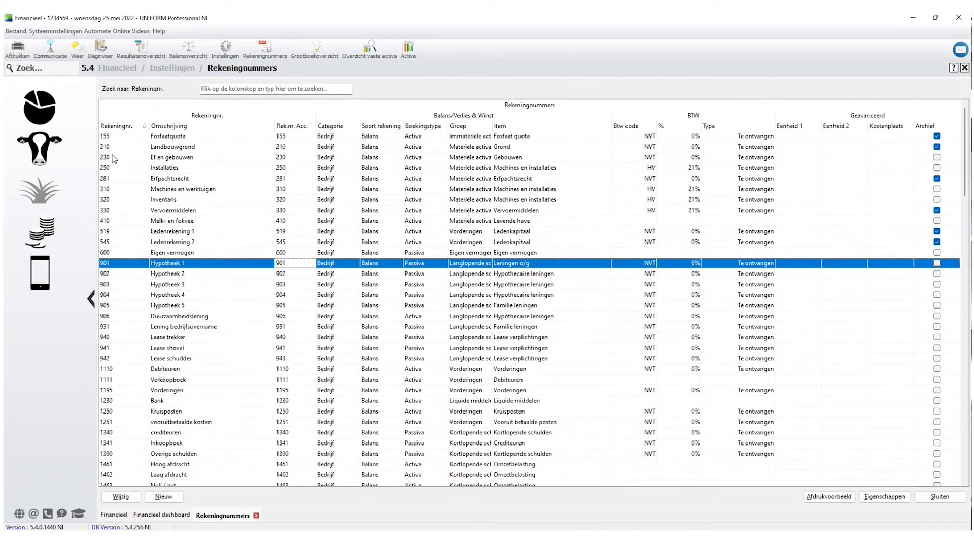
click(121, 243)
scroll(121, 244, down, 3)
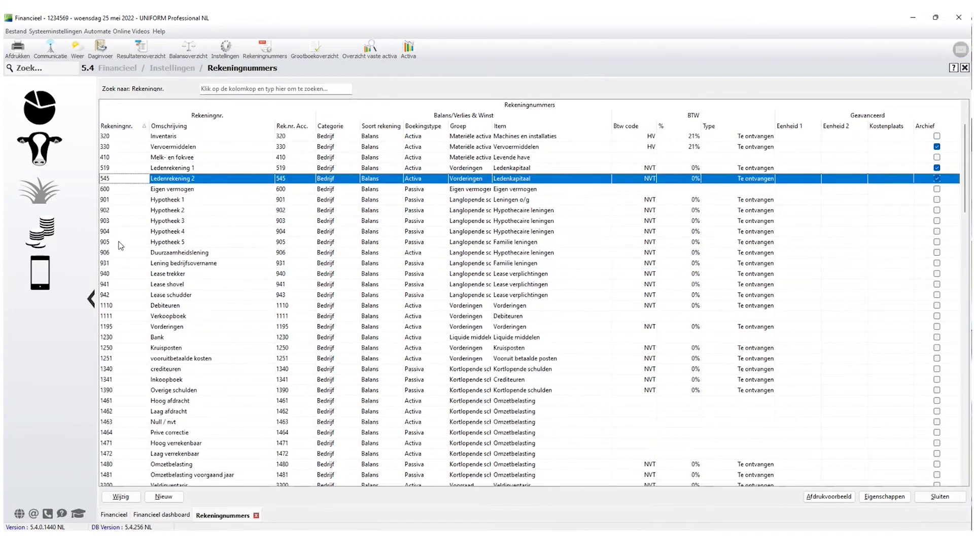
scroll(121, 246, up, 3)
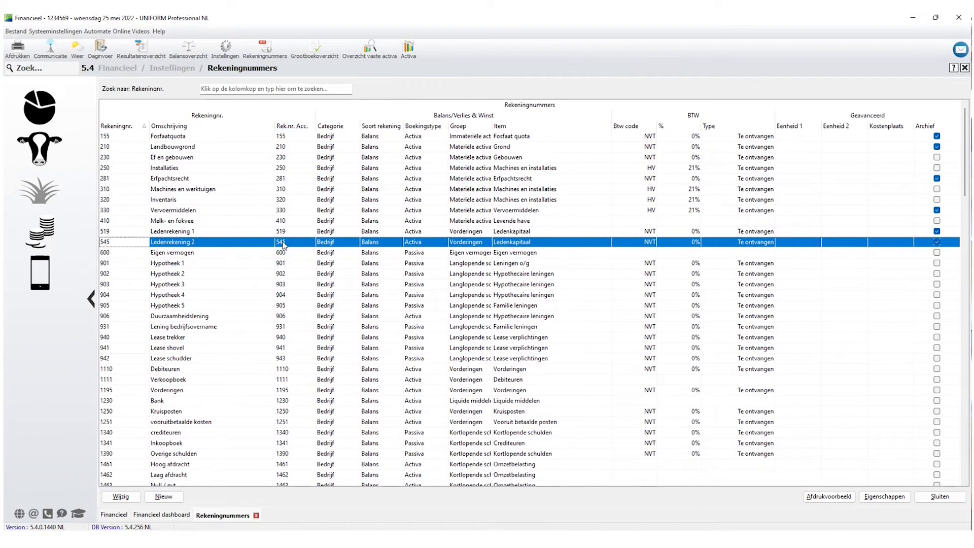
scroll(237, 304, down, 4)
scroll(237, 304, down, 4)
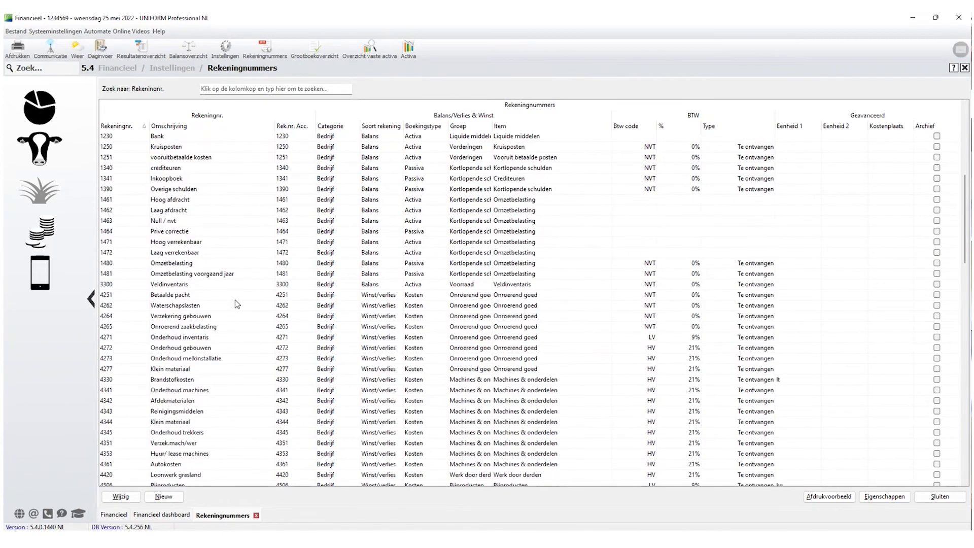
scroll(233, 309, down, 8)
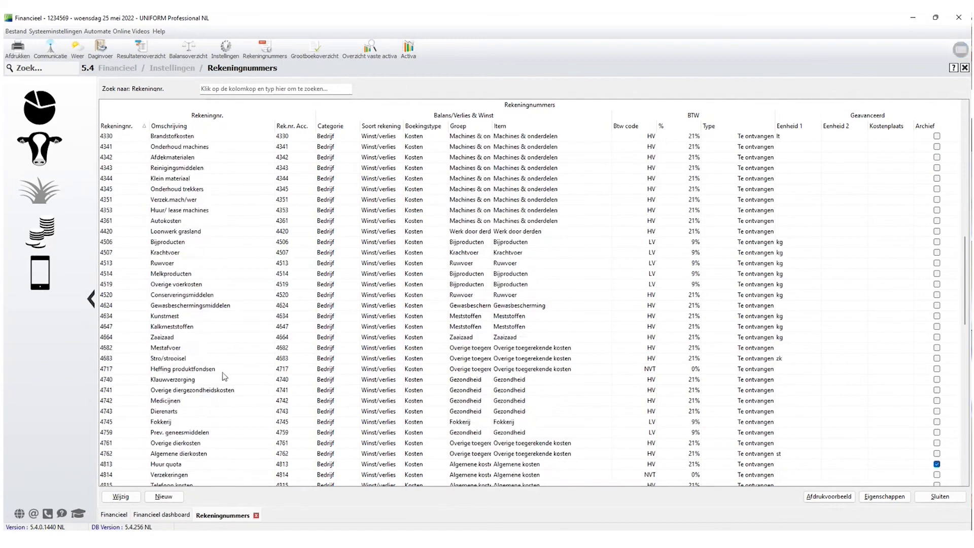
scroll(152, 379, down, 1)
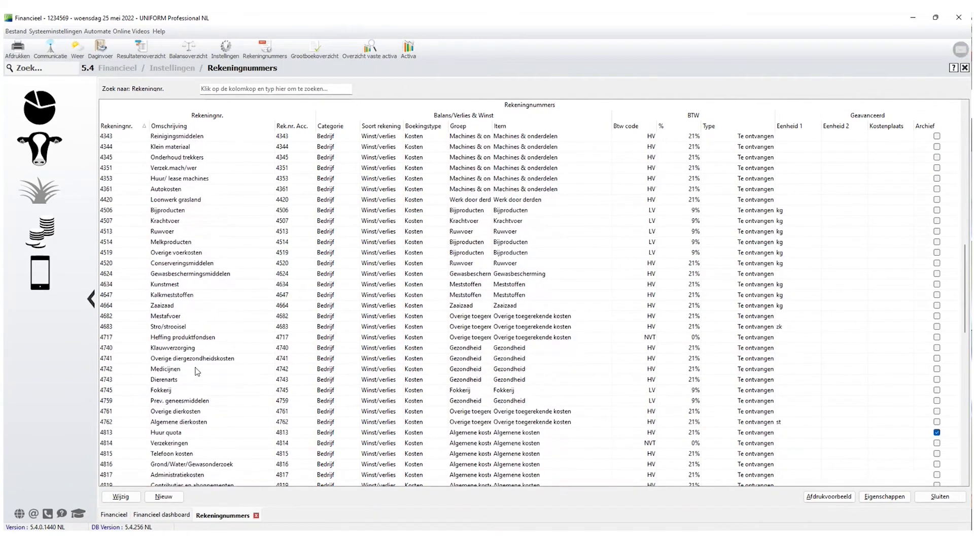
Compare 4742 Medicijnen with 4743 Dierenarts, then open 4743 Dierenarts in Wijzig rekening.
click(174, 372)
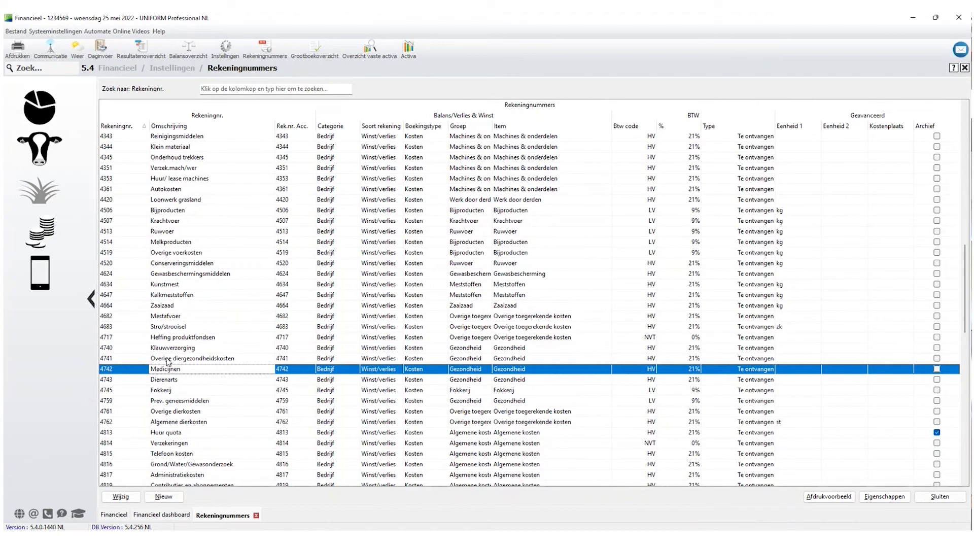
click(164, 381)
click(173, 372)
click(169, 382)
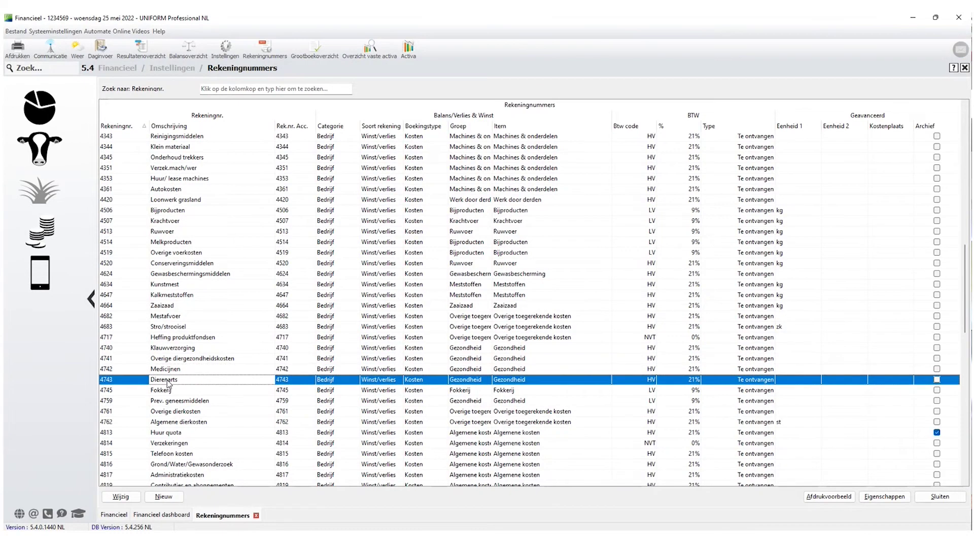
click(170, 374)
click(172, 382)
click(168, 371)
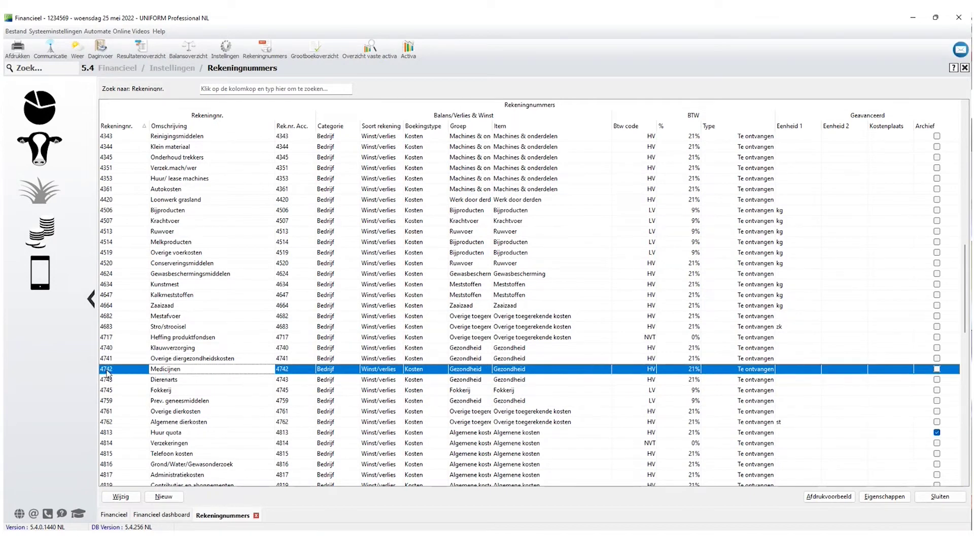
click(285, 381)
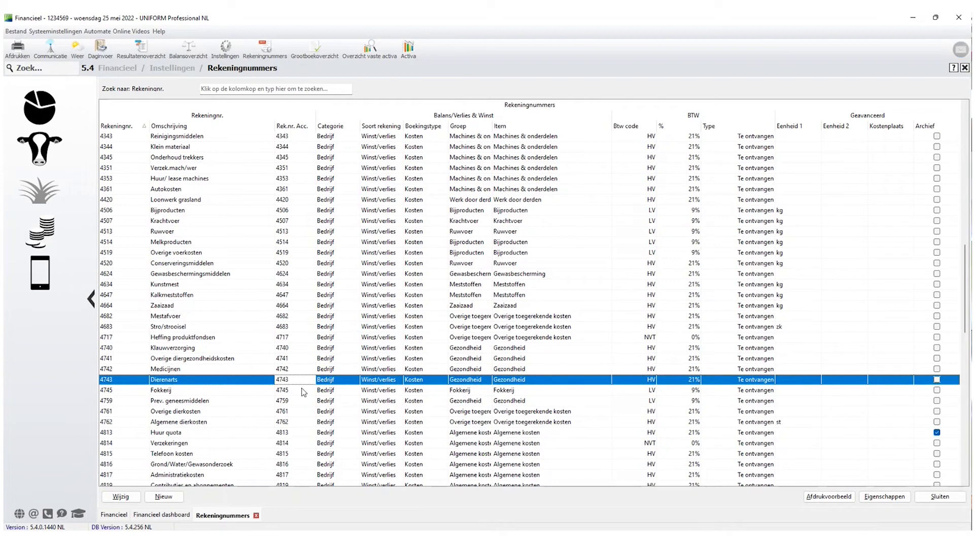
double_click(194, 384)
Change the Rek.nr. Acc. of 4743 Dierenarts to 4742 and save it.
click(423, 193)
key(BackSpace)
text(2)
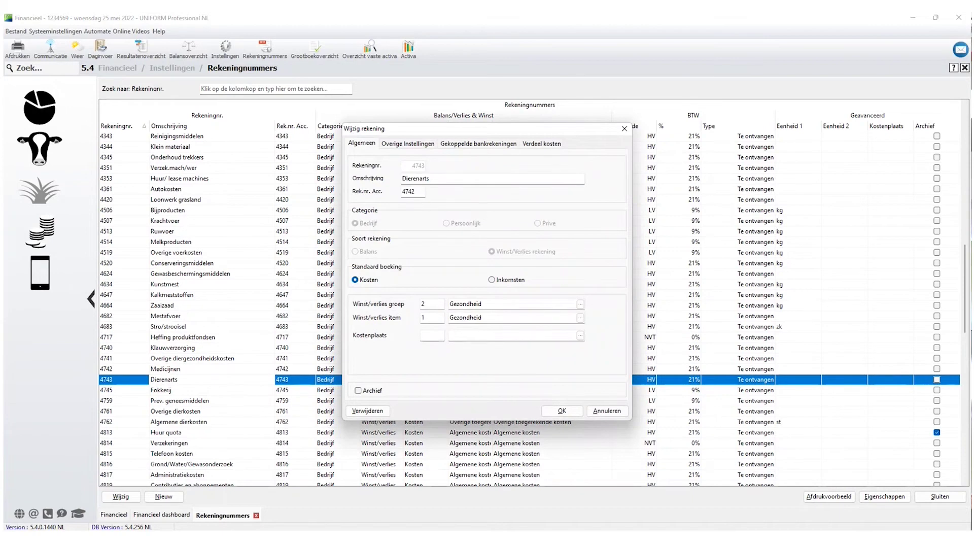
drag(420, 191, 396, 196)
click(562, 411)
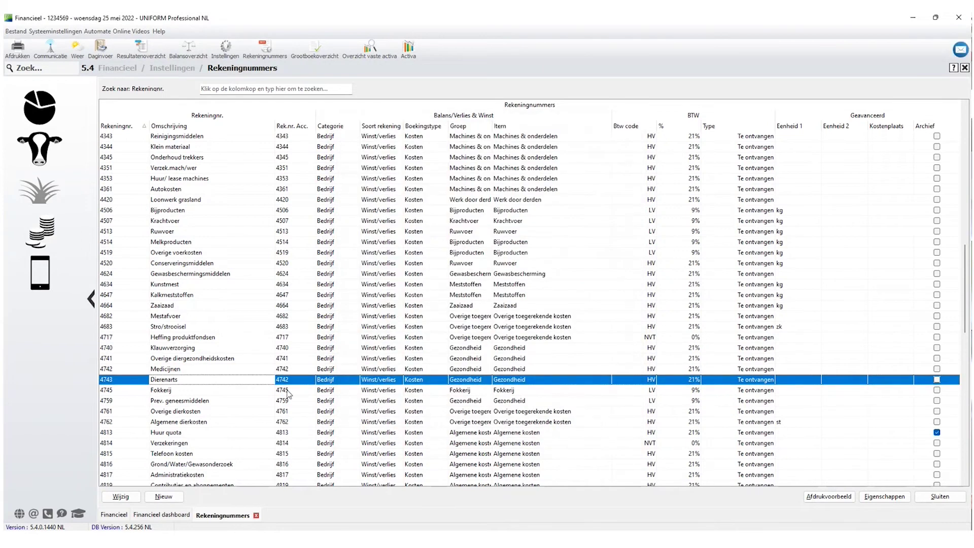
Recheck the Medicijnen and Dierenarts rows in the list, then close Rekeningnummers.
click(284, 373)
click(282, 380)
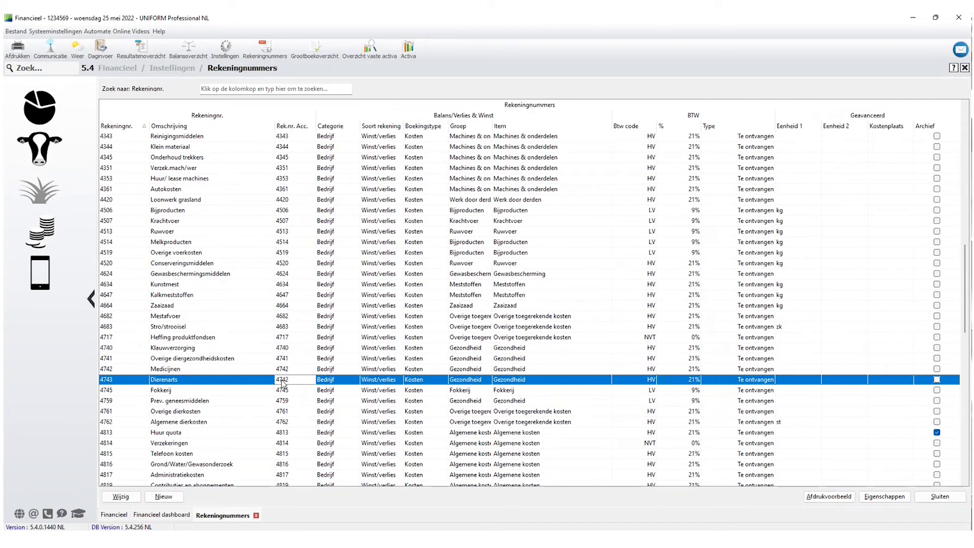
scroll(282, 384, down, 2)
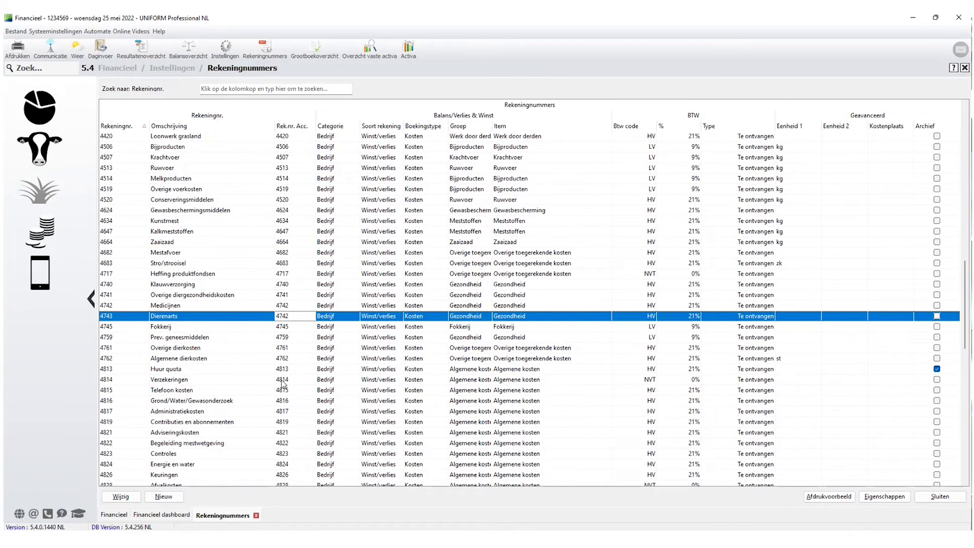
scroll(282, 384, down, 1)
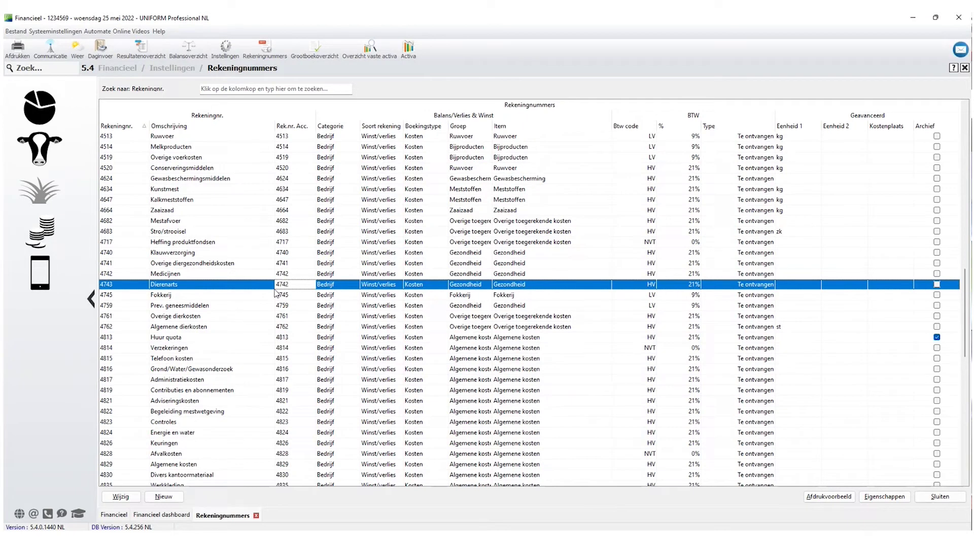
scroll(188, 364, up, 7)
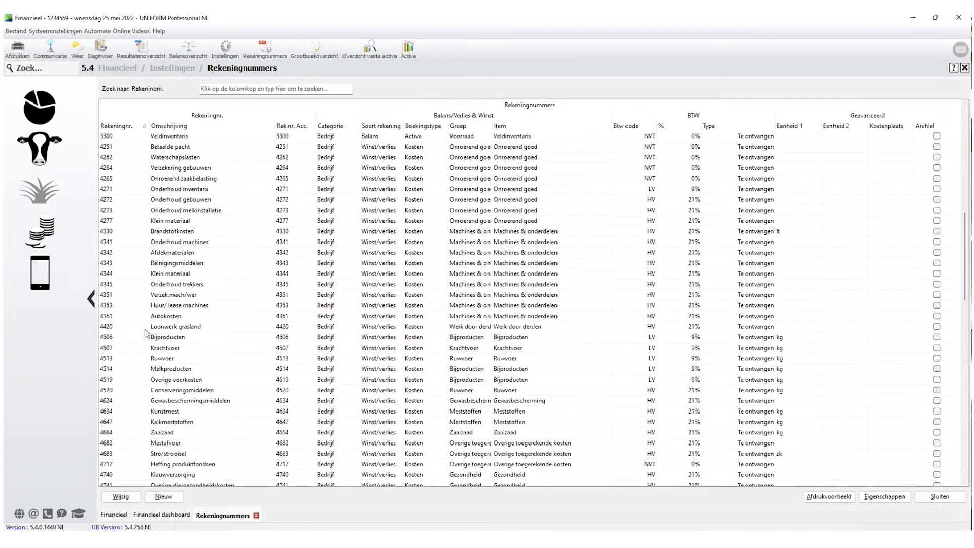
click(147, 328)
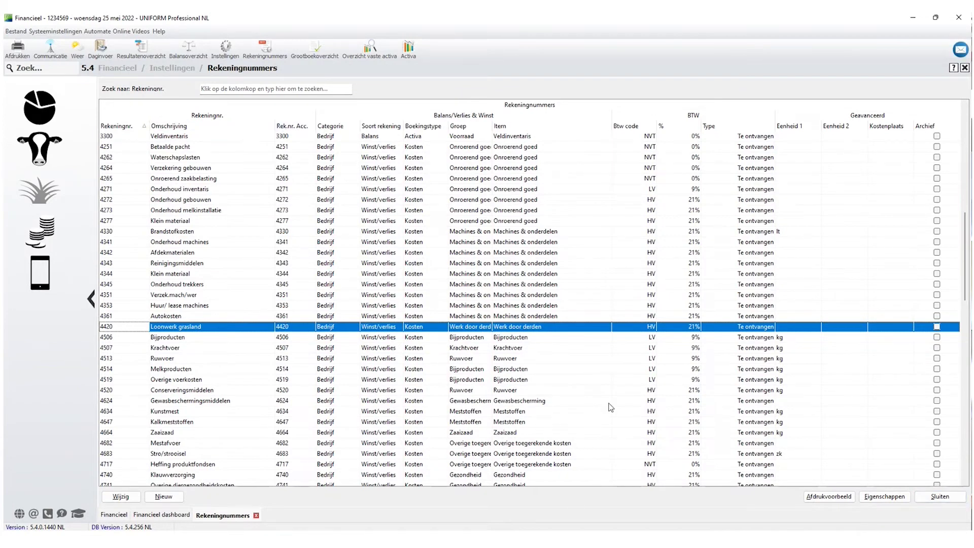
click(939, 496)
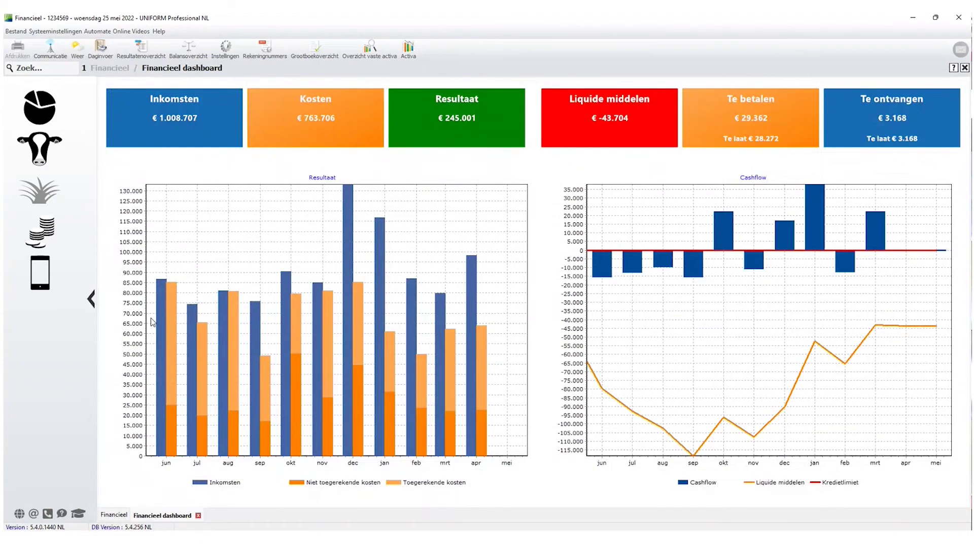
Open Financieel > Instellingen > Instellingen and review the Dagboeken journal list.
click(40, 230)
click(167, 214)
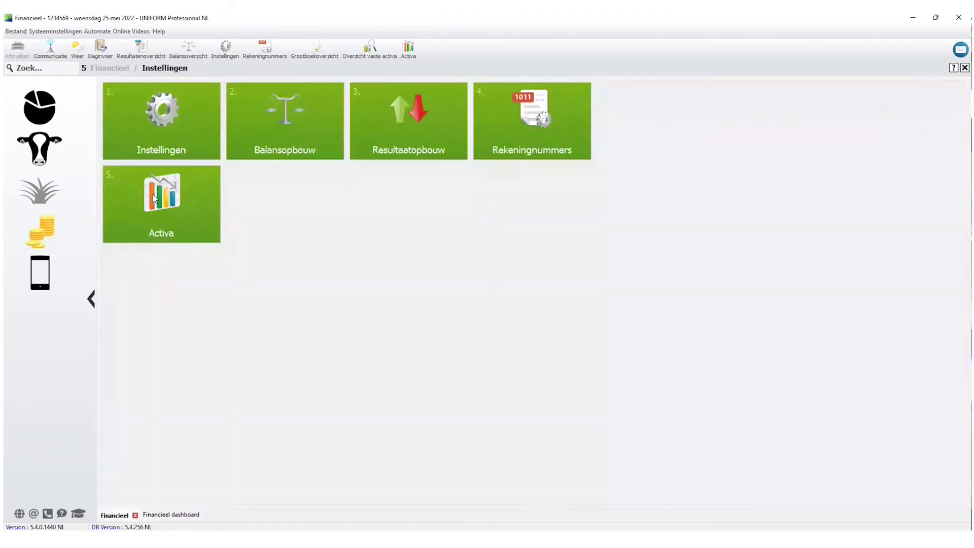
click(152, 137)
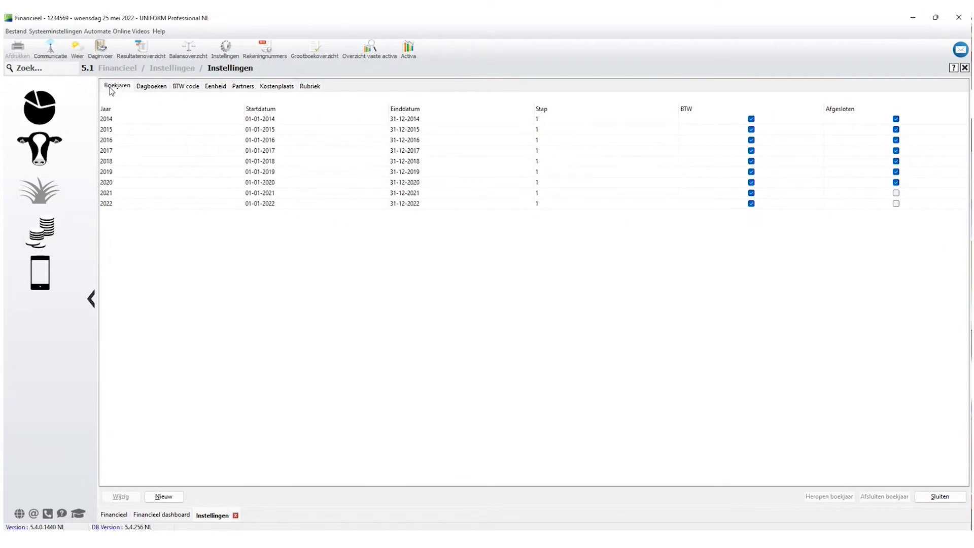
click(153, 90)
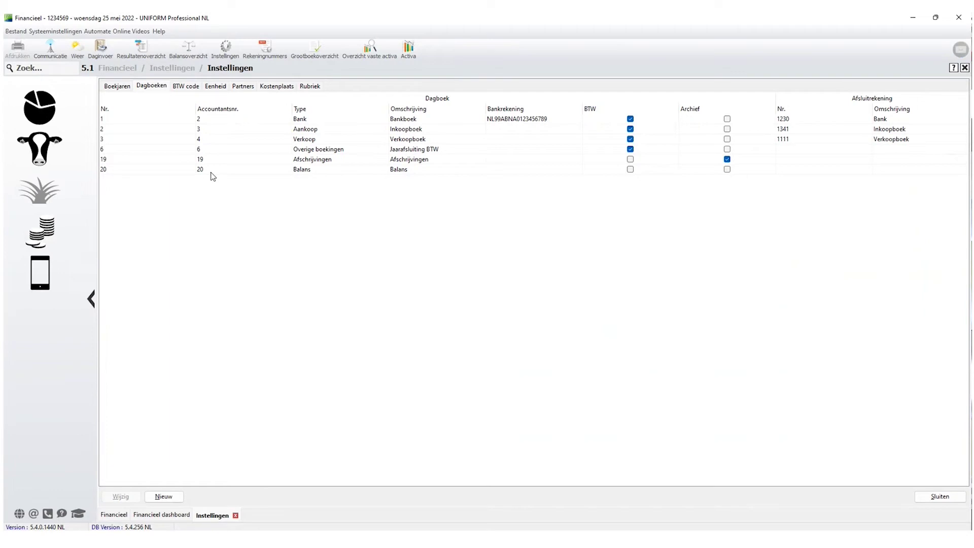
On the BTW code tab, select VAT code HV and open it for editing.
click(186, 87)
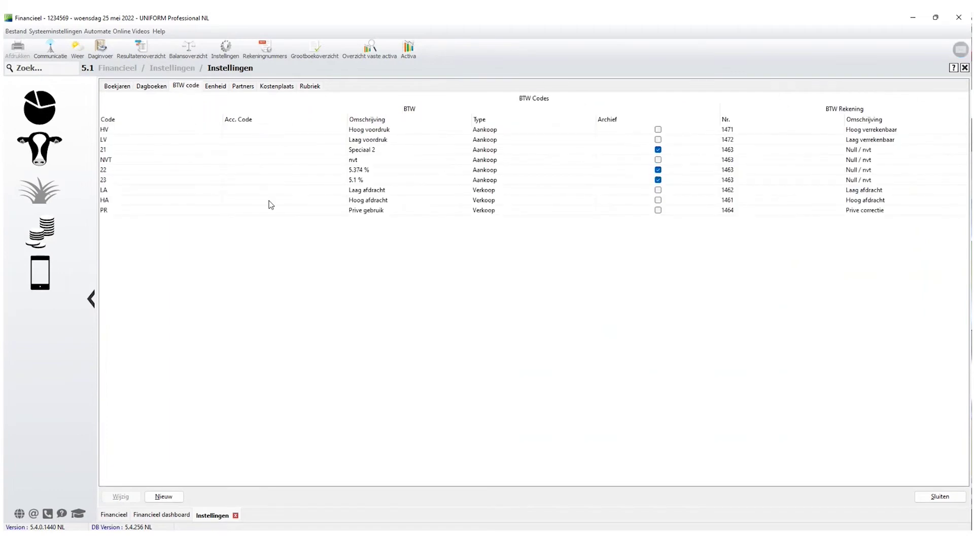
click(265, 132)
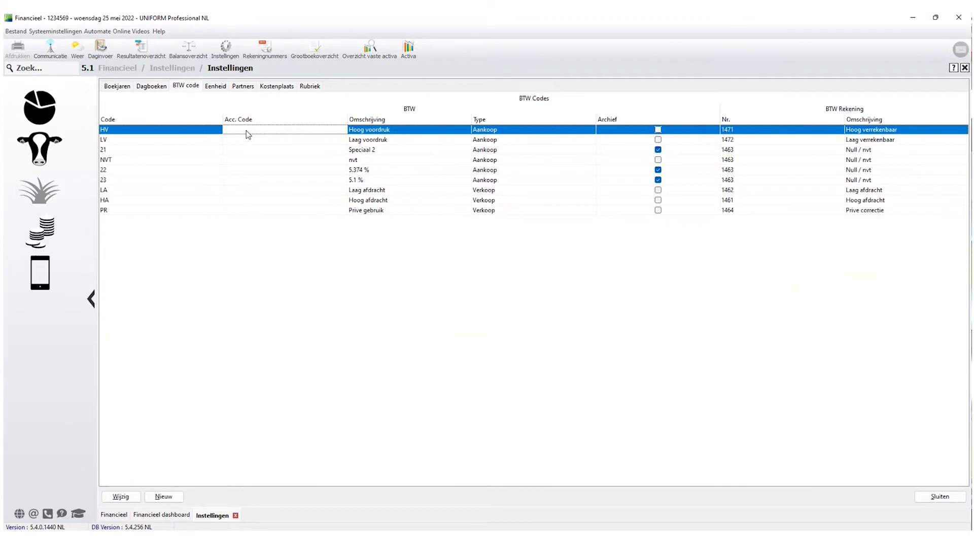
click(120, 496)
Enter accountants code 14 for HV Hoog voordruk, complete the wizard, and close Instellingen.
click(462, 260)
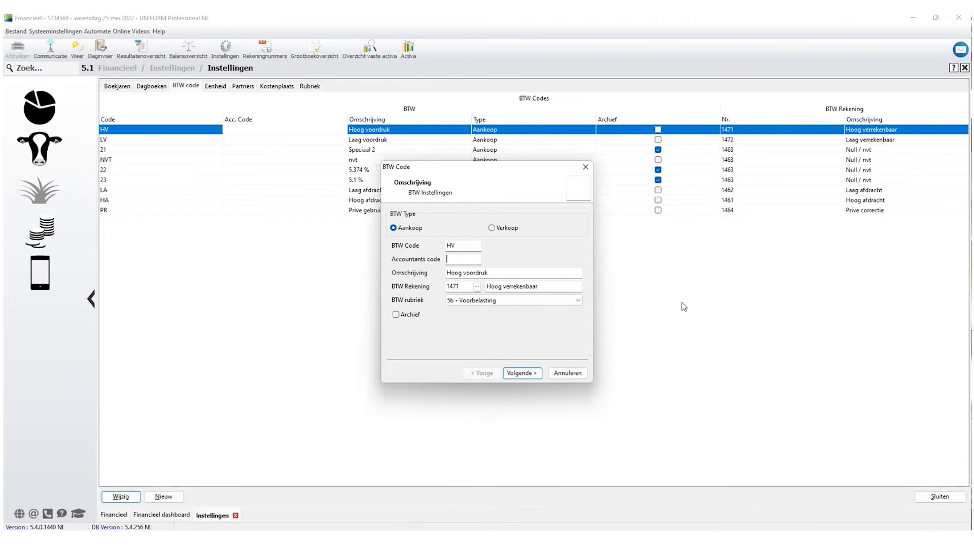
text(14)
drag(463, 246, 427, 246)
click(524, 375)
click(523, 374)
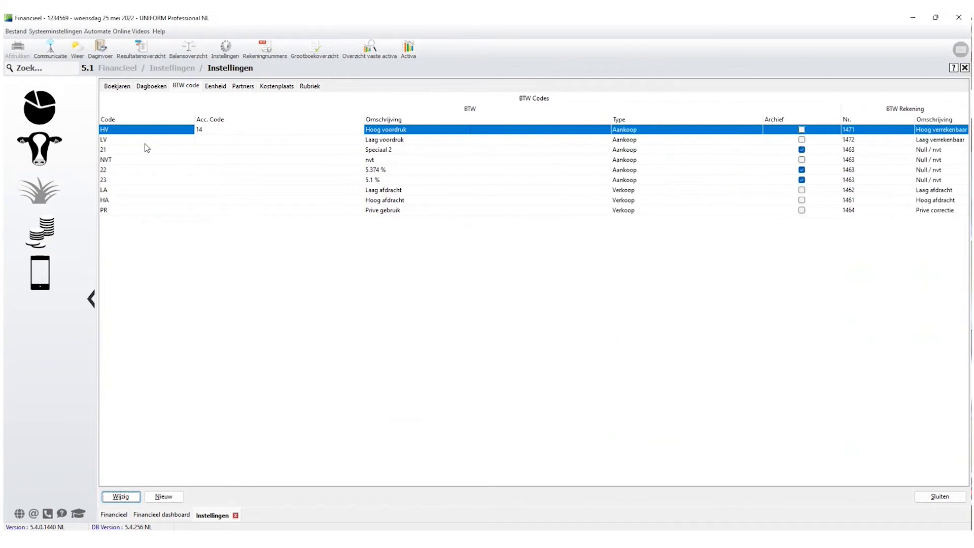
click(110, 140)
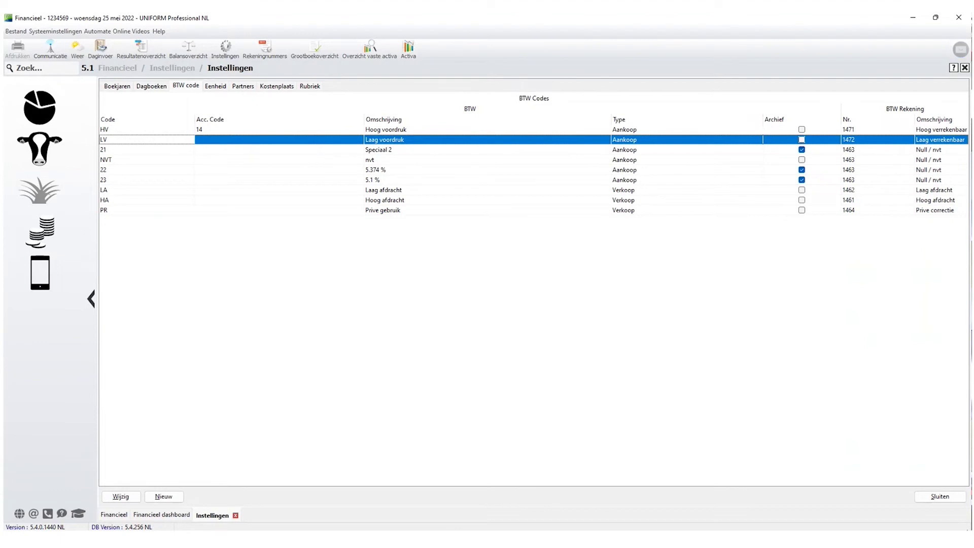
click(942, 502)
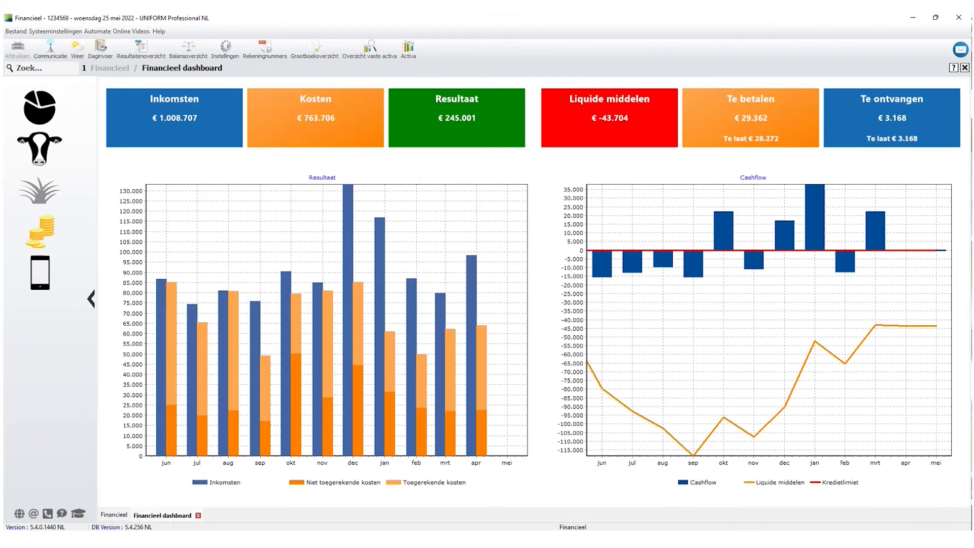
Open Daginvoer for booking year 2021 and select all processed bookings from Historie.
click(43, 238)
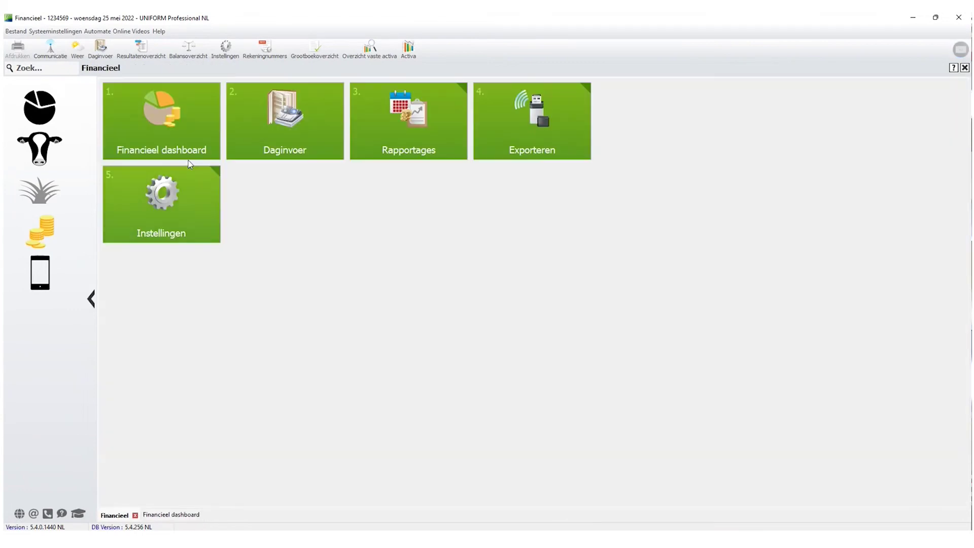
click(281, 129)
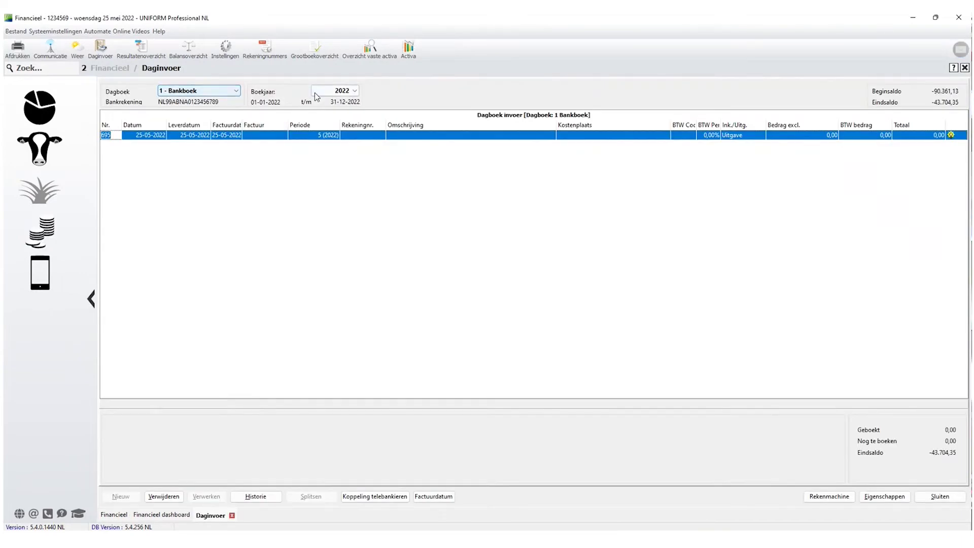
click(317, 92)
click(321, 146)
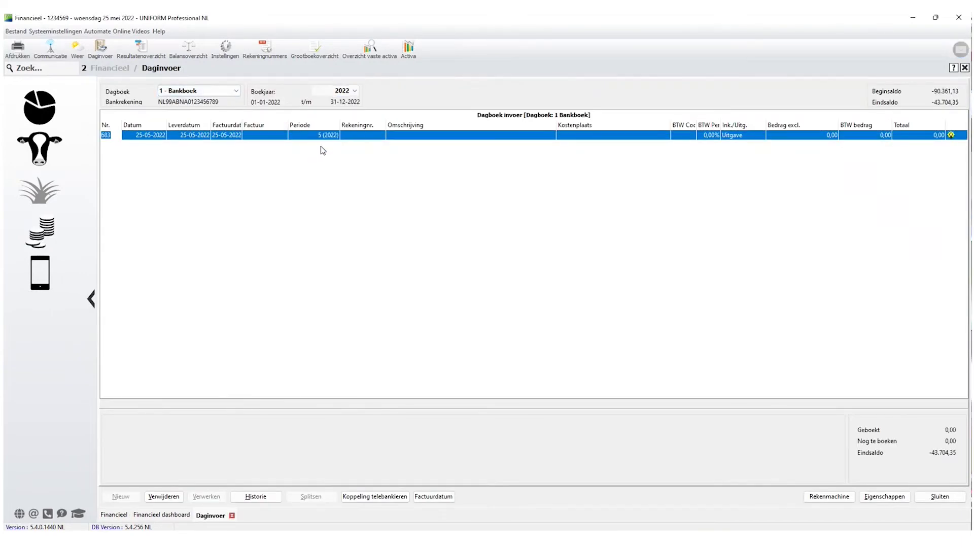
click(252, 497)
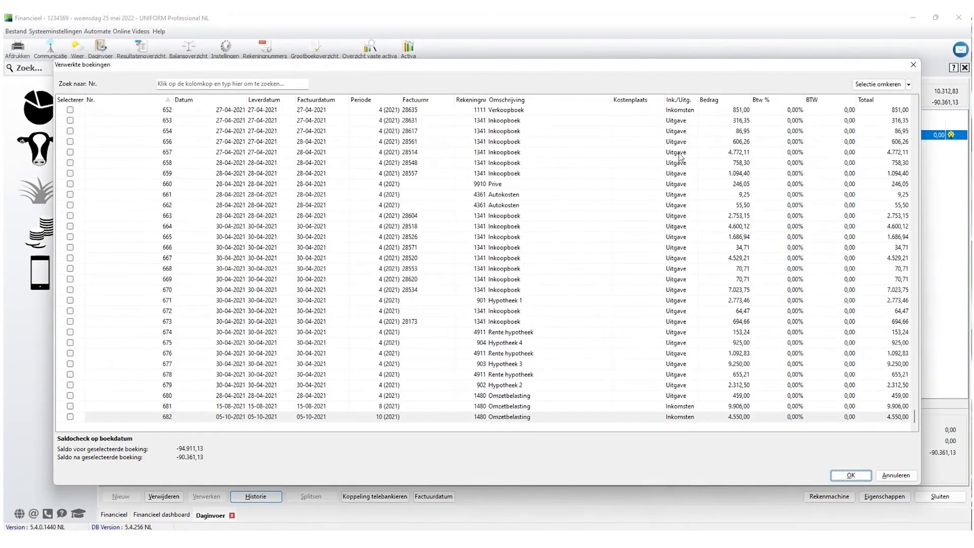
click(878, 85)
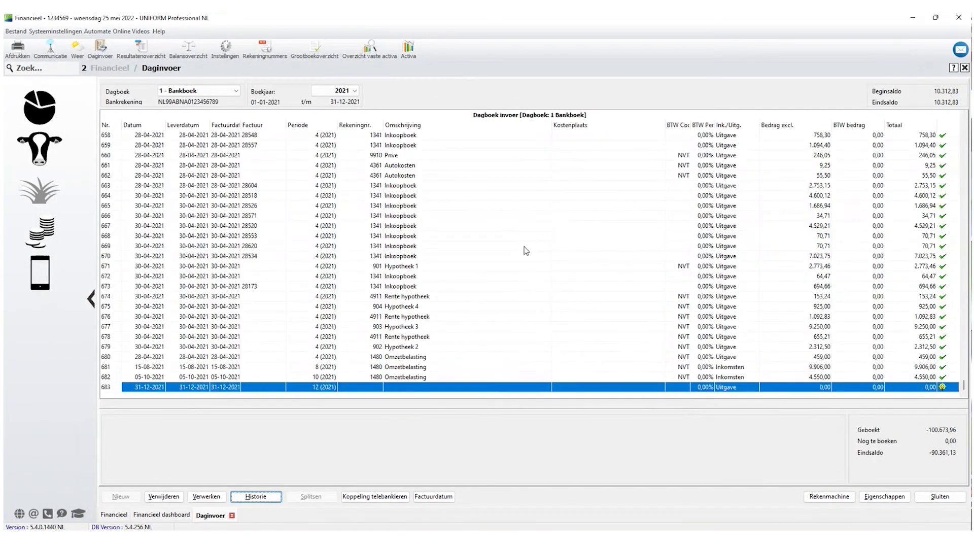
Review the Bankboek entries, cancel the Zoek eenheid lookup, and process all 747 bookings.
drag(963, 386, 941, 123)
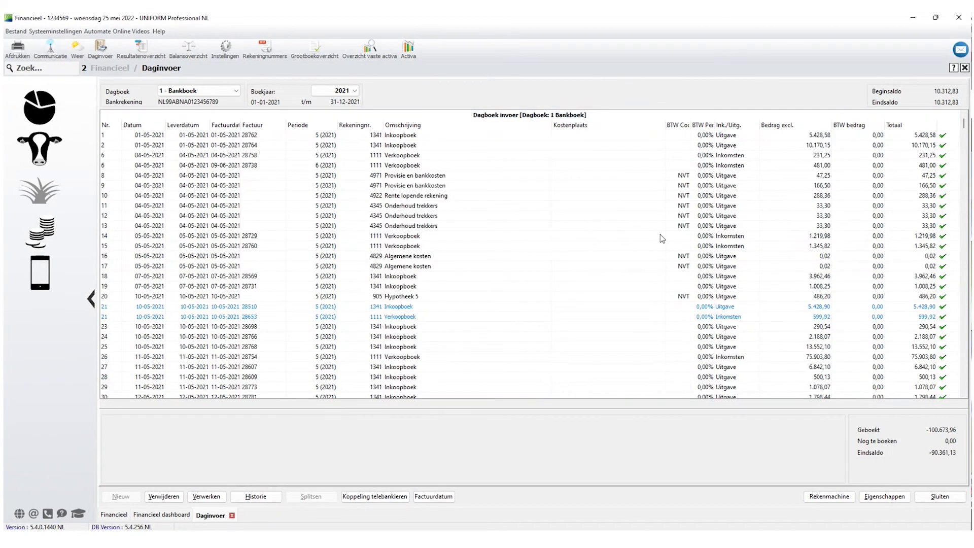
scroll(681, 241, down, 8)
scroll(681, 240, down, 17)
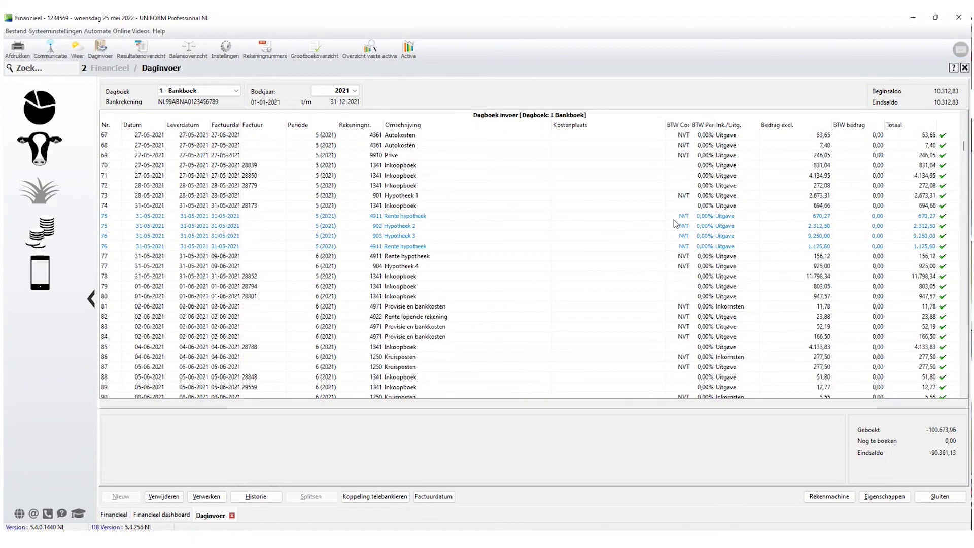
scroll(674, 221, down, 5)
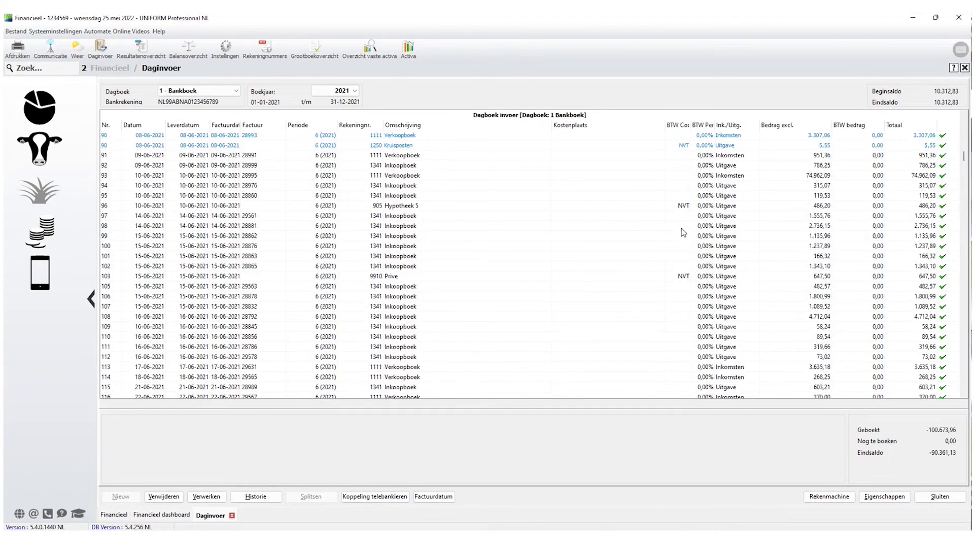
click(685, 231)
double_click(736, 227)
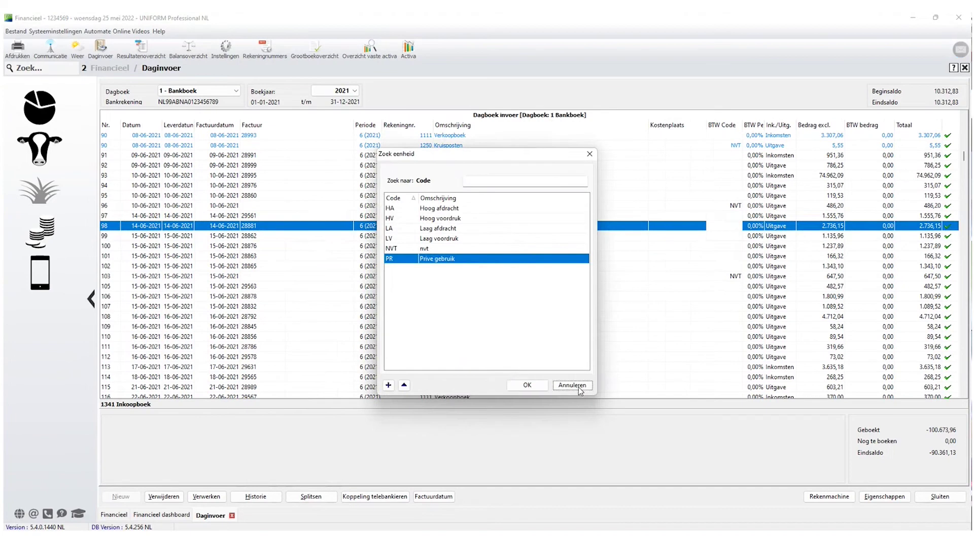
click(572, 385)
click(206, 496)
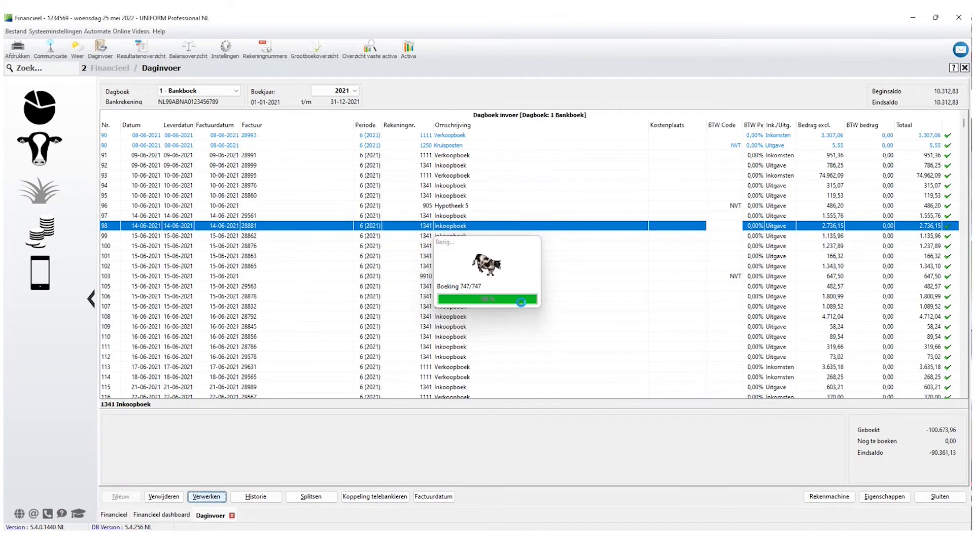
click(485, 289)
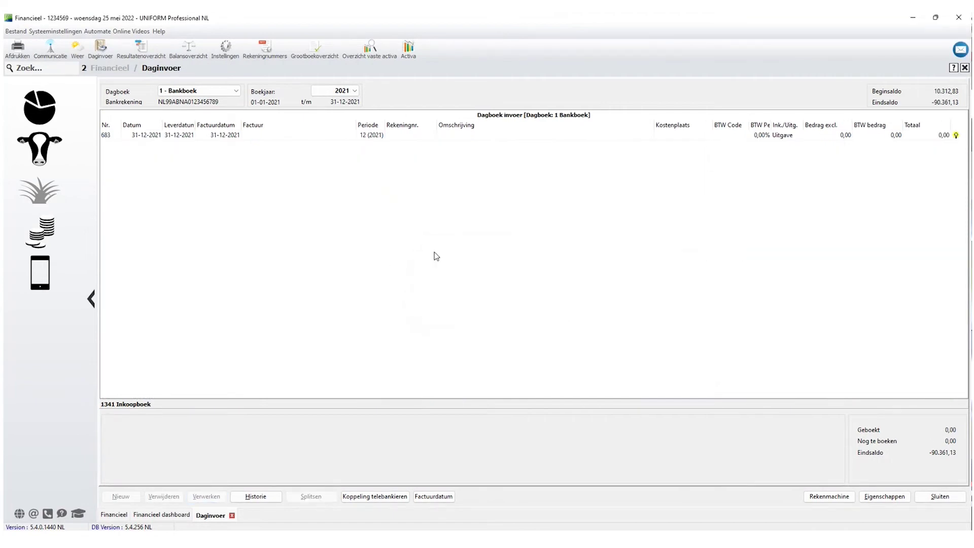
Reopen purchase booking 1254 for Mestafvoer from Inkoopboek history, check its line, and reprocess it.
click(236, 91)
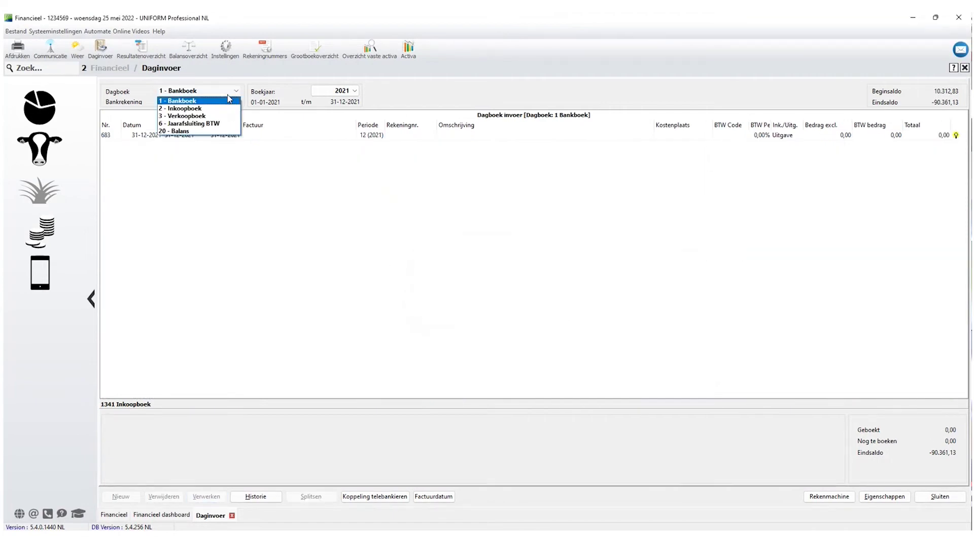
click(366, 152)
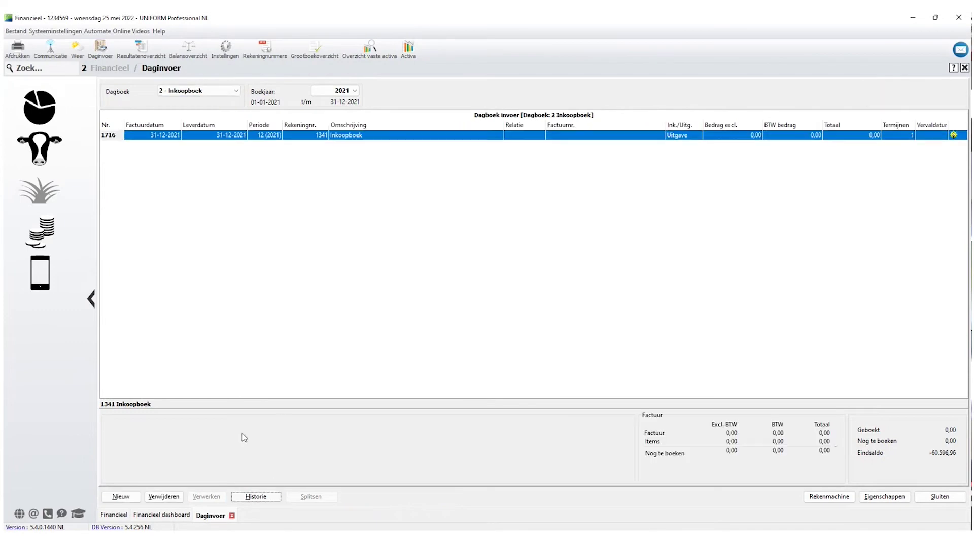
key(Return)
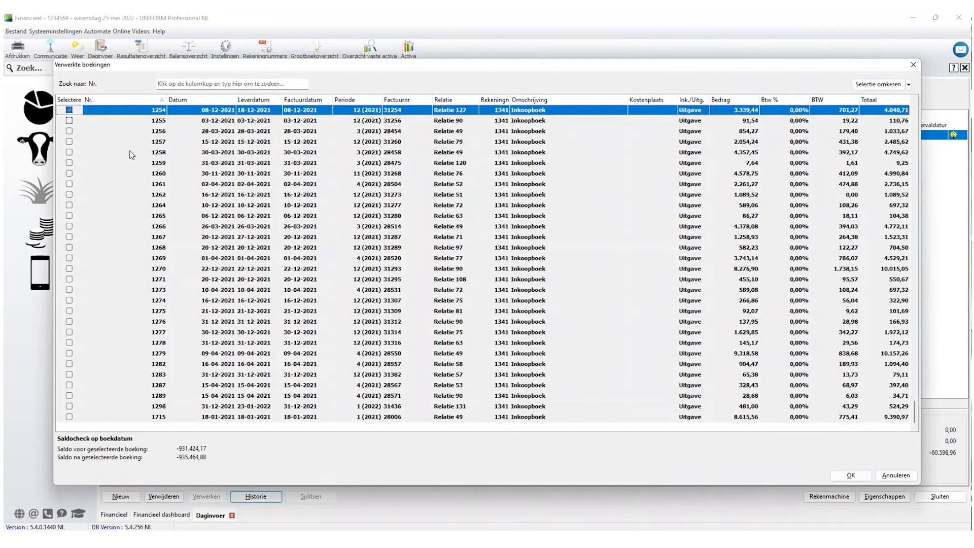
click(851, 475)
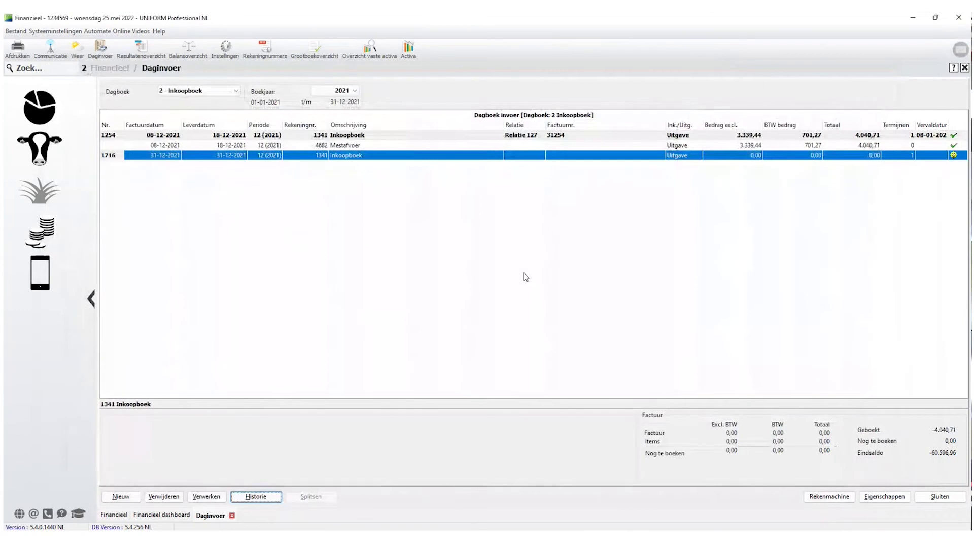
click(664, 148)
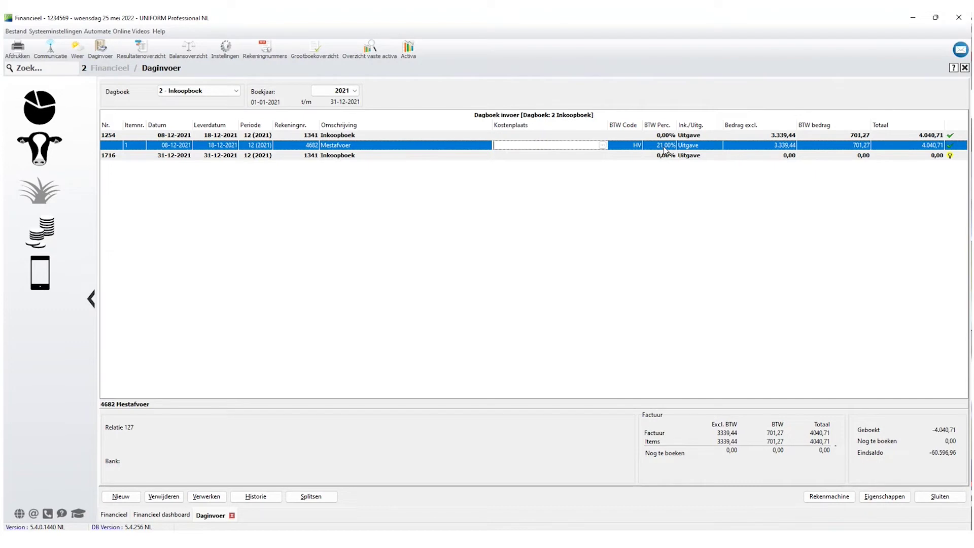
click(207, 496)
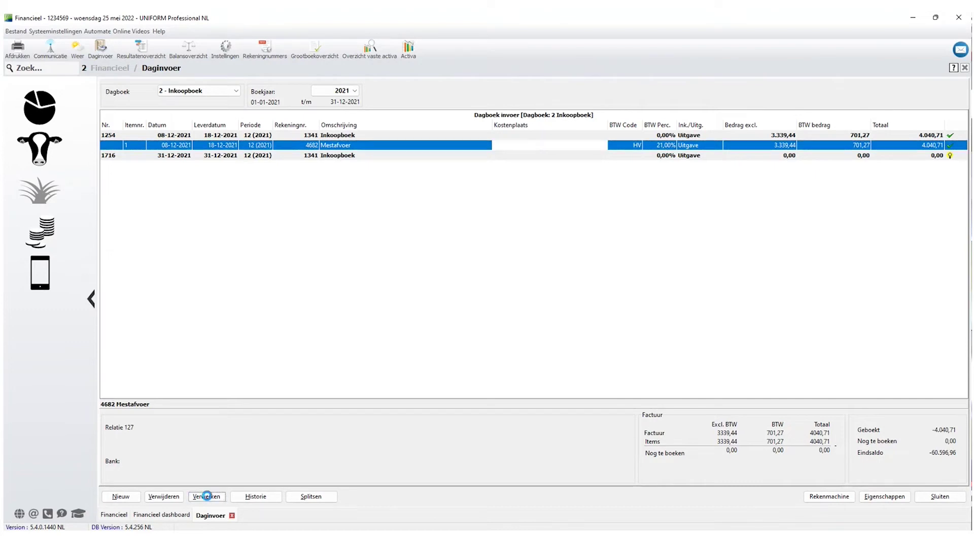
click(487, 291)
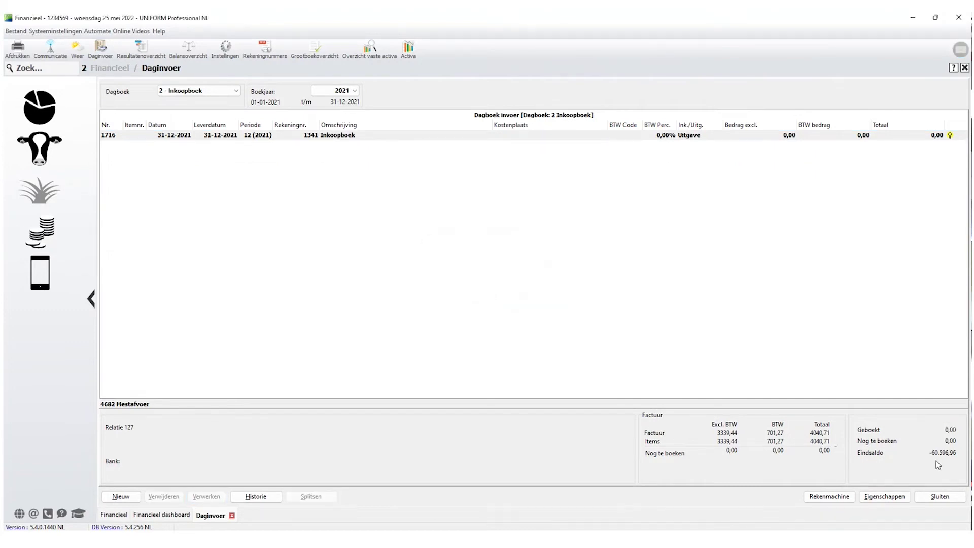
Close the entry screen and switch to the 'Controle boekingen en export accountant' slide.
click(940, 498)
key(alt+Tab)
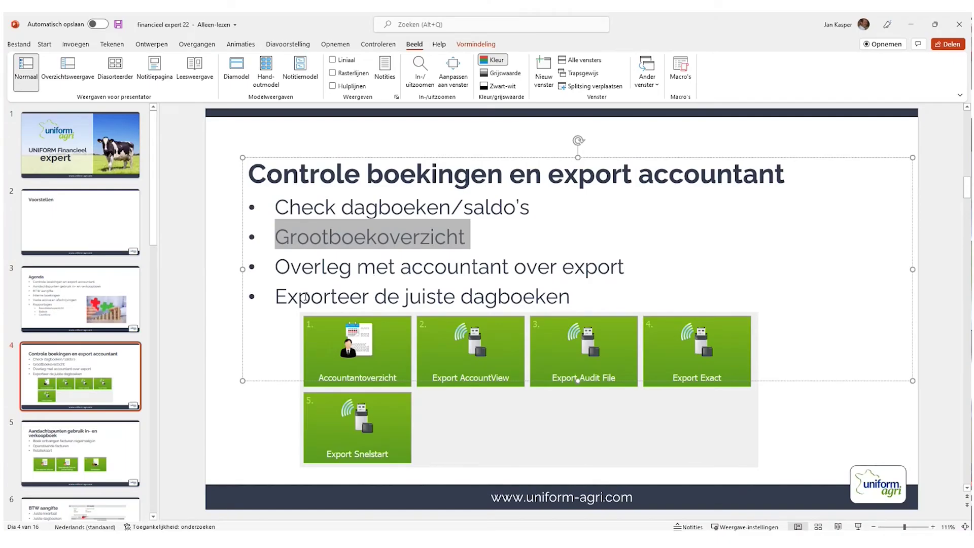
click(338, 296)
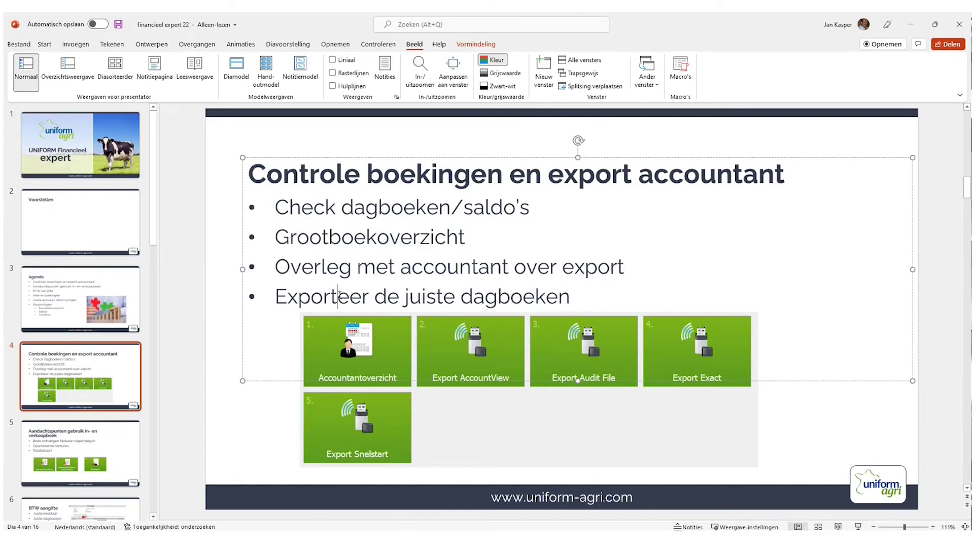
Back in UNIFORM, view the Export AccountView settings, then cancel without exporting.
key(alt+Tab)
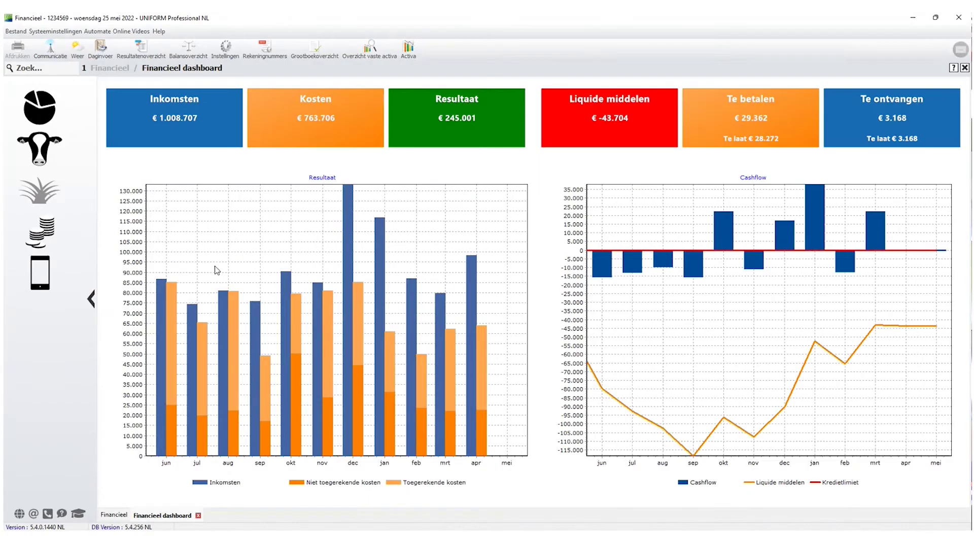
click(40, 231)
click(519, 126)
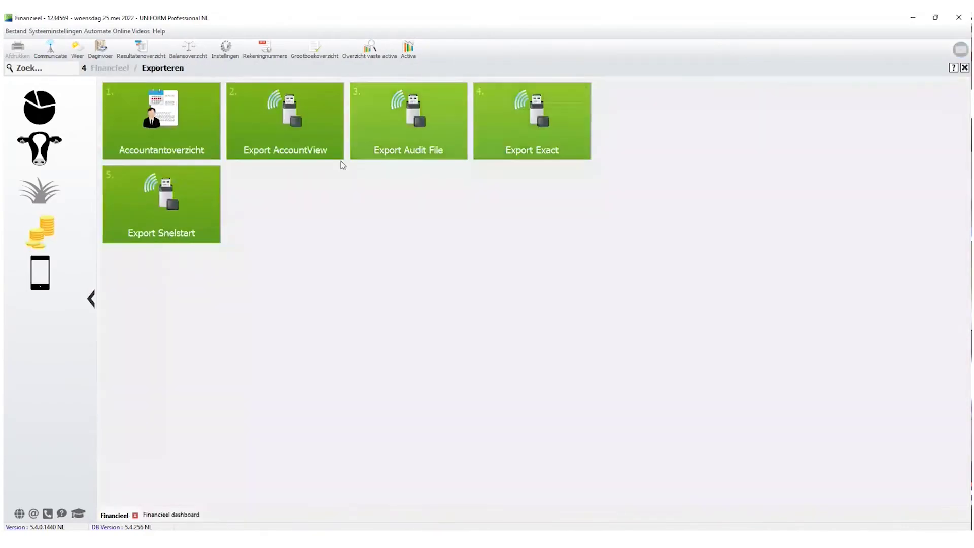
click(300, 131)
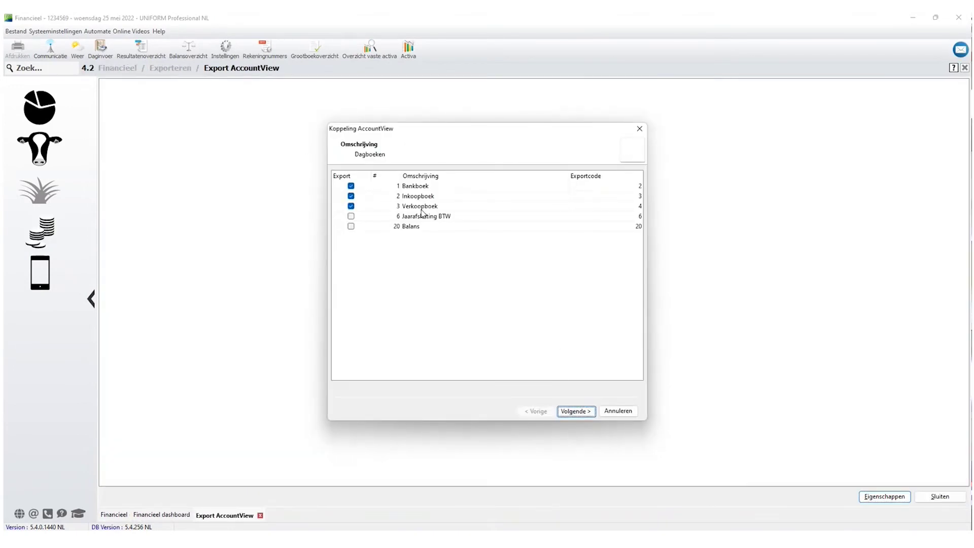
click(576, 412)
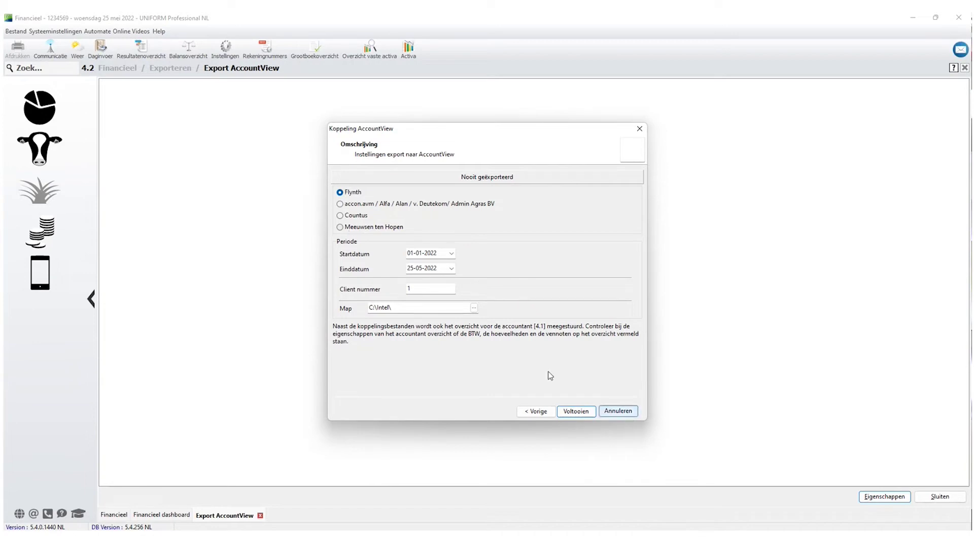
click(624, 413)
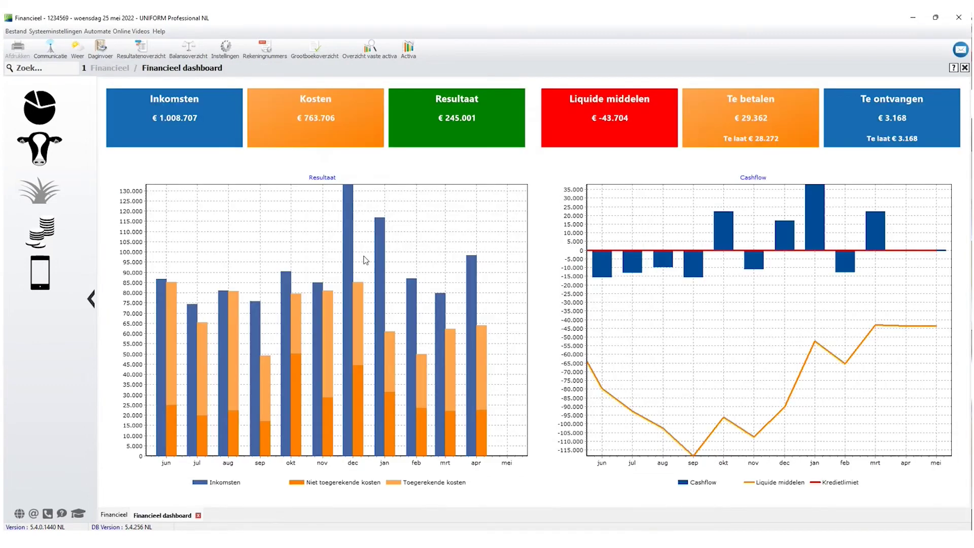
click(54, 232)
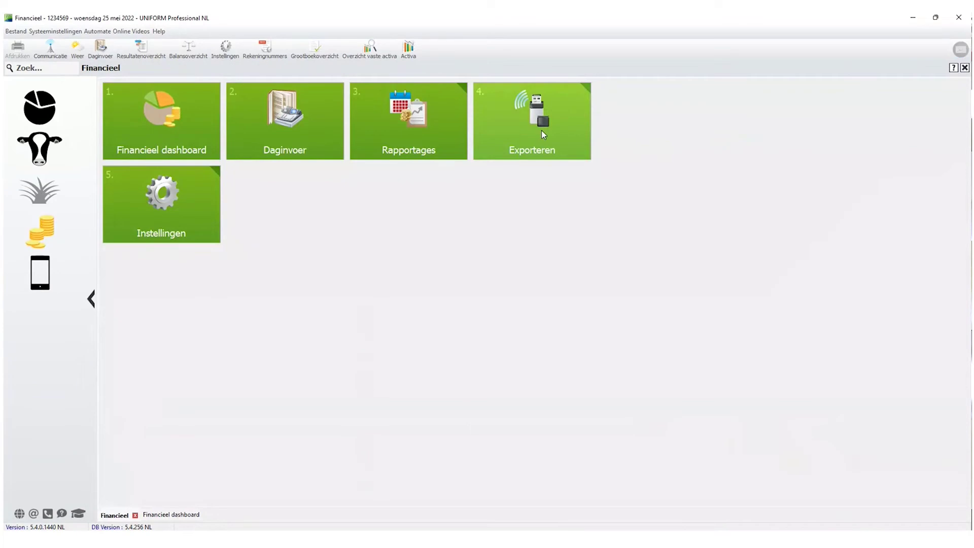
Open the Accountantoverzicht report under Exporteren and its Eigenschappen to edit the start date.
click(540, 130)
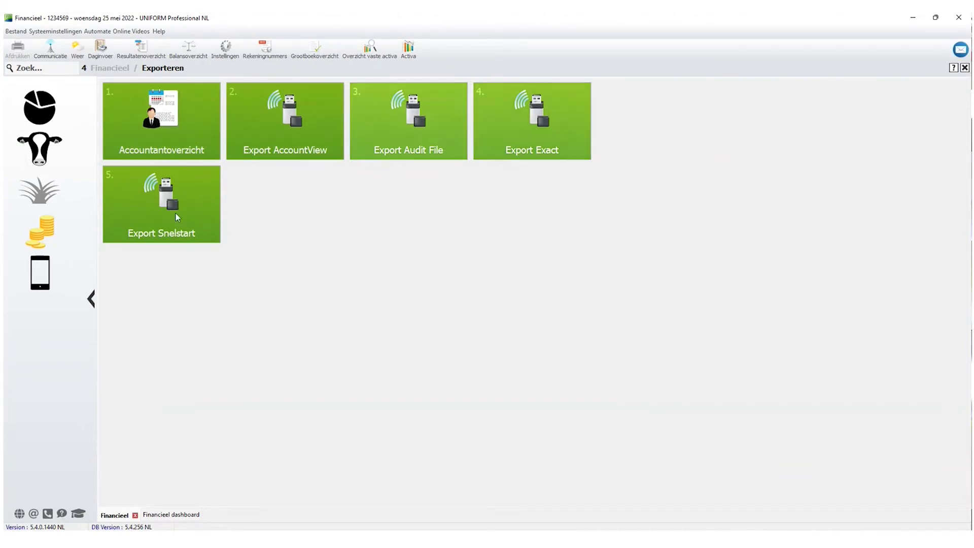
click(144, 121)
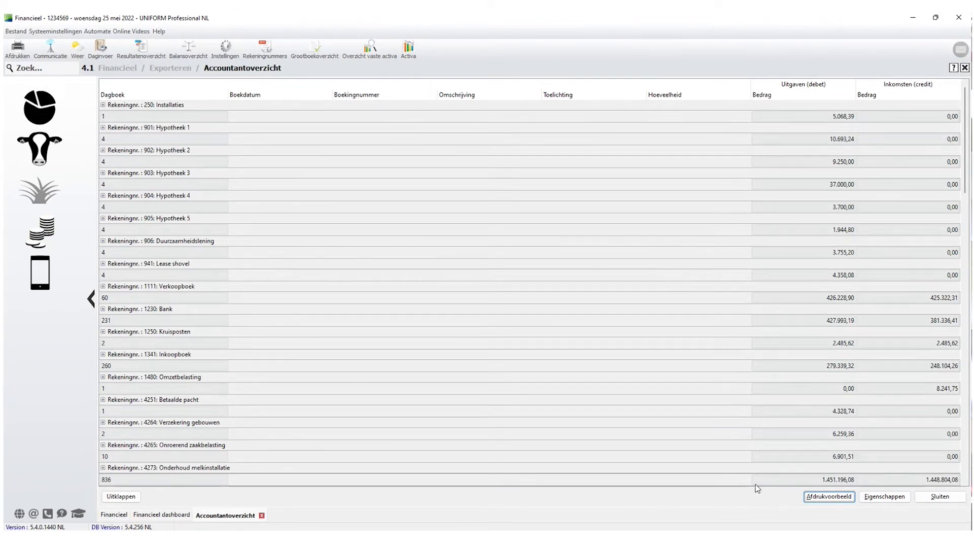
click(884, 497)
click(502, 191)
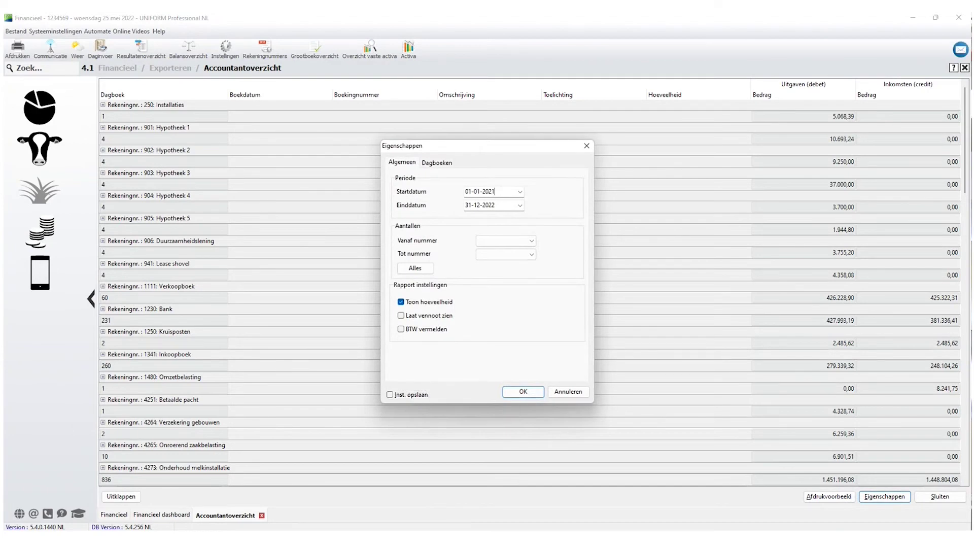
Set the period 01-01-2021 to 31-12-2021, tick BTW vermelden and Inst. opslaan, and apply.
click(495, 204)
key(BackSpace)
text(1)
click(437, 162)
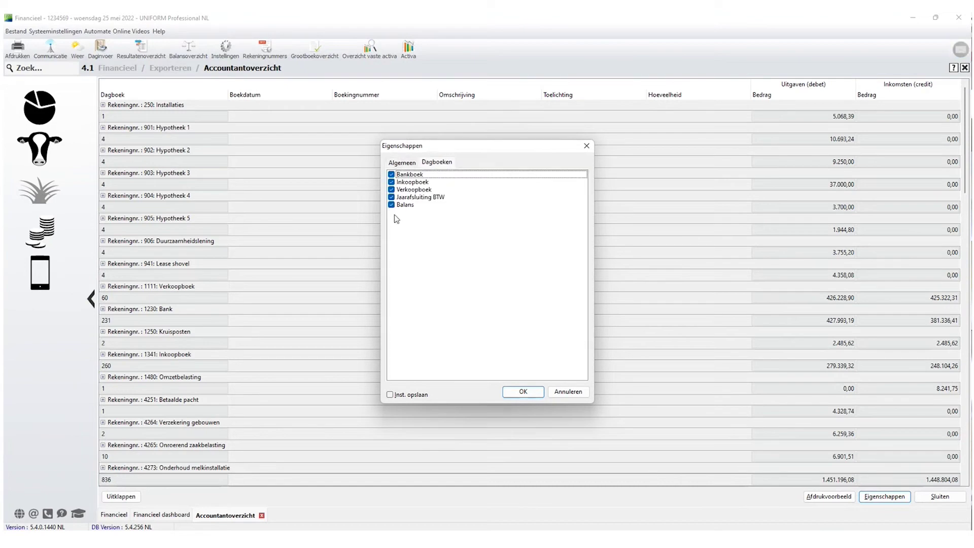
click(402, 163)
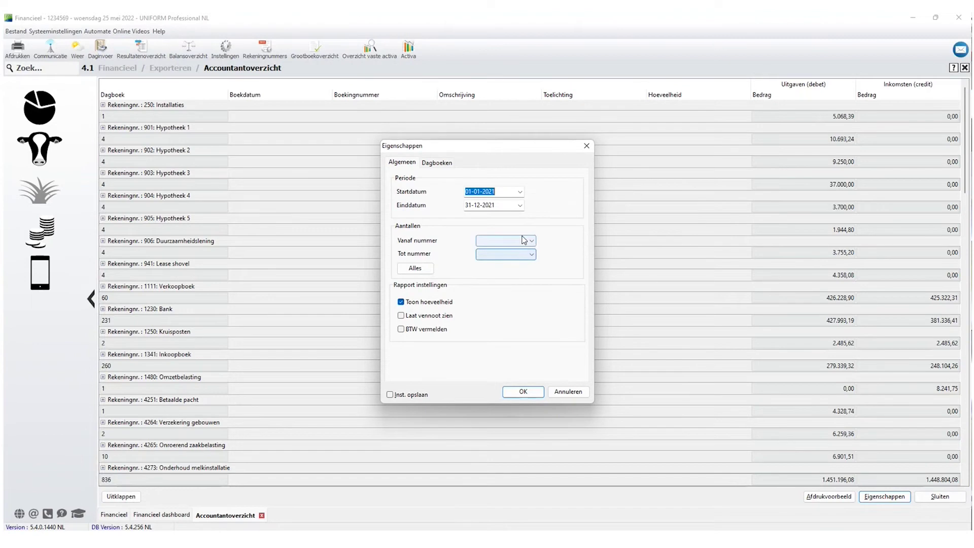
click(402, 329)
click(391, 394)
click(522, 394)
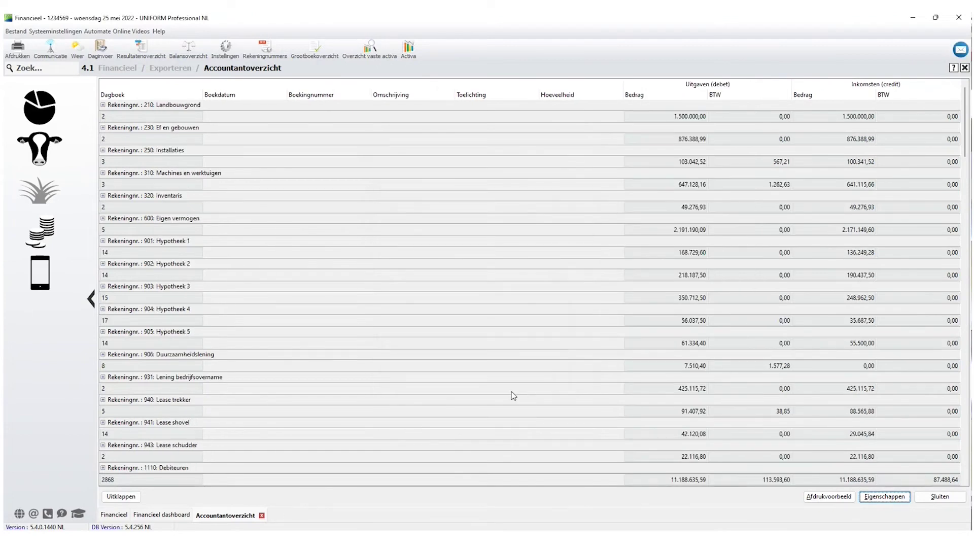
Preview the Accountantoverzicht print output and scroll through it before closing it.
click(826, 499)
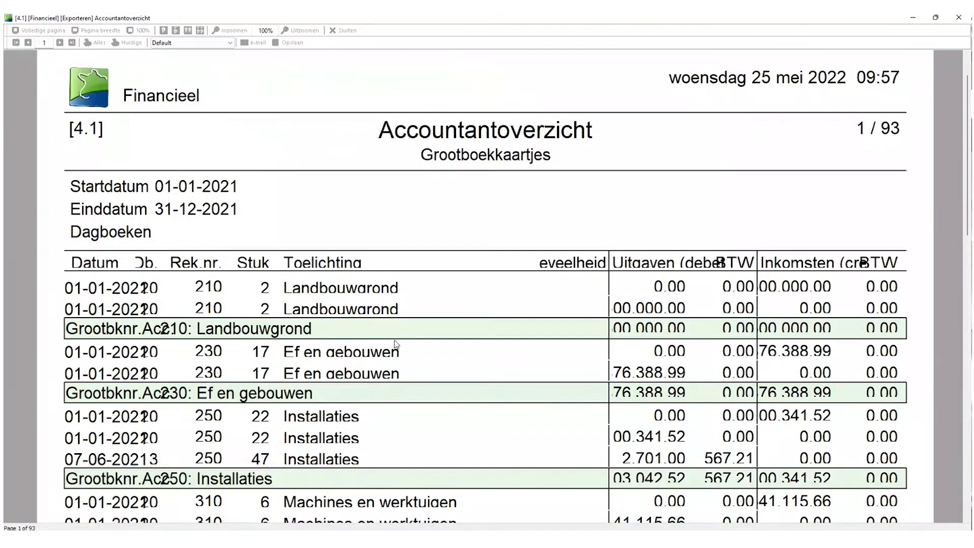
scroll(396, 345, down, 3)
scroll(396, 343, down, 2)
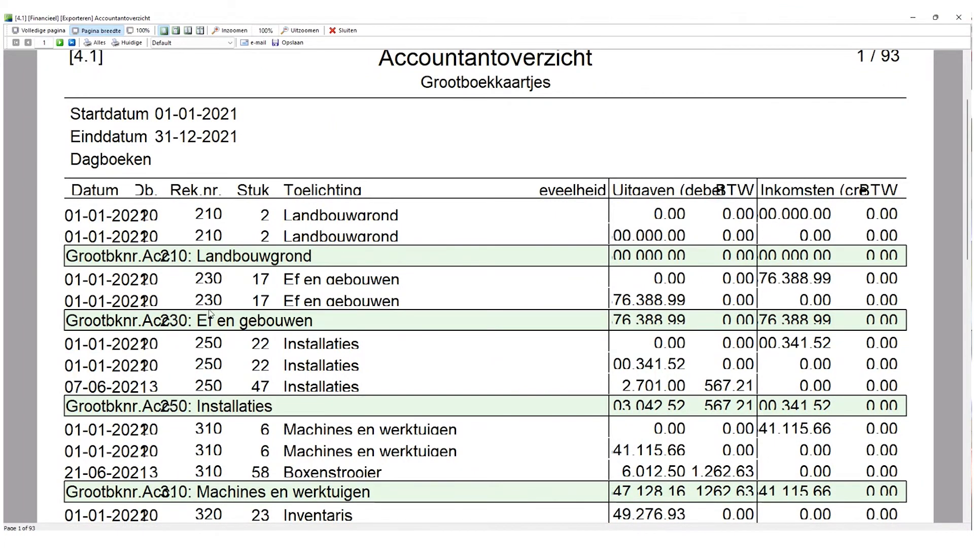
click(346, 32)
Lower Standaard Lettergrootte from 11 to 8 in Email & Pagina Instellingen, then reopen Afdrukvoorbeeld.
click(55, 31)
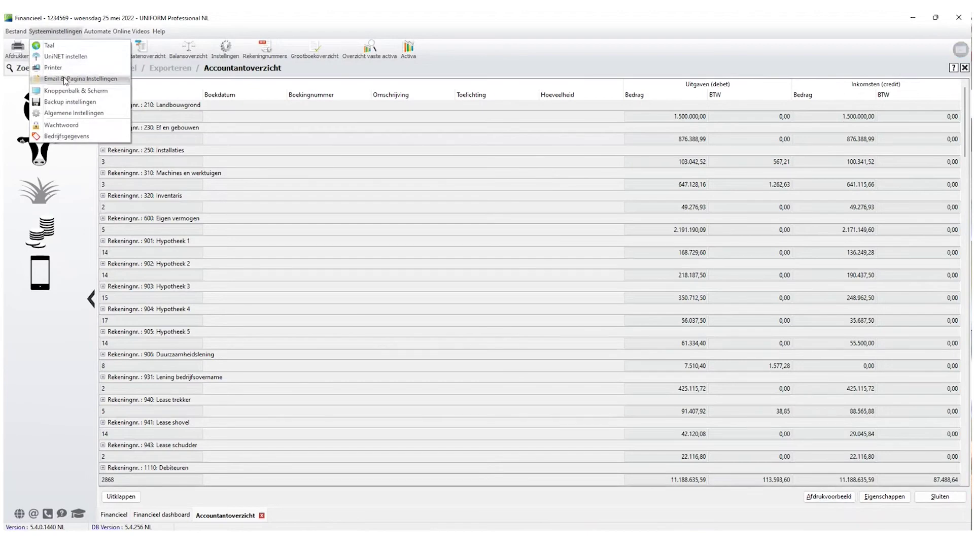
click(67, 79)
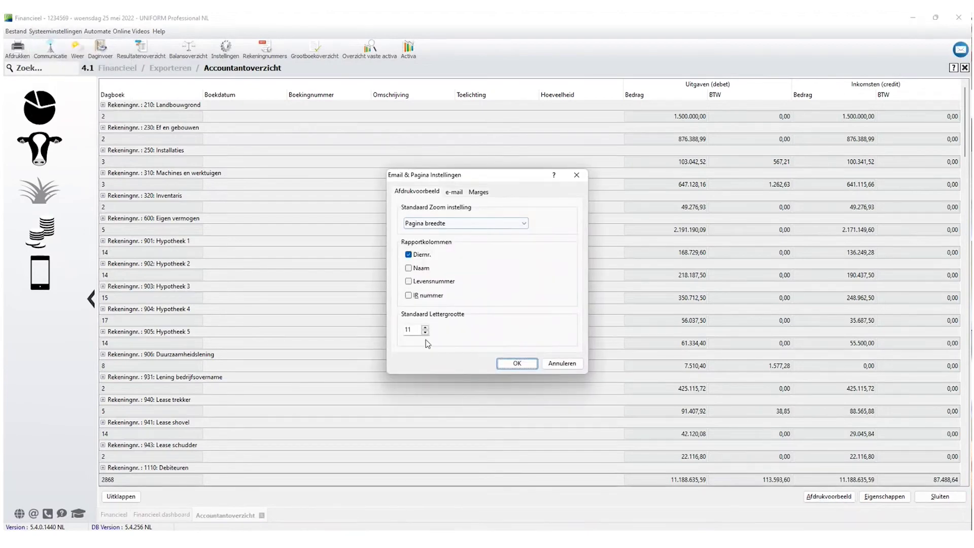
click(425, 332)
click(425, 333)
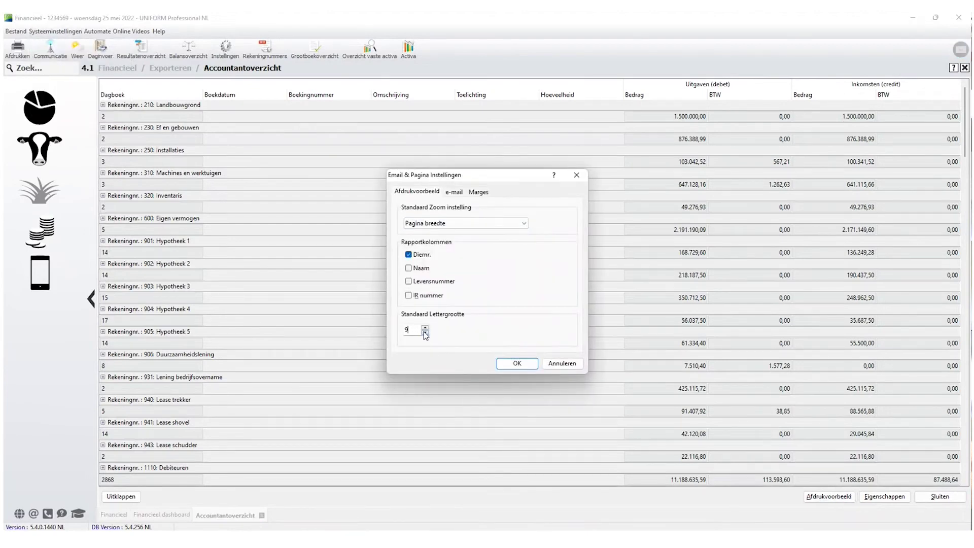
click(522, 365)
click(842, 498)
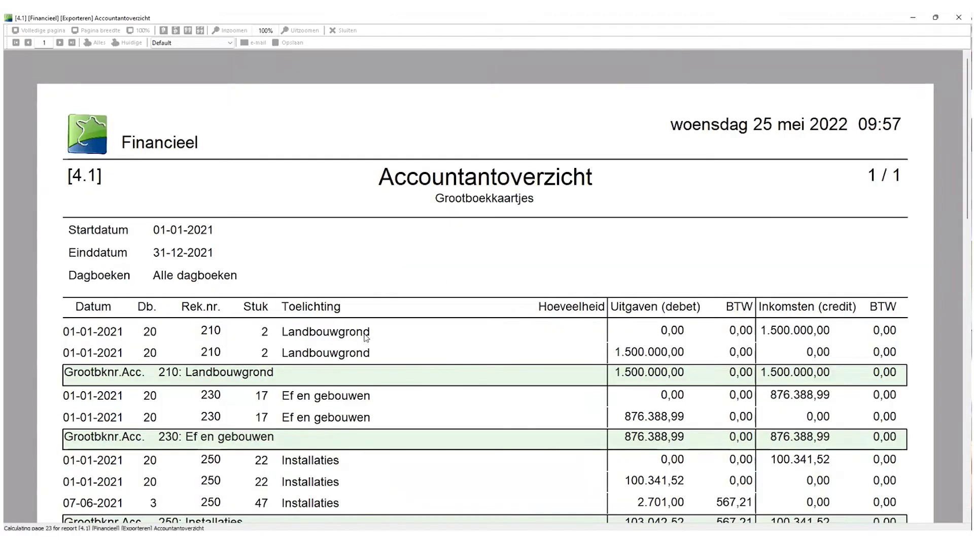
Page forward through the Accountantoverzicht ledger cards up to page 31.
scroll(367, 338, down, 1)
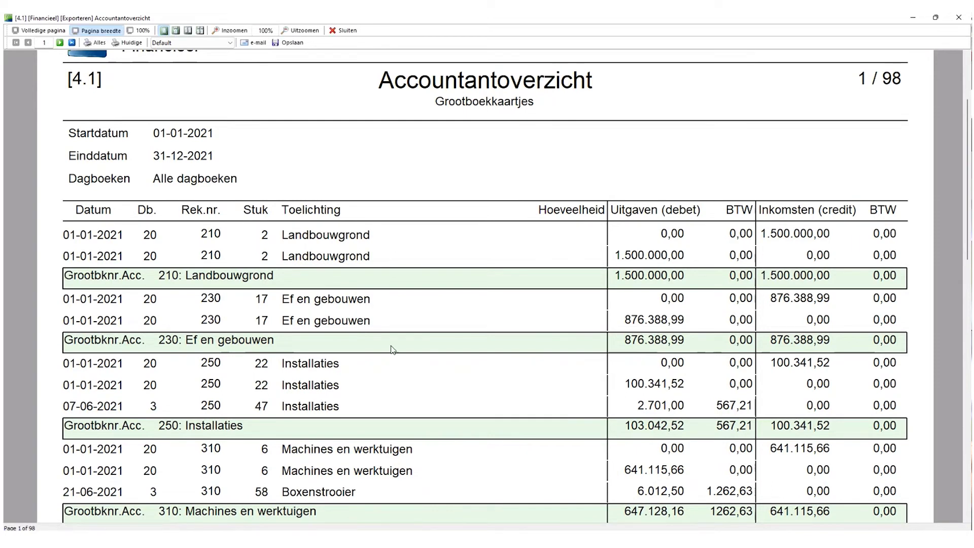
scroll(393, 349, down, 1)
scroll(393, 349, down, 20)
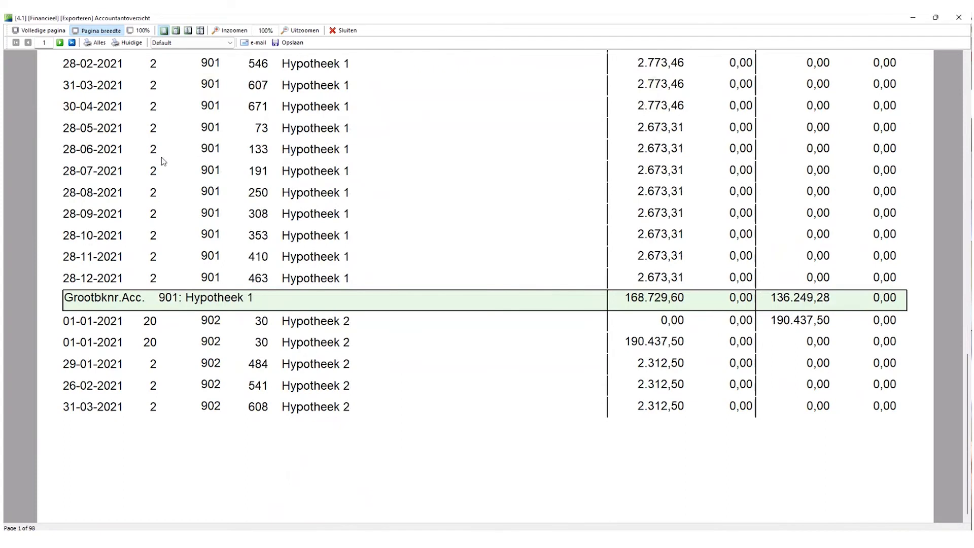
click(60, 42)
click(59, 43)
click(59, 43)
click(60, 42)
click(59, 43)
click(59, 42)
click(60, 42)
click(60, 42)
double_click(59, 43)
double_click(59, 43)
double_click(60, 42)
double_click(60, 43)
click(59, 42)
double_click(59, 43)
click(60, 43)
double_click(60, 42)
double_click(59, 43)
click(60, 43)
double_click(59, 42)
click(59, 43)
double_click(60, 42)
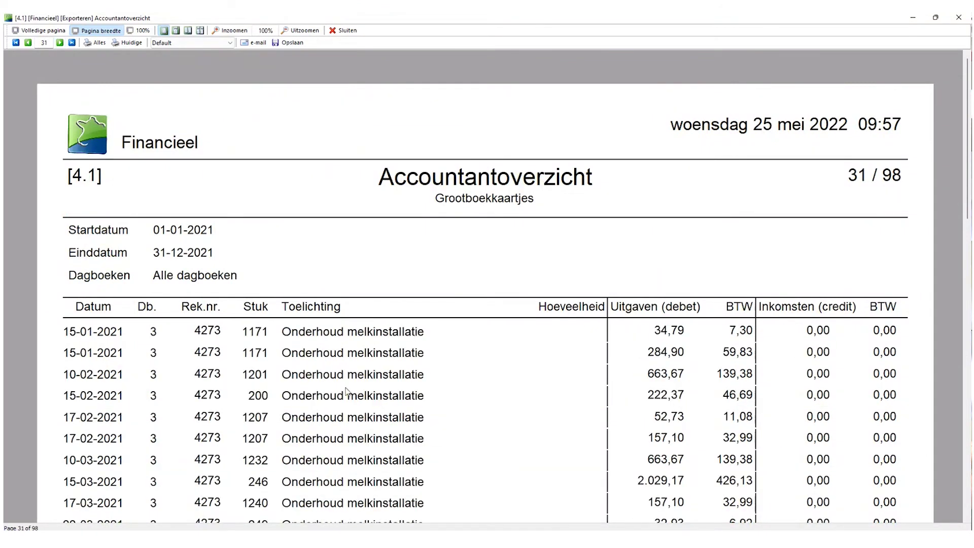
Jump to final page 98, the 2021 Proef-Saldi balans with Debet, Credit and Saldo.
scroll(327, 406, down, 5)
scroll(327, 408, down, 5)
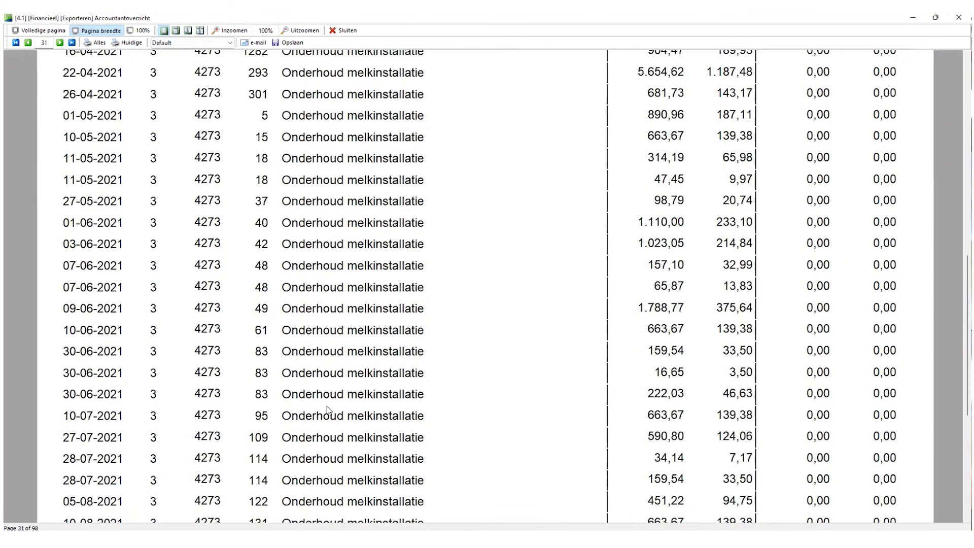
scroll(338, 399, down, 3)
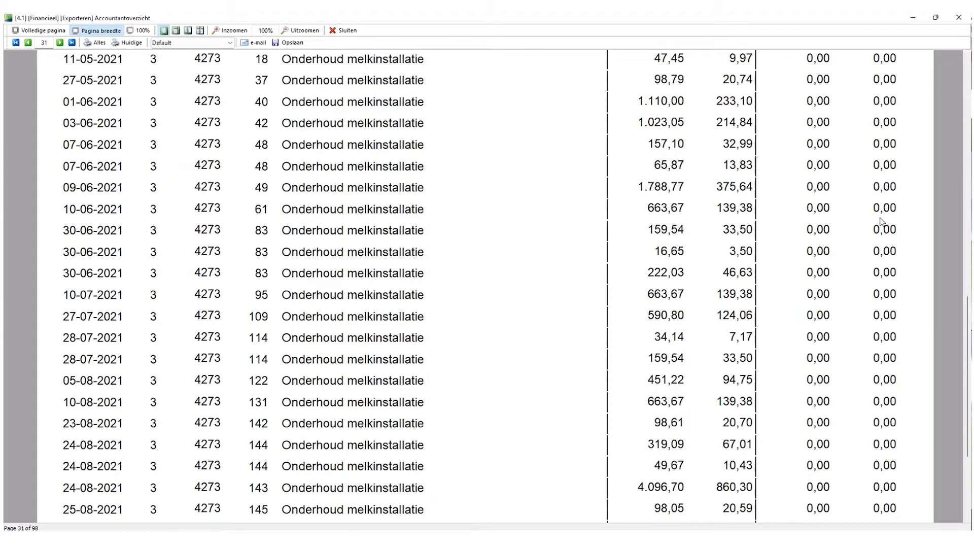
click(72, 43)
scroll(278, 304, down, 3)
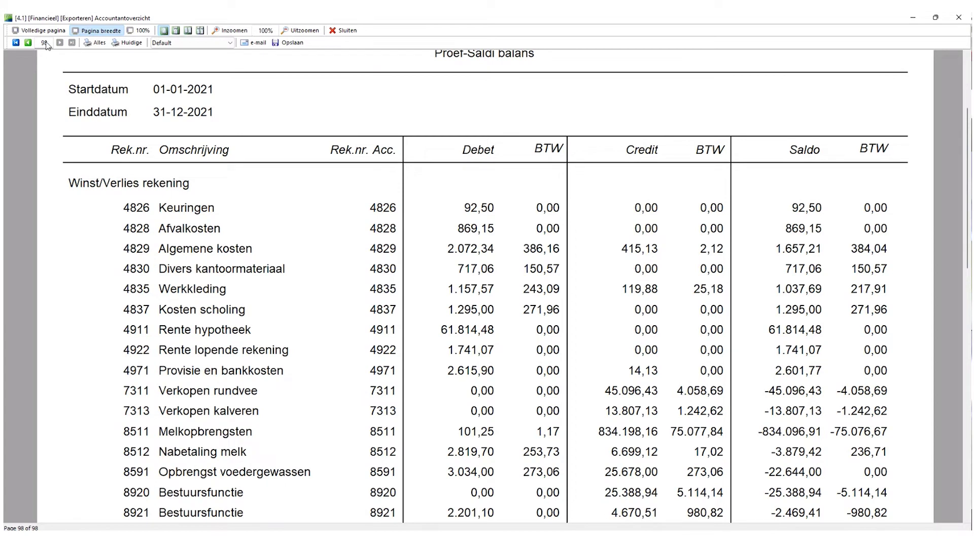
Step back through the trial balance to pages 97 and 96, checking each page's figures.
scroll(484, 114, up, 1)
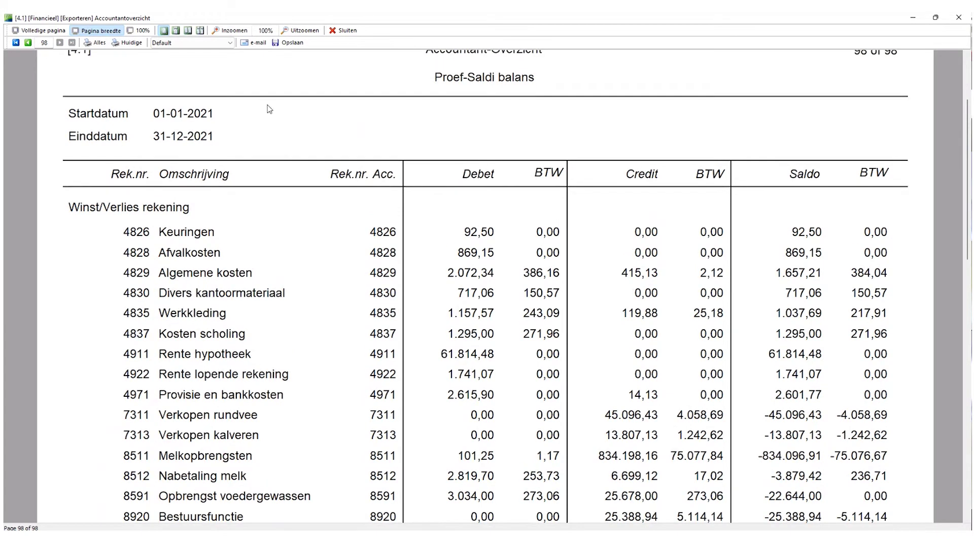
click(28, 43)
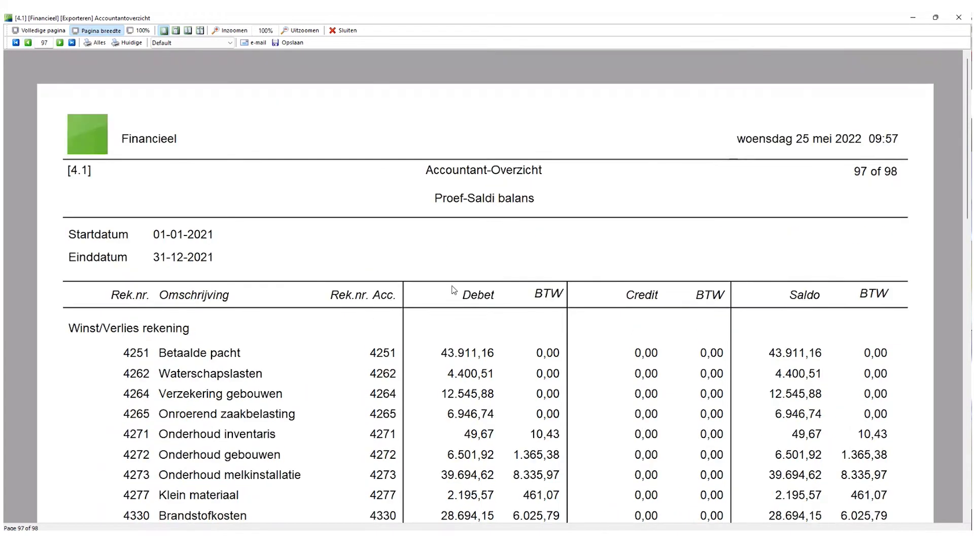
scroll(454, 289, down, 3)
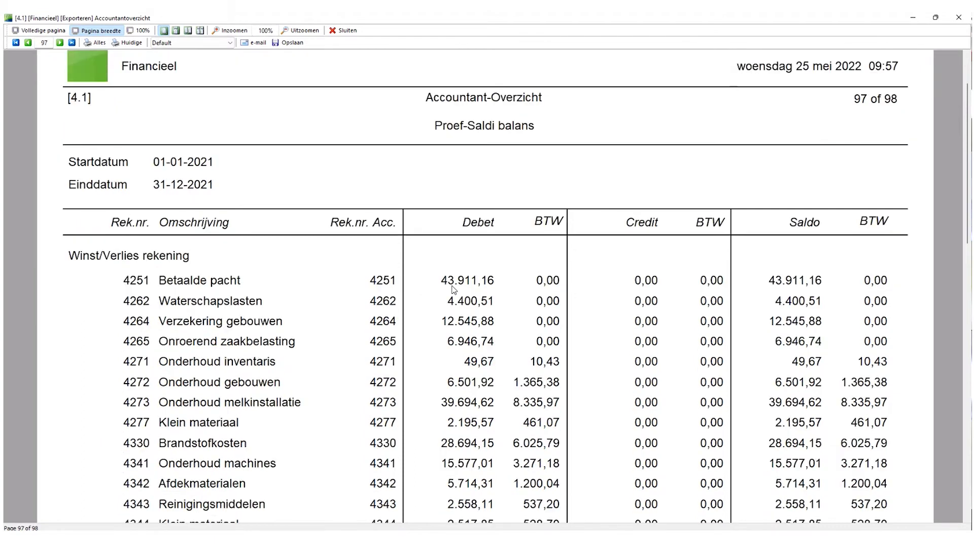
click(27, 42)
scroll(522, 308, down, 3)
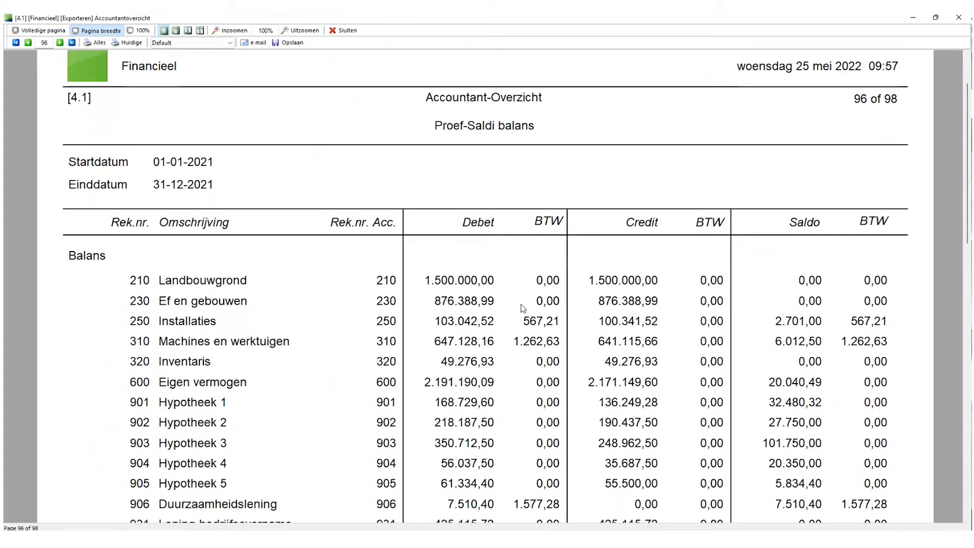
Review the Overloopposten page, then go back to page 94, the Invoerverslag per dagboek.
click(28, 43)
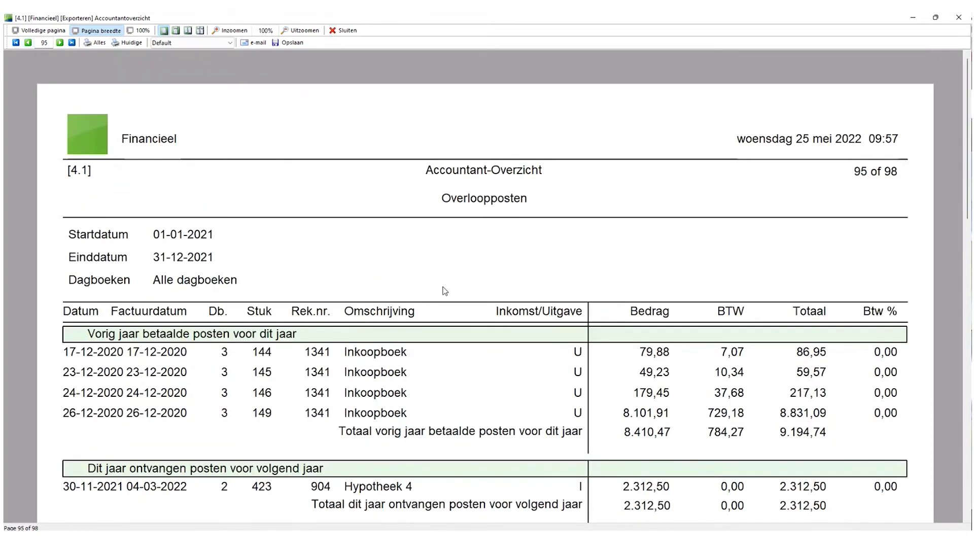
scroll(344, 386, down, 3)
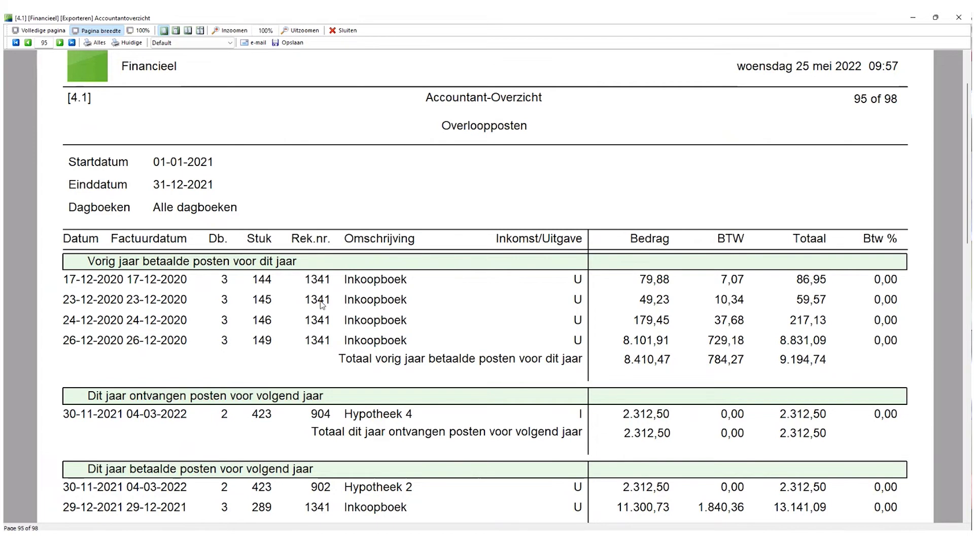
scroll(322, 304, down, 1)
scroll(201, 259, down, 1)
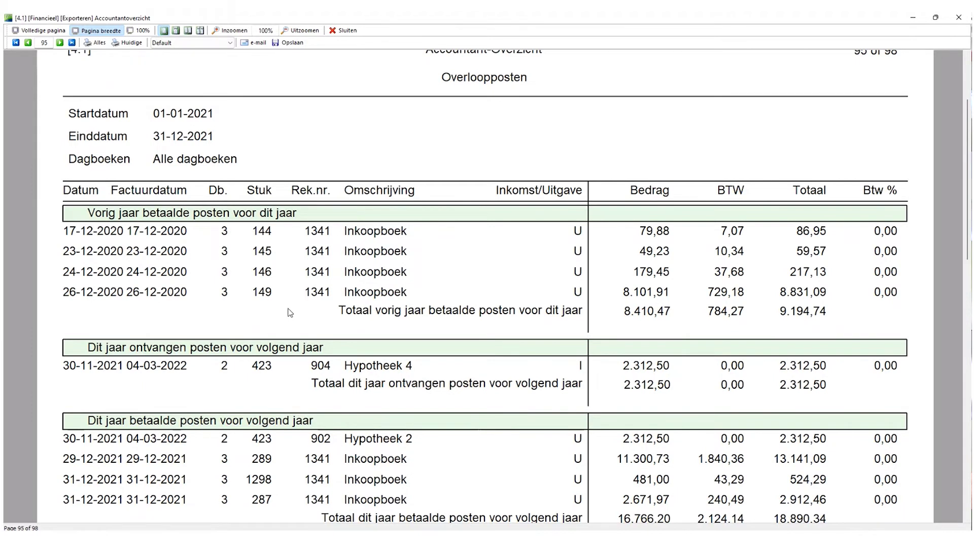
scroll(289, 313, down, 1)
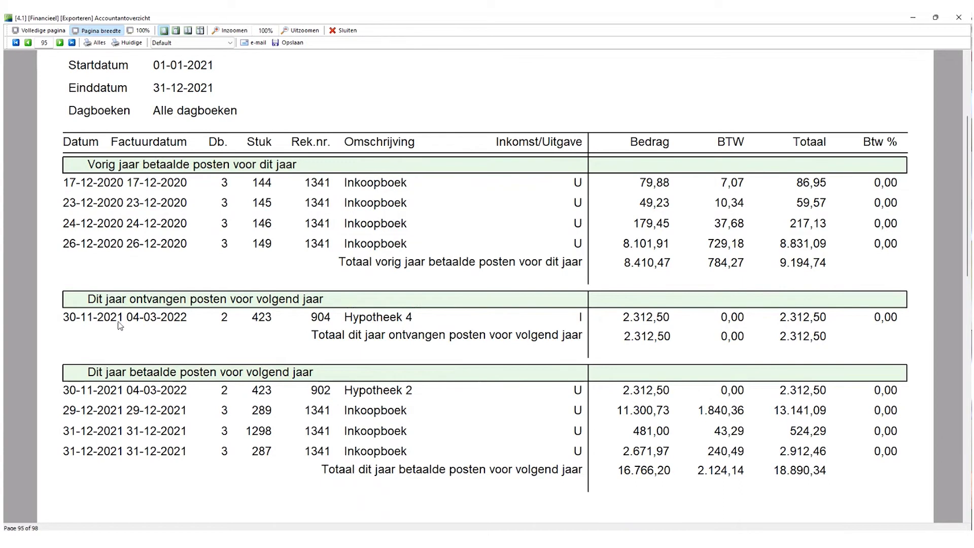
scroll(120, 323, down, 1)
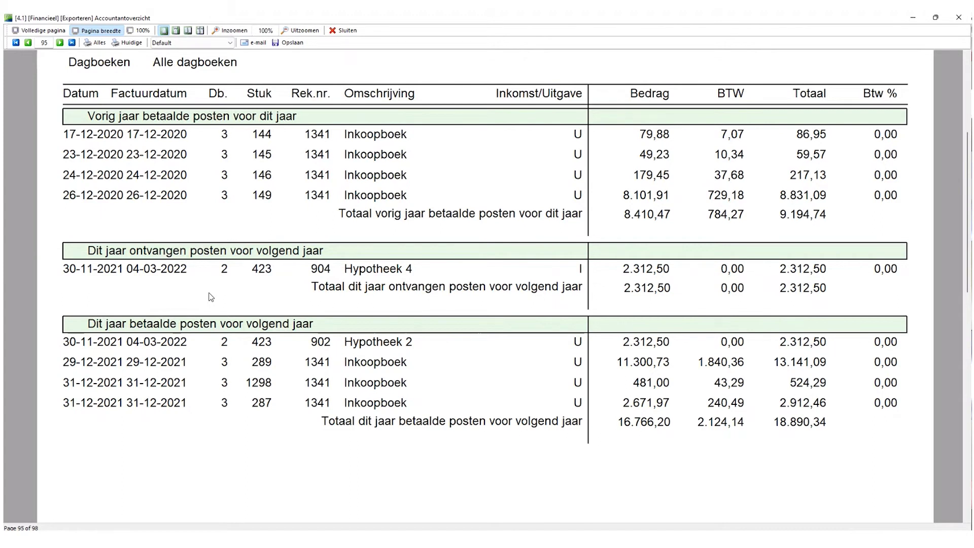
scroll(211, 297, up, 1)
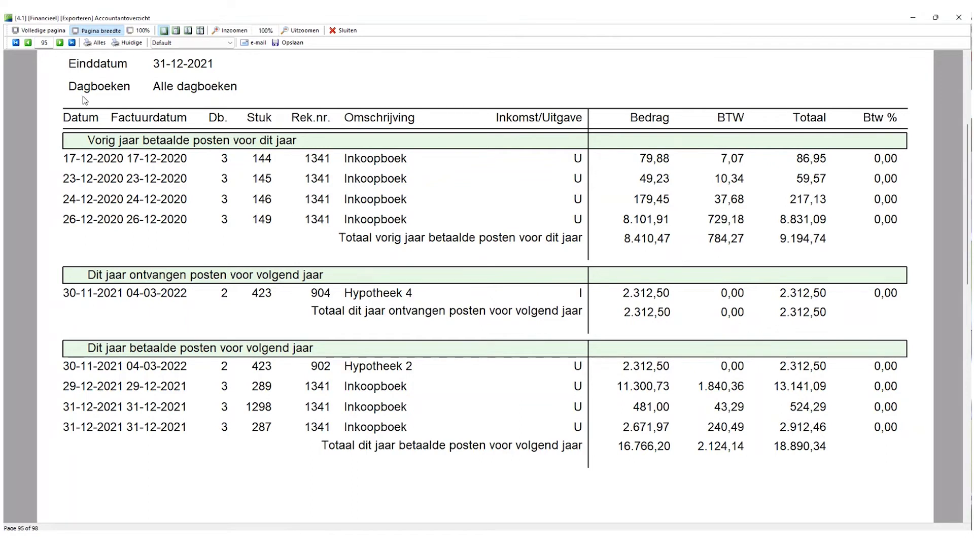
click(28, 43)
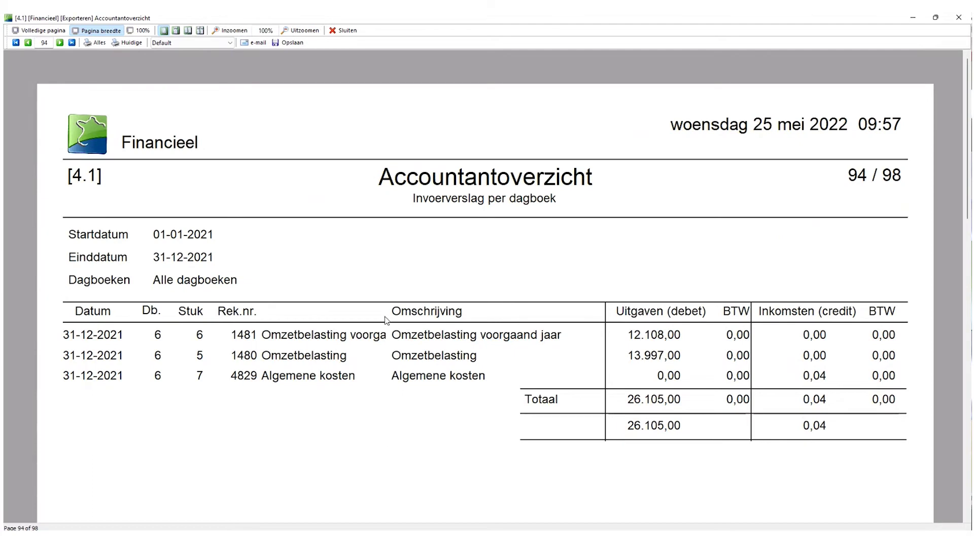
Page back through the report from page 93 to page 90.
click(28, 43)
scroll(331, 400, down, 1)
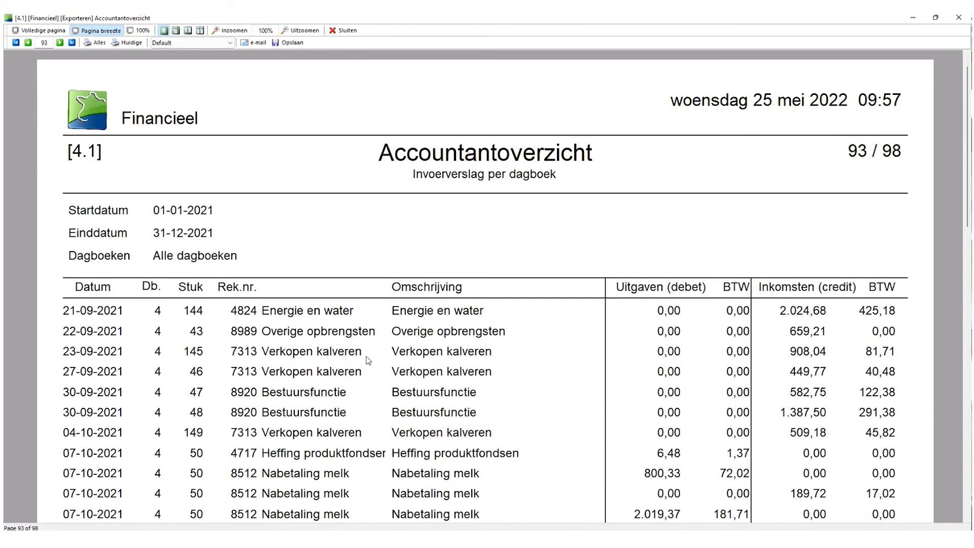
click(28, 43)
click(28, 43)
click(28, 43)
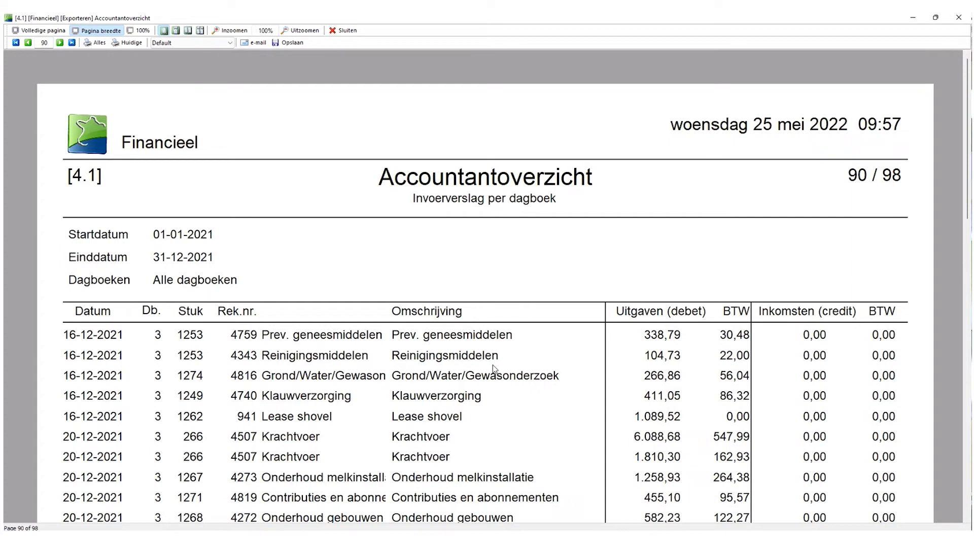
Close the print preview and the Accountantoverzicht, and return to the PowerPoint slide.
click(349, 33)
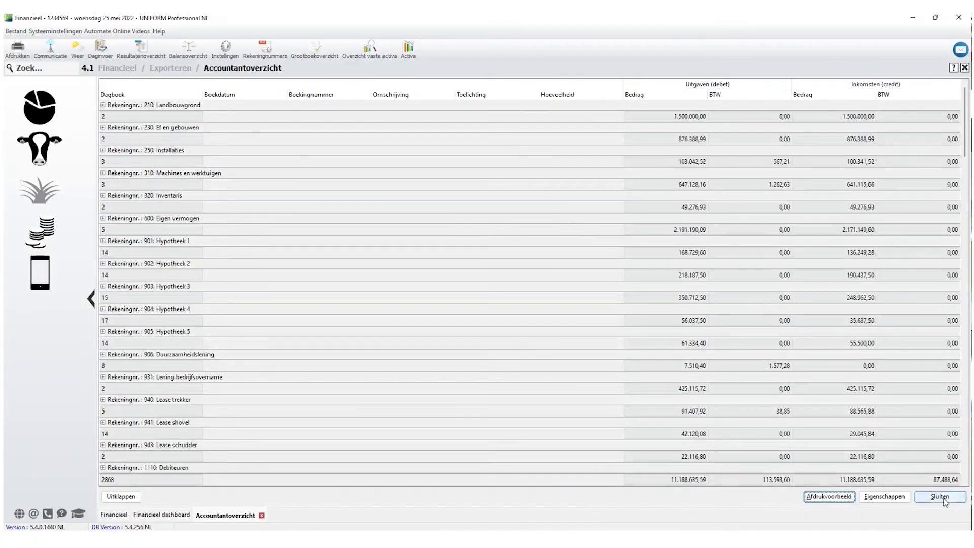
click(943, 500)
key(alt+Tab)
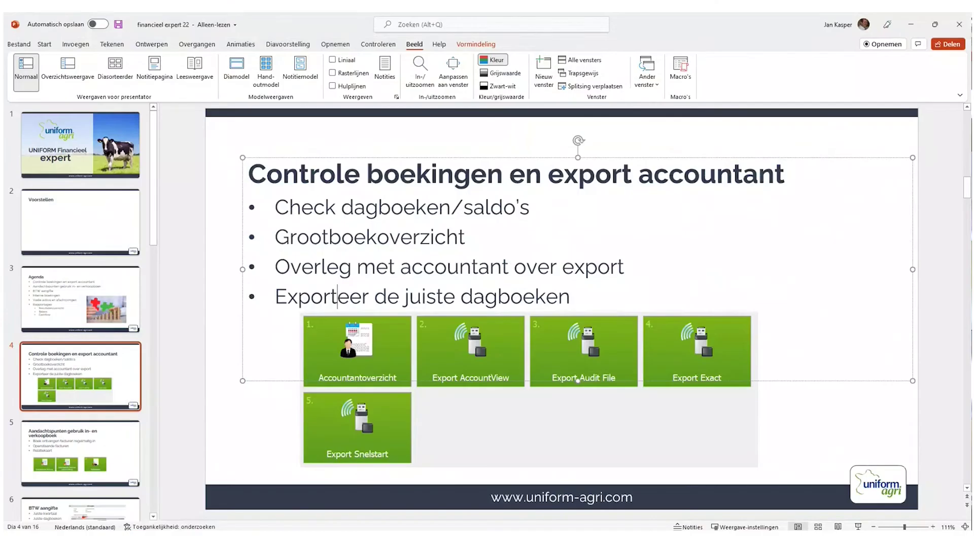
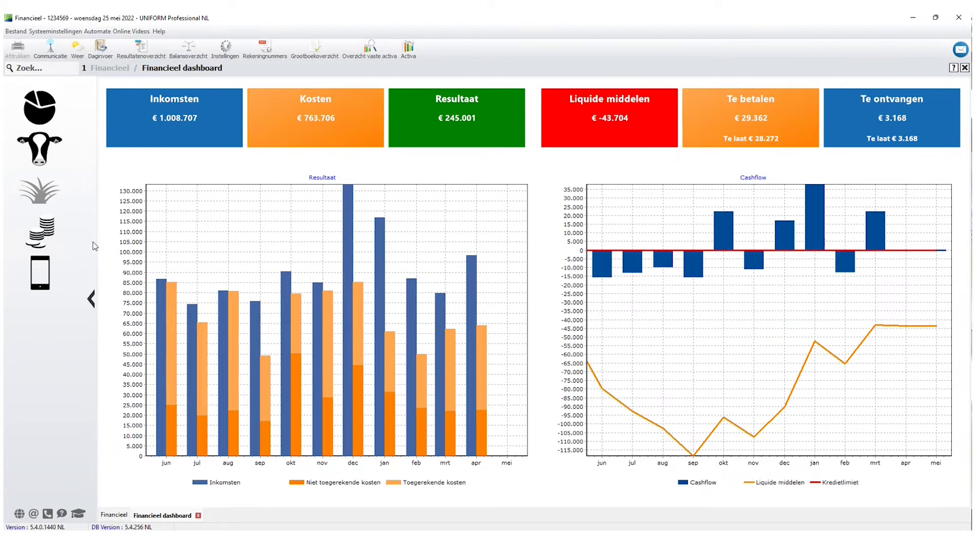
Show the Dagboeken list in the Financieel settings and select the Aankoop Inkoopboek journal.
click(48, 240)
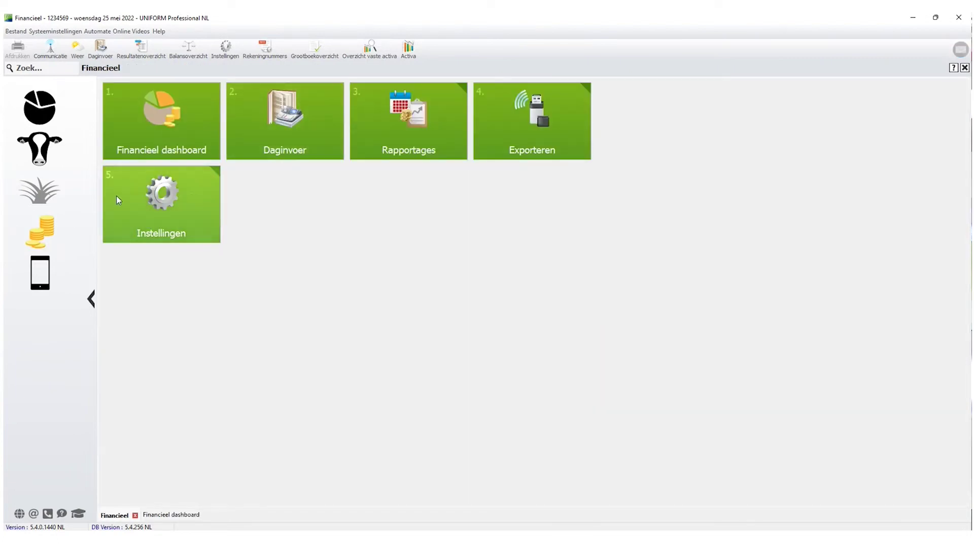
click(159, 195)
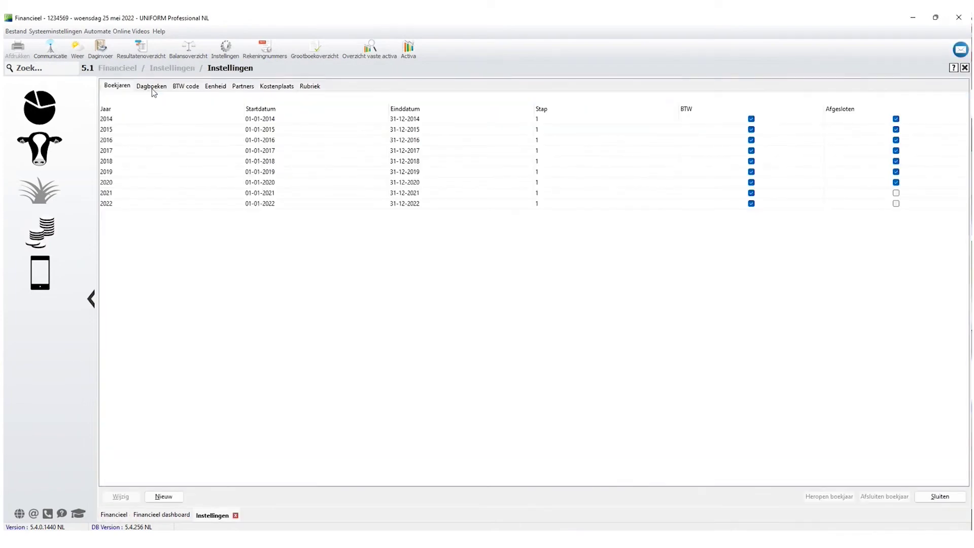
click(152, 87)
click(419, 132)
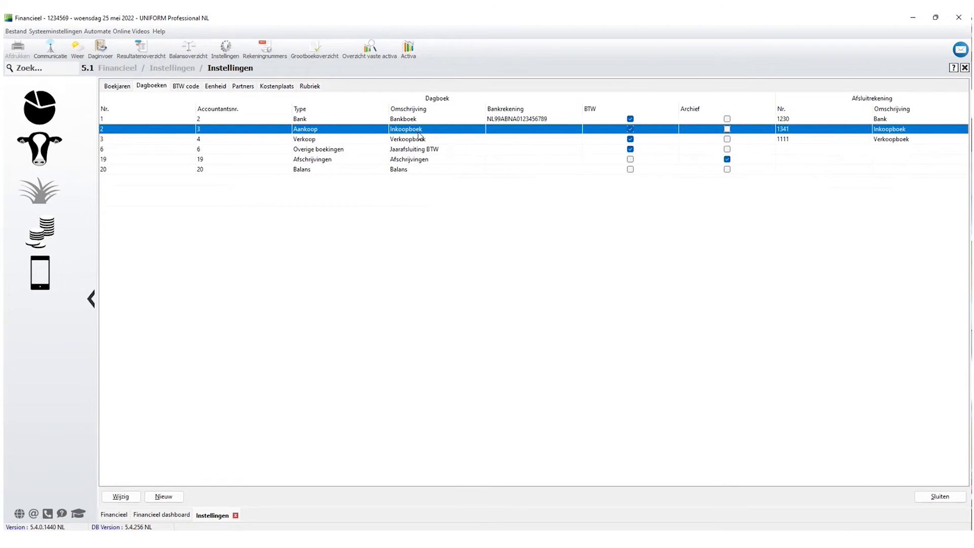
Check the Inkoopboek journal's details, then start a new journal and browse its Type options.
double_click(419, 132)
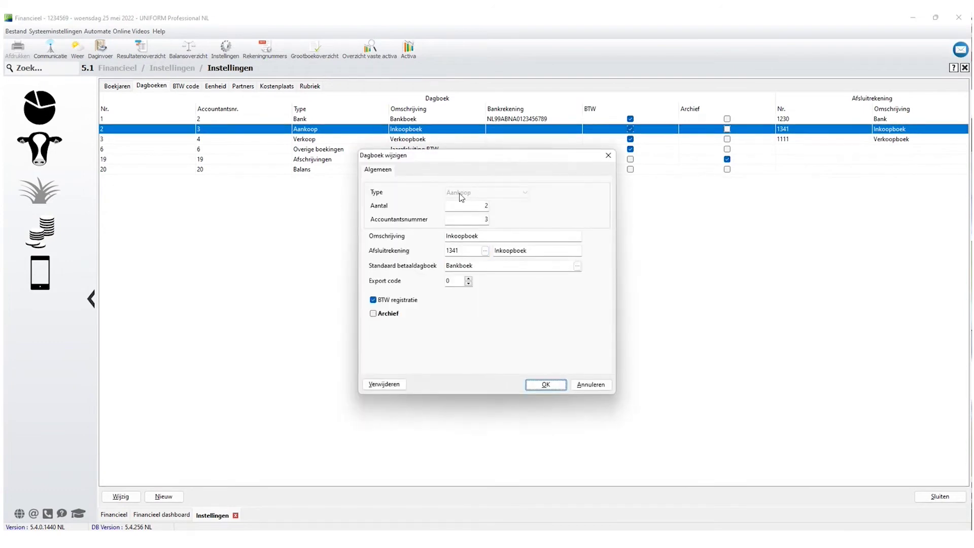
key(Escape)
key(alt+n)
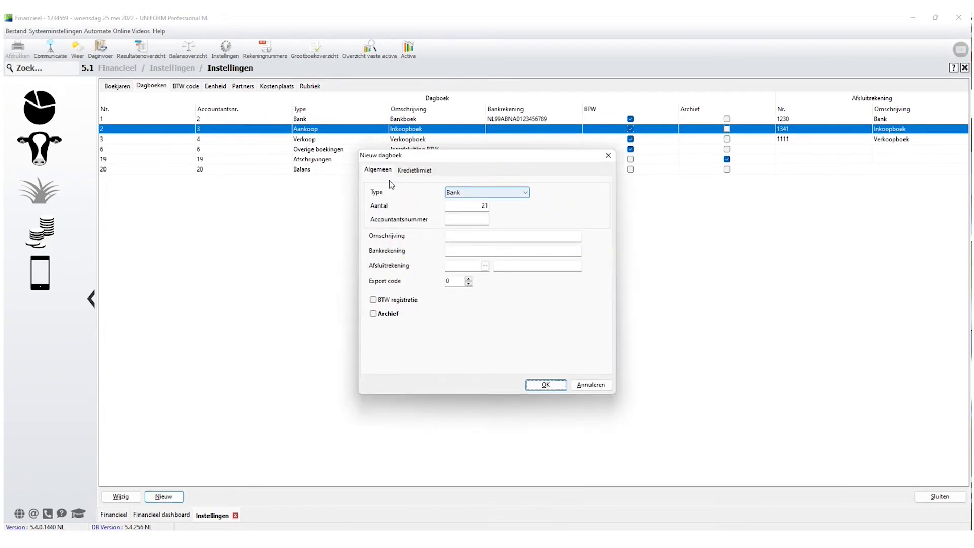
click(487, 192)
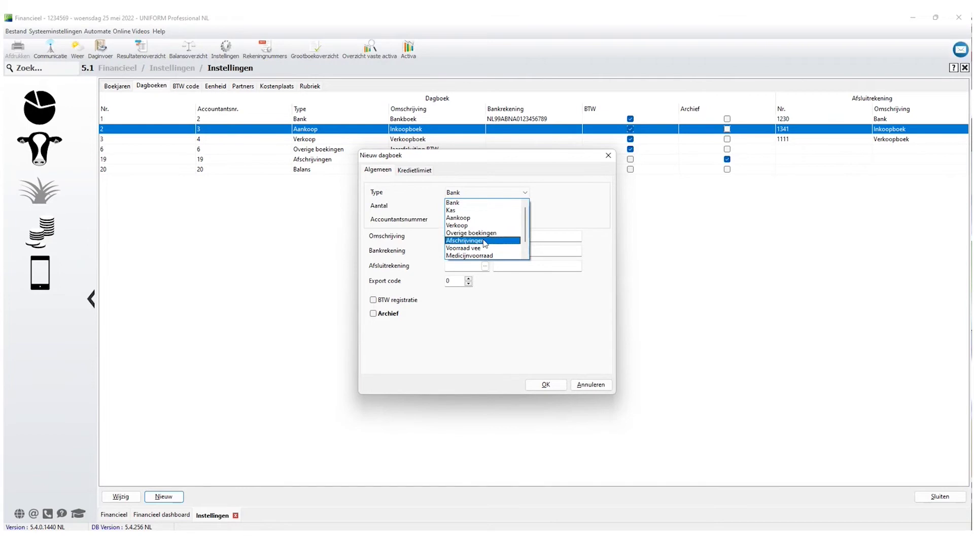
scroll(488, 244, down, 1)
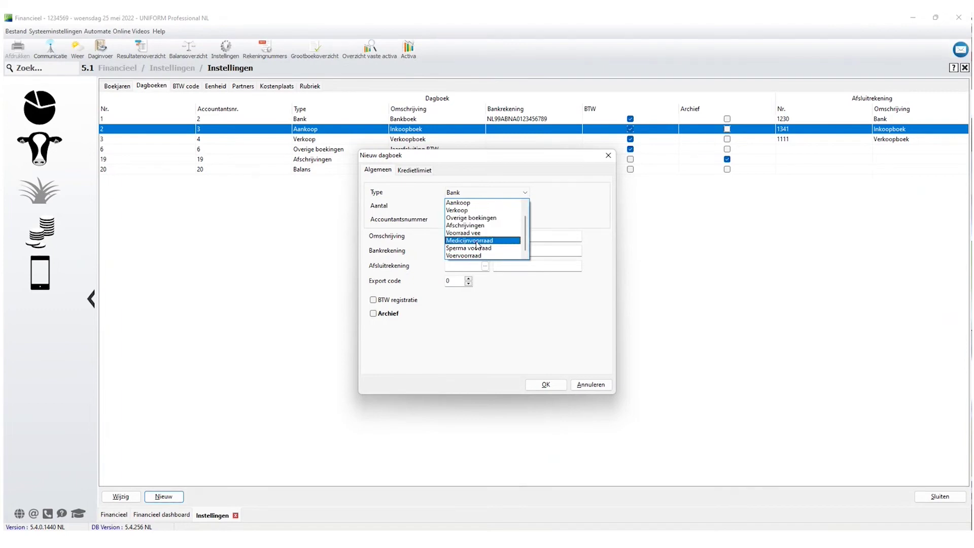
scroll(472, 231, up, 1)
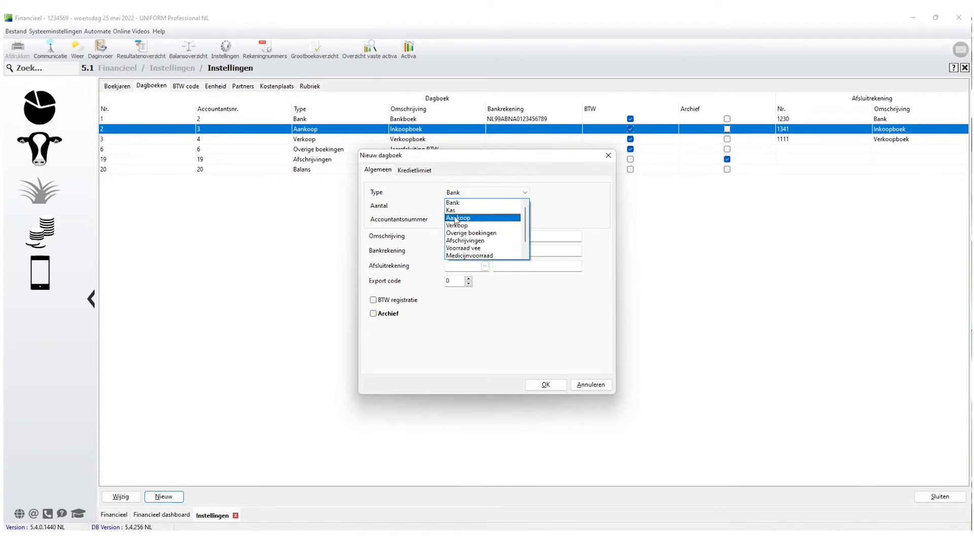
Set the new journal's type to Aankoop and browse Afsluitrekening accounts to 1111 Verkoopboek.
click(462, 219)
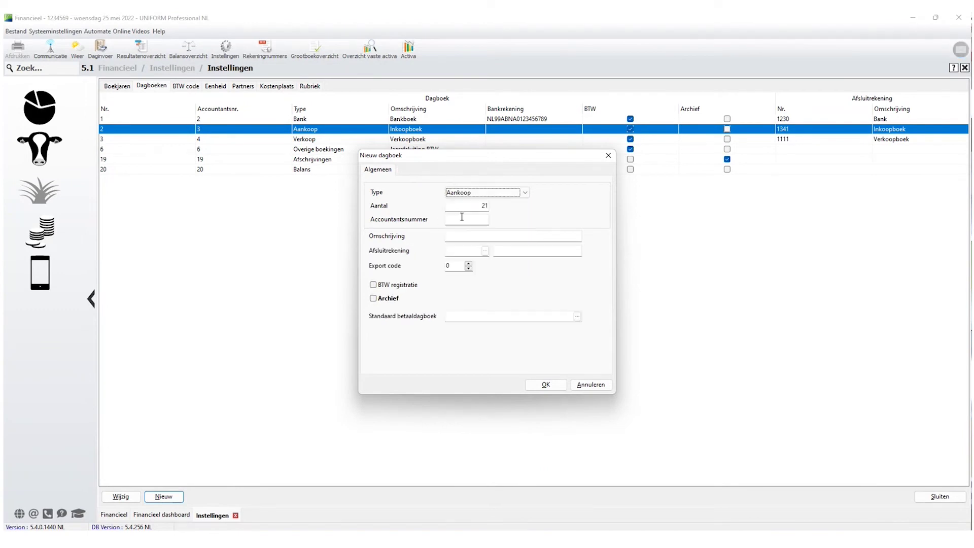
click(448, 237)
click(485, 252)
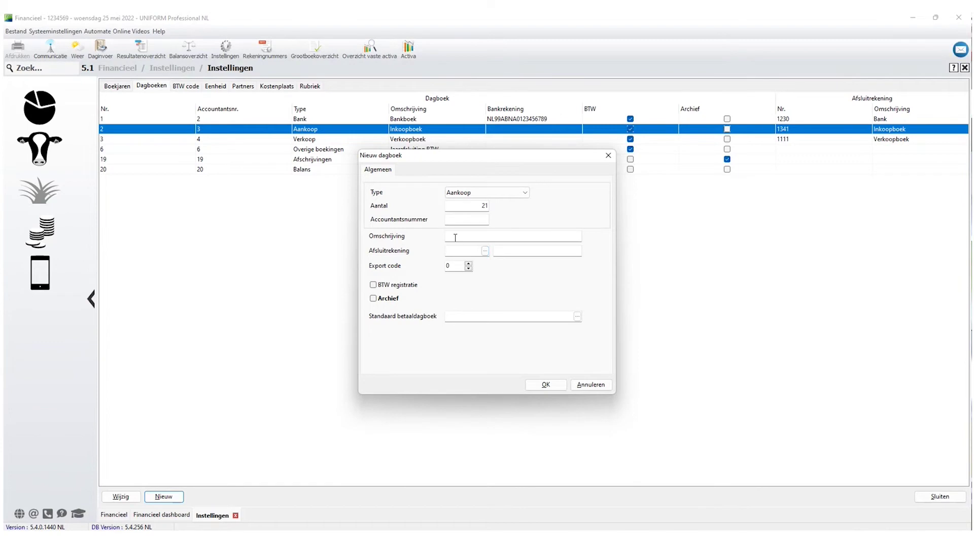
click(485, 251)
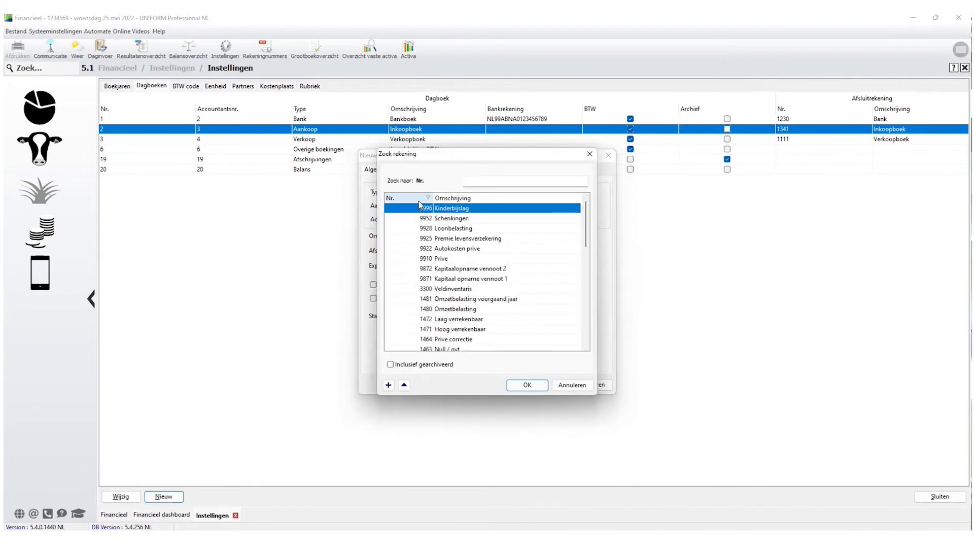
click(486, 277)
scroll(460, 282, down, 3)
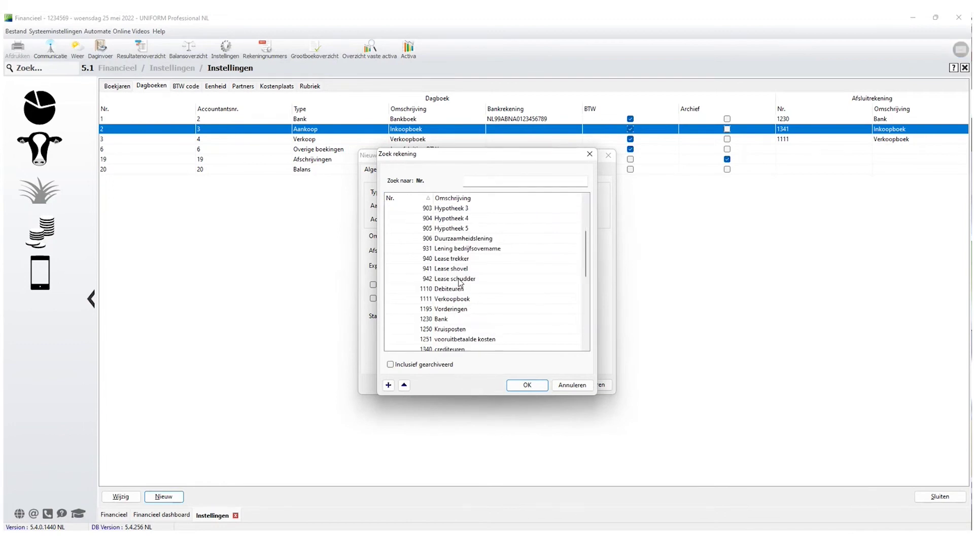
click(427, 291)
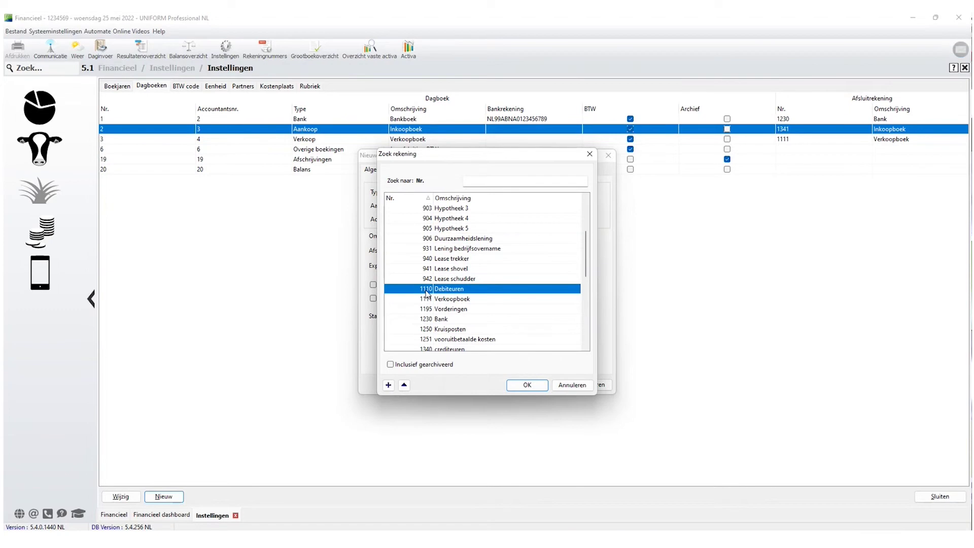
click(437, 300)
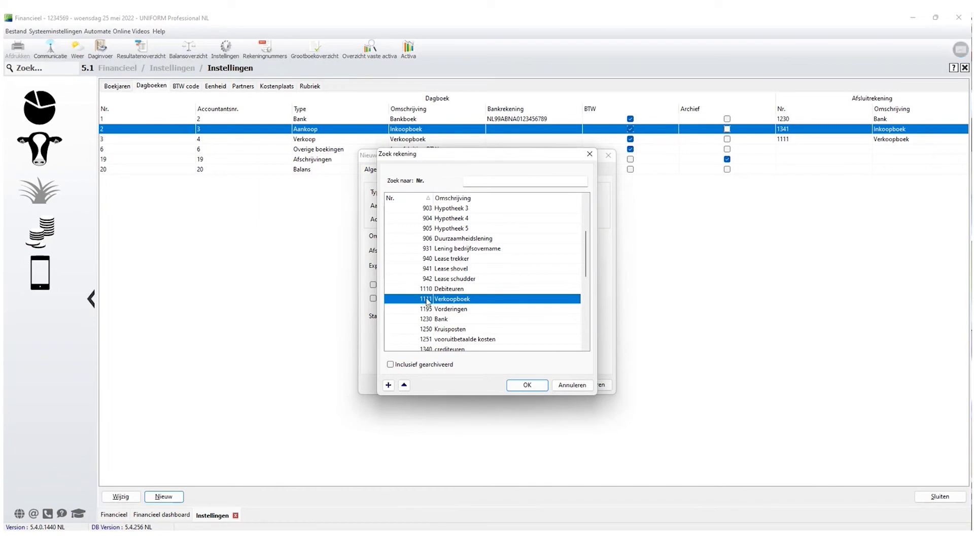
Inspect account 1111 Verkoopboek's details, then cancel the account lookup without choosing.
click(404, 384)
click(414, 193)
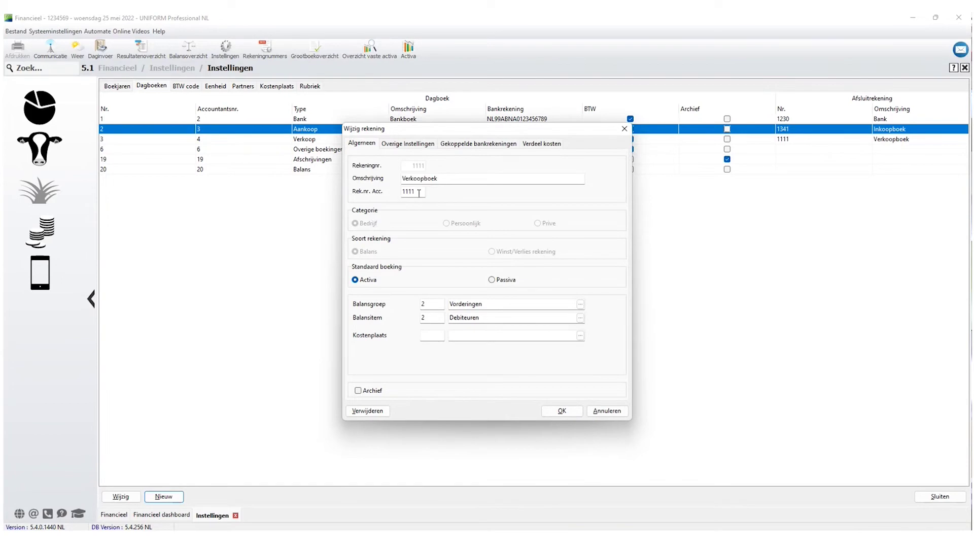
click(606, 411)
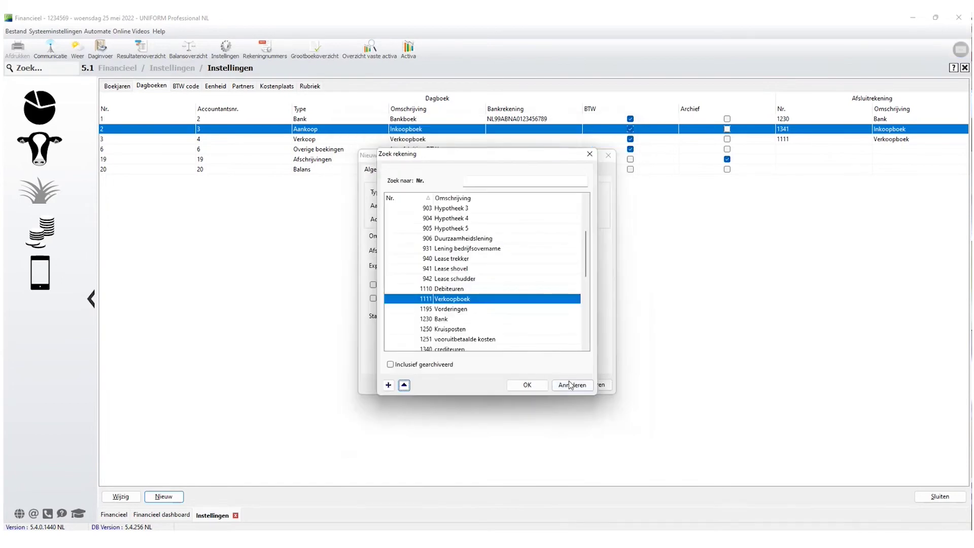
click(446, 291)
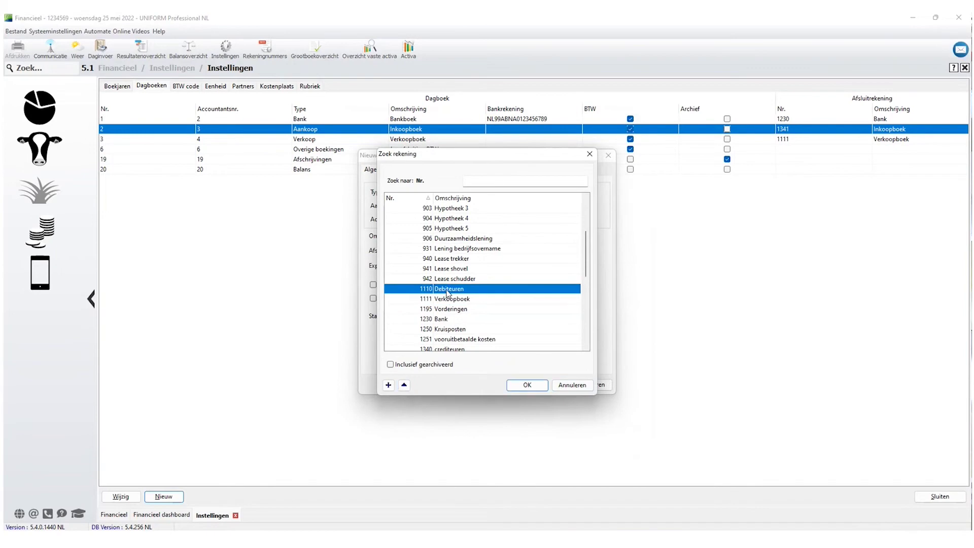
click(577, 388)
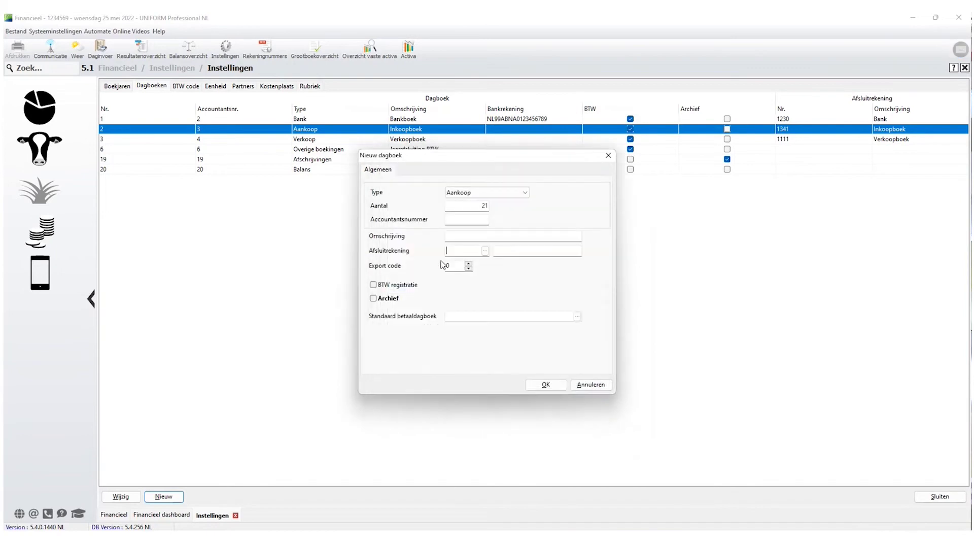
Enable BTW registratie, visit Standaard betaaldagboek, and discard the new journal.
click(374, 287)
click(455, 316)
click(598, 388)
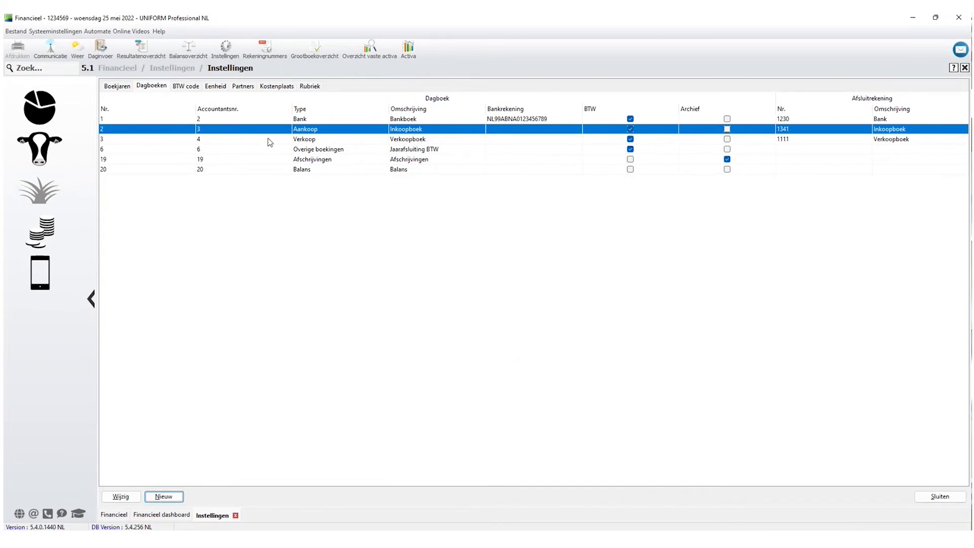
Browse the Verkoop and Aankoop journals, then close the financial settings.
click(308, 142)
click(309, 131)
click(308, 143)
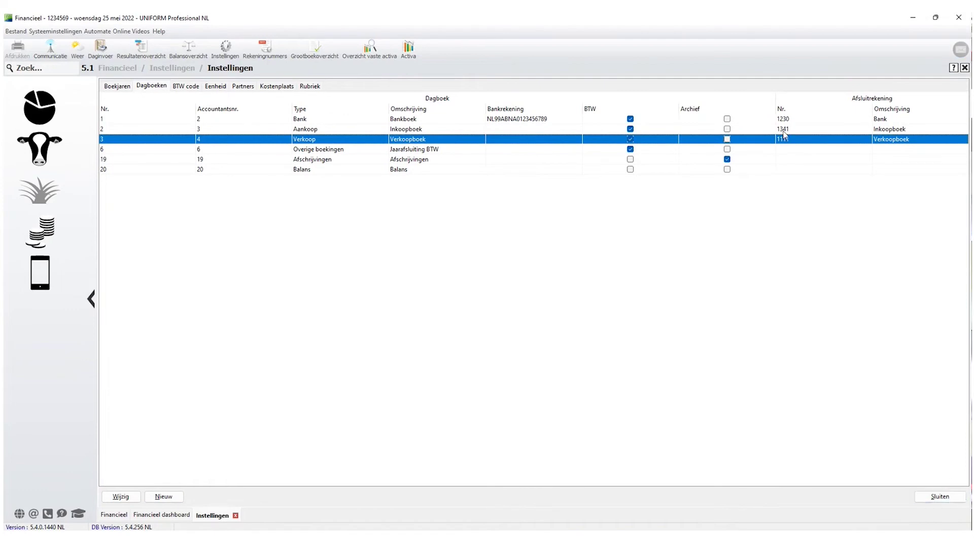
click(942, 500)
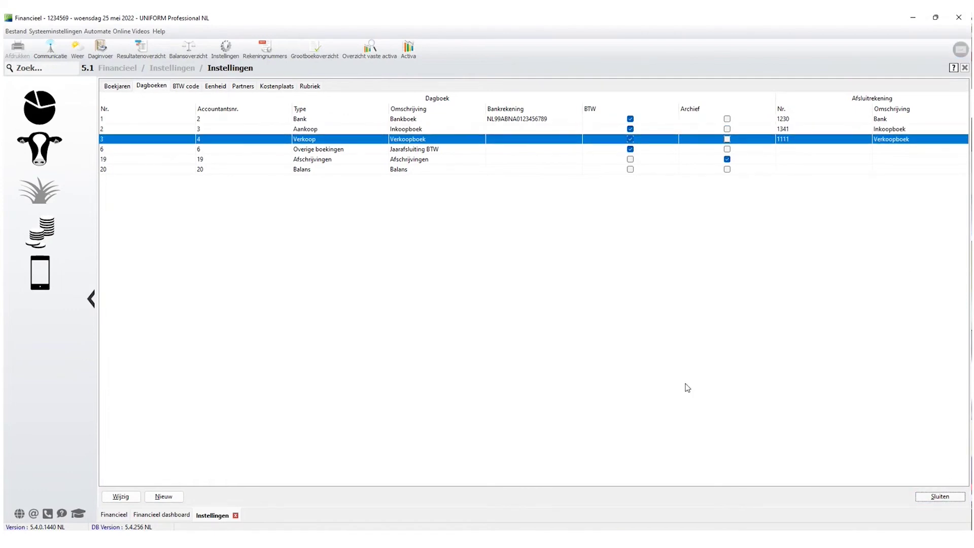
Open Daginvoer for the 2 - Inkoopboek purchase journal.
click(41, 231)
click(272, 114)
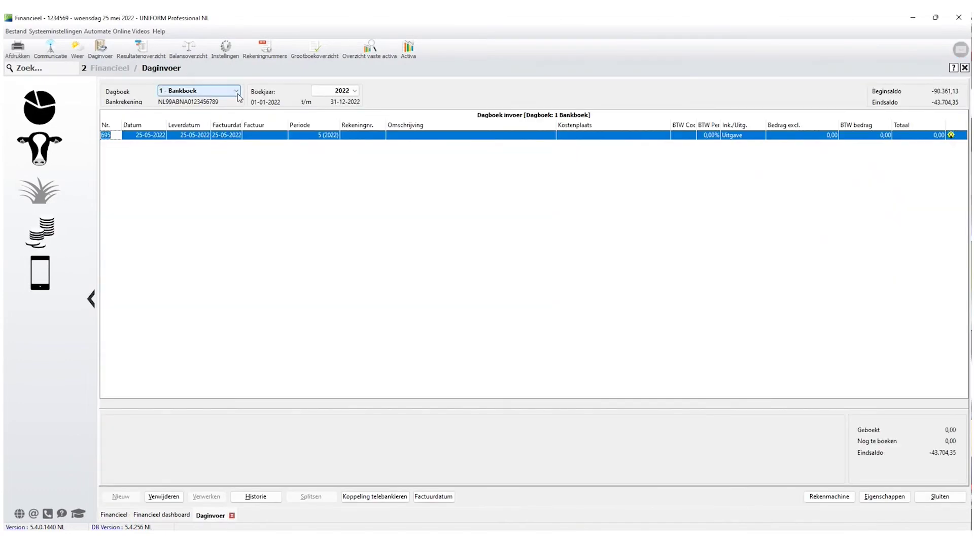
click(236, 91)
click(201, 109)
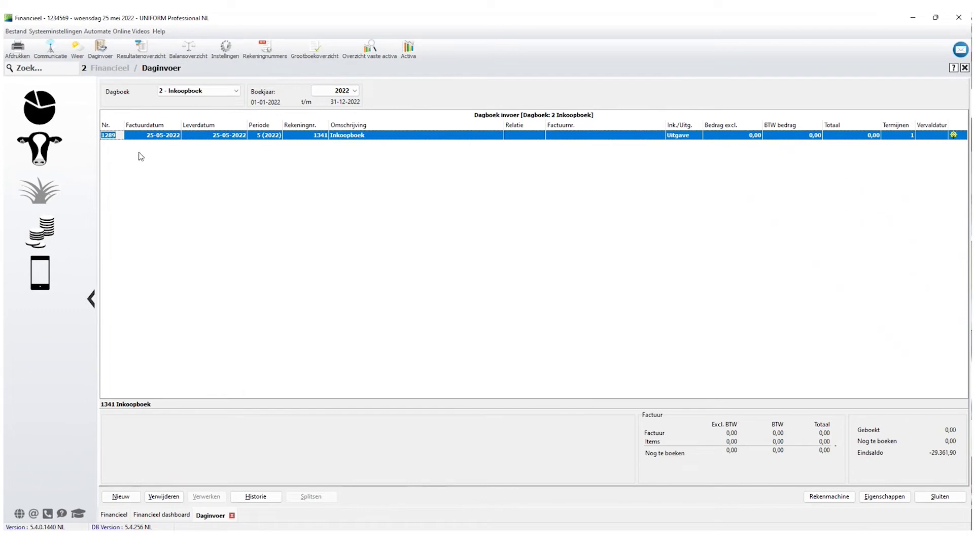
Give line 1289 invoice date 31-03-2022 and assign Relatie 100.
click(143, 136)
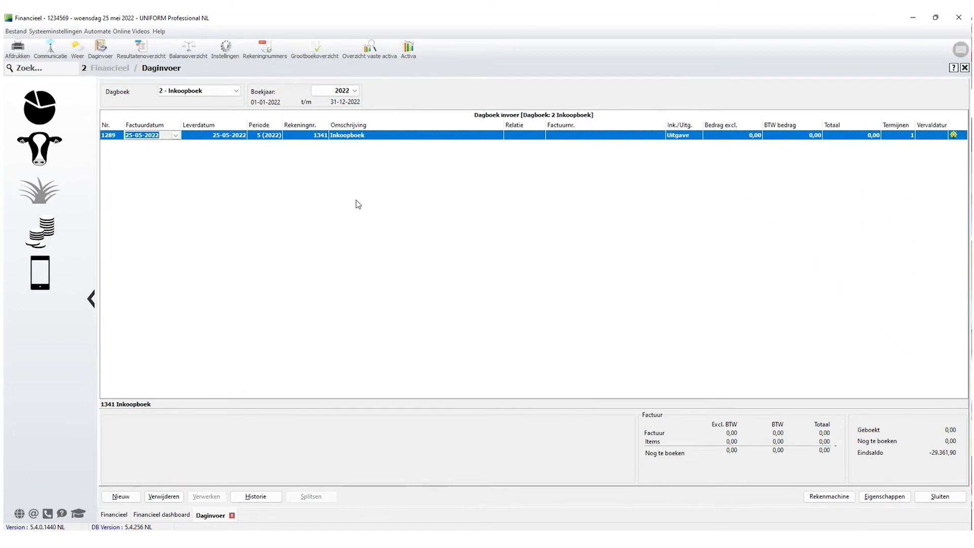
text(31-03-2022)
key(Tab)
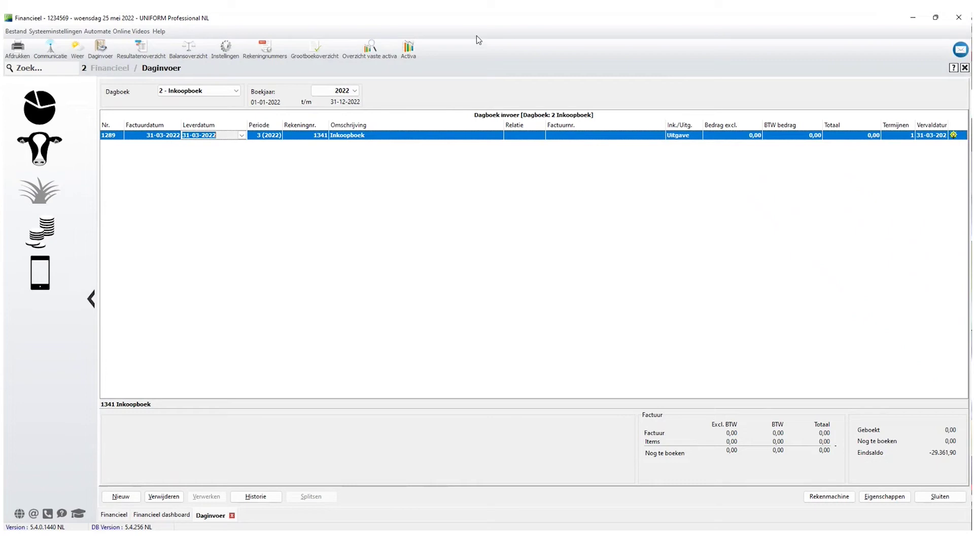
key(Tab)
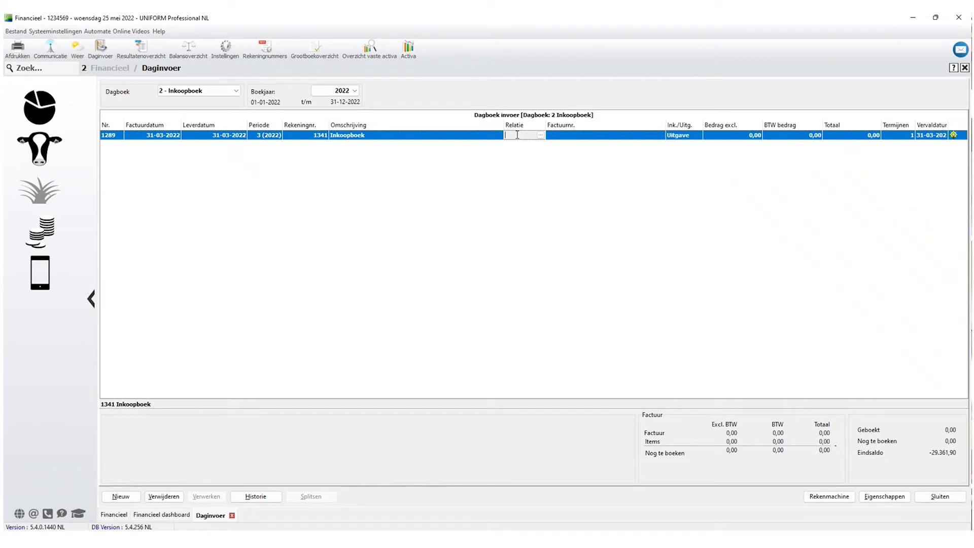
double_click(517, 135)
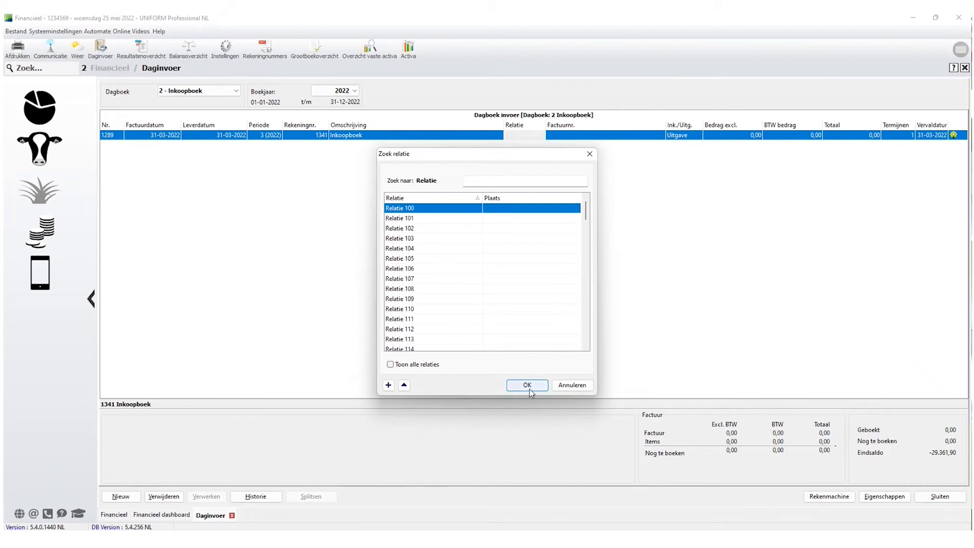
click(529, 386)
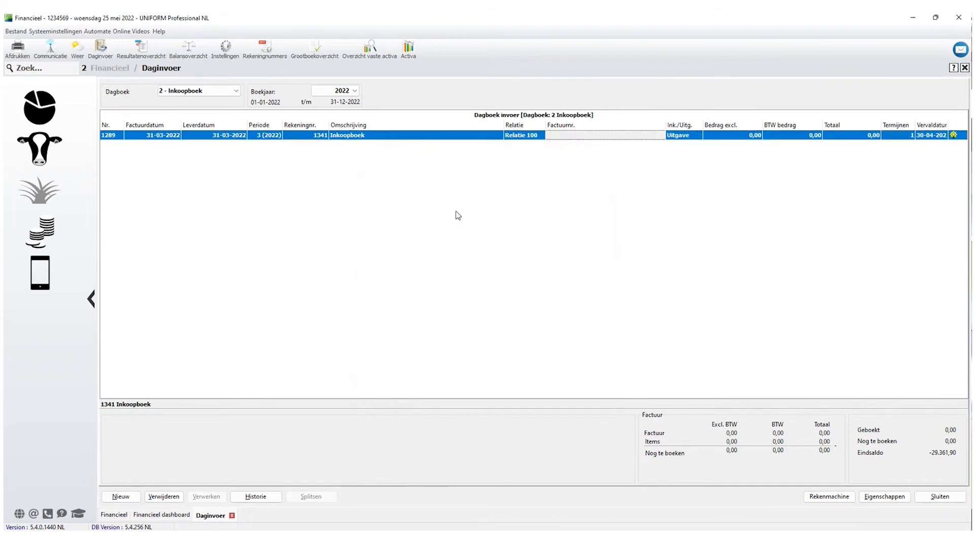
Enter invoice number 202203, 100,00 excluding VAT (corrected from 500) and 21,00 VAT.
text(202203)
key(Tab)
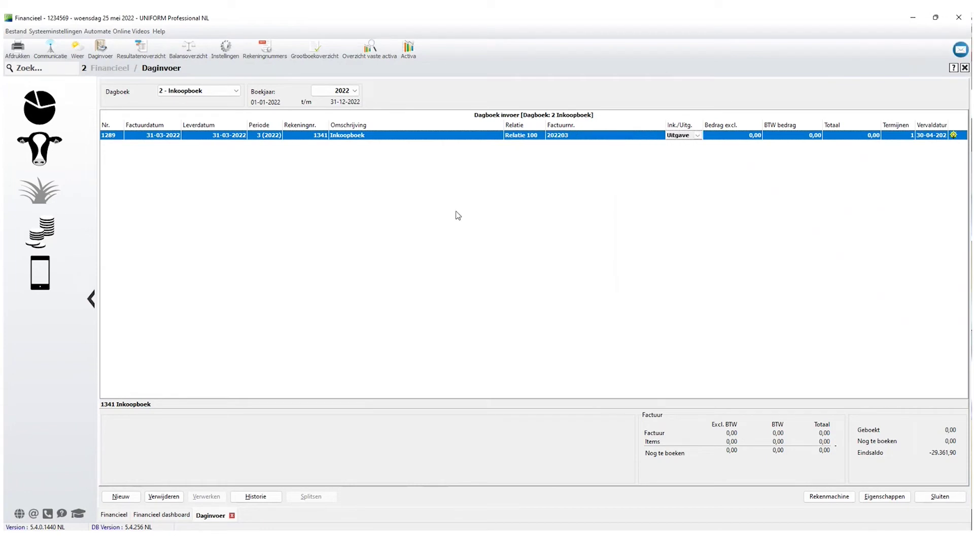
key(Tab)
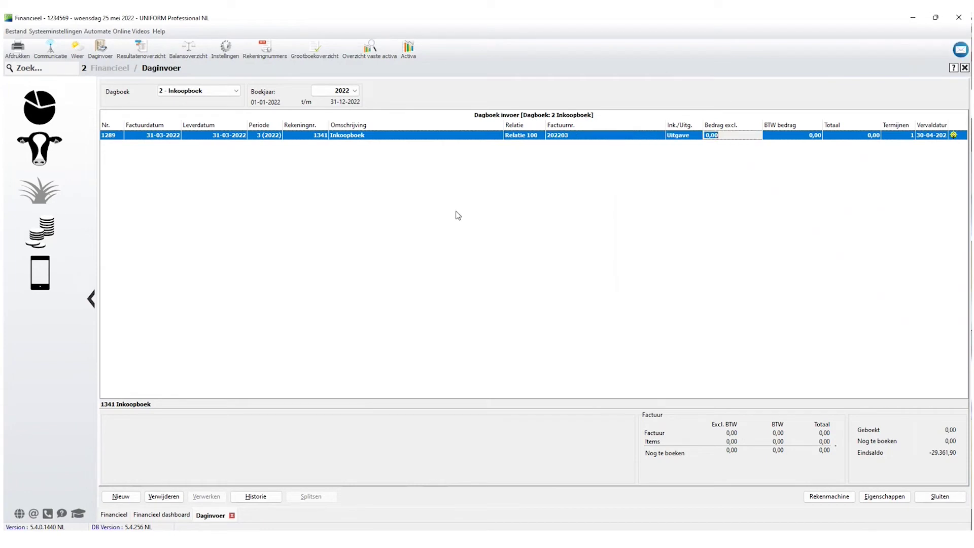
text(500)
key(Tab)
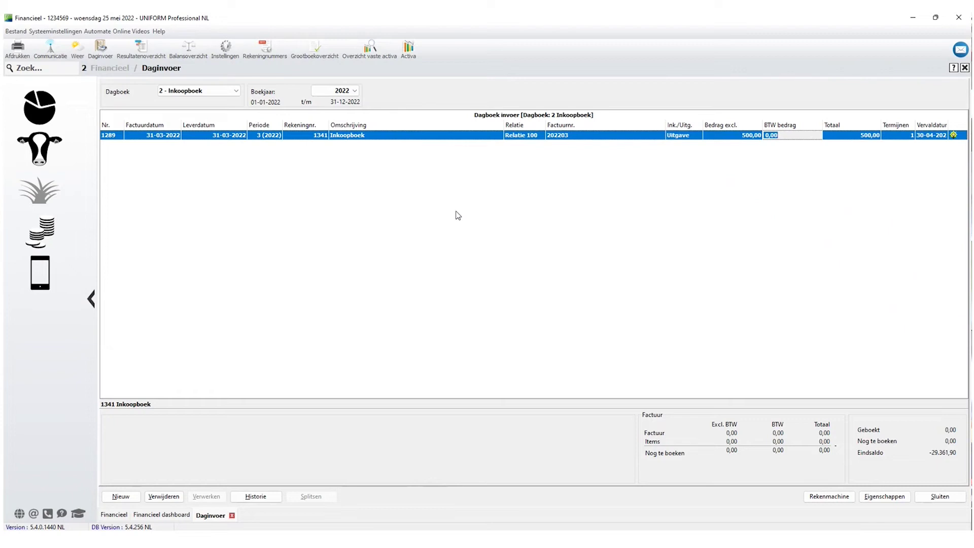
click(739, 135)
text(100)
key(Tab)
text(21)
key(Tab)
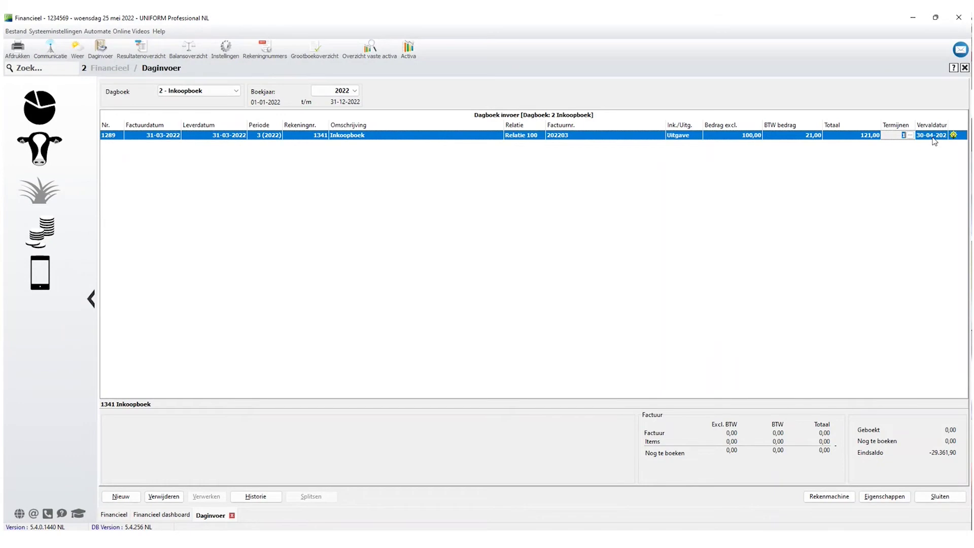
Review Relatie 100's details and 30-day payment term, then return to line 1289's due date.
click(538, 136)
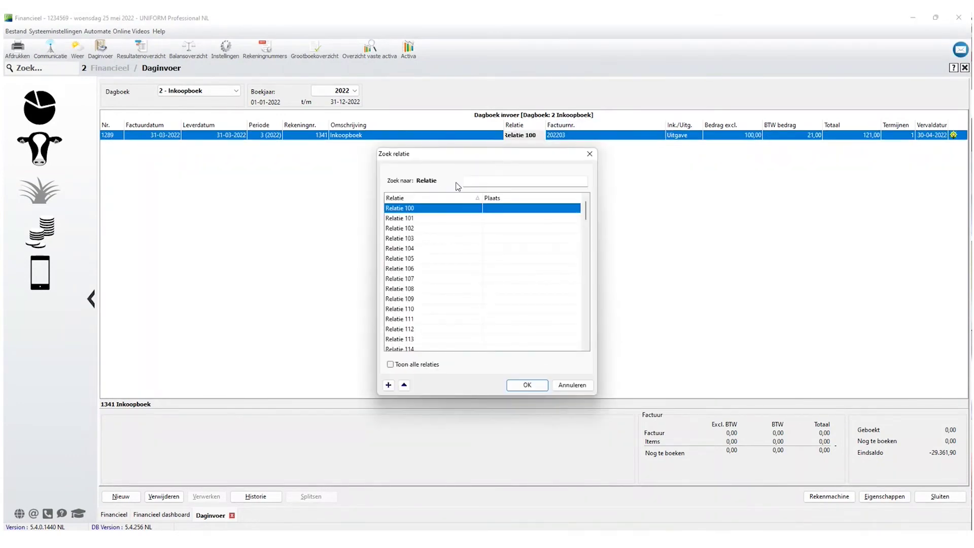
click(404, 386)
click(404, 385)
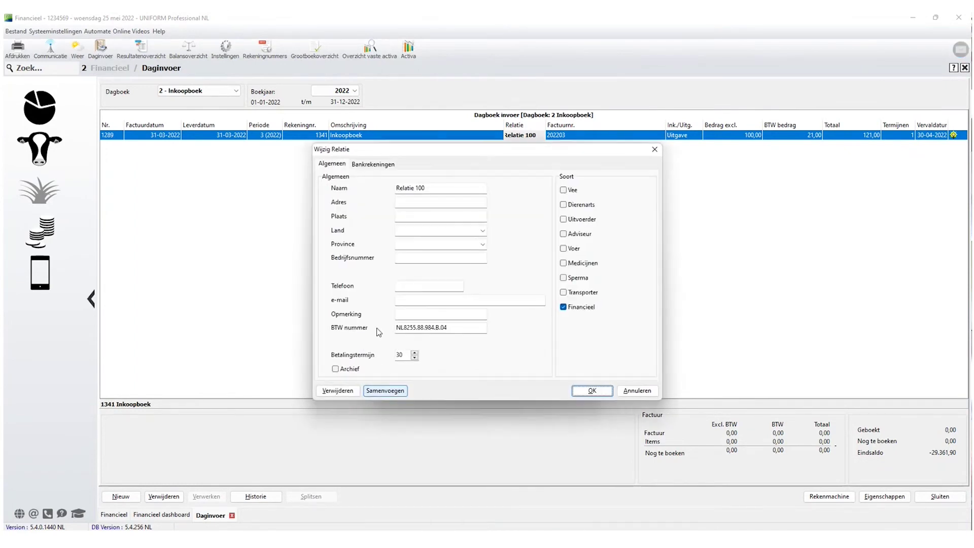
double_click(399, 355)
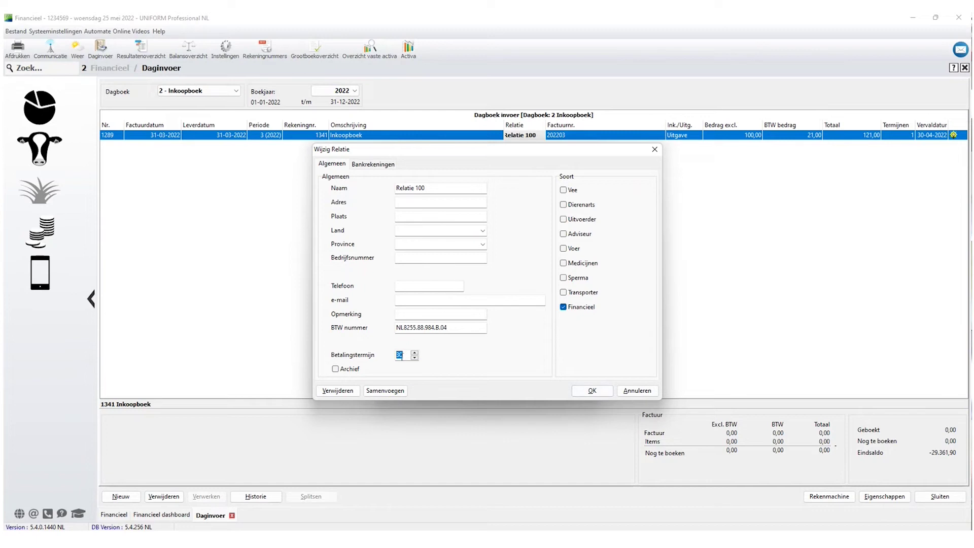
click(597, 391)
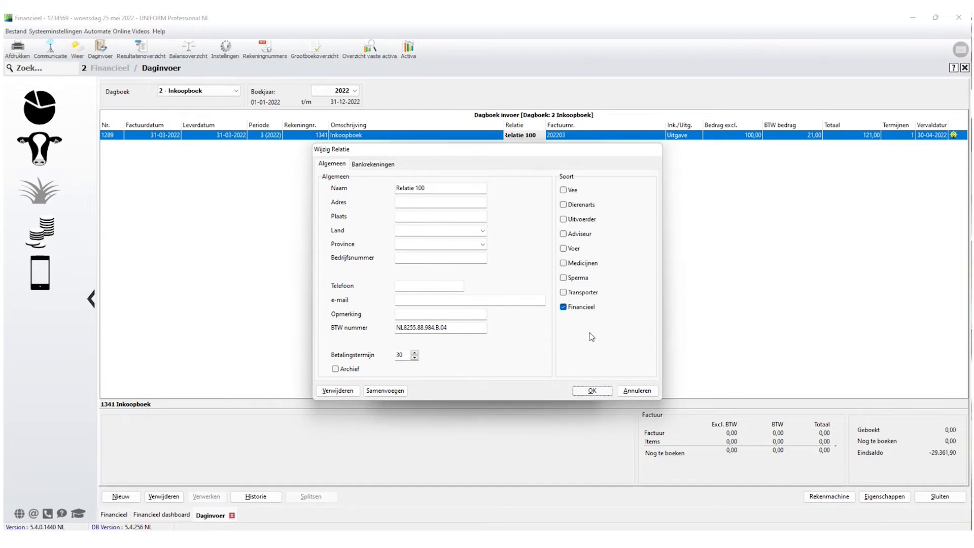
click(571, 385)
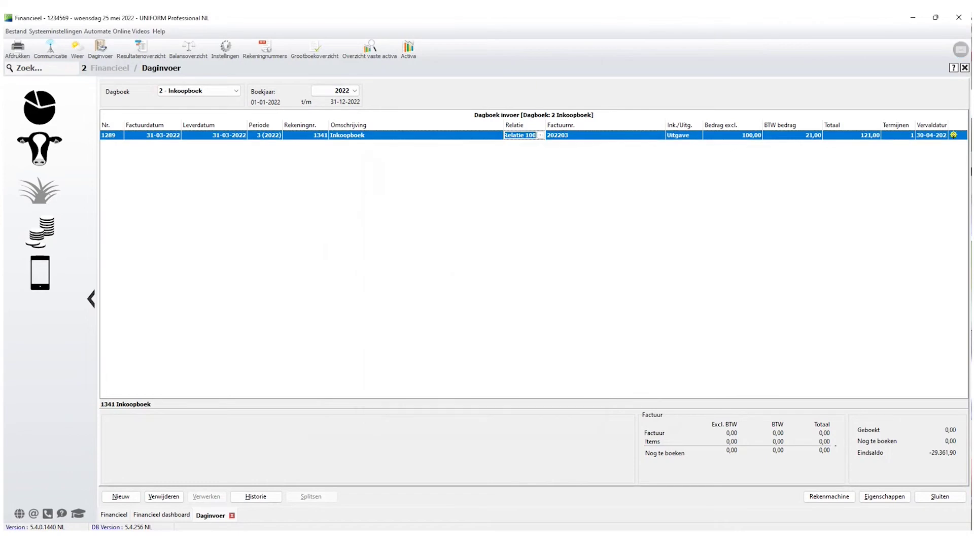
click(929, 140)
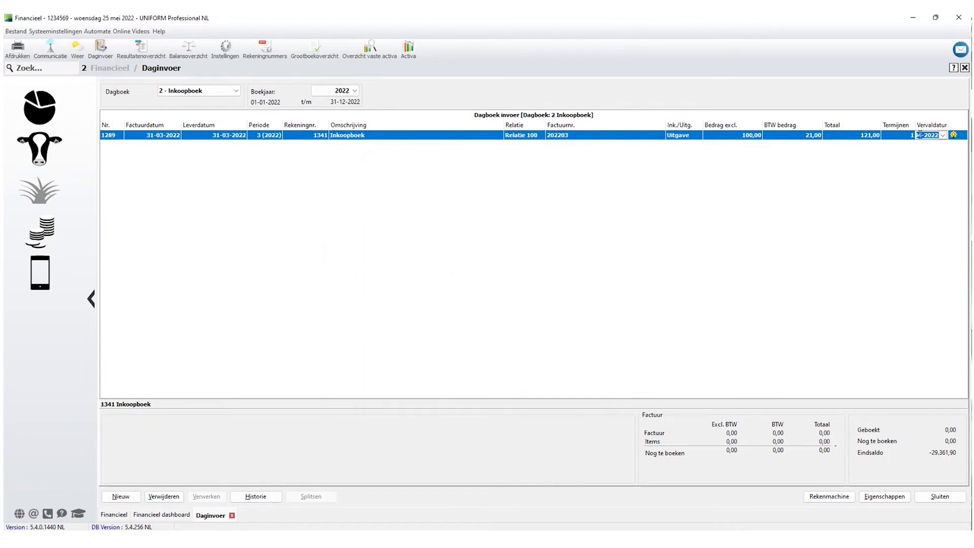
Open Betalingstermijnen and set the first term to 50 due 30-05-2022.
click(897, 138)
click(912, 137)
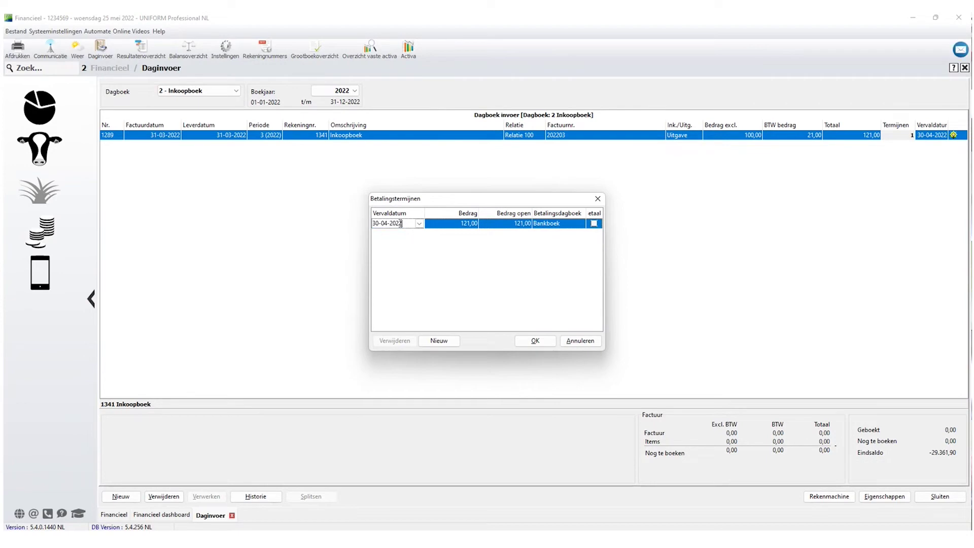
text(30-05-2022)
key(Tab)
text(50)
key(Tab)
key(Tab)
key(Tab)
key(Tab)
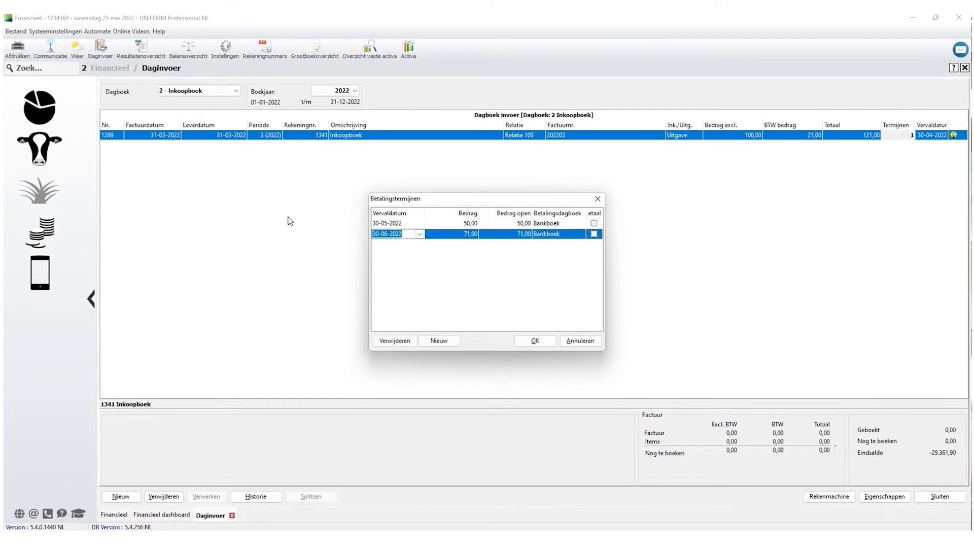
Add a second term of 50 on 30-06-2022 and a third of 21 on 30-07-2022, then save.
key(Tab)
key(Tab)
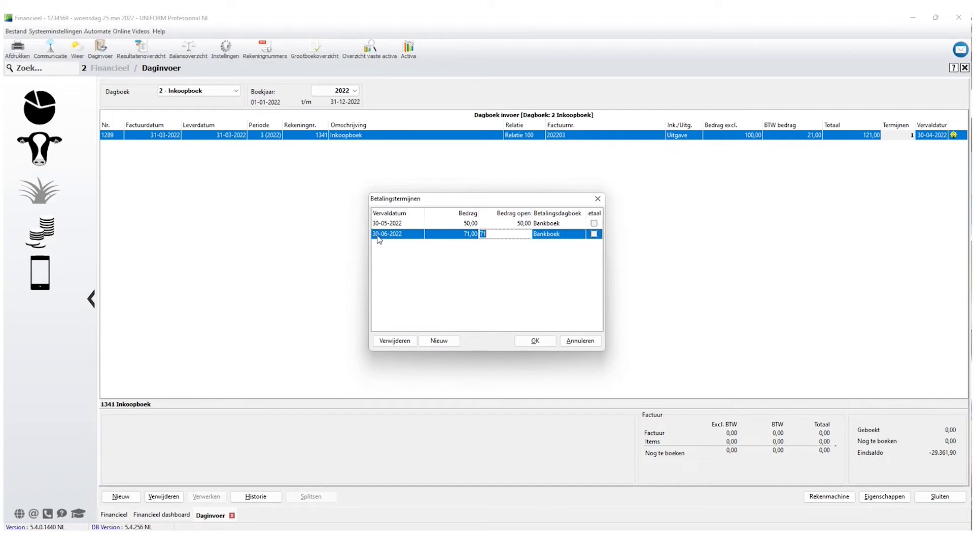
click(463, 235)
text(50)
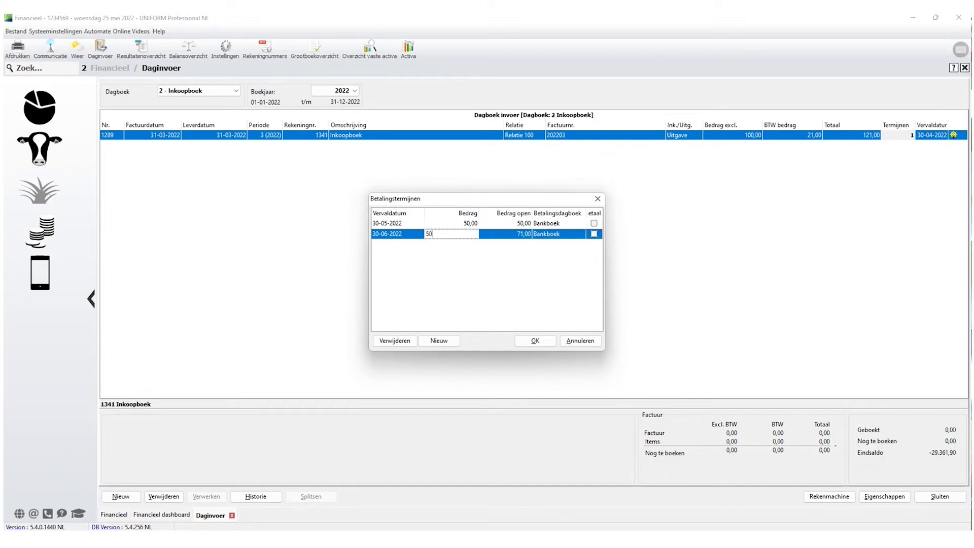
key(Tab)
key(Tab)
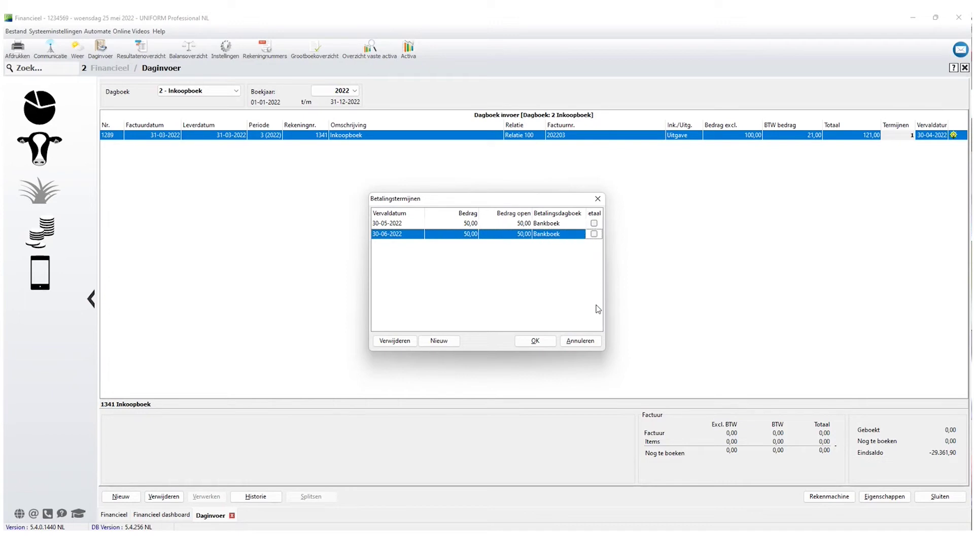
key(Tab)
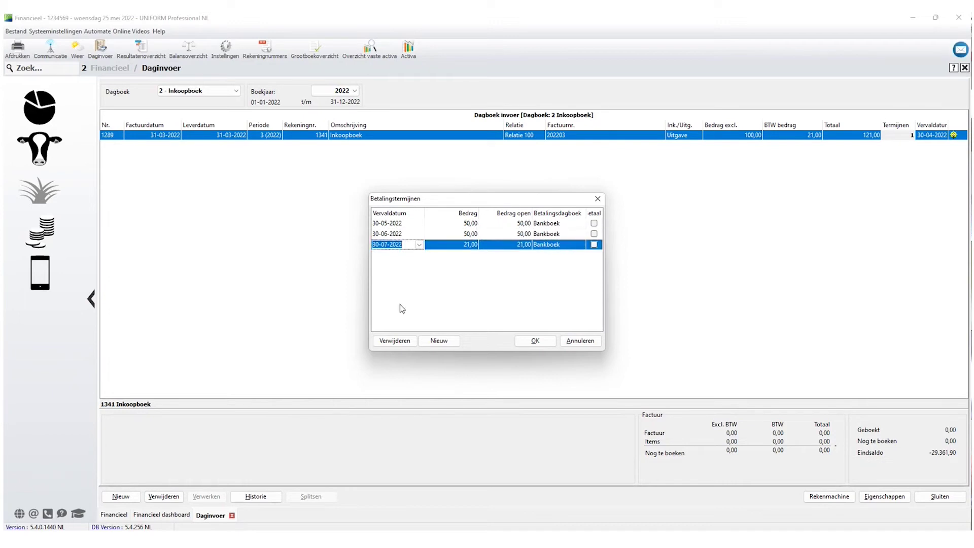
click(383, 245)
click(536, 341)
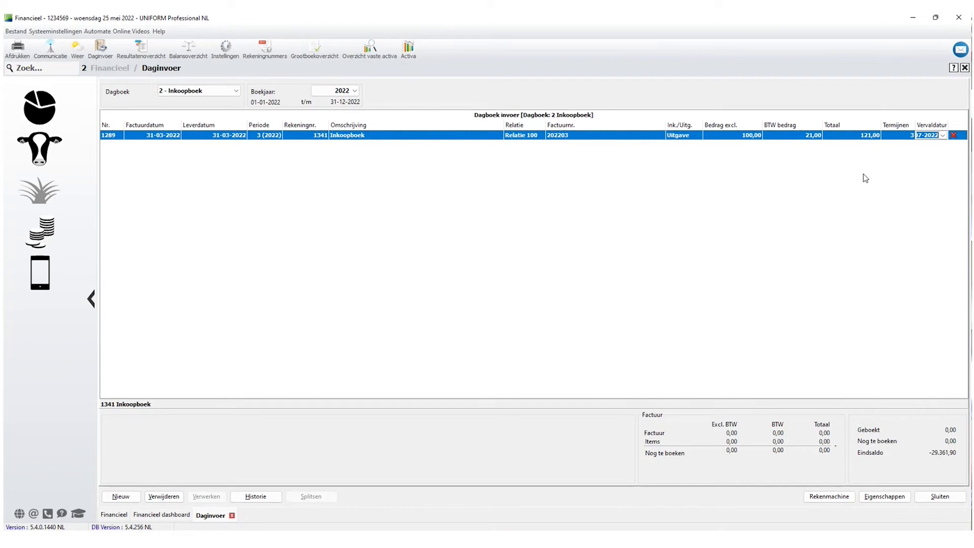
Confirm invoice header line 1289 to begin entering its item lines.
key(Return)
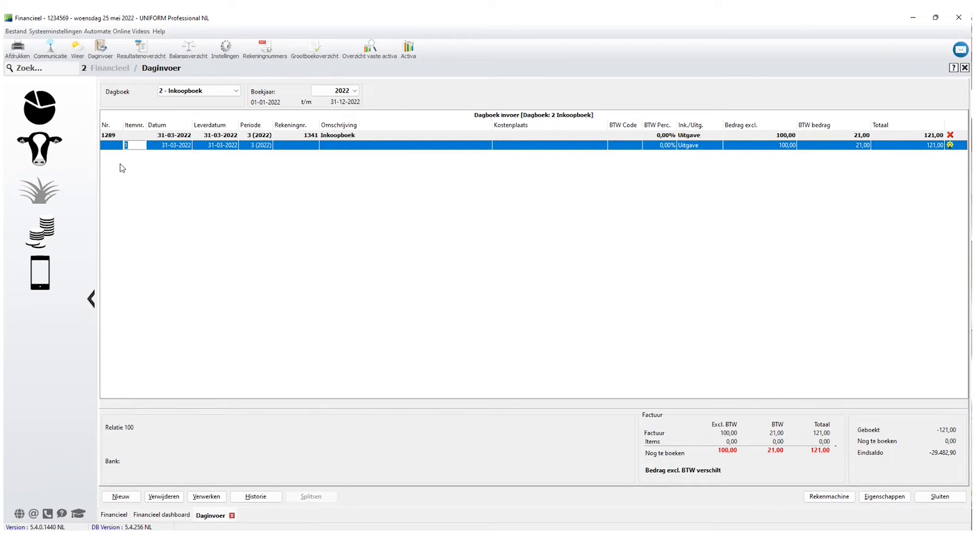
Set the first item line's account to 4271 Onderhoud inventaris.
key(Tab)
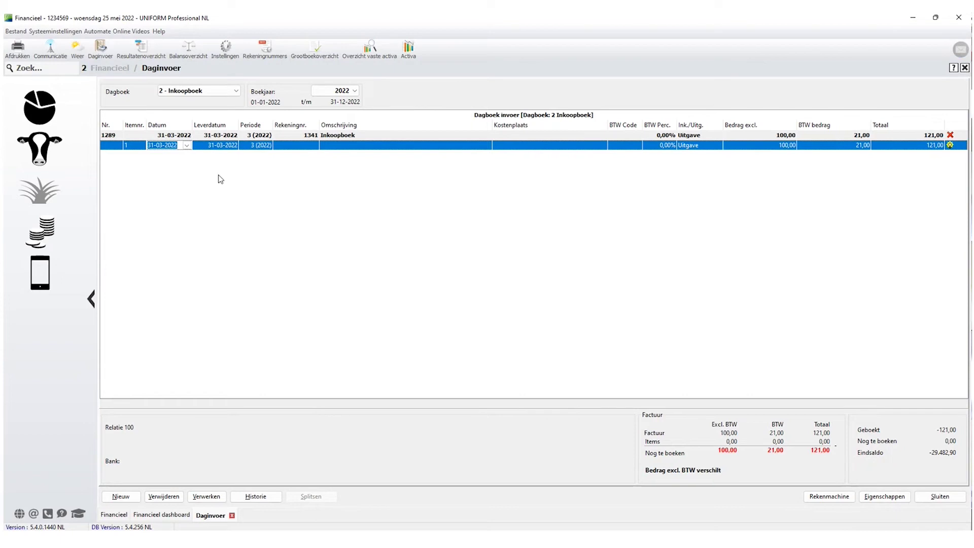
key(Tab)
key(Tab)
key(Tab)
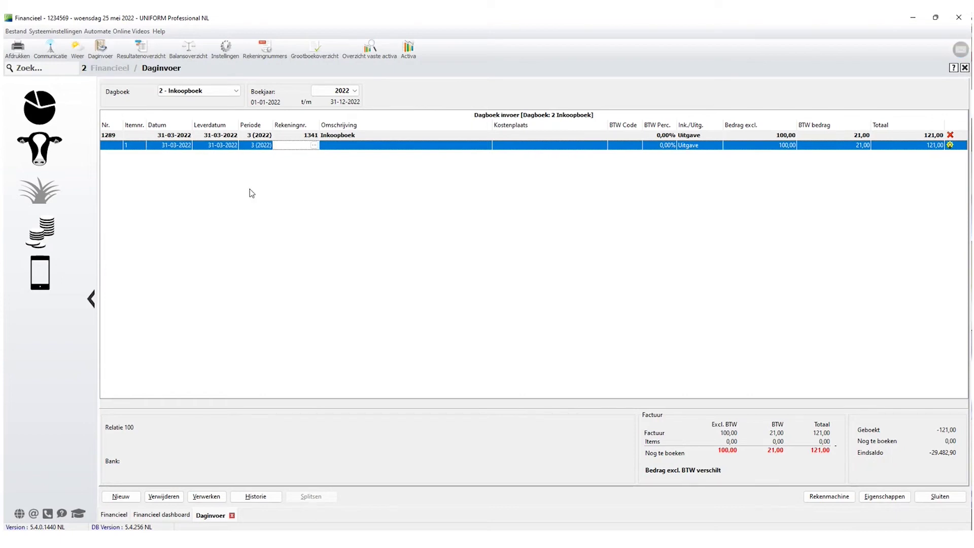
key(F4)
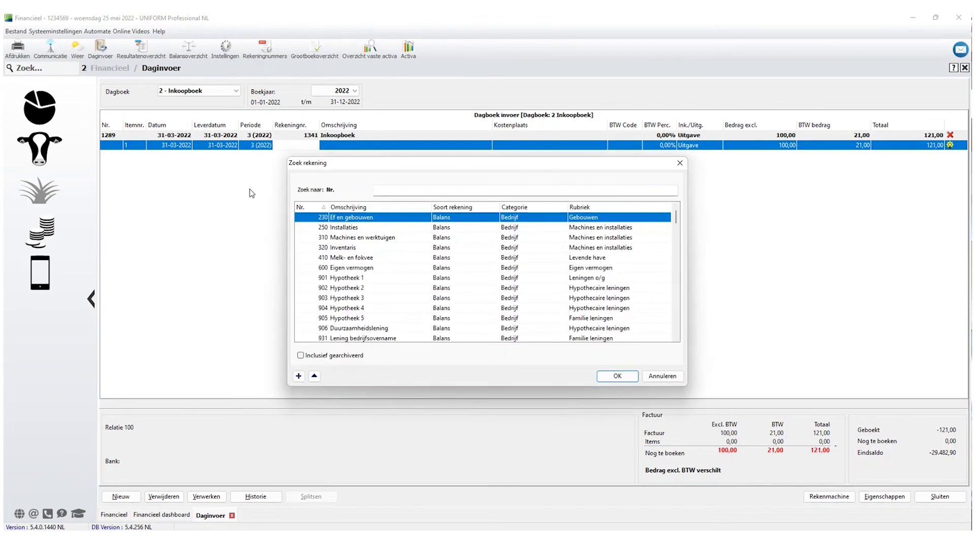
click(361, 287)
scroll(361, 289, down, 8)
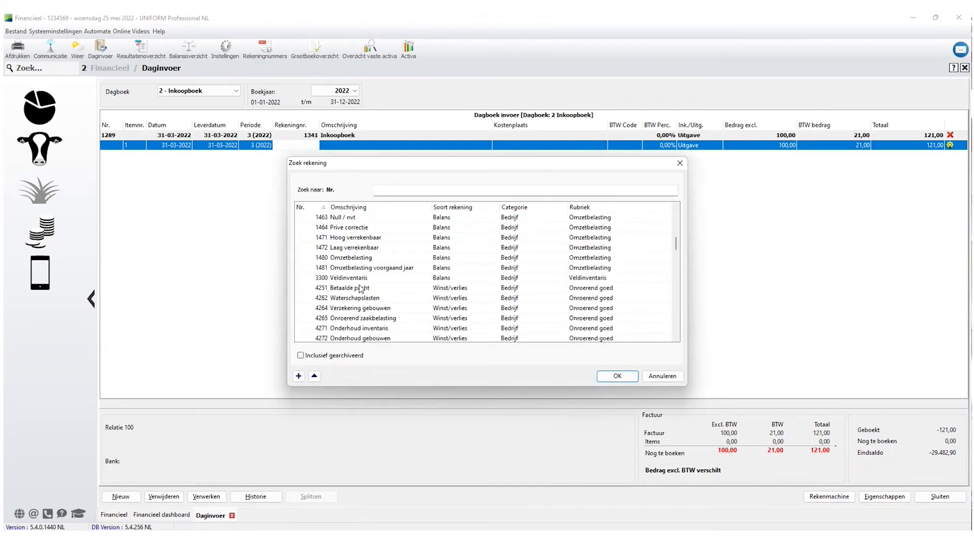
scroll(399, 316, down, 1)
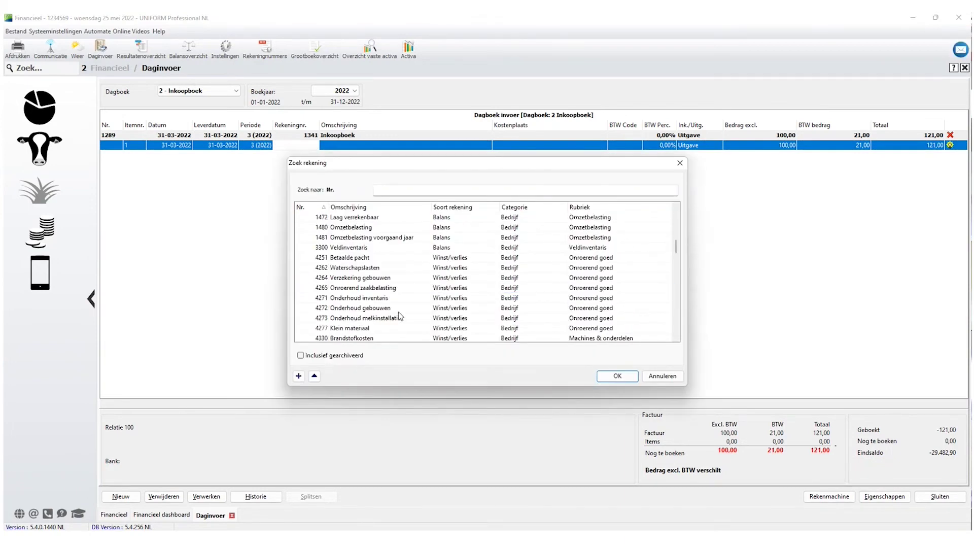
click(354, 300)
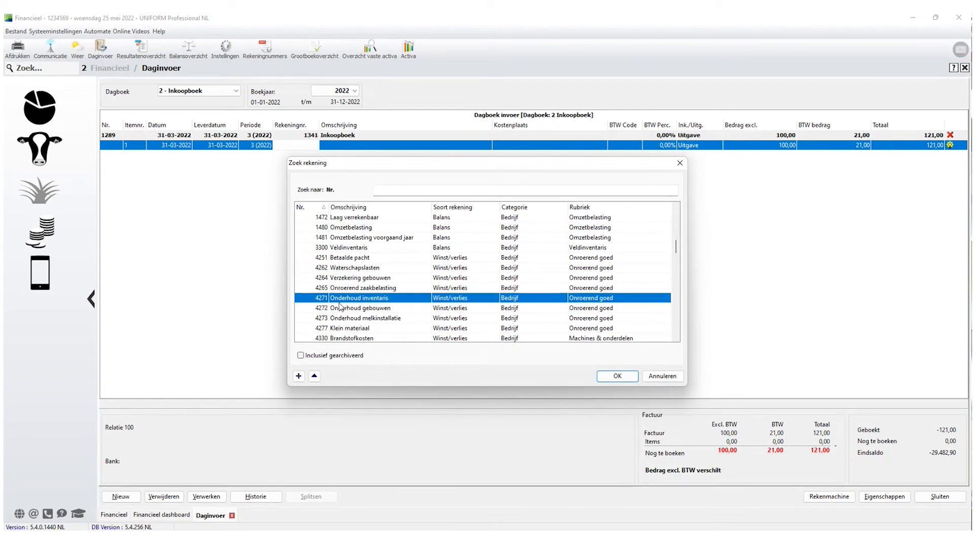
click(620, 378)
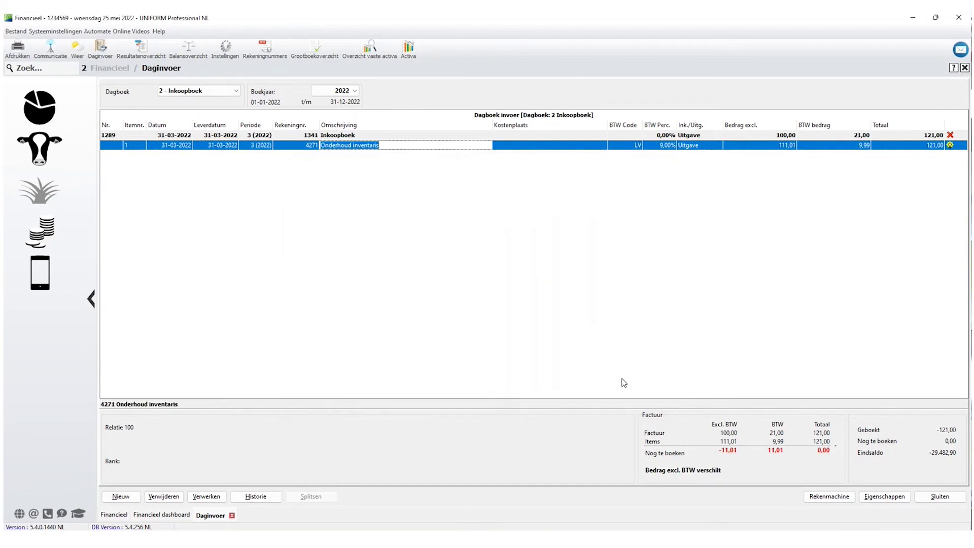
Describe the line as 'Rep boiler' with VAT code HV and 50,00 excluding VAT.
text(Rep boiler)
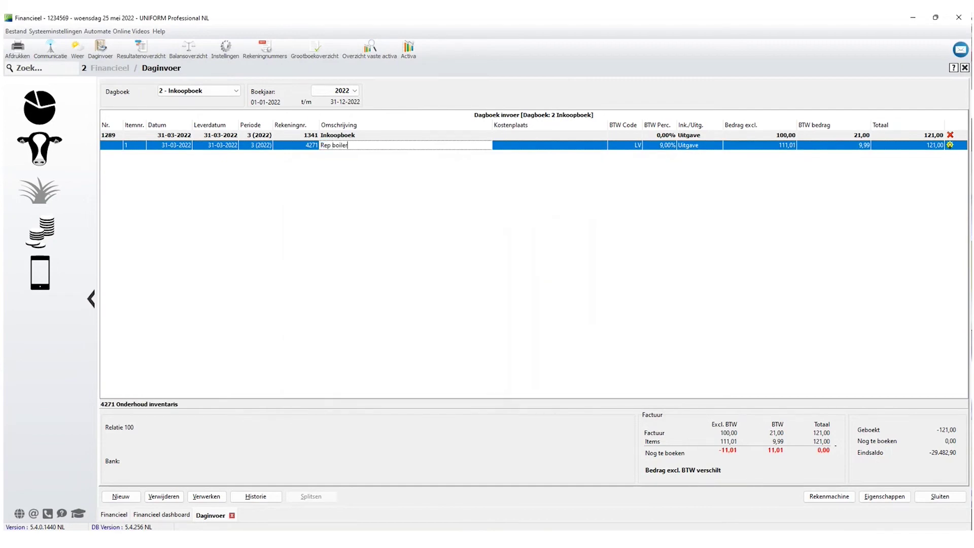
key(Tab)
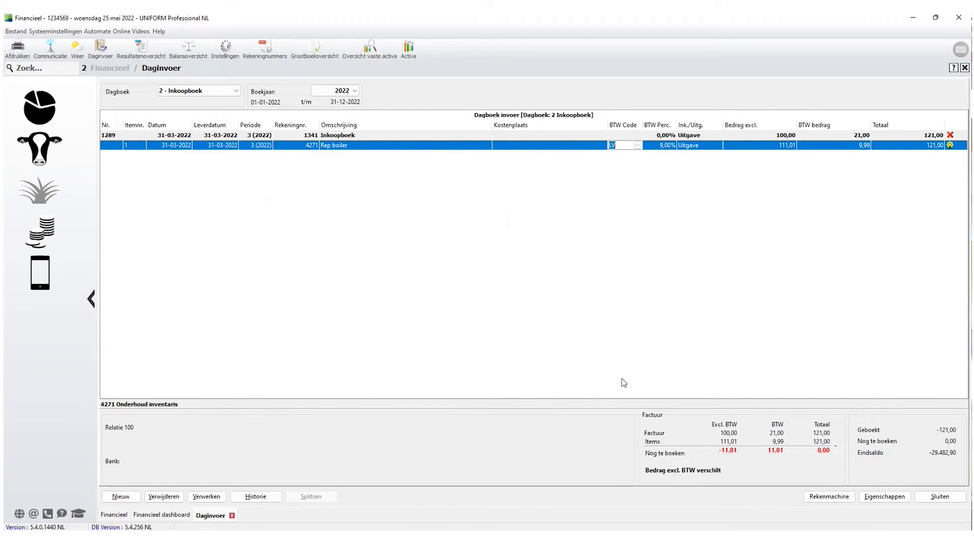
click(638, 145)
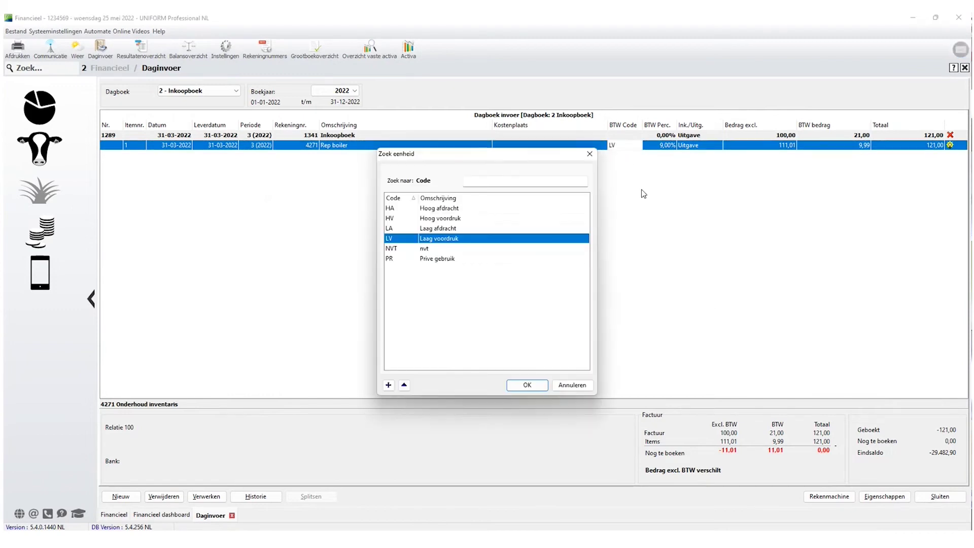
click(396, 219)
click(527, 385)
key(Tab)
key(Tab)
text(50)
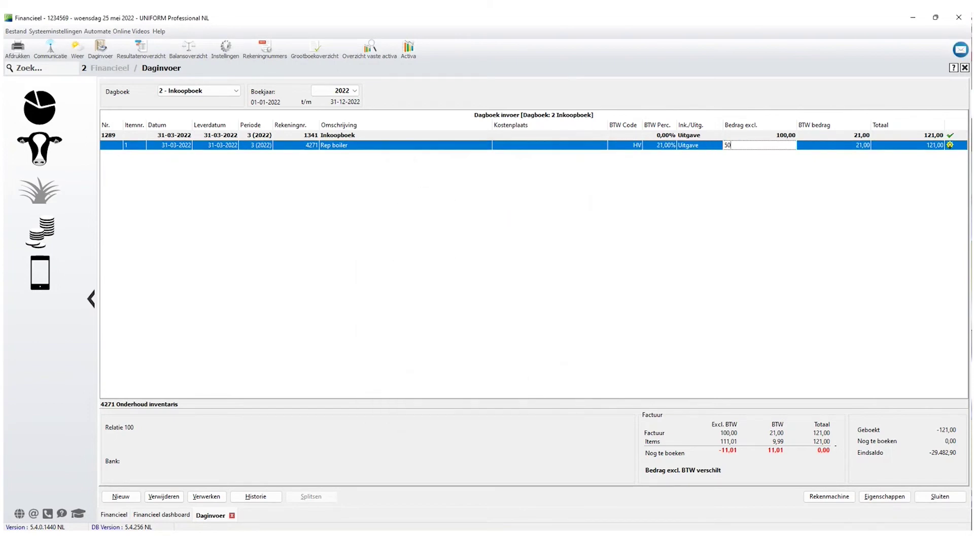
key(Tab)
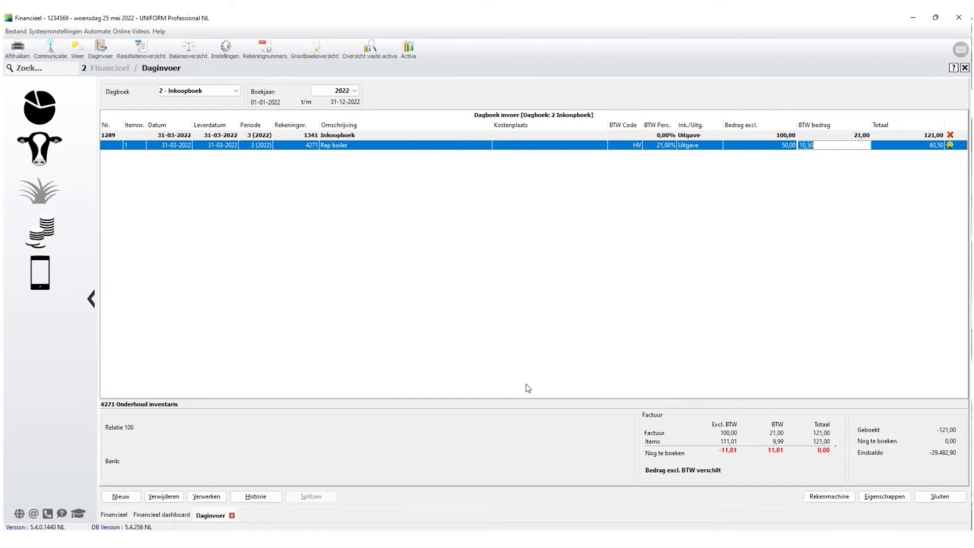
key(Tab)
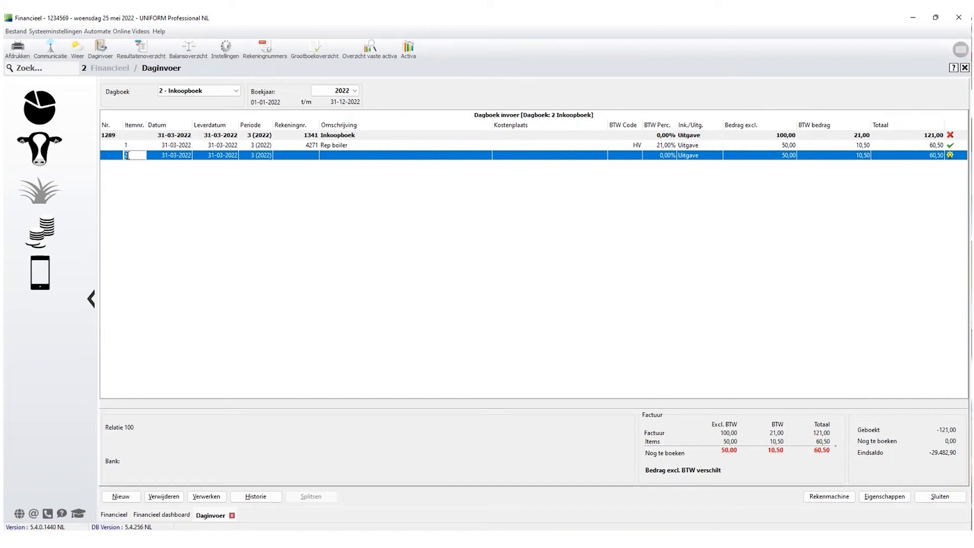
click(308, 156)
text(4271)
key(Tab)
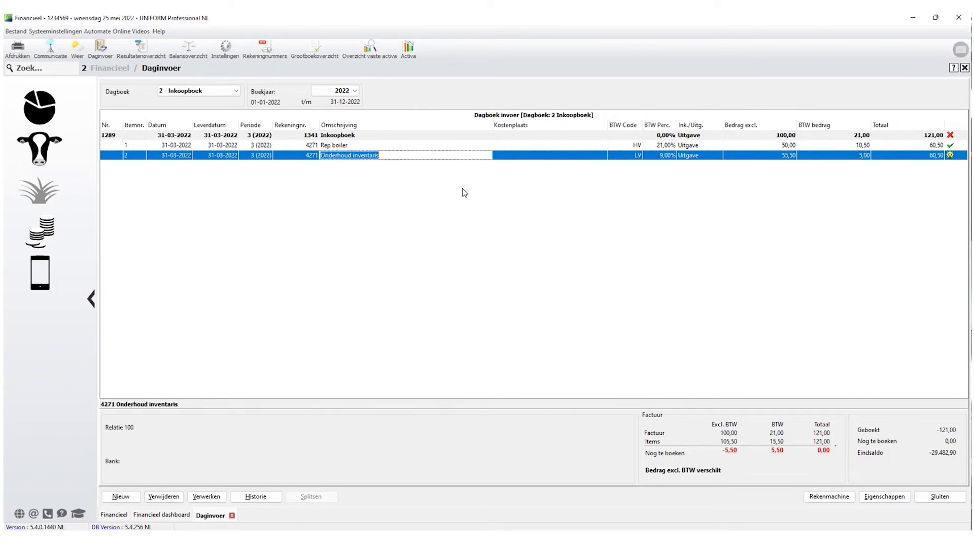
text(Rep)
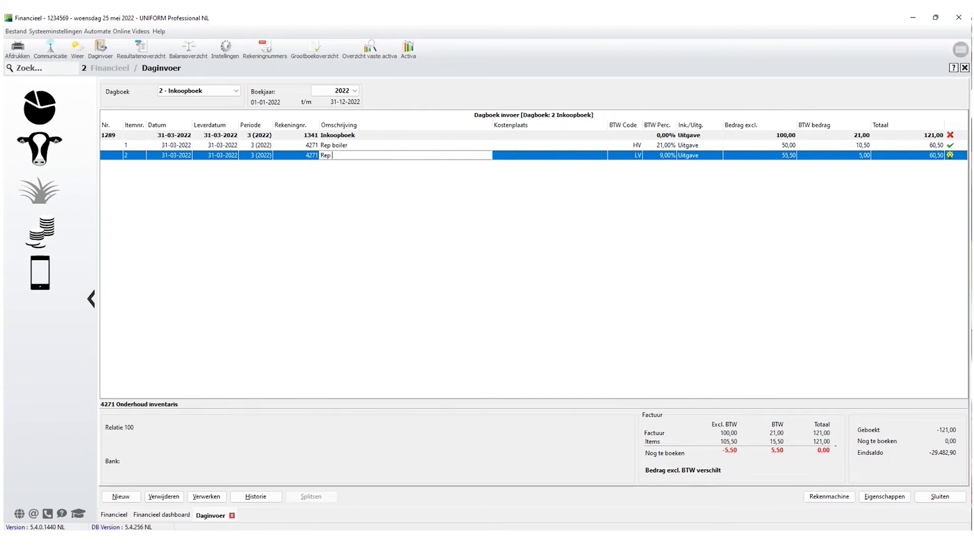
text( meterkast)
key(Tab)
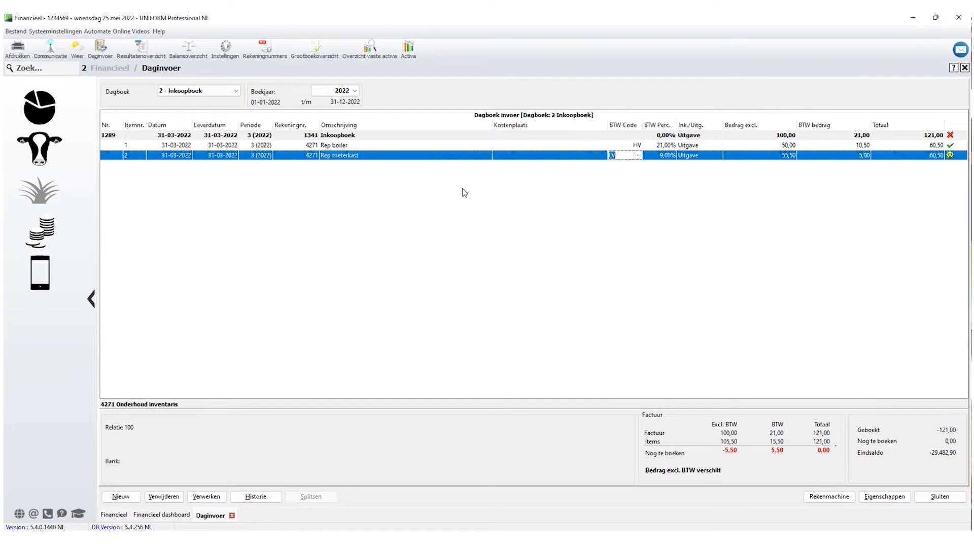
text(HV)
key(Tab)
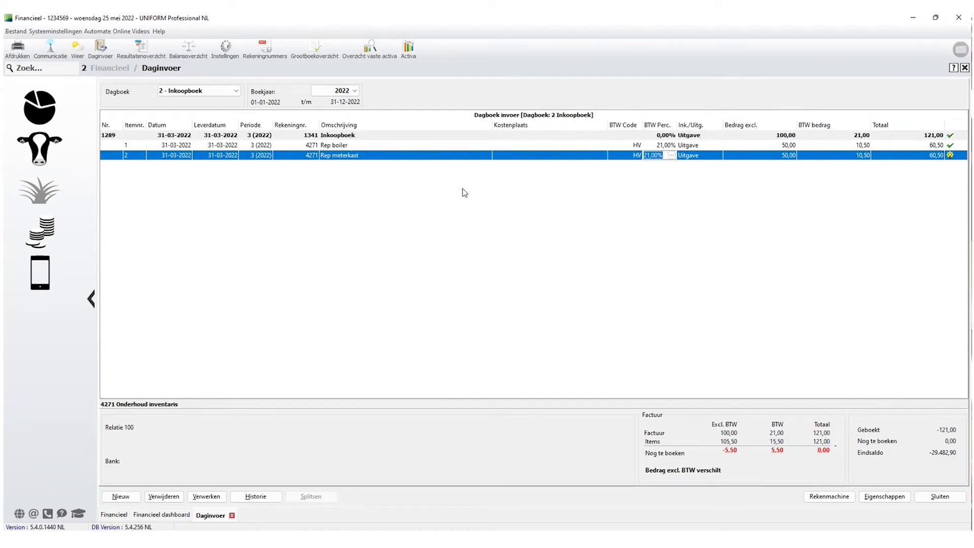
key(Tab)
key(Tab)
key(Tab)
key(Tab)
key(Tab)
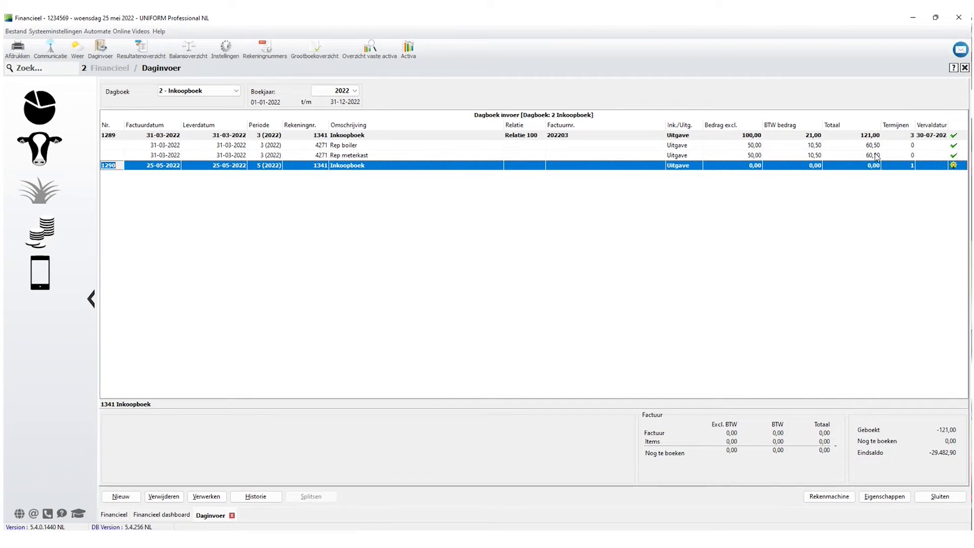
Select the Rep boiler line under booking 1289 to show item lines with their BTW codes.
click(685, 148)
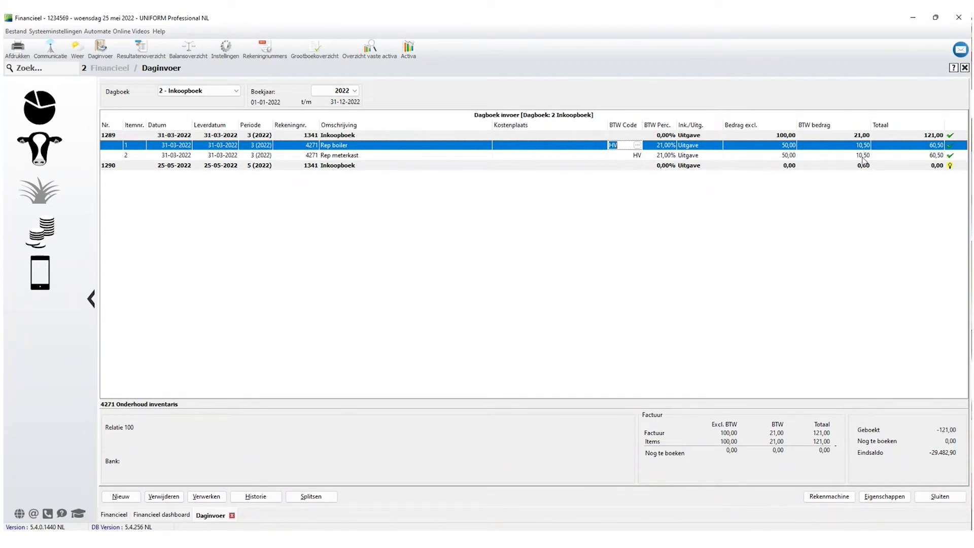
Change the Rep meterkast VAT amount to 10,49 and delete the resulting 0,01 difference line.
click(860, 158)
click(832, 156)
key(BackSpace)
key(BackSpace)
text(49)
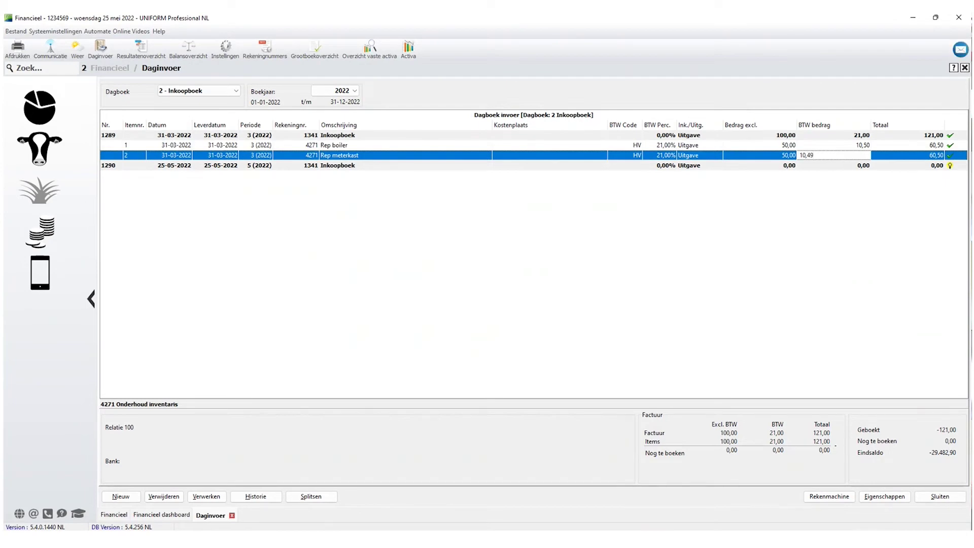
key(Return)
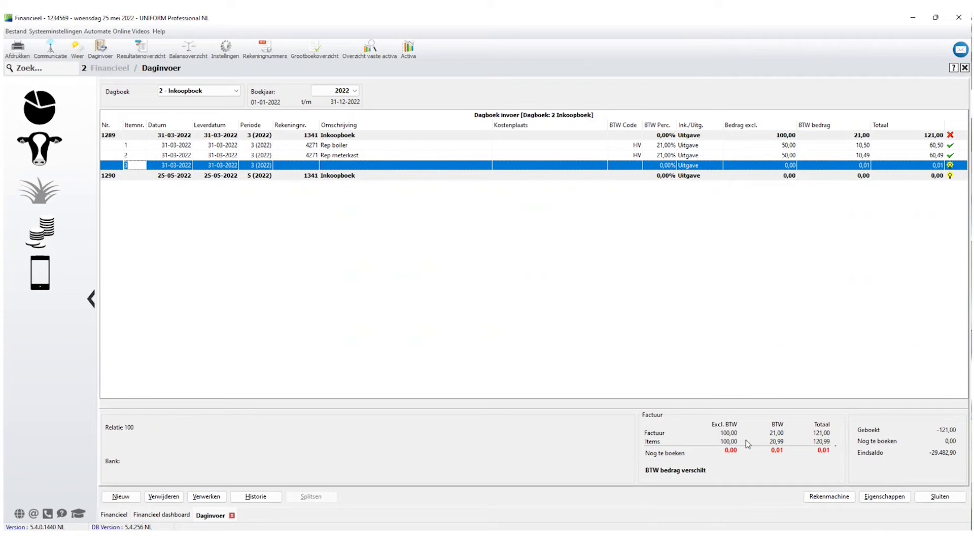
click(163, 496)
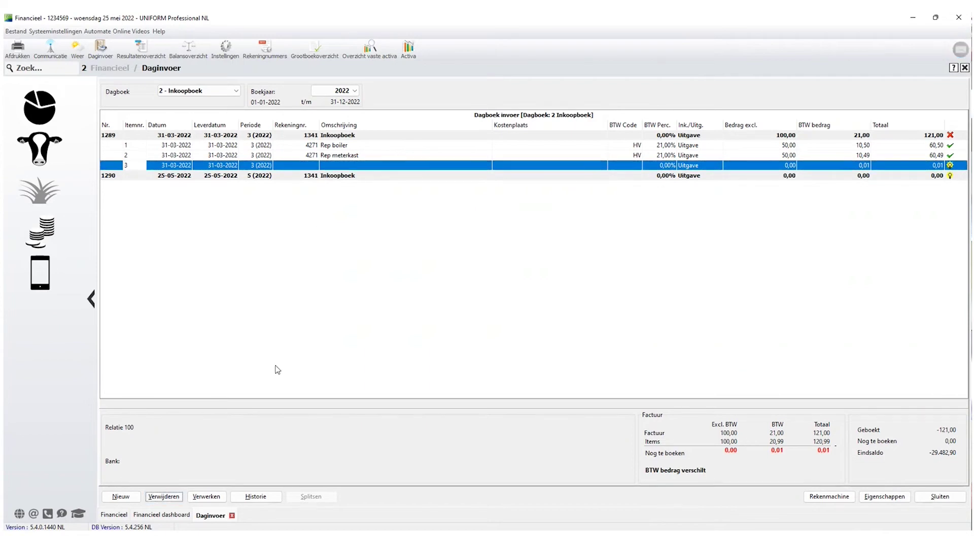
Restore the Rep meterkast VAT amount to 10,50 so entry 1289 balances again.
click(801, 158)
click(837, 157)
click(849, 154)
key(BackSpace)
key(BackSpace)
text(5)
key(Return)
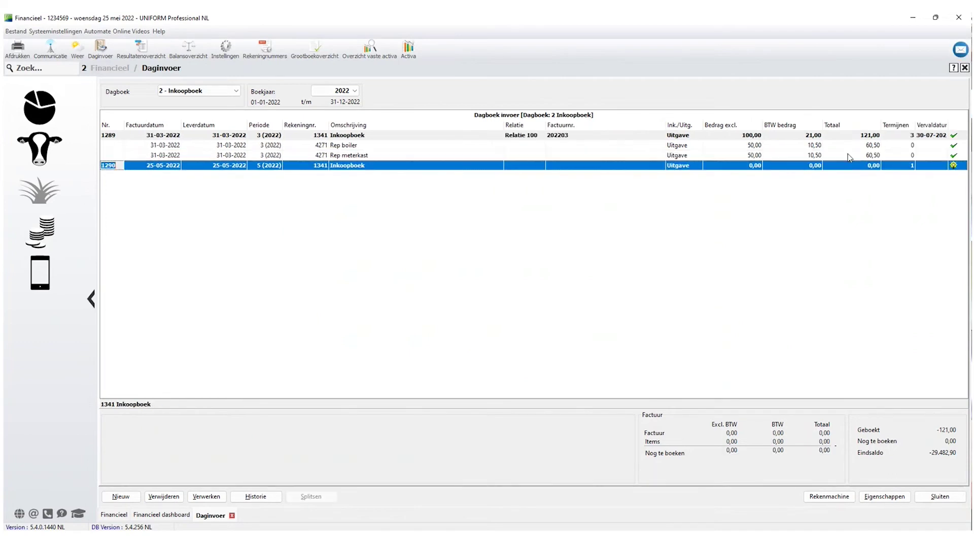
Process booking 1289, acknowledge the confirmation, and show the Verwerkte boekingen history.
click(206, 497)
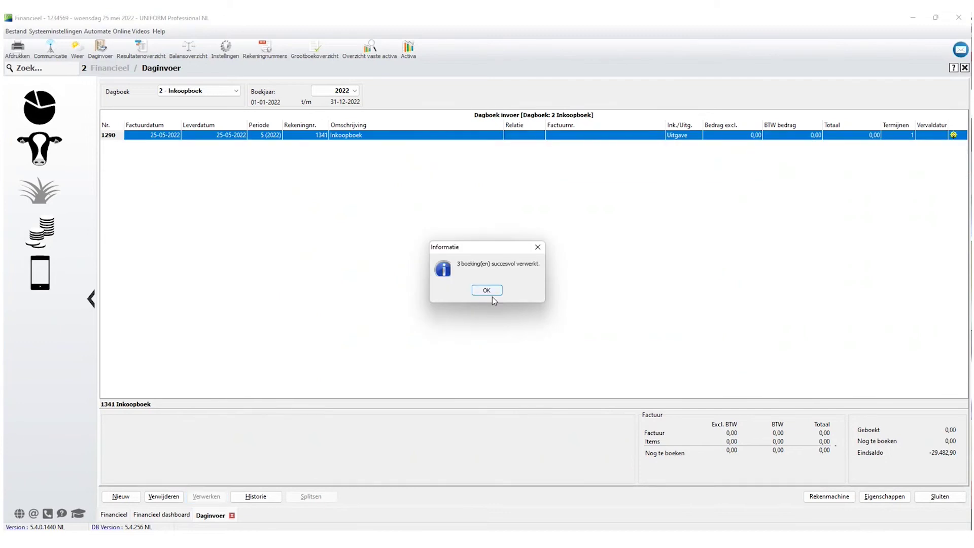
click(487, 292)
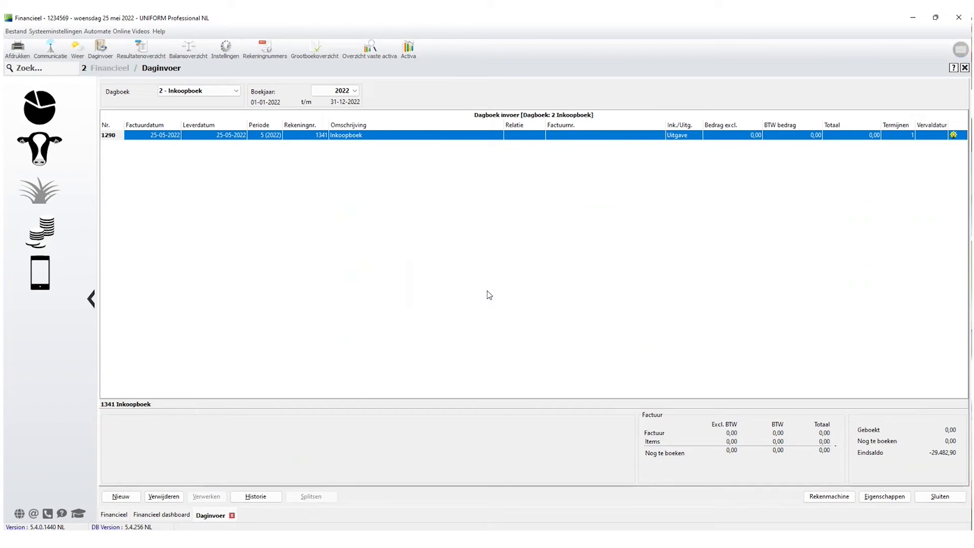
click(269, 499)
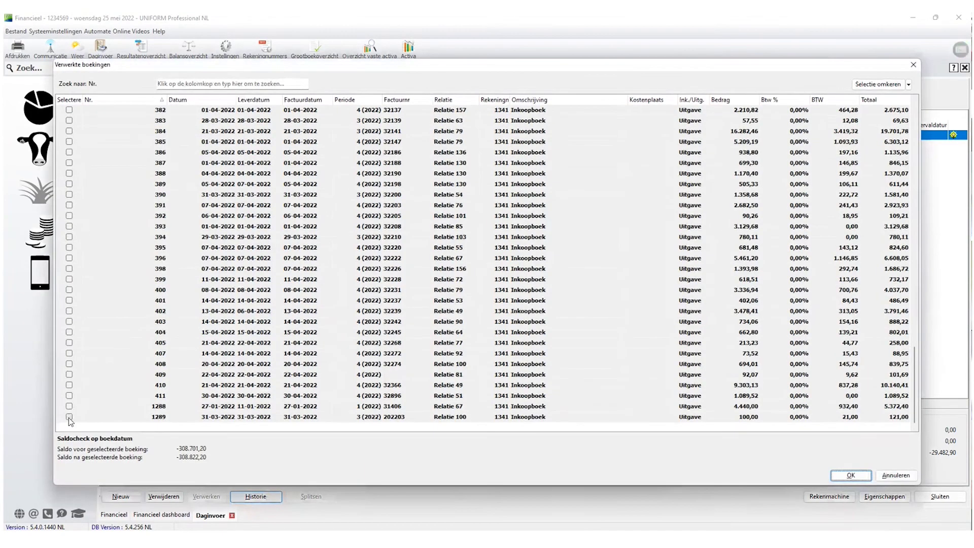
Retrieve processed booking 1289 into the Inkoopboek and show its Rep boiler and meterkast lines.
click(69, 416)
click(834, 474)
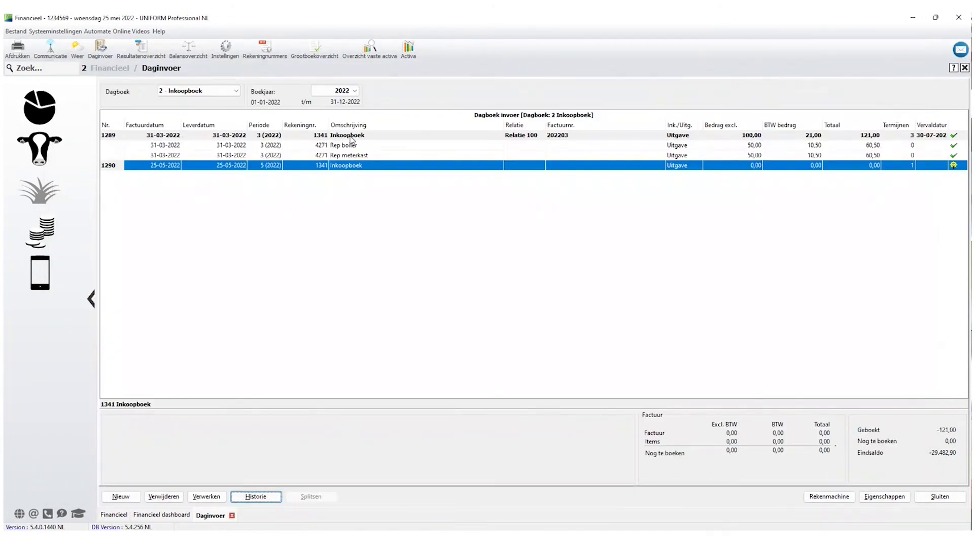
click(356, 137)
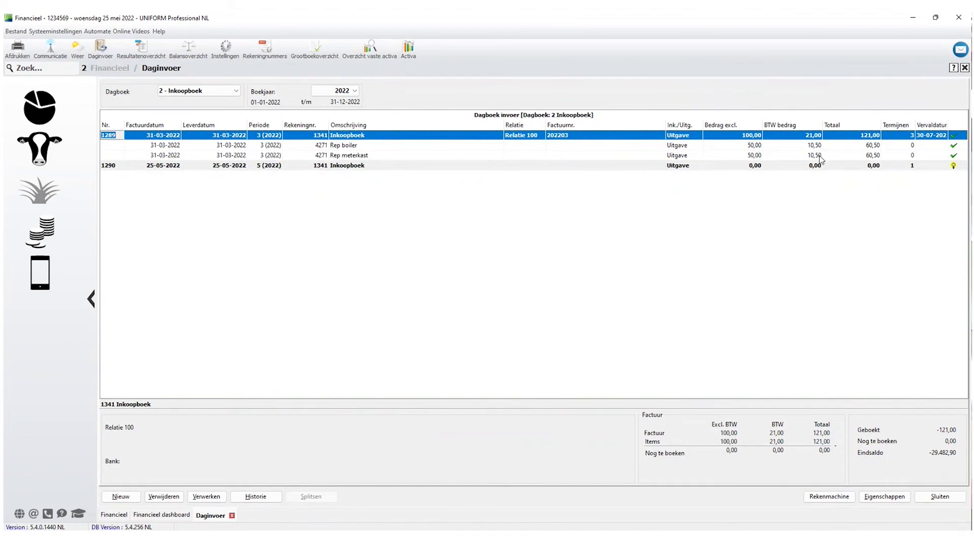
click(345, 147)
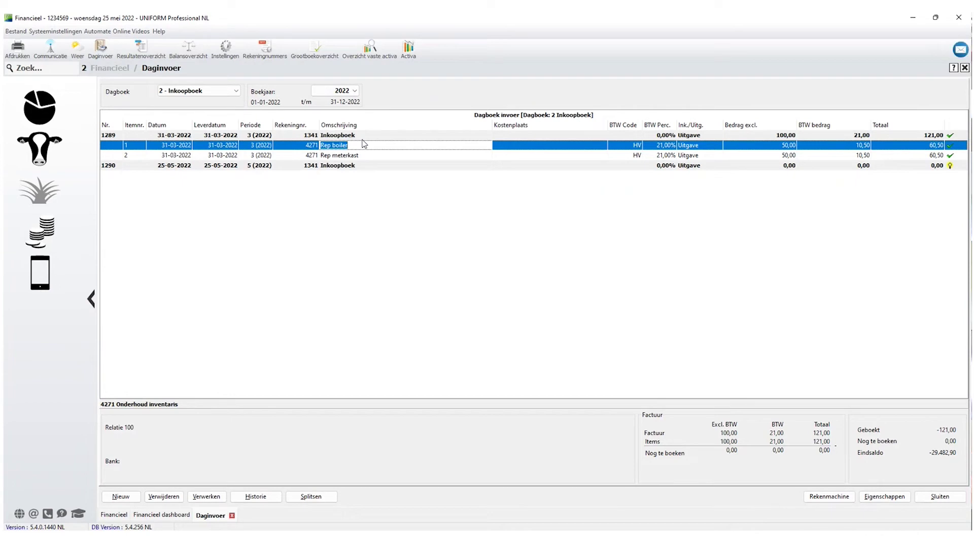
Open supplier Relatie 100's details on its Bankrekeningen page from booking 1289.
click(314, 136)
click(531, 136)
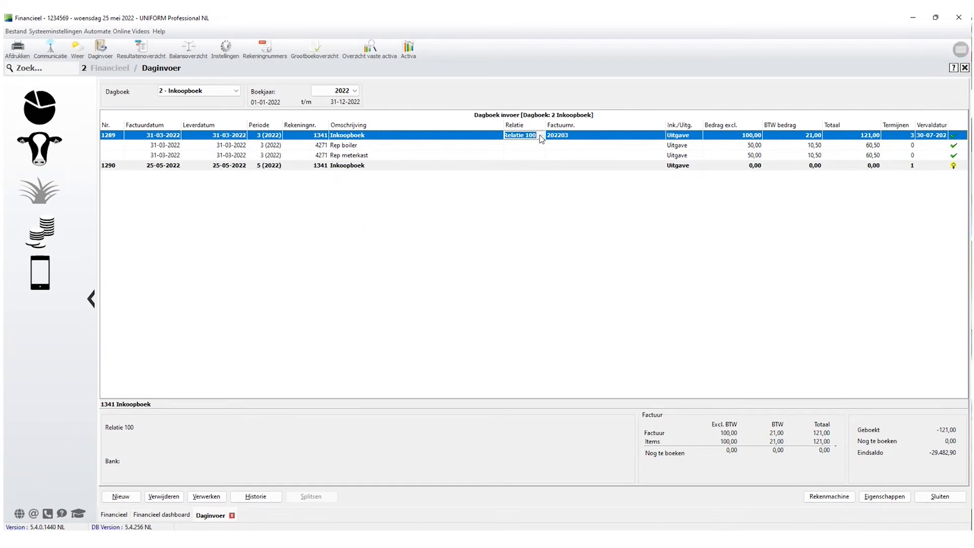
click(541, 136)
click(405, 385)
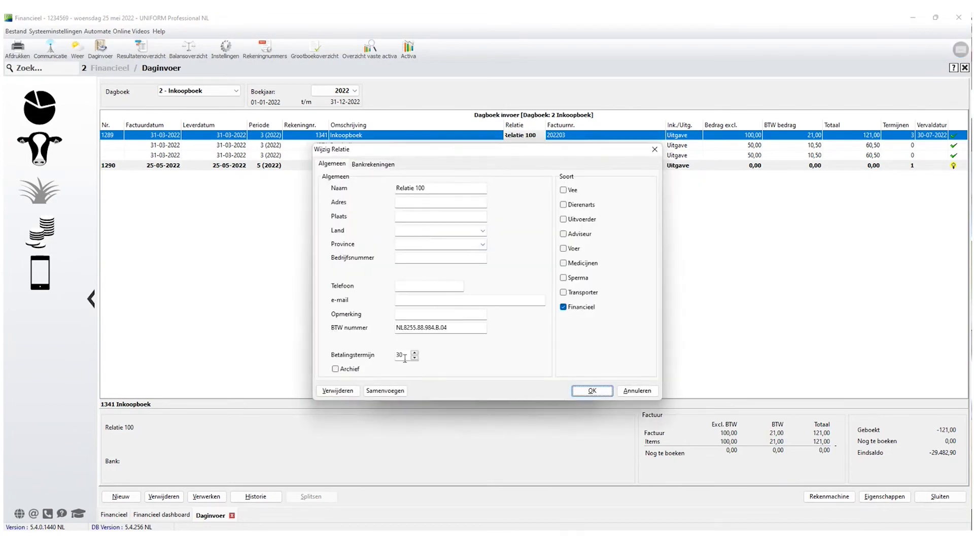
click(369, 167)
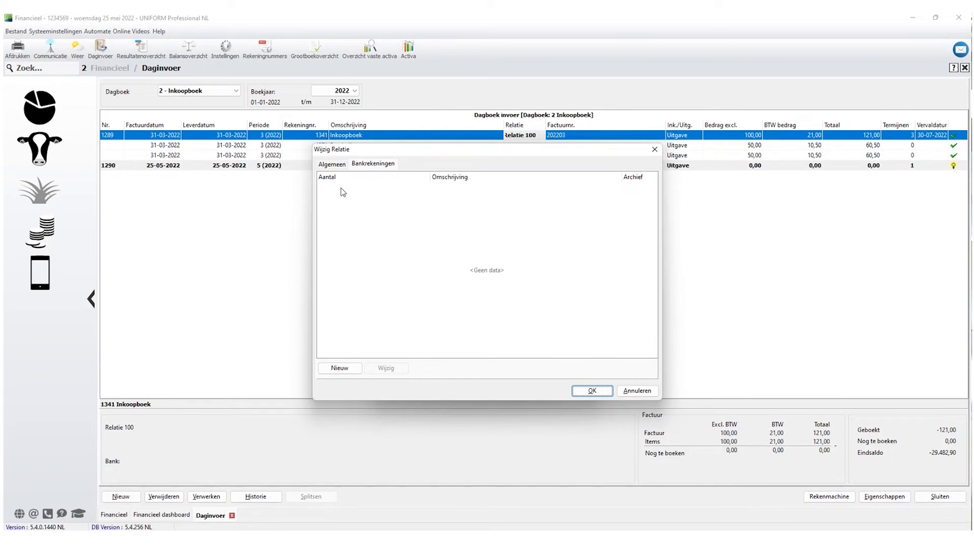
Add a new bank account with its account number and description Mech.bedrijf.
click(339, 369)
click(420, 222)
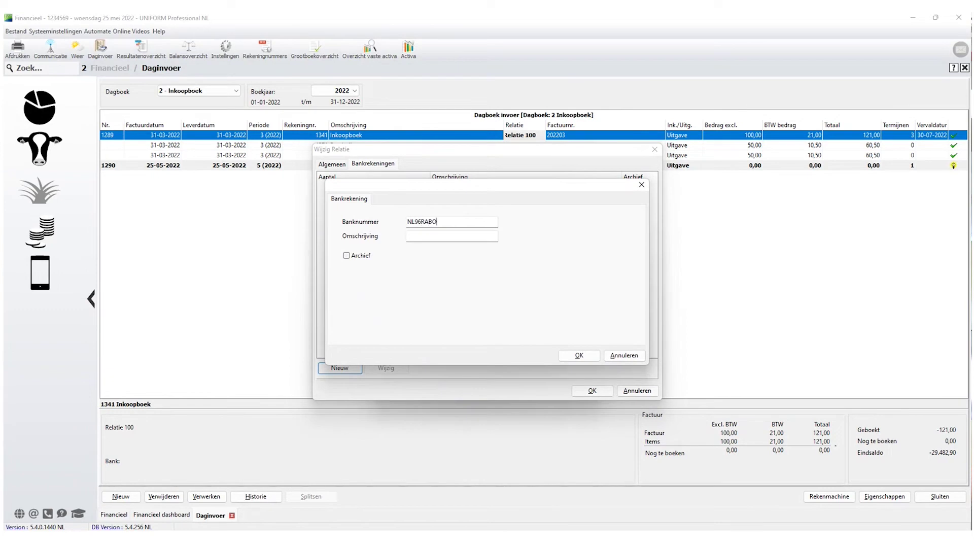
drag(441, 237, 404, 237)
click(575, 355)
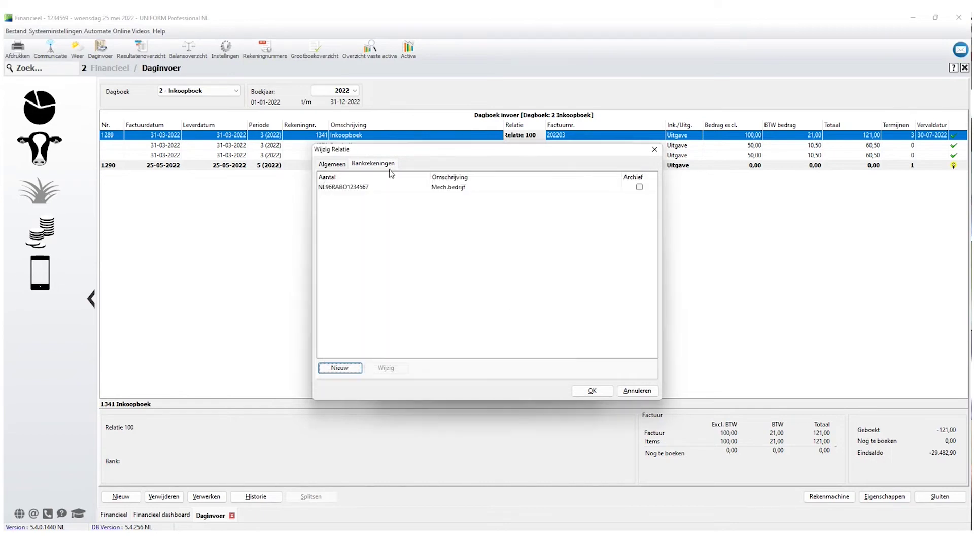
click(359, 189)
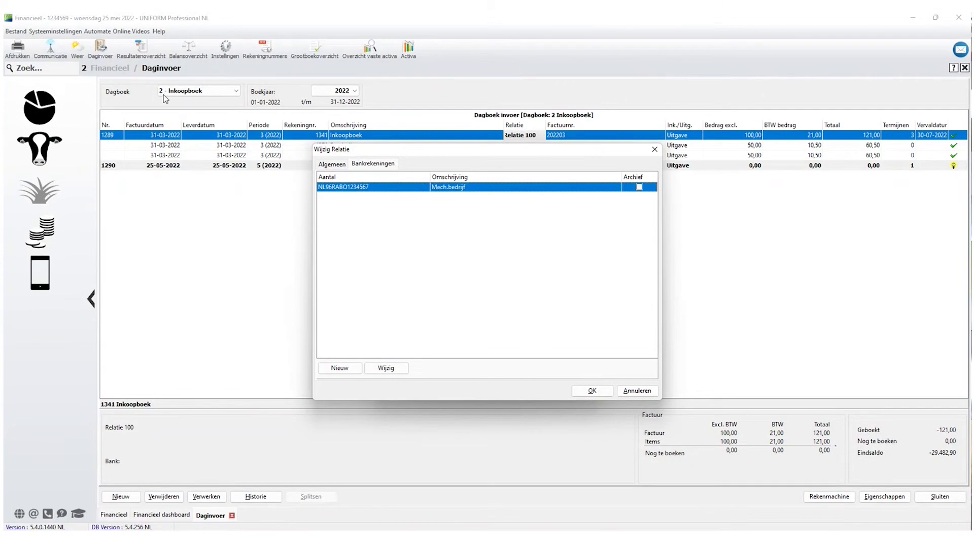
Save Relatie 100, check that Relatie 120 has no bank accounts, and keep Relatie 100.
click(592, 391)
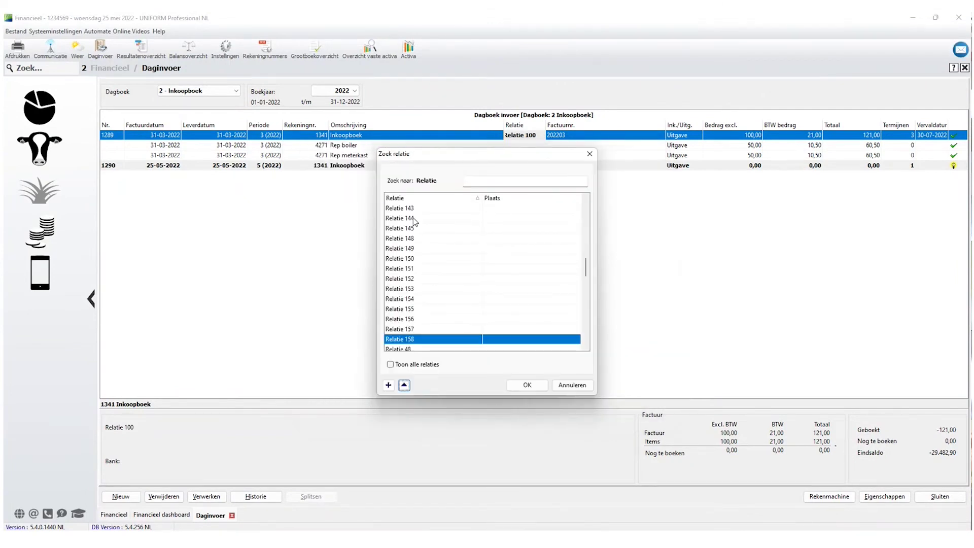
click(414, 222)
scroll(413, 221, up, 8)
click(410, 221)
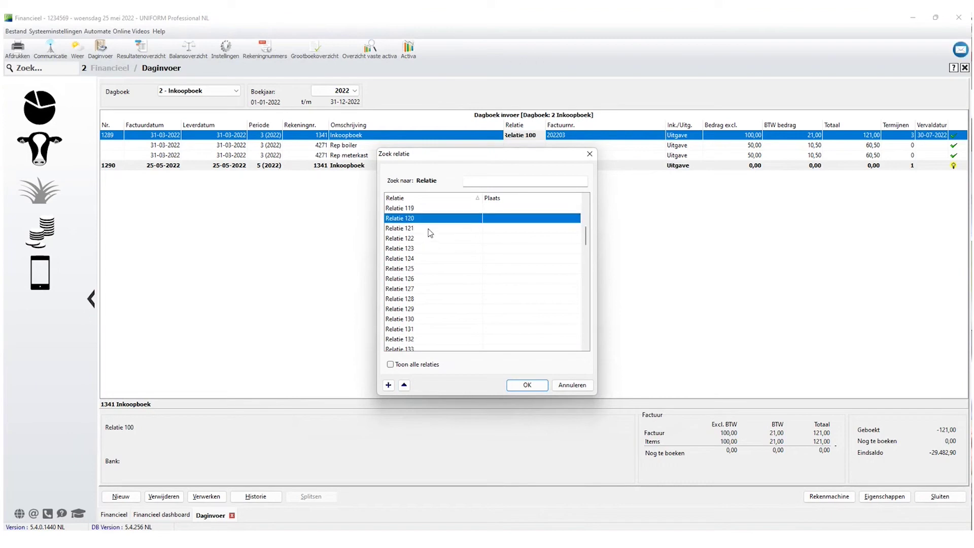
click(403, 385)
click(386, 165)
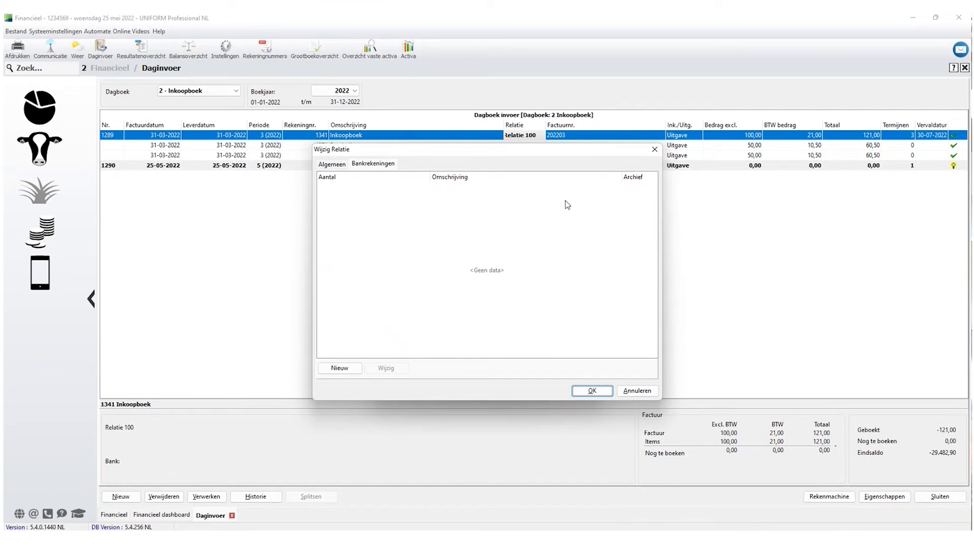
key(Escape)
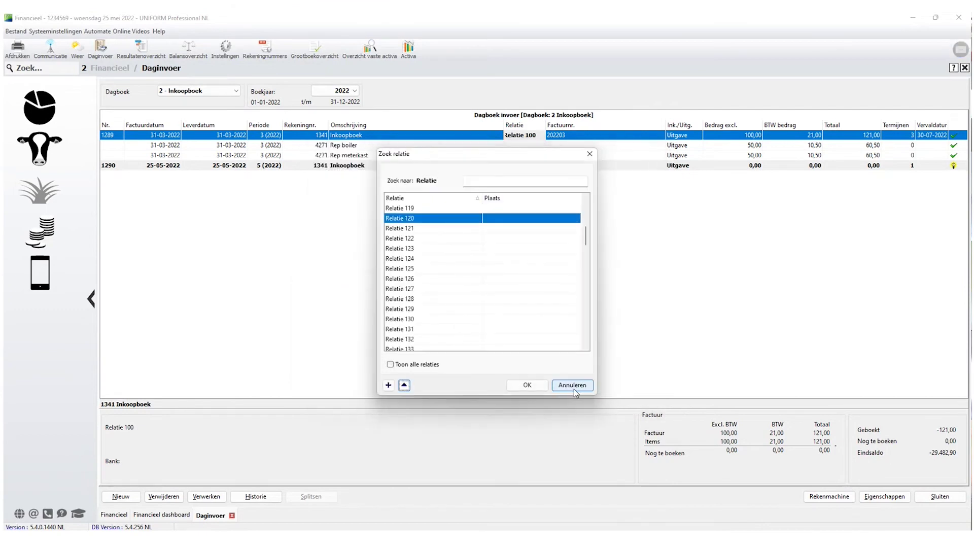
click(573, 385)
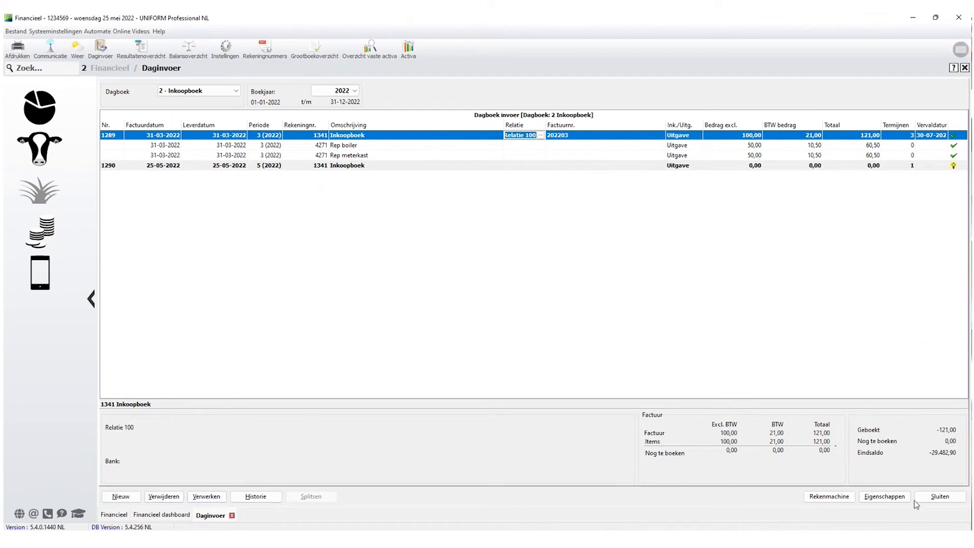
Process booking 1289 again and open the Openstaande facturen (samenvatting) report.
click(206, 496)
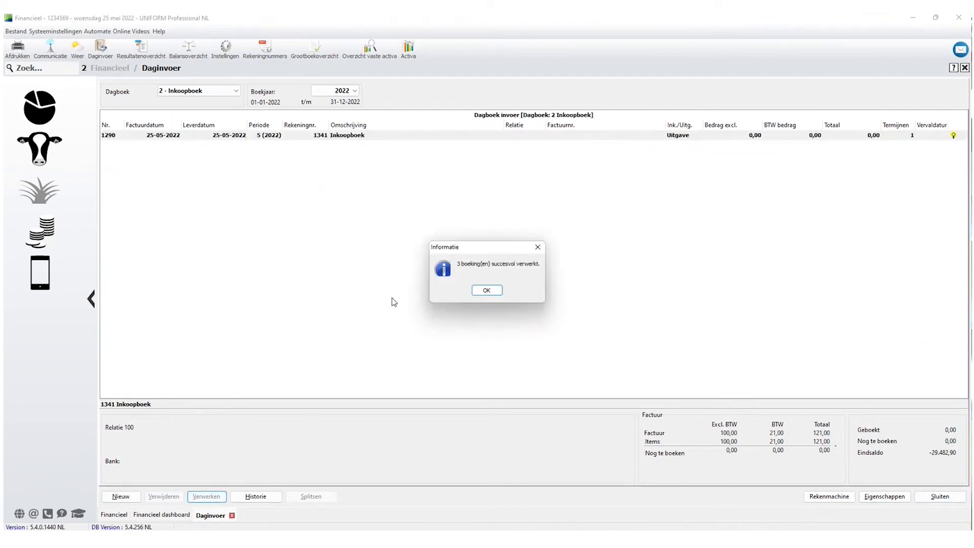
click(487, 292)
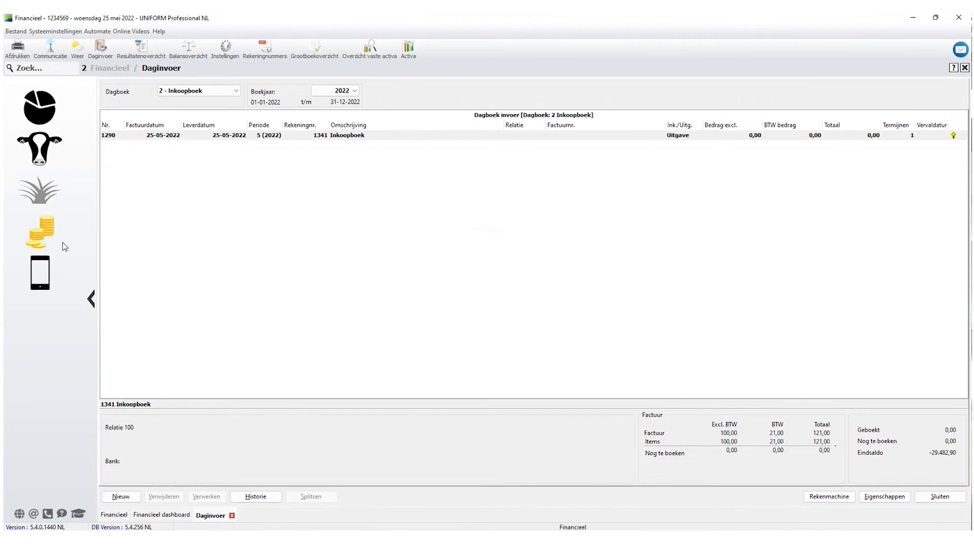
click(43, 238)
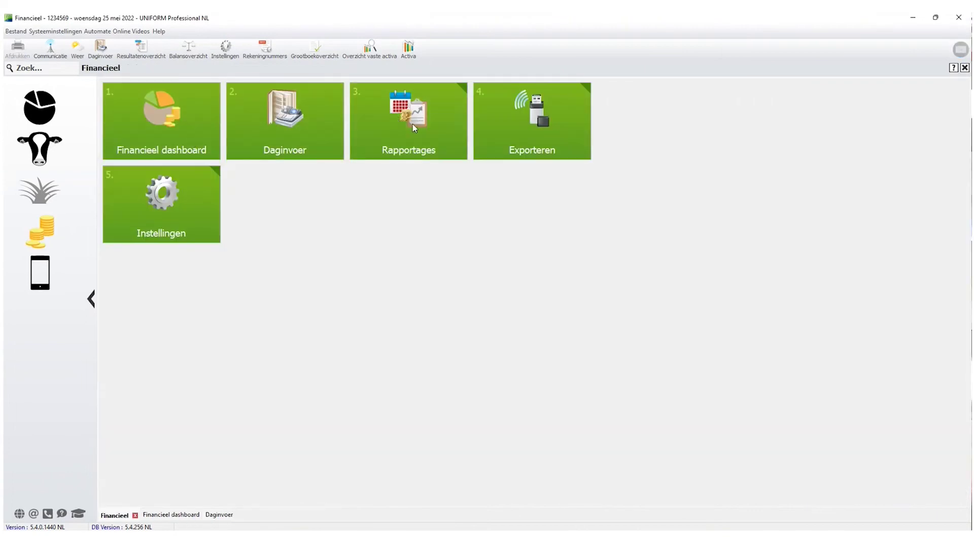
click(411, 122)
click(291, 130)
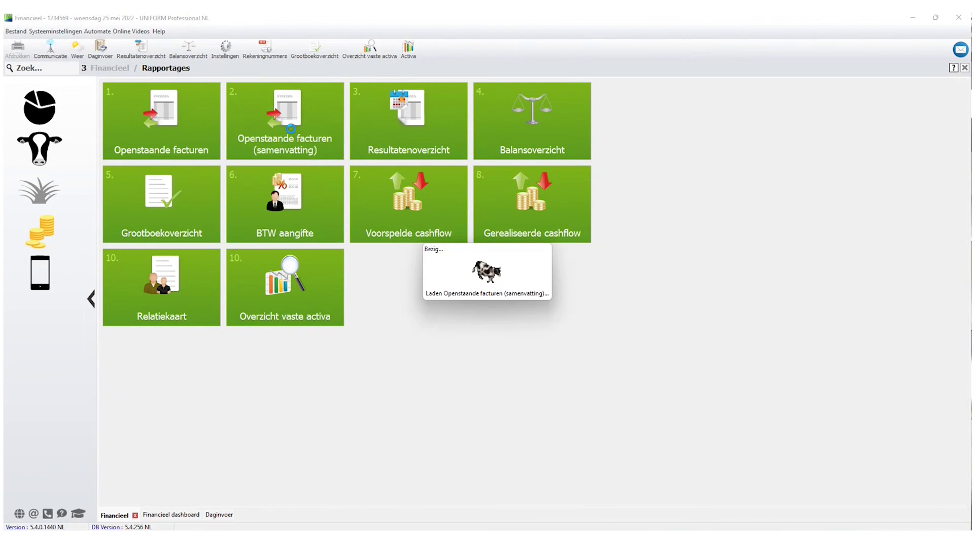
click(340, 275)
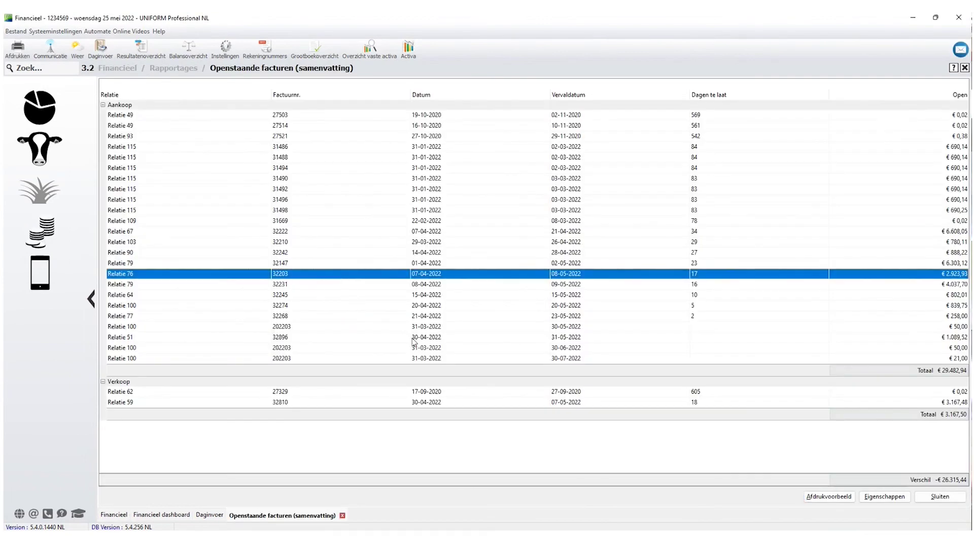
click(562, 338)
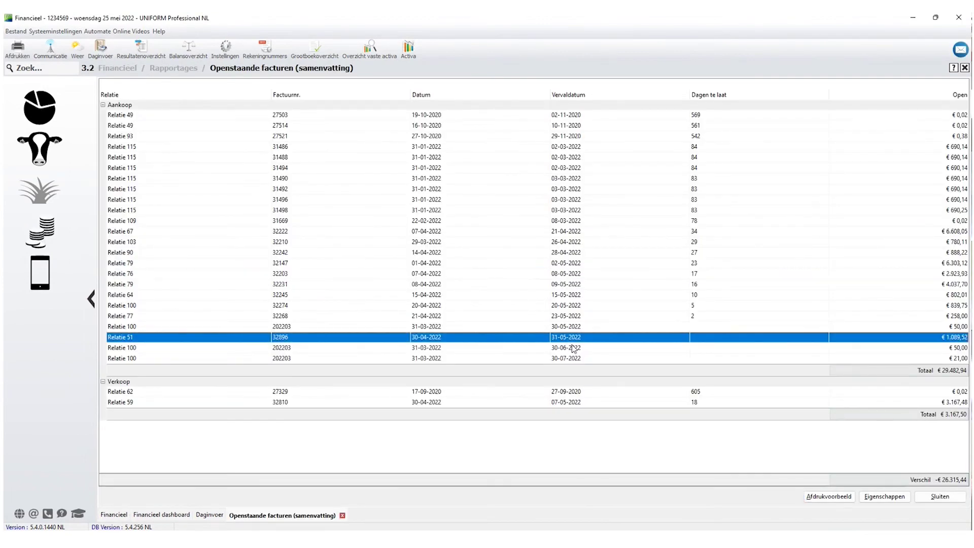
click(567, 349)
click(572, 358)
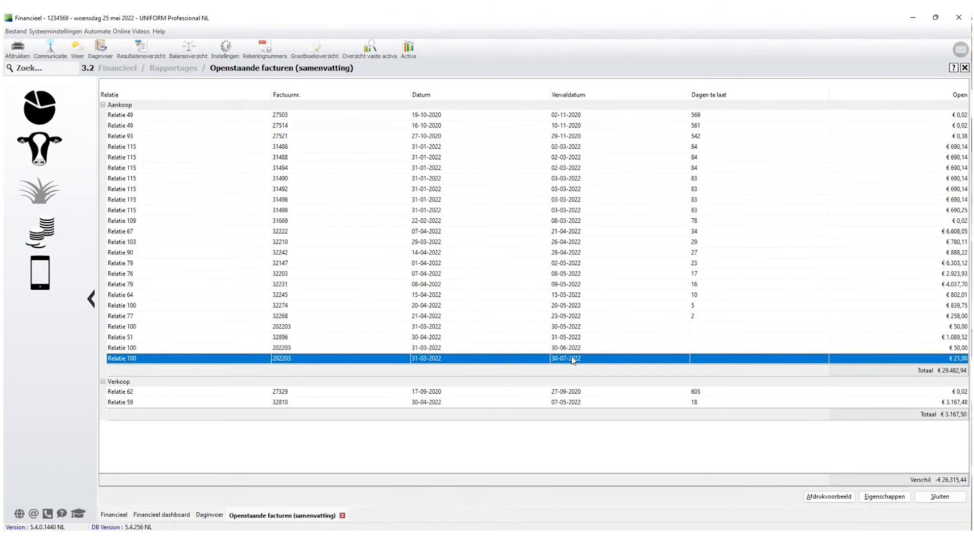
click(570, 328)
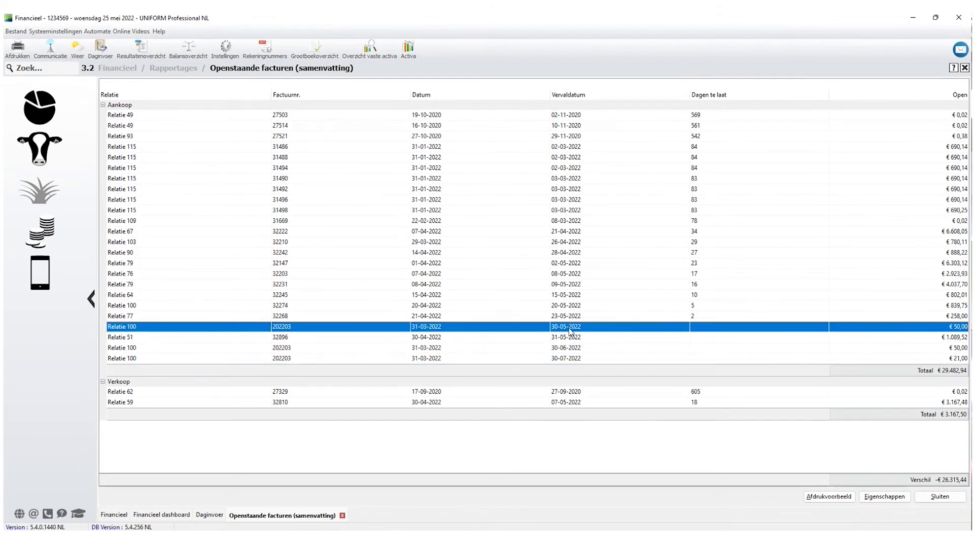
click(148, 93)
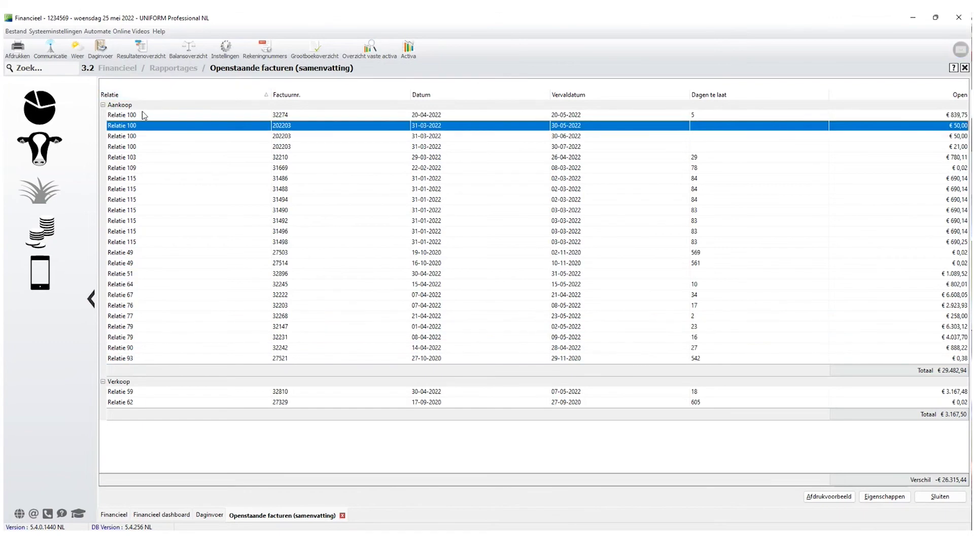
click(963, 136)
click(961, 147)
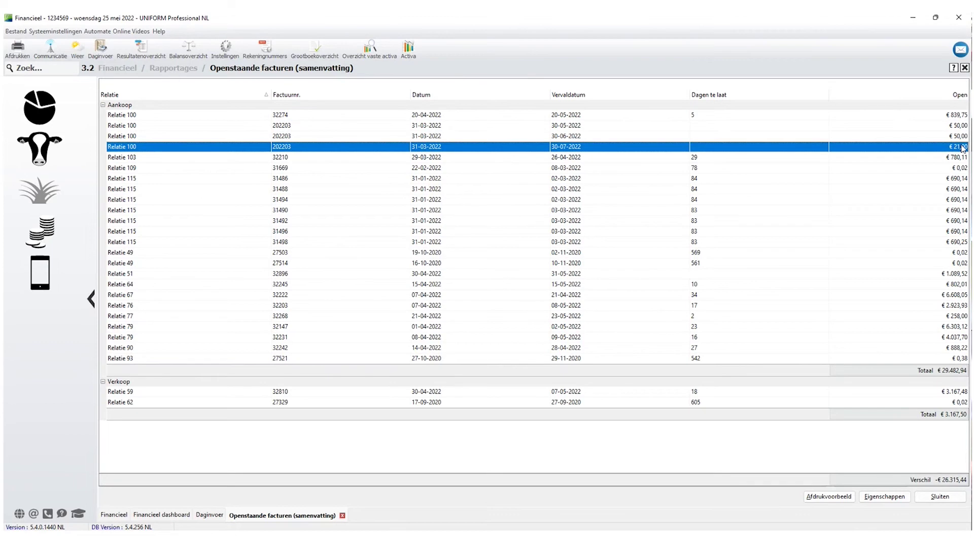
click(569, 136)
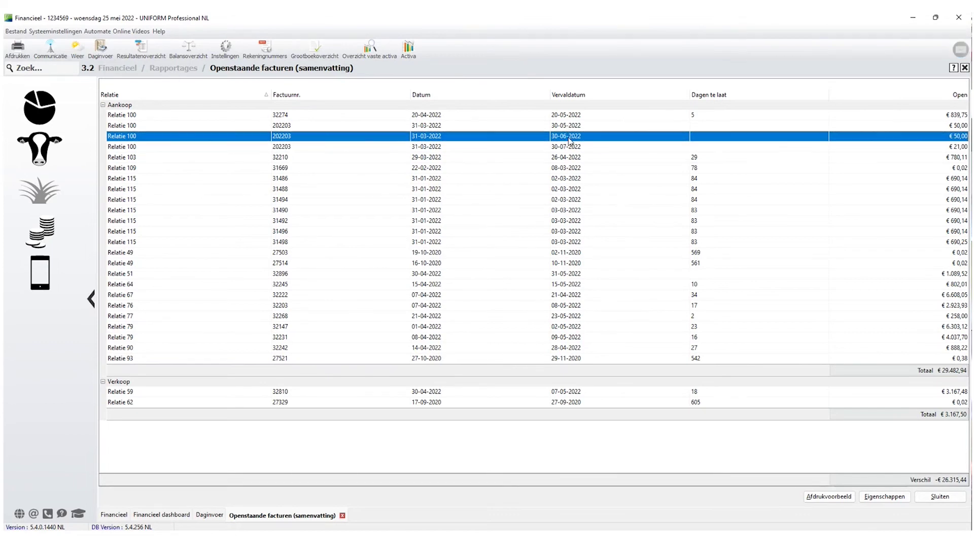
click(569, 148)
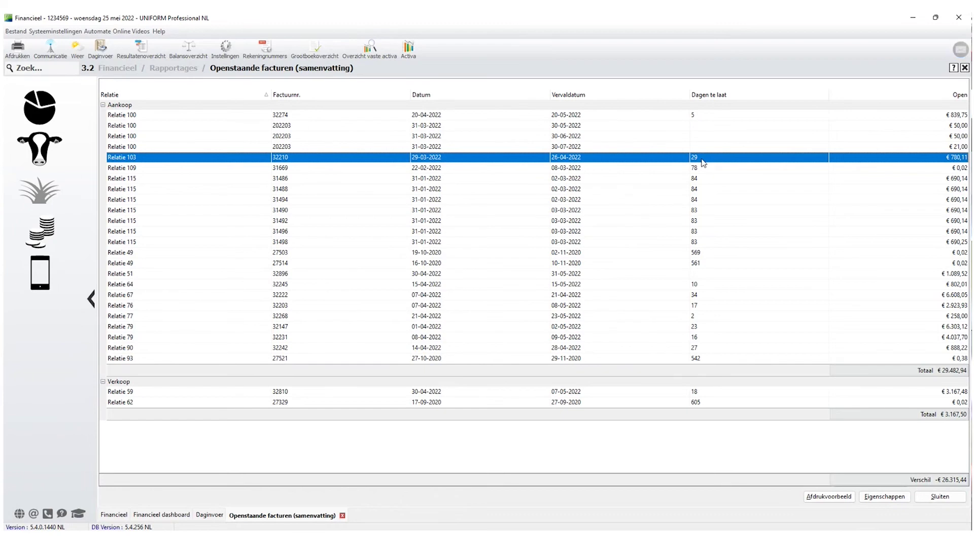
click(707, 252)
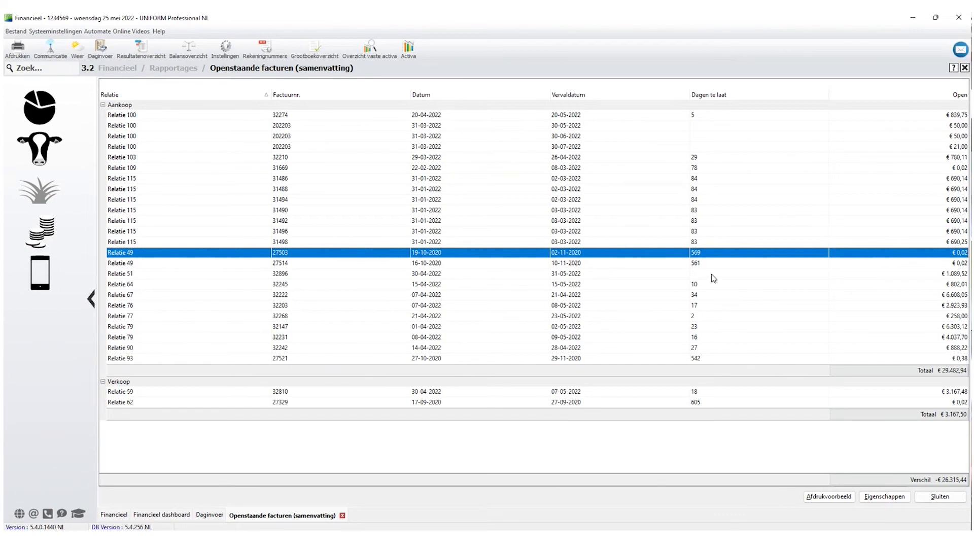
click(694, 264)
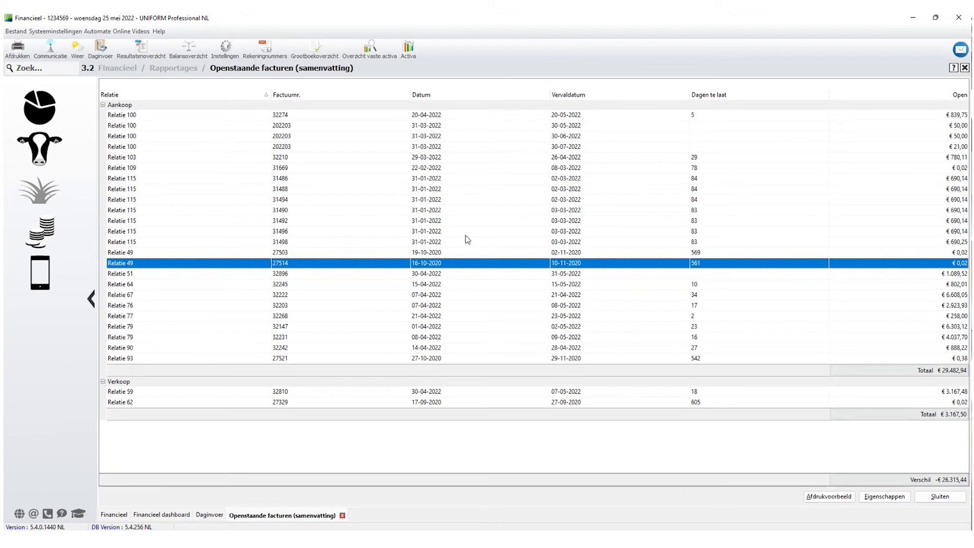
click(876, 495)
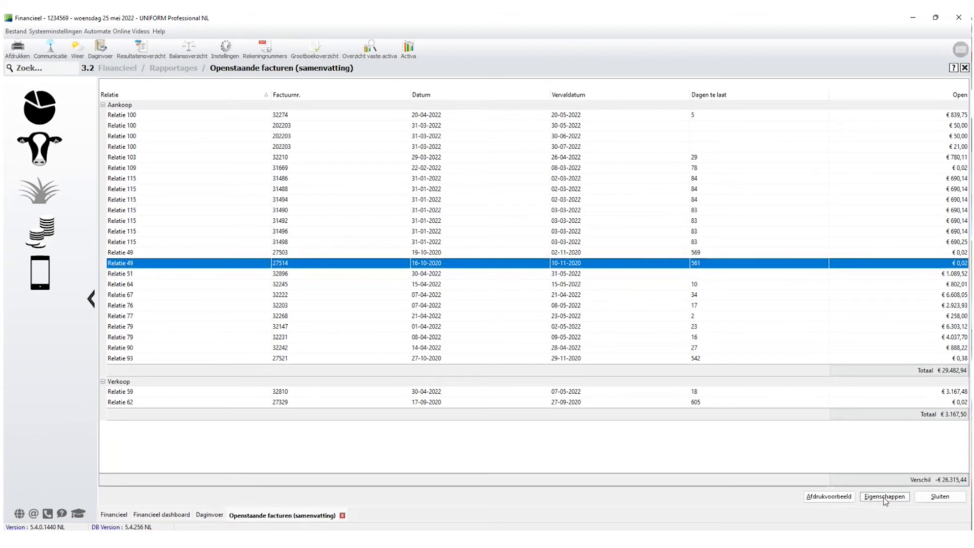
Show outstanding invoices as of 31-12-2021 and select Relatie 49's invoice 27503.
double_click(511, 276)
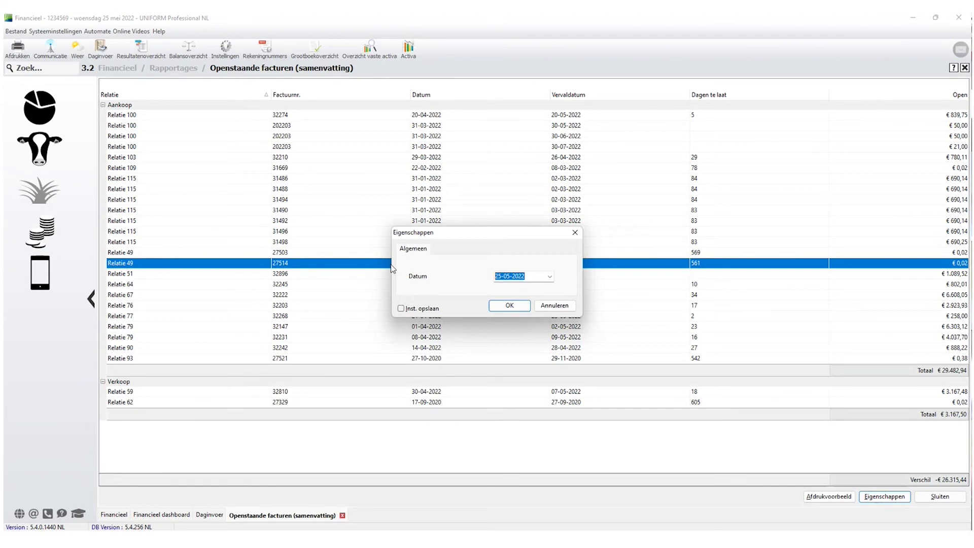
text(31-12-202)
click(510, 306)
click(550, 193)
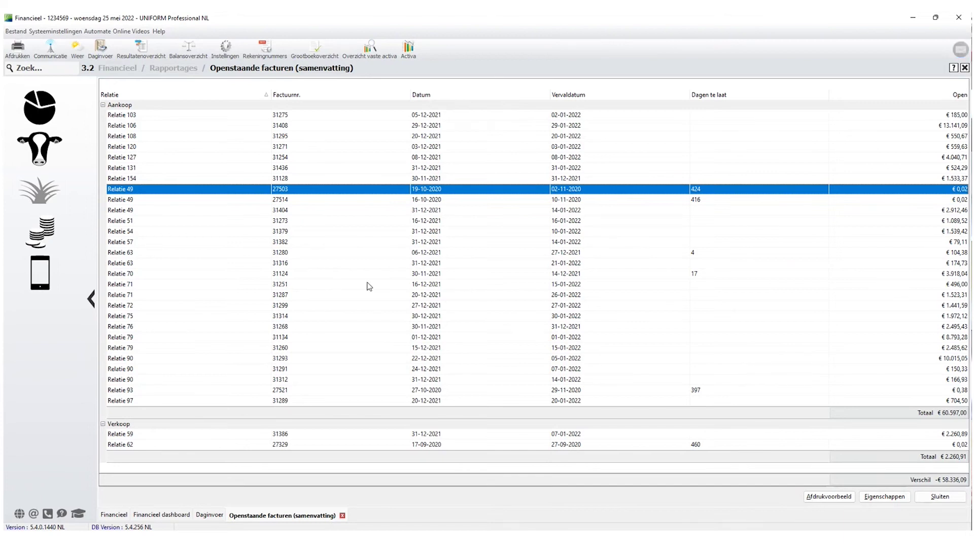
Recheck the report date without changing it, then close the outstanding invoices report.
click(884, 496)
drag(531, 276, 490, 277)
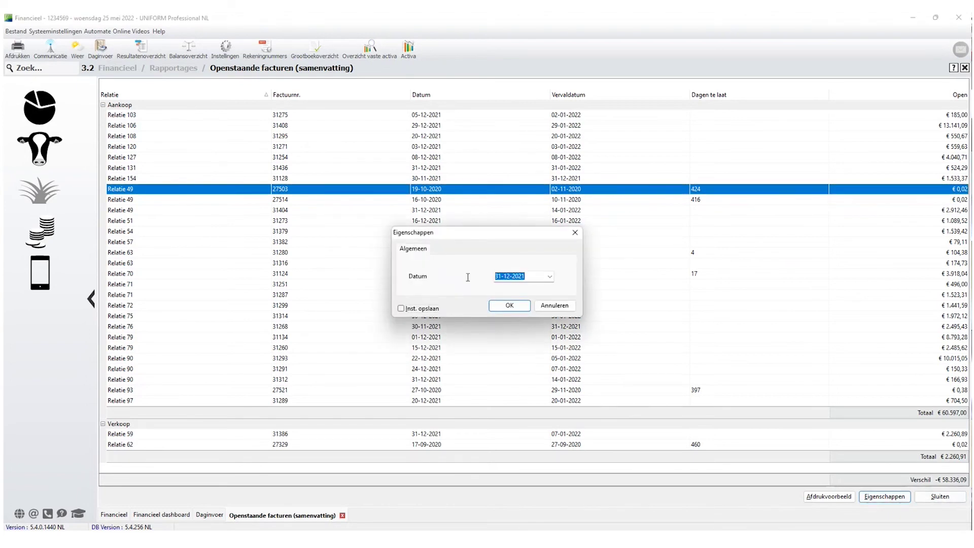
click(560, 308)
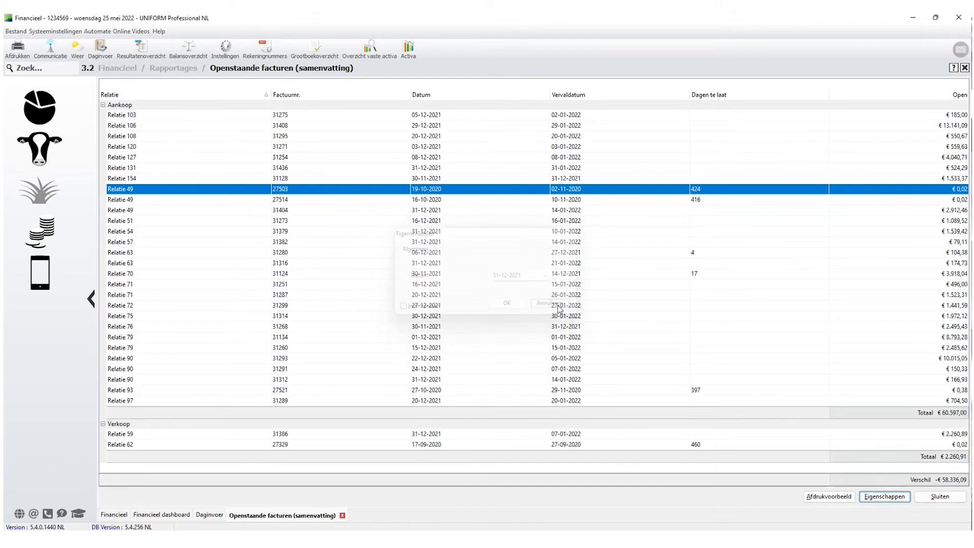
click(951, 502)
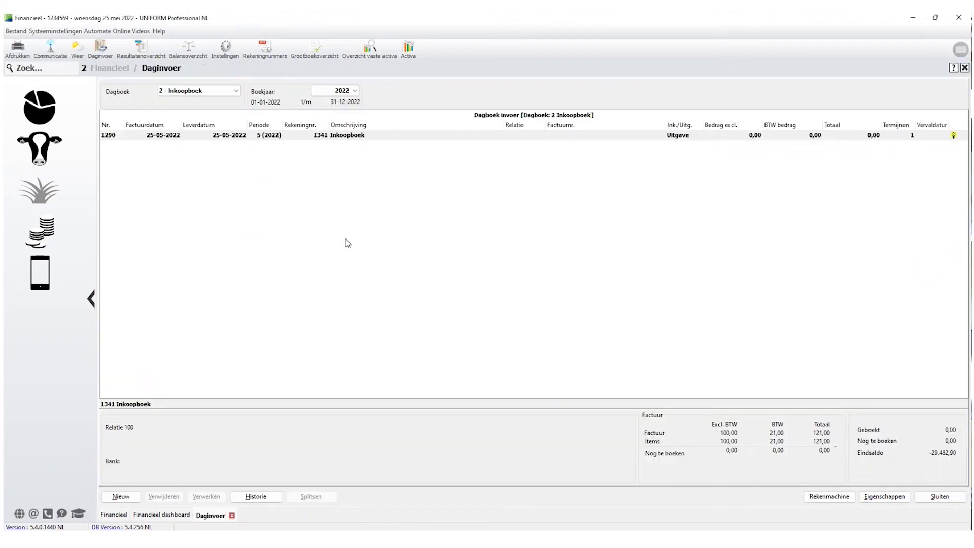
Close Daginvoer and open the Relatiekaart report under Financieel Rapportages.
key(Escape)
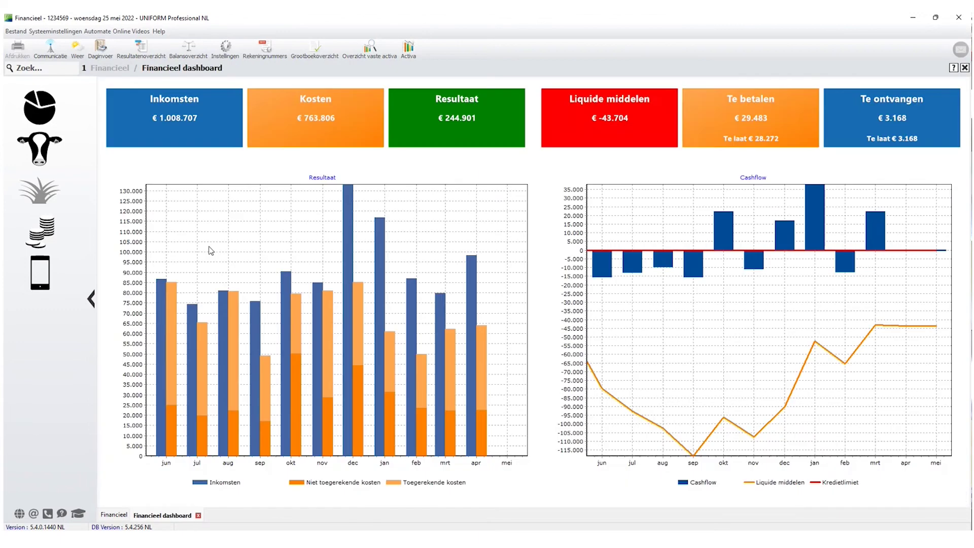
click(44, 236)
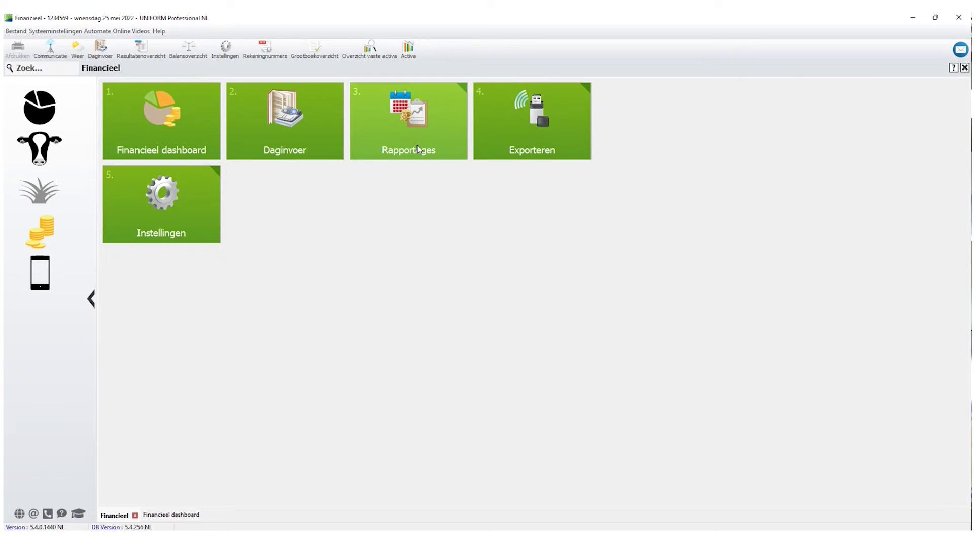
click(417, 145)
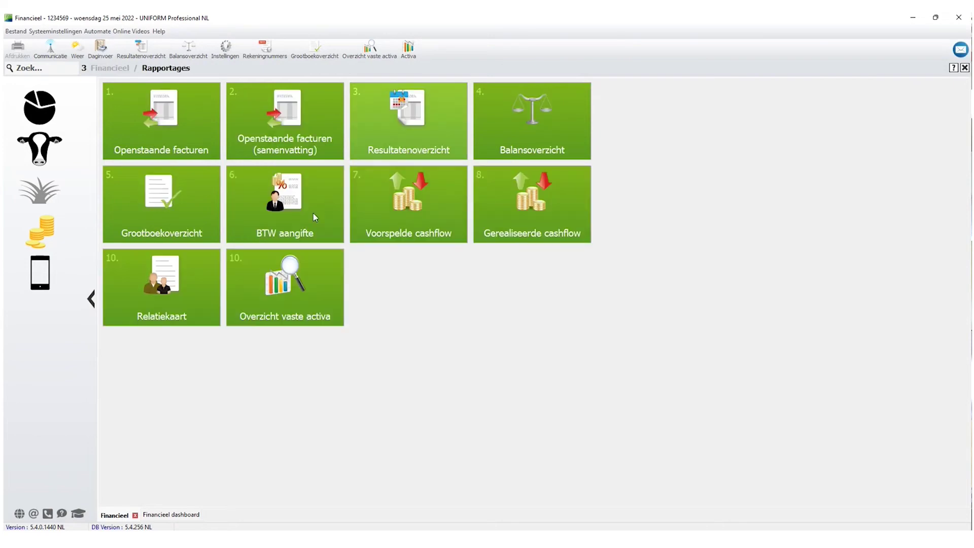
click(164, 296)
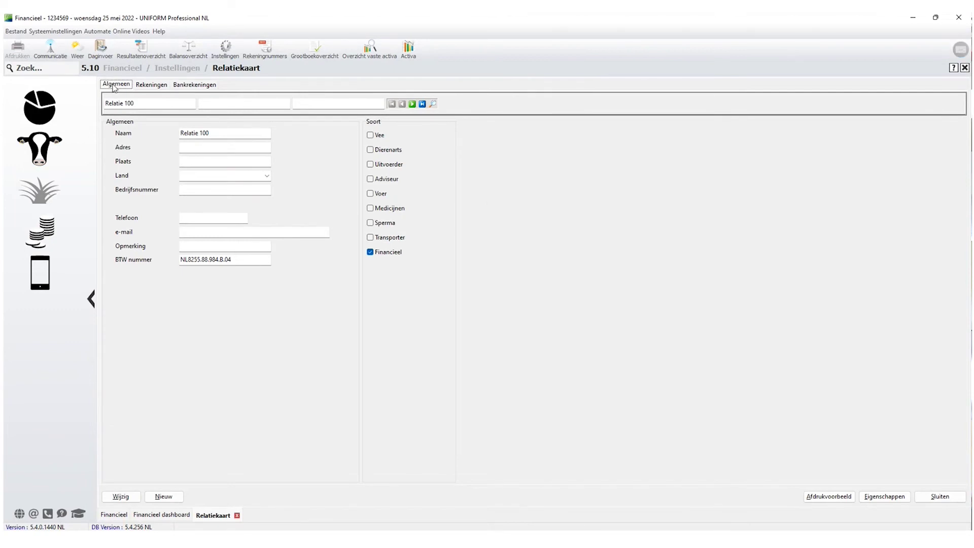
Check Relatie 100's bank account entry, then list its four 2022 invoices.
click(154, 85)
click(187, 85)
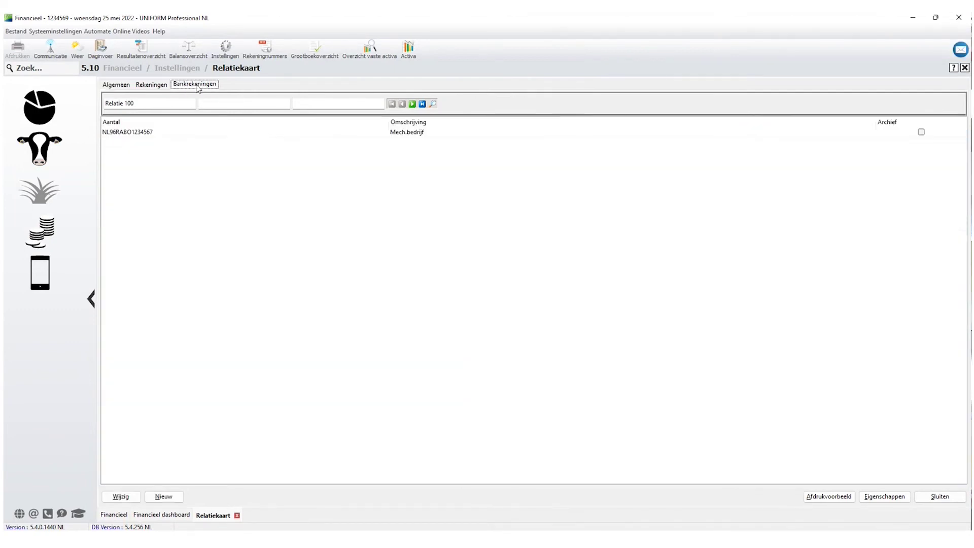
click(134, 133)
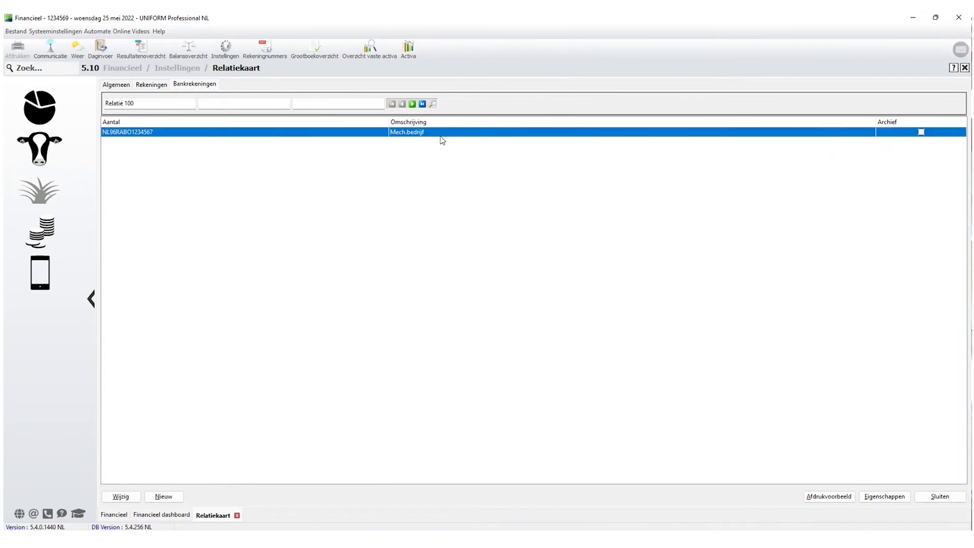
click(150, 85)
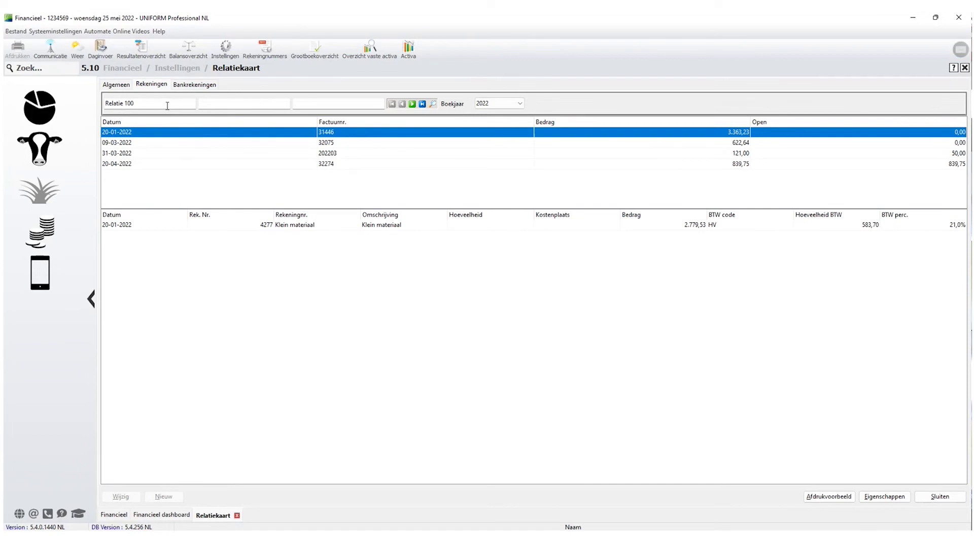
Set Boekjaar to Alle jaren and browse the 2020 and 2021 invoices and lines.
click(522, 106)
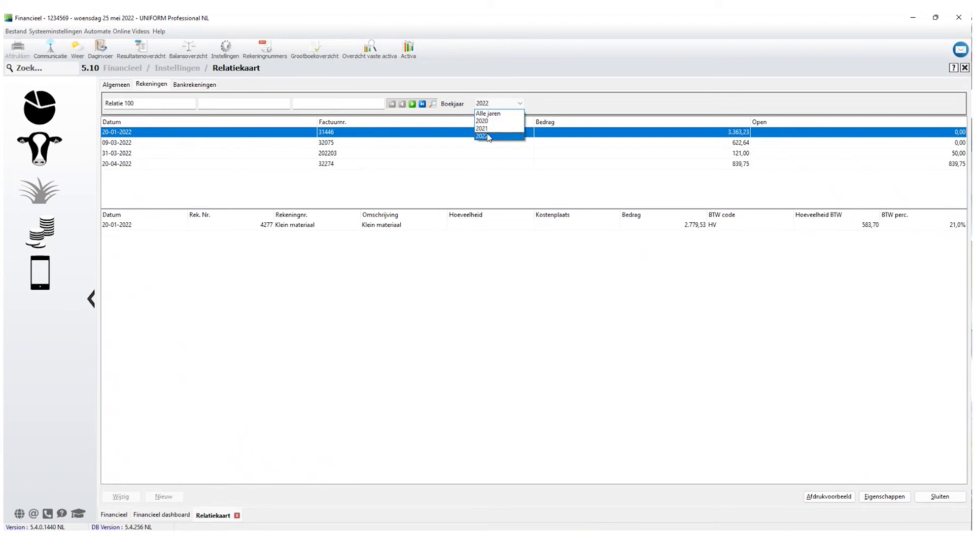
click(491, 114)
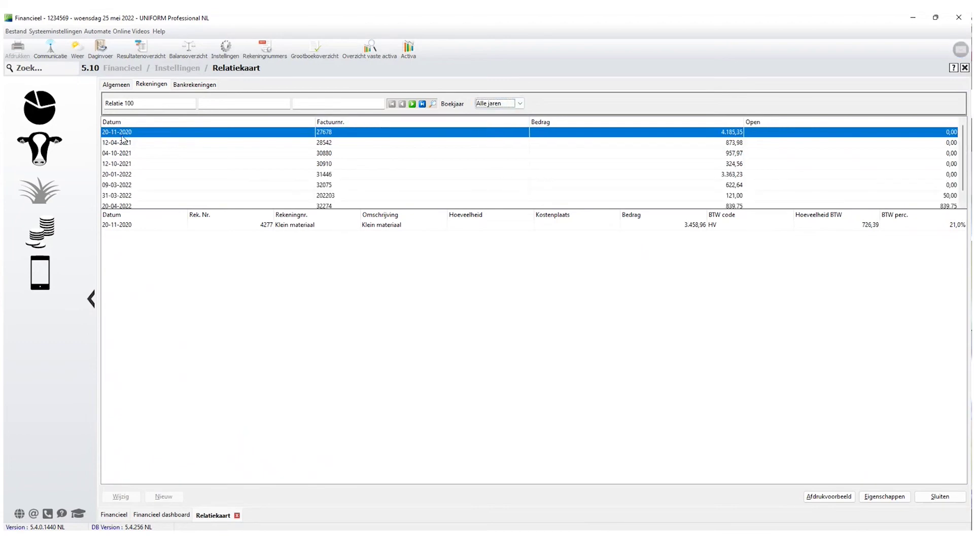
click(325, 135)
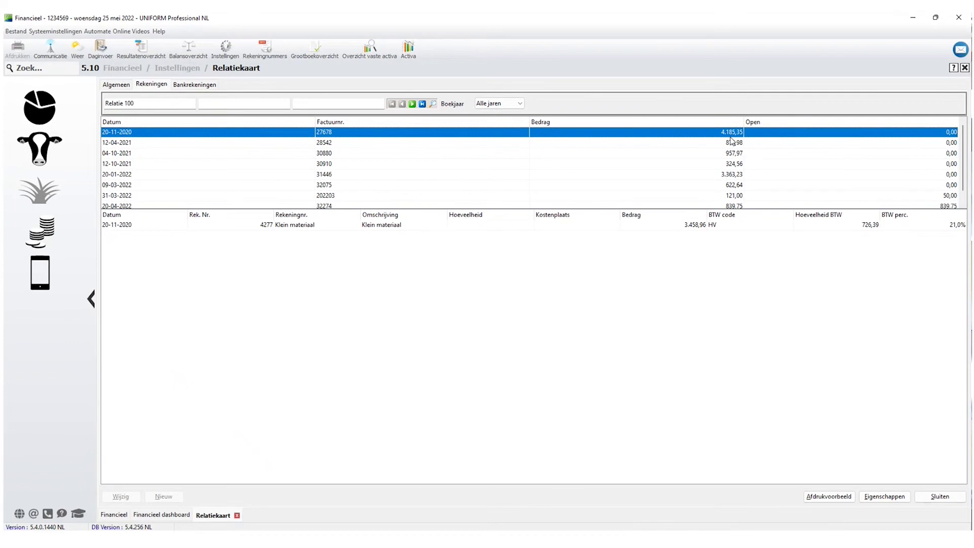
click(265, 226)
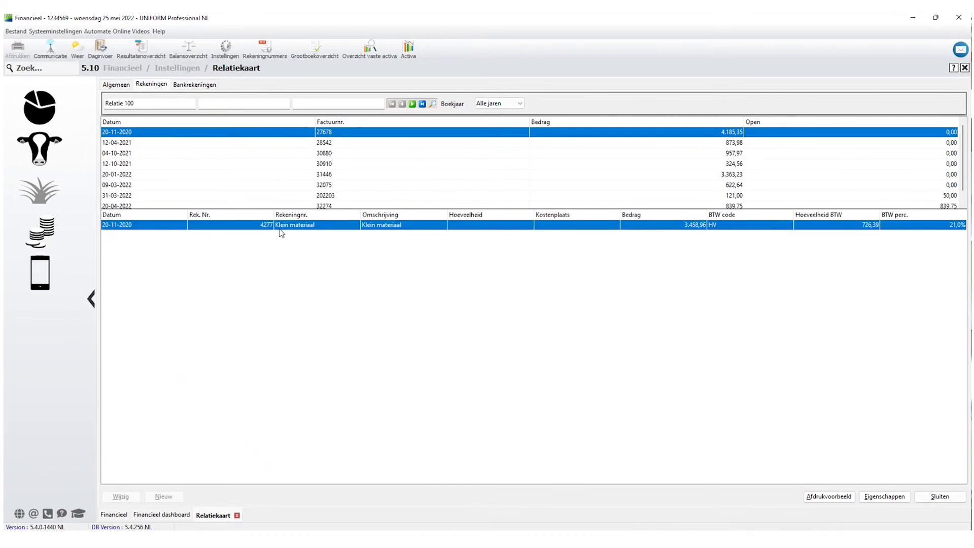
click(327, 145)
click(327, 150)
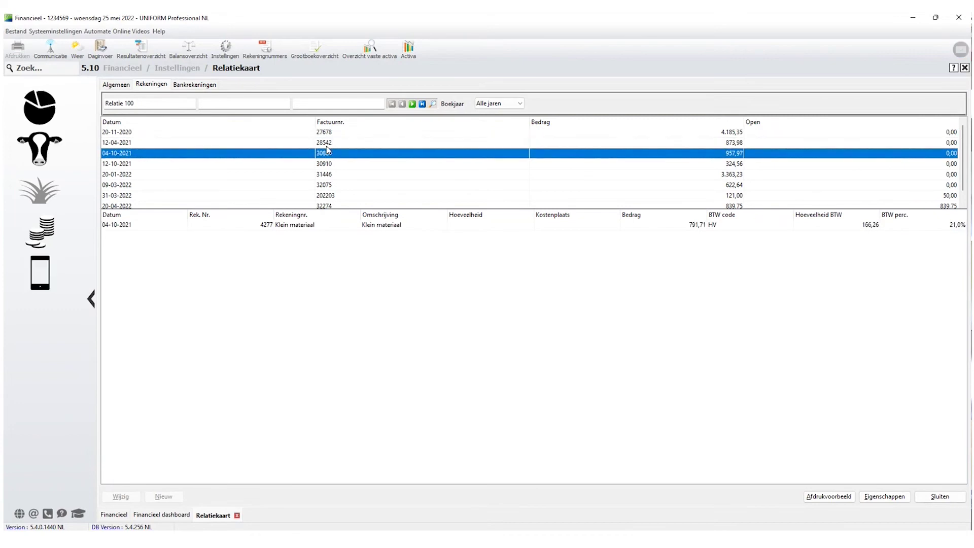
scroll(327, 153, down, 1)
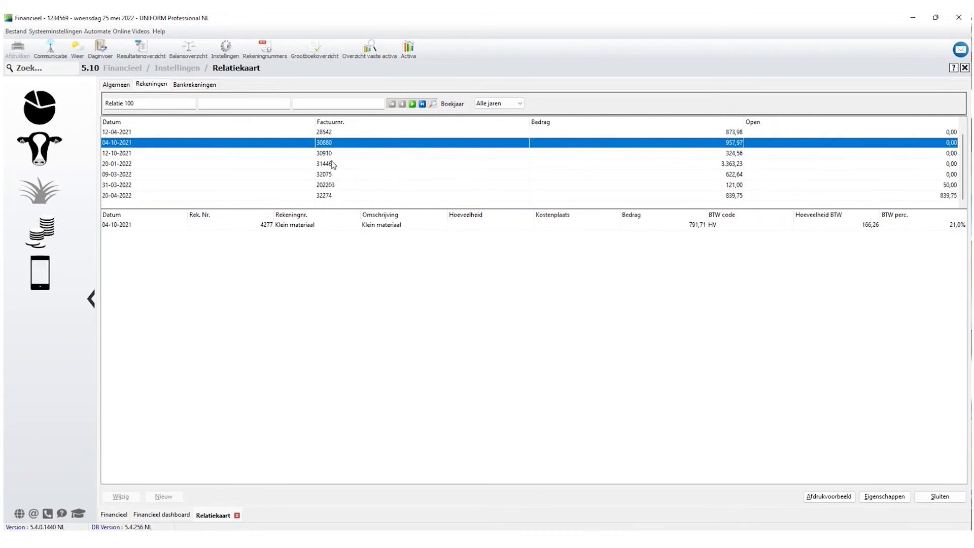
Review invoice 202203's Rep boiler and Rep meterkast lines, step through invoices, then close the card.
click(325, 186)
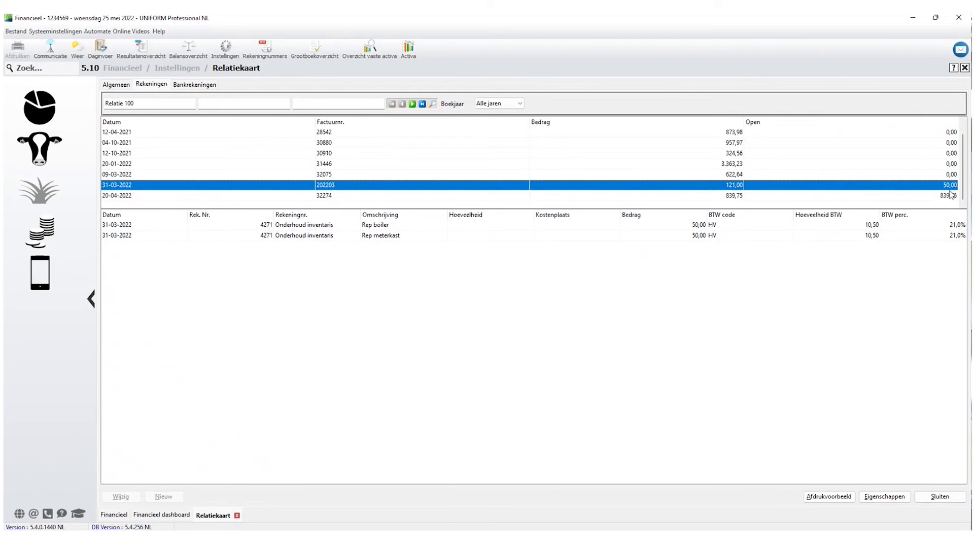
click(701, 228)
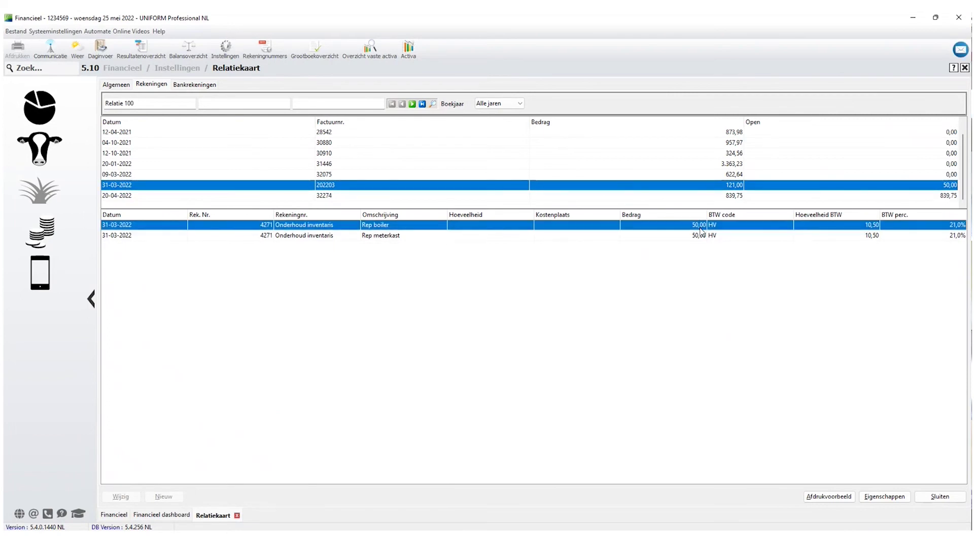
click(699, 235)
click(700, 227)
click(700, 236)
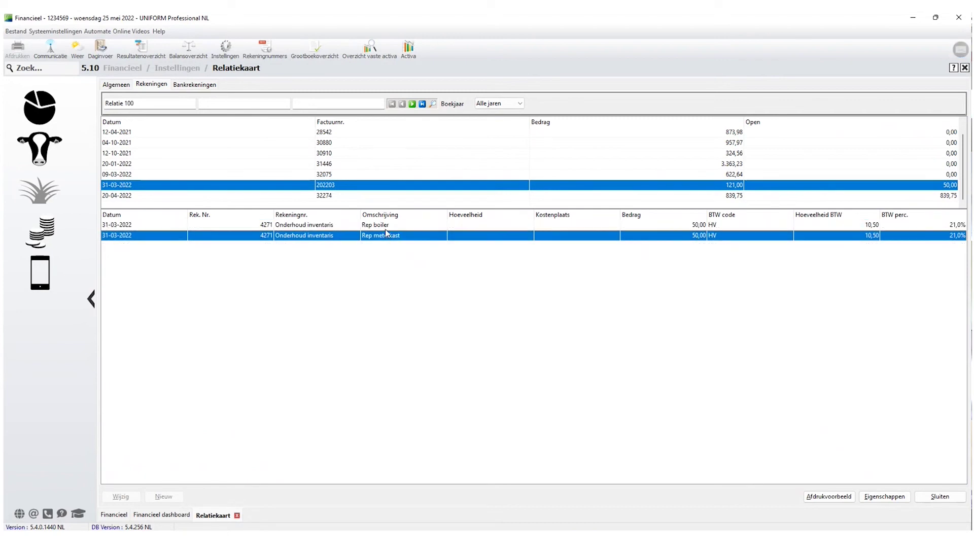
click(323, 196)
key(Up)
key(Up)
key(Up)
key(Up)
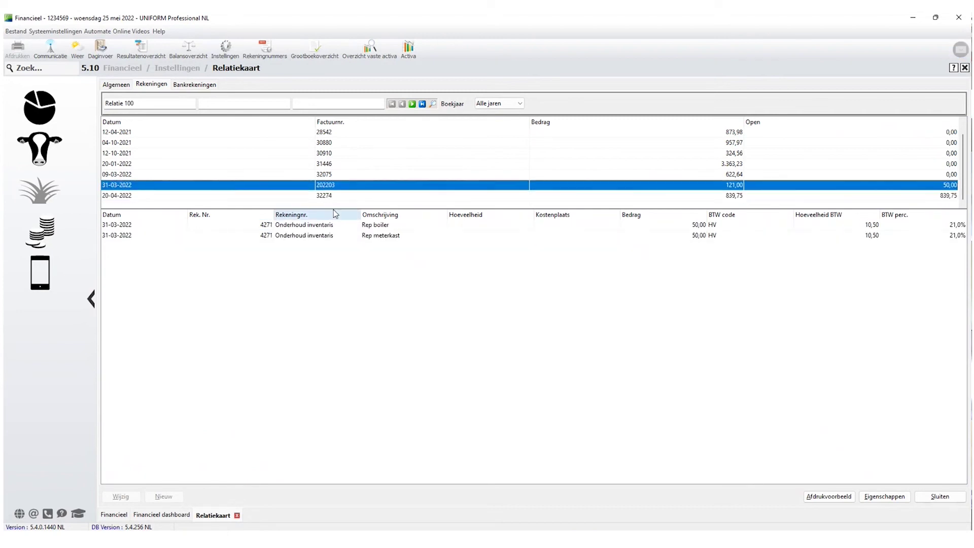
key(Up)
key(Up)
key(Up)
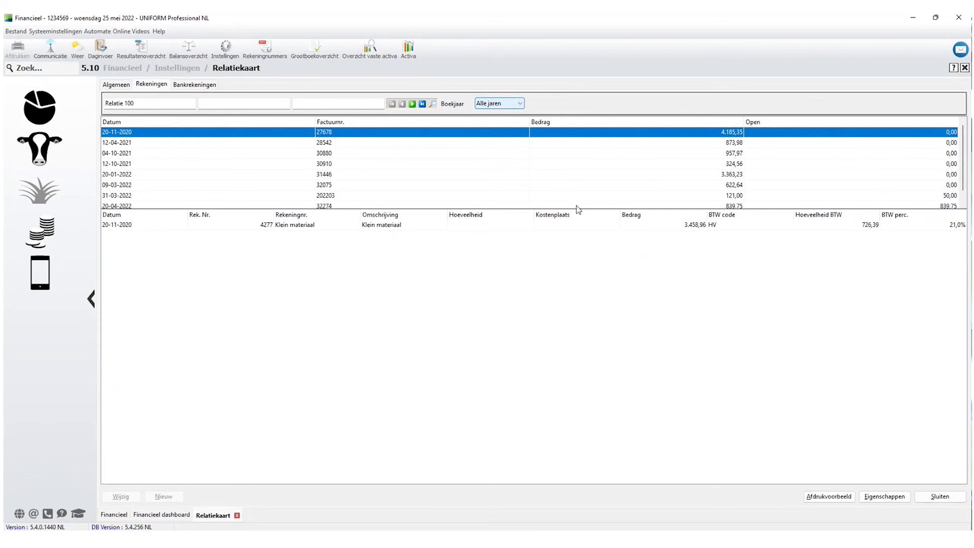
click(939, 497)
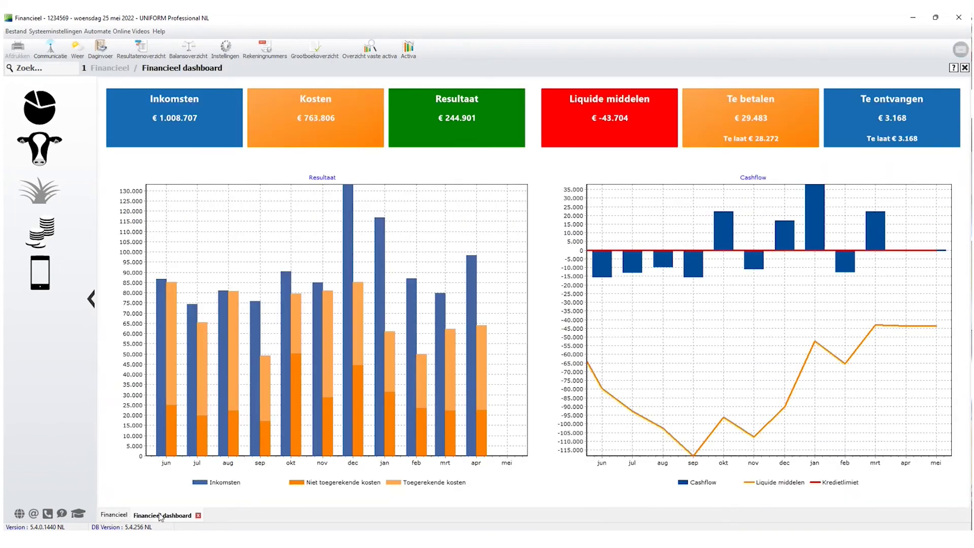
Open Bankboek Daginvoer for Boekjaar 2022 and reopen all processed bookings from Historie.
click(32, 231)
click(295, 133)
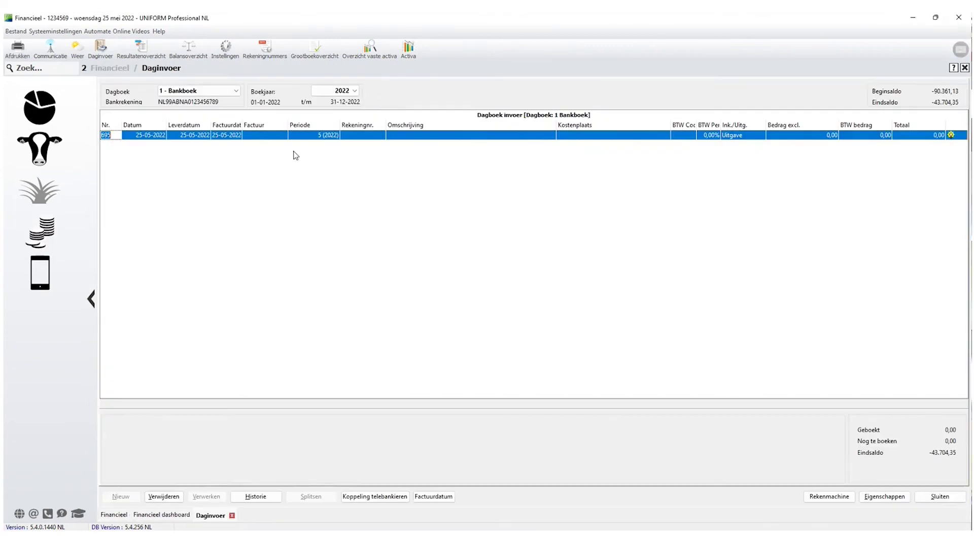
click(335, 92)
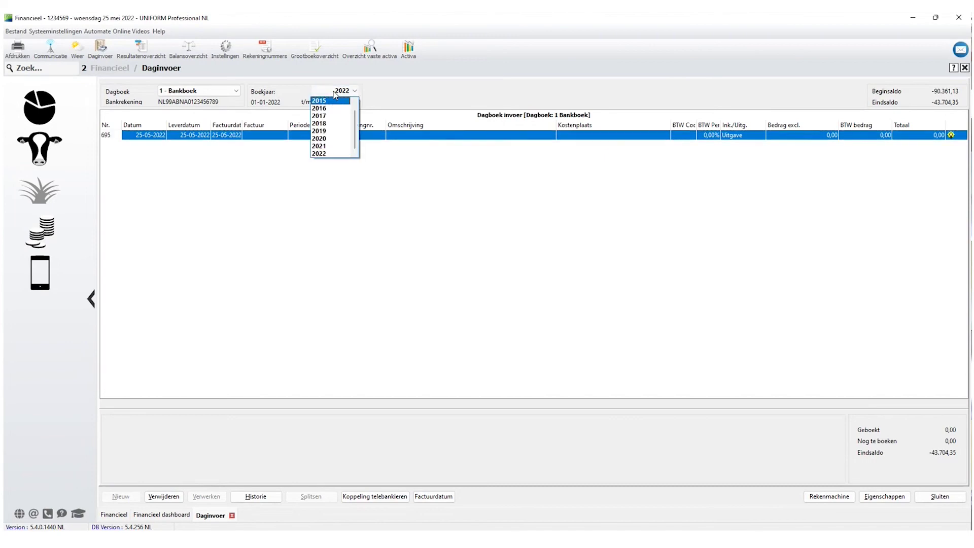
click(430, 304)
key(alt+h)
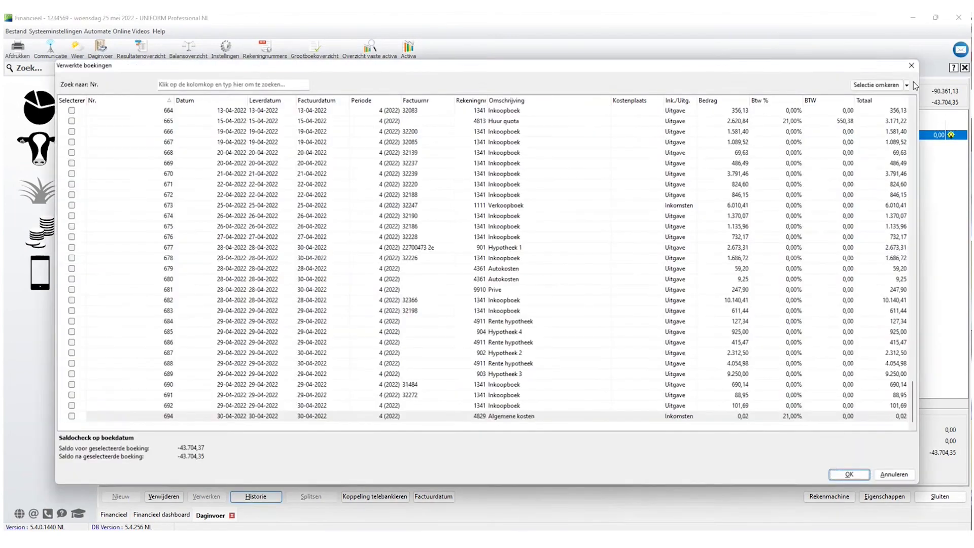
click(891, 85)
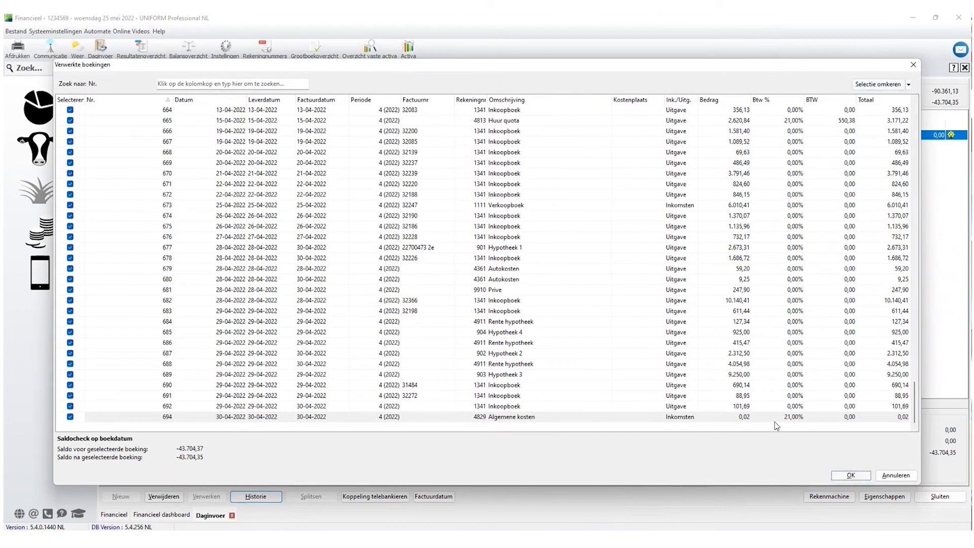
click(850, 477)
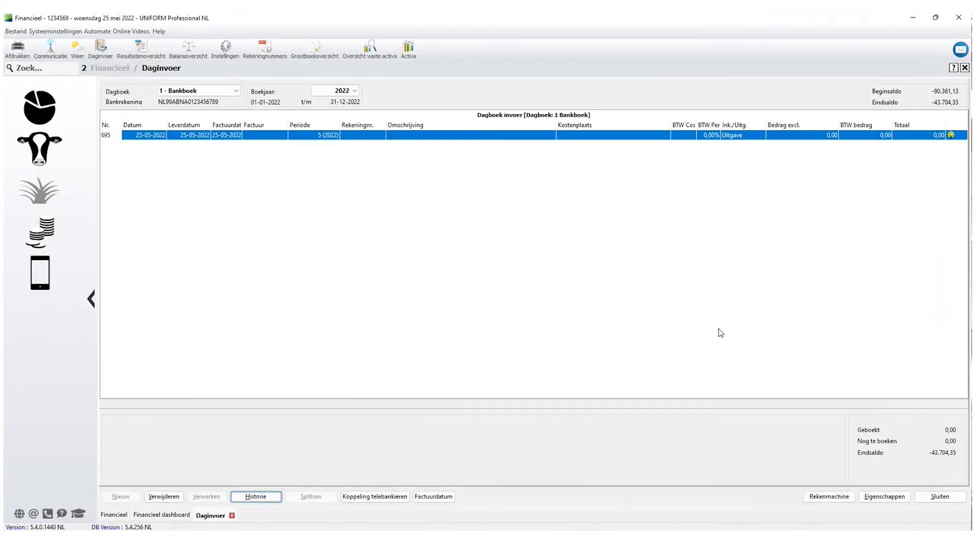
Review reopened bookings 484 and 486 (Hypotheek 5), then reprocess all 231 Bankboek bookings.
drag(962, 375, 955, 104)
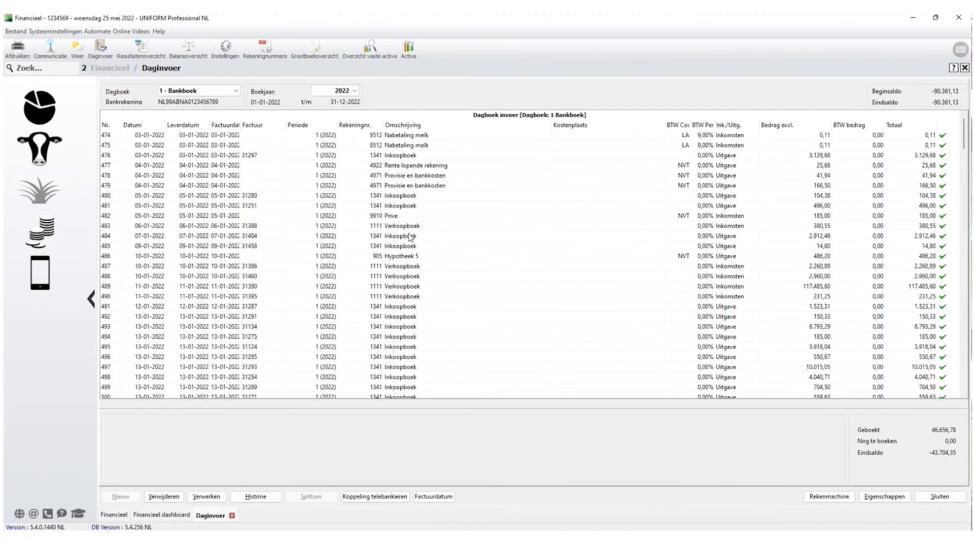
click(461, 233)
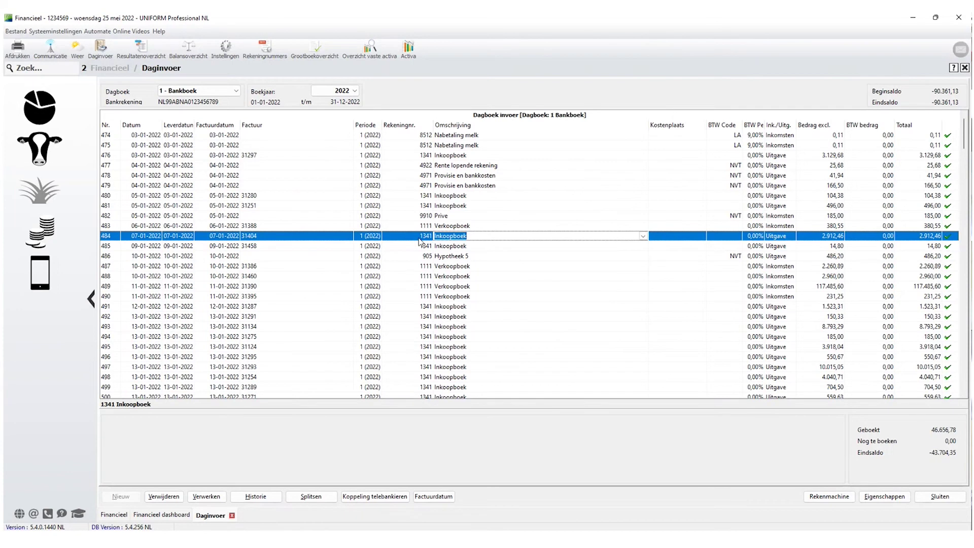
click(304, 238)
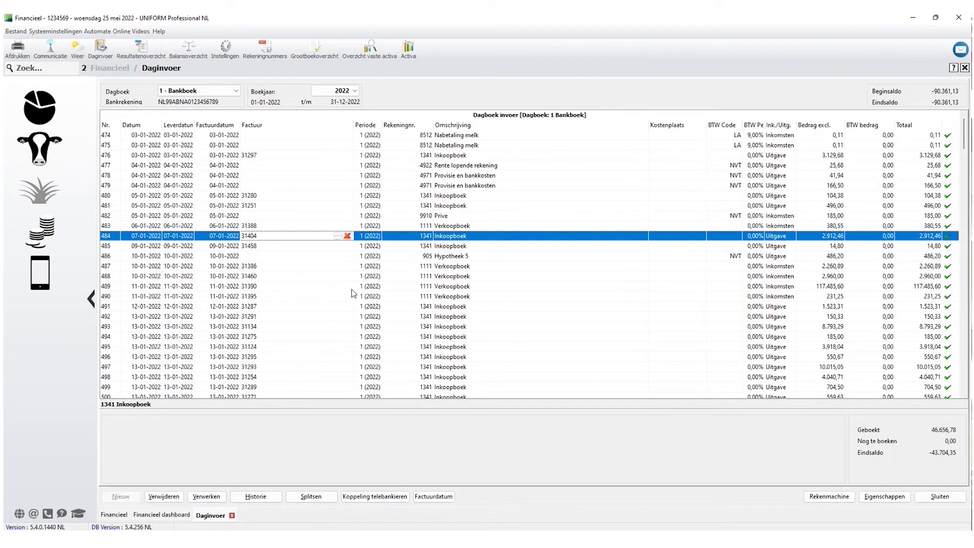
click(450, 257)
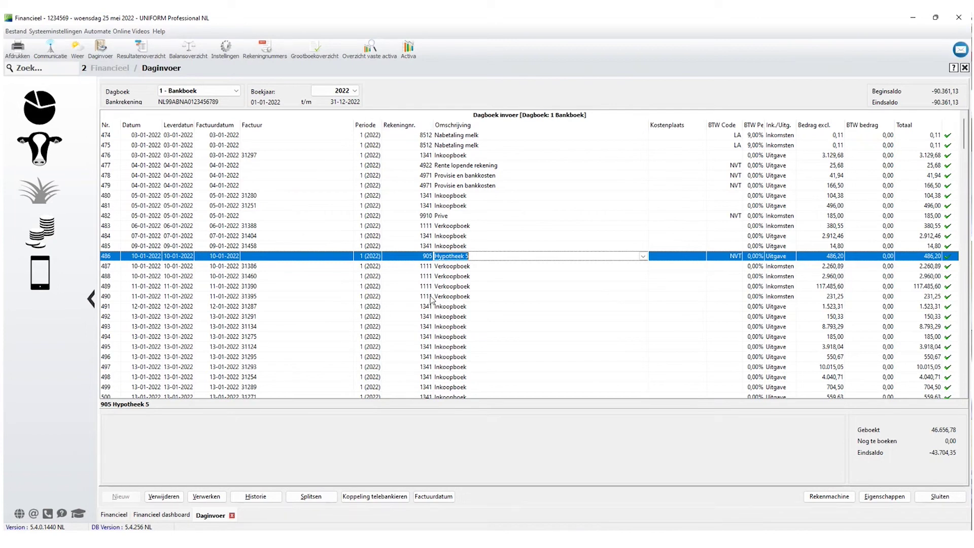
click(207, 496)
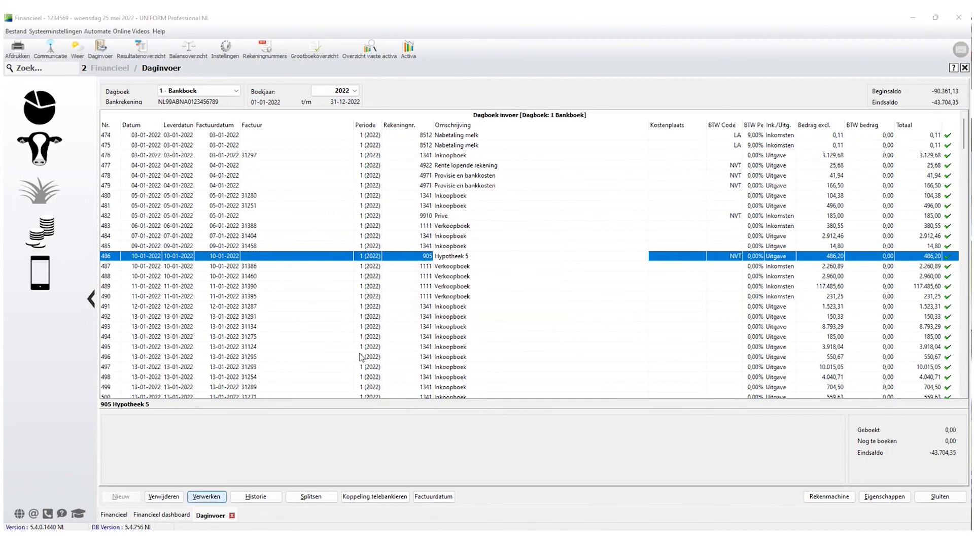
click(498, 292)
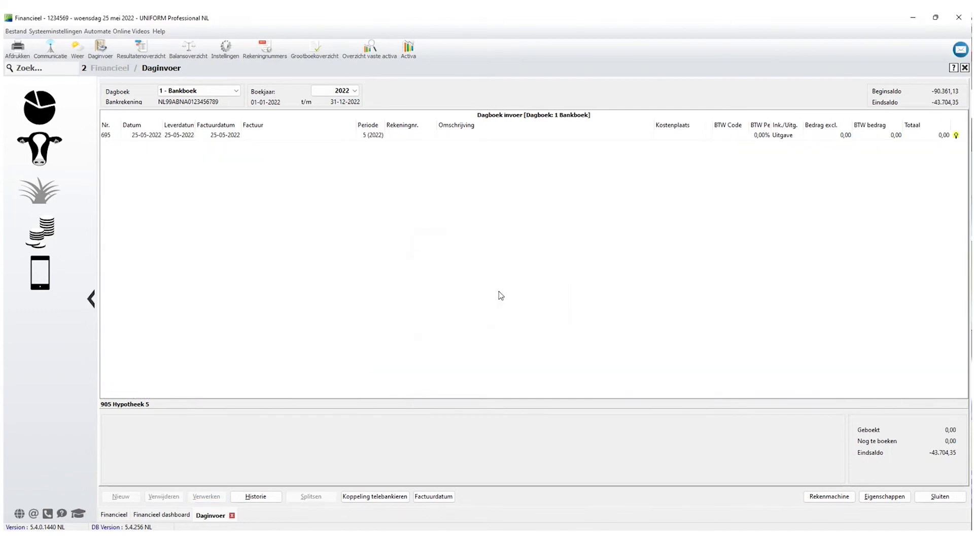
Open the BTW aangifte report from the financial Rapportages.
click(32, 242)
click(422, 120)
click(293, 206)
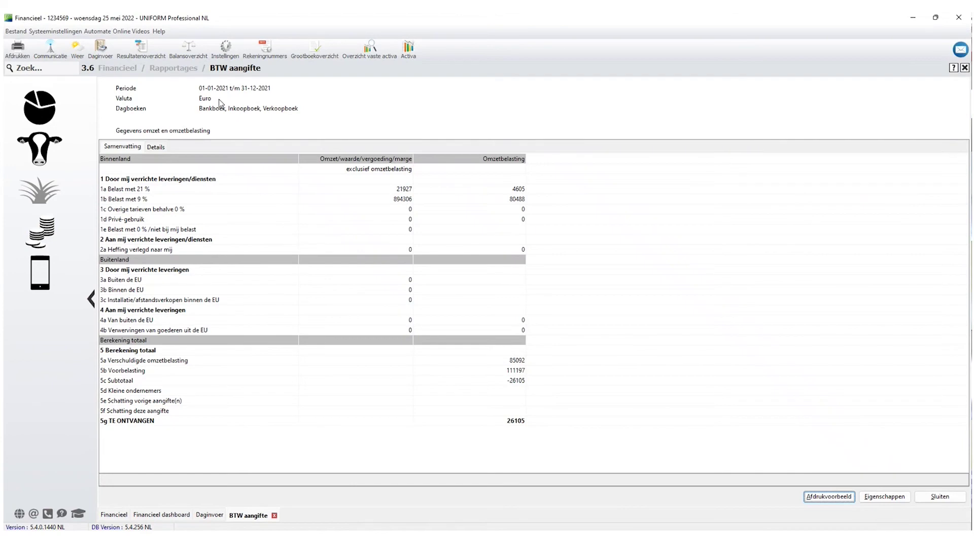
Set the BTW aangifte to Kwartaal 4 of Boekjaar 2021, checking the included Dagboeken.
click(885, 497)
click(424, 181)
click(520, 227)
click(500, 258)
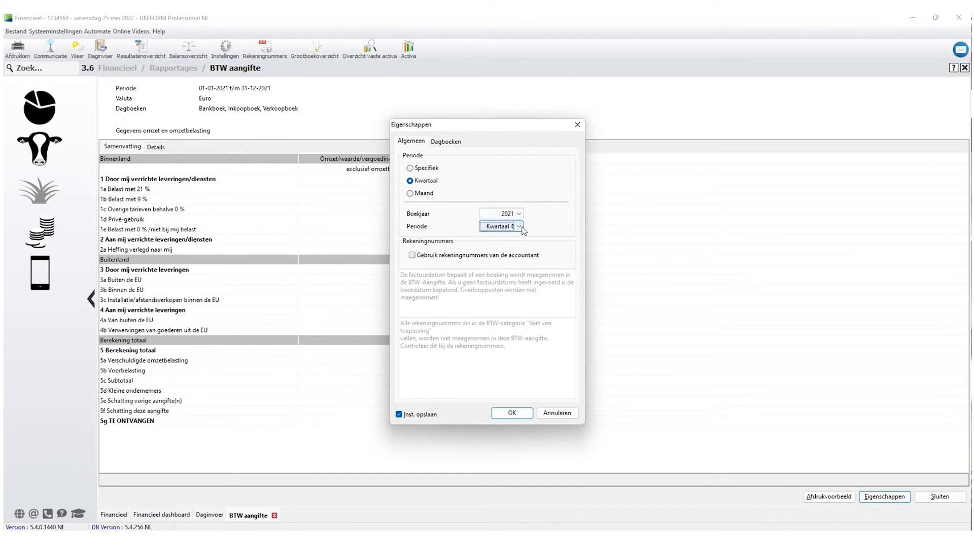
click(446, 142)
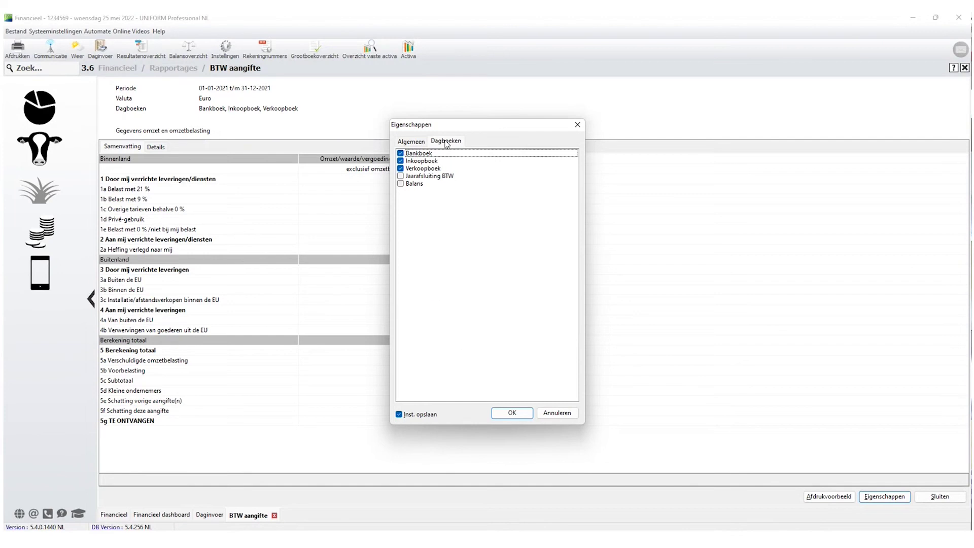
click(411, 142)
click(512, 413)
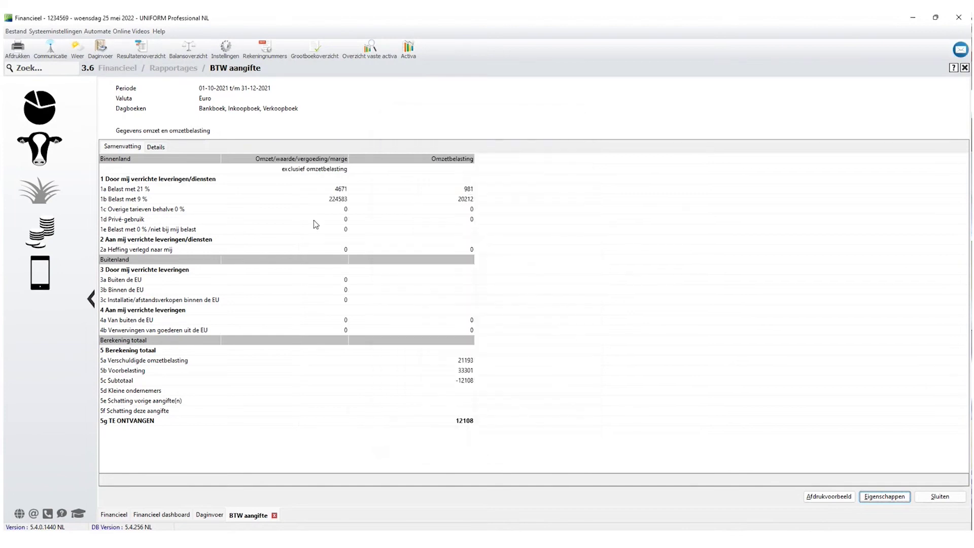
click(133, 193)
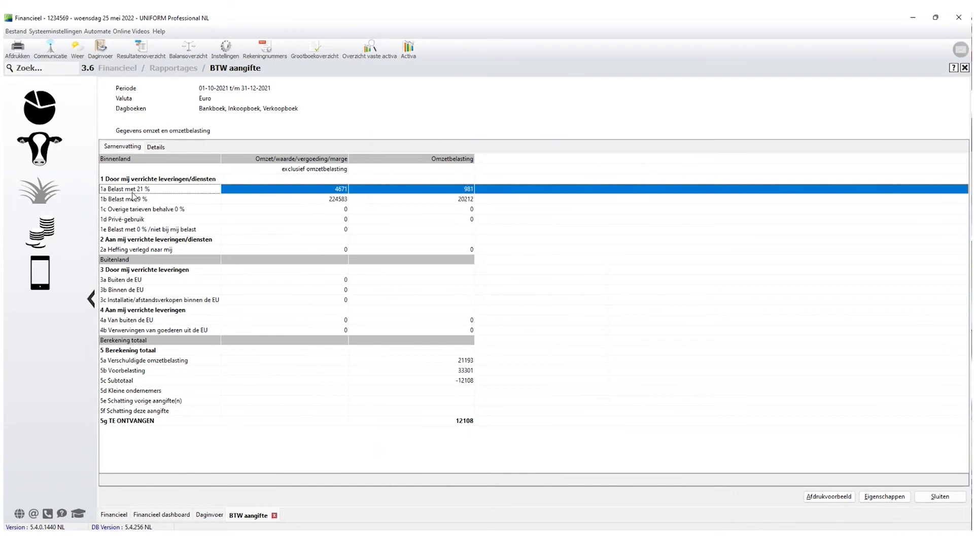
click(338, 200)
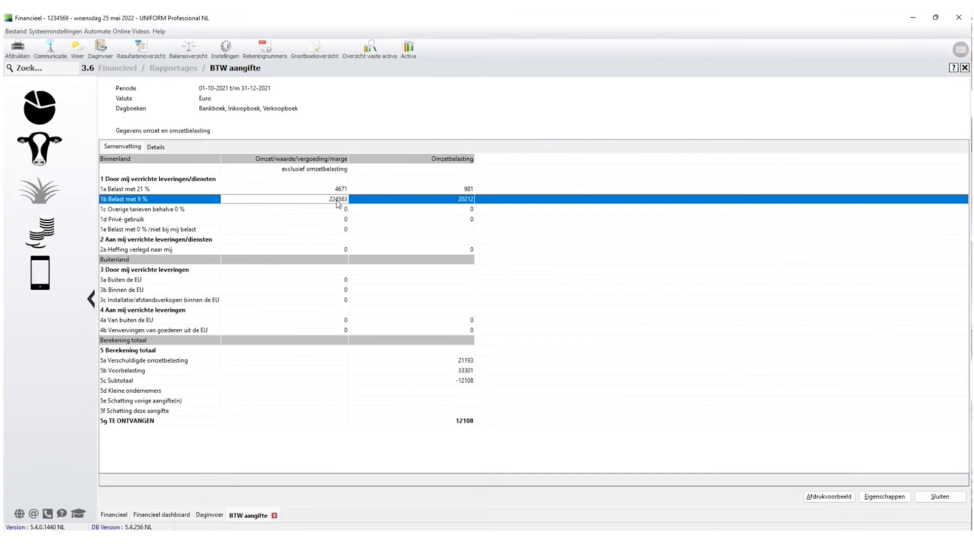
click(466, 421)
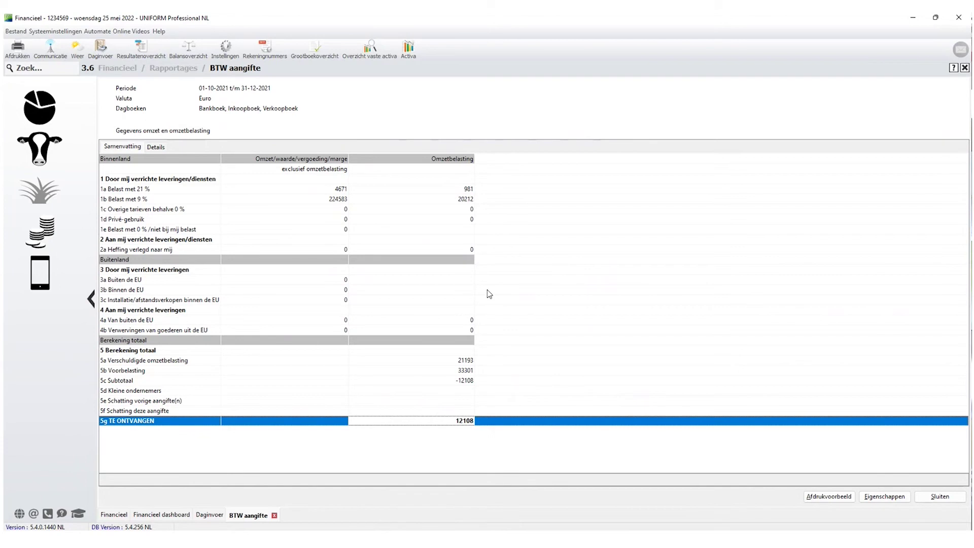
Switch between Details and Samenvatting, focusing on line 1a taxed at 21 %.
click(157, 148)
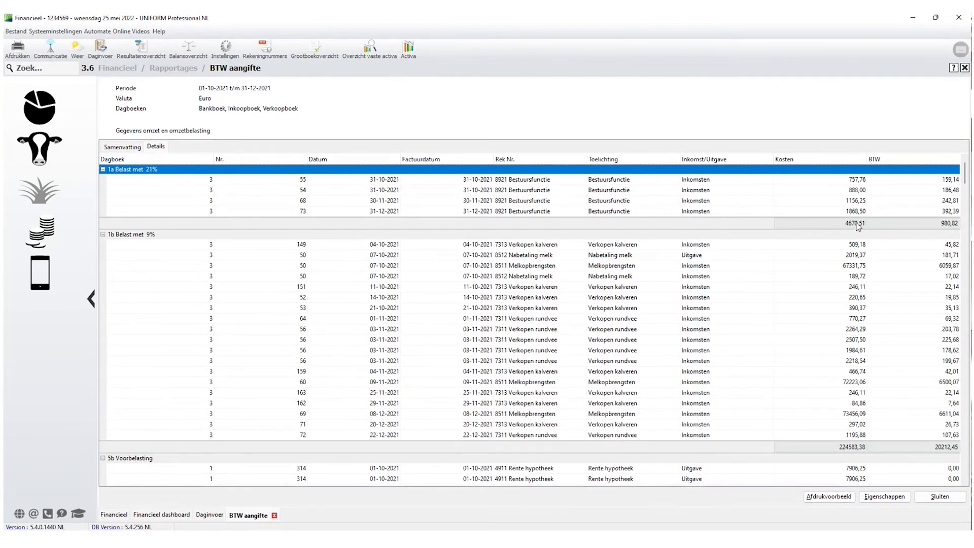
click(118, 149)
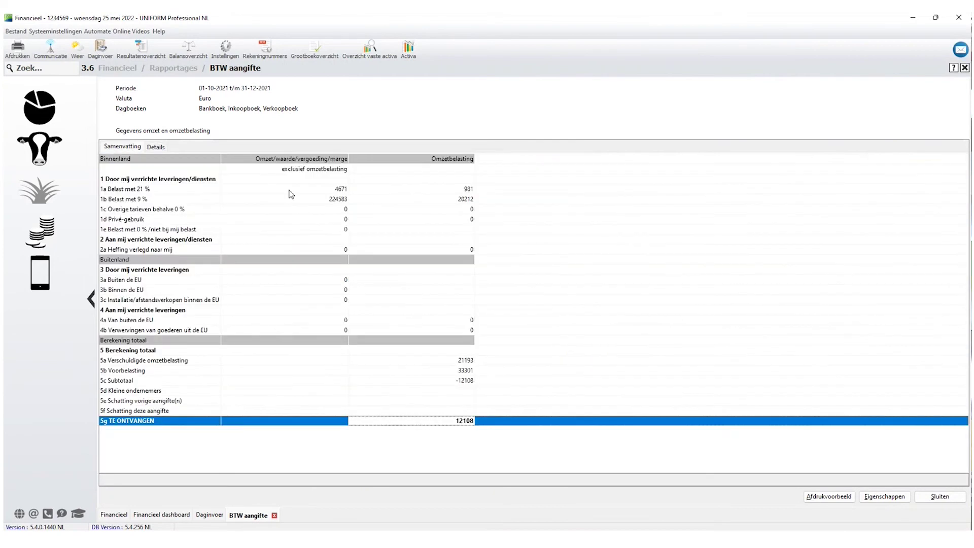
click(336, 193)
click(155, 146)
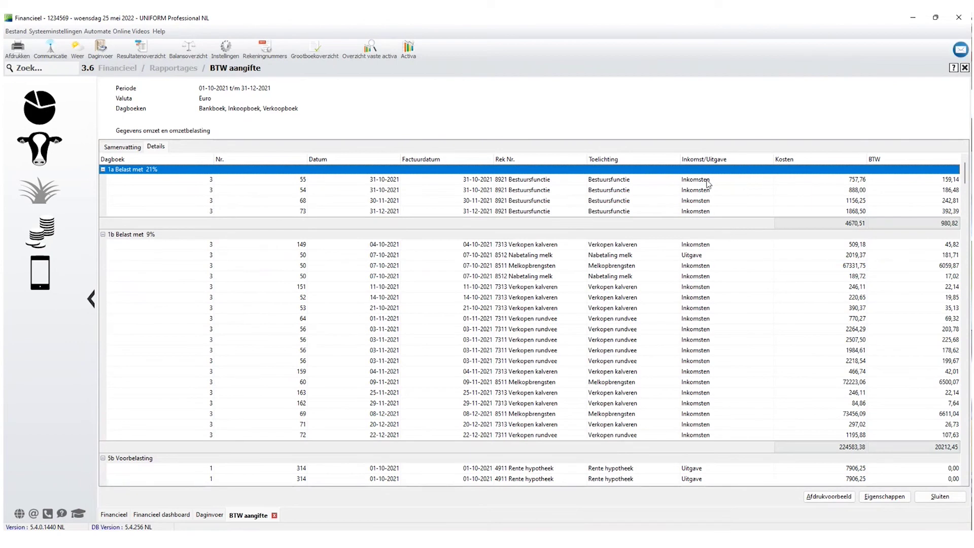
Inspect the 1b detail lines: transaction 149, Nabetaling melk and 01-11-2021 Verkopen rundvee.
click(699, 244)
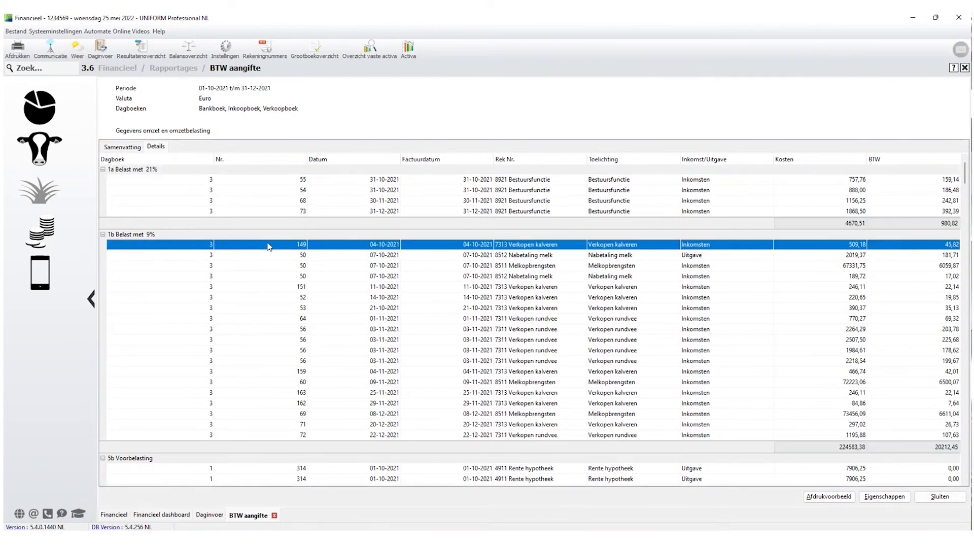
click(701, 257)
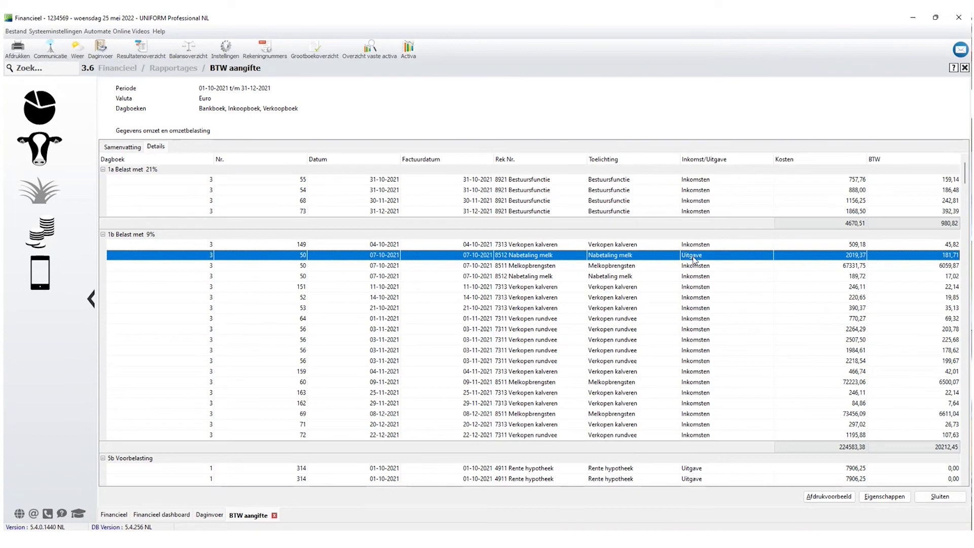
click(703, 316)
click(696, 259)
click(214, 516)
Set Daginvoer to 3 - Verkoopboek with Boekjaar 2021 and show its processed-bookings history.
click(198, 90)
click(178, 116)
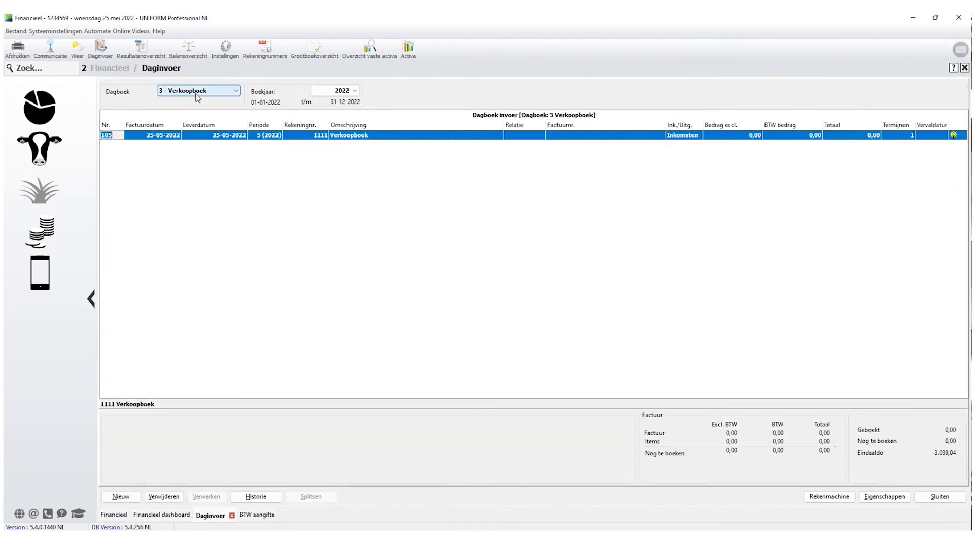
click(328, 93)
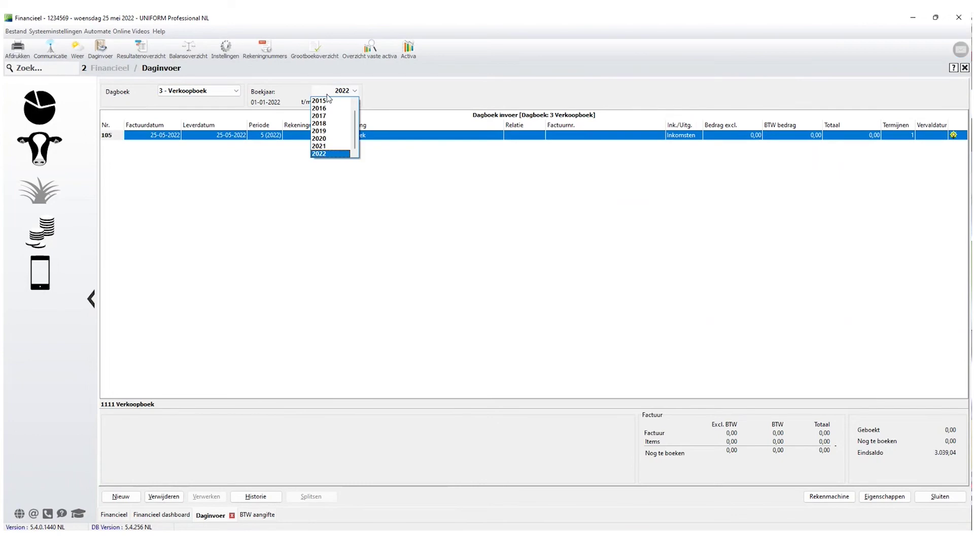
click(324, 146)
click(257, 514)
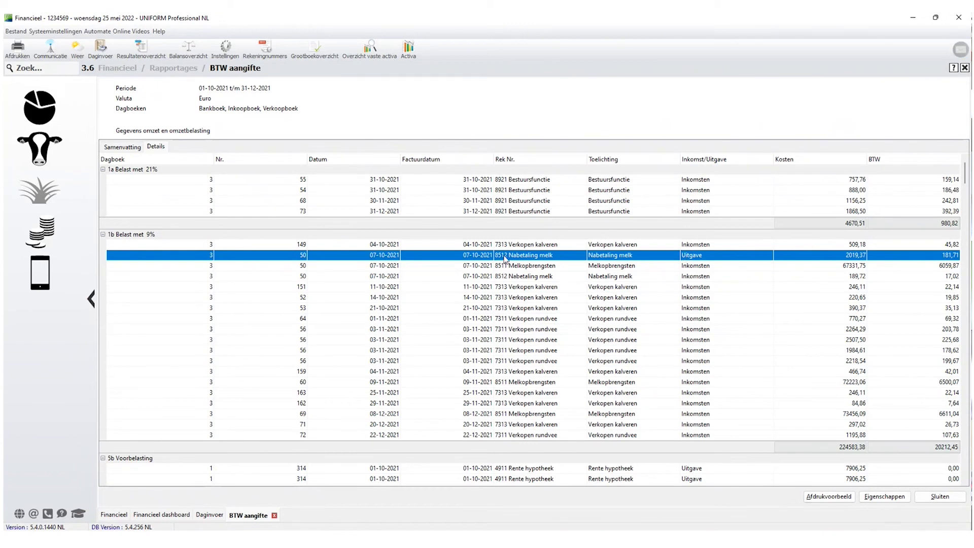
click(210, 516)
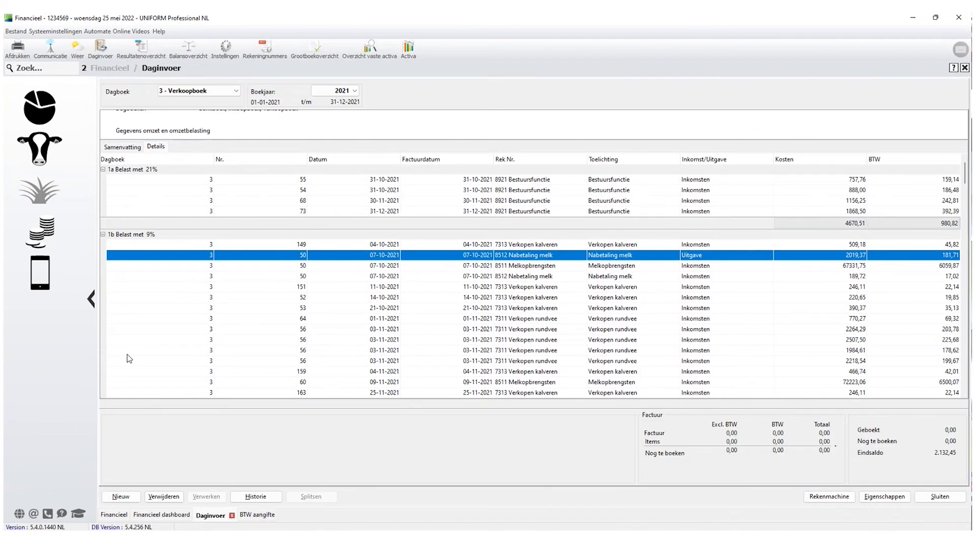
click(257, 497)
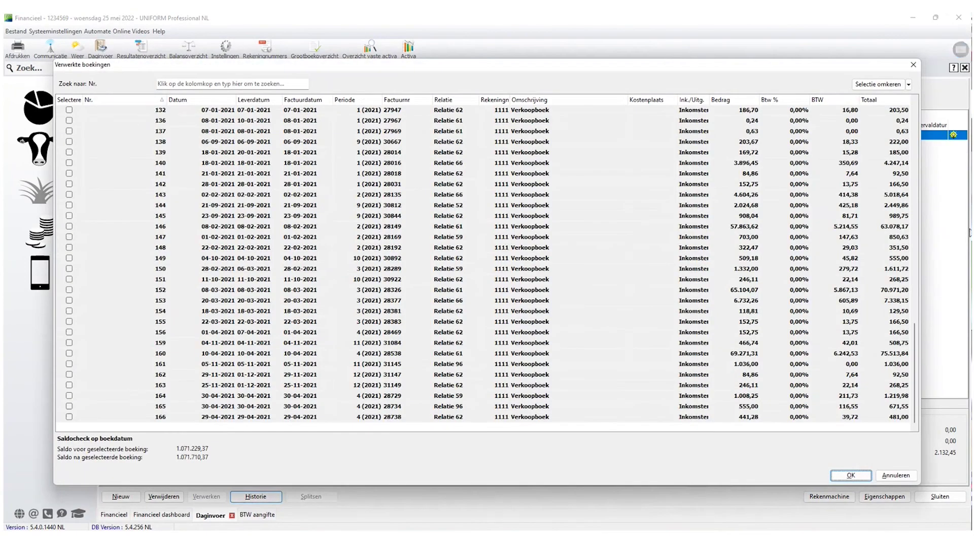
Reopen Verkoopboek booking 50 from the Verwerkte boekingen list.
drag(916, 347, 915, 206)
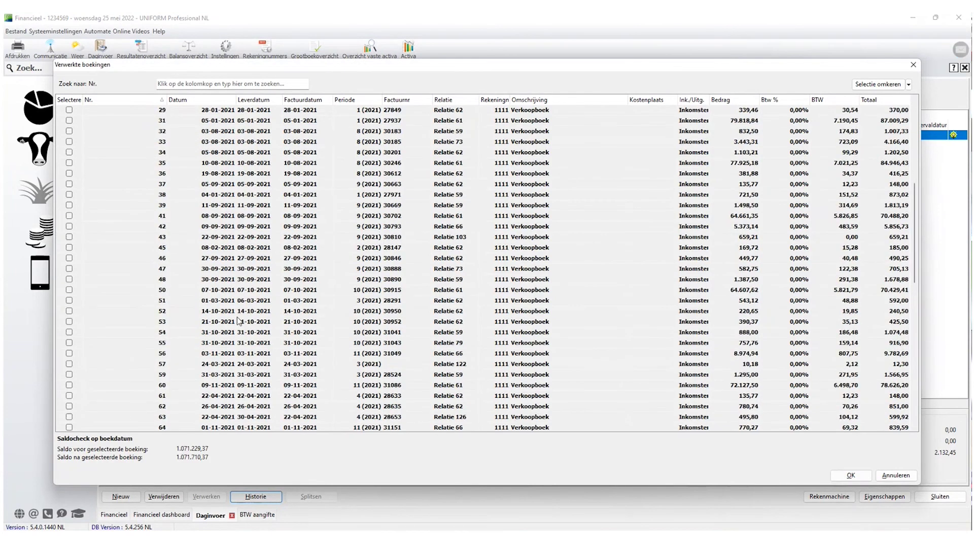
click(135, 293)
click(69, 291)
click(850, 475)
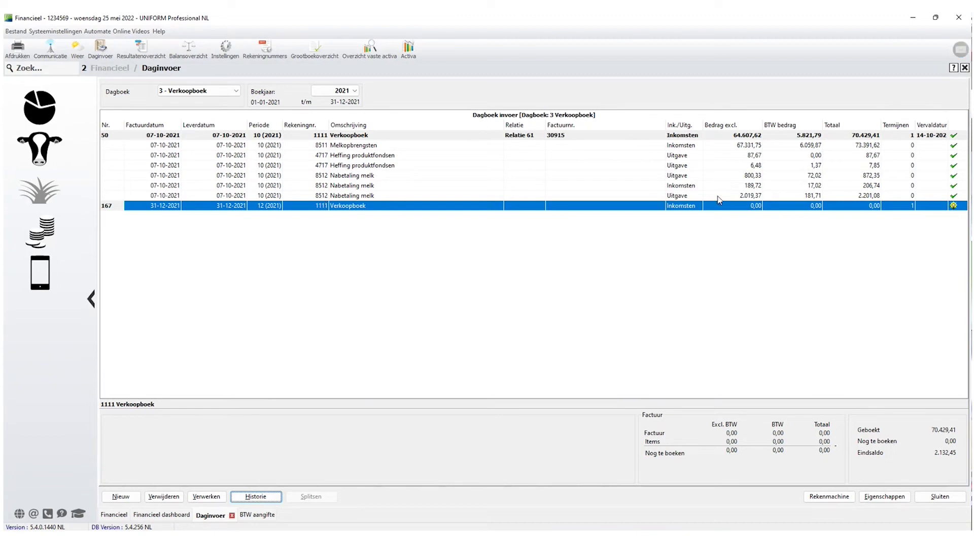
Check the BTW code of booking 50's Nabetaling melk line and process its 7 lines.
click(685, 135)
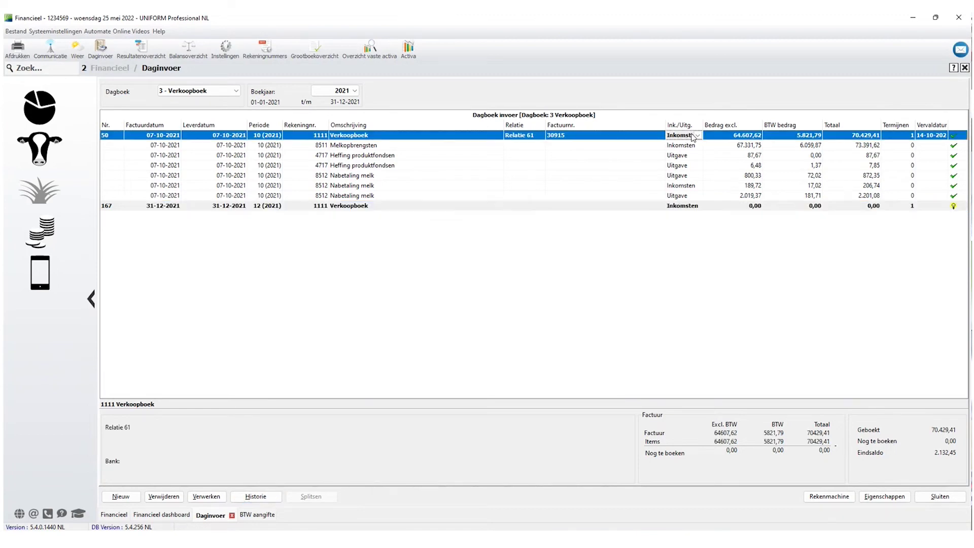
click(680, 197)
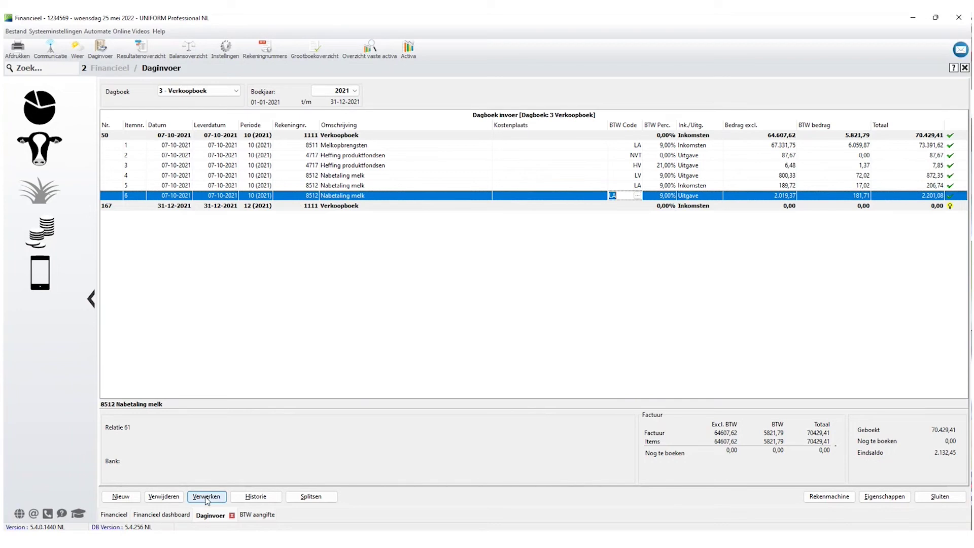
click(207, 497)
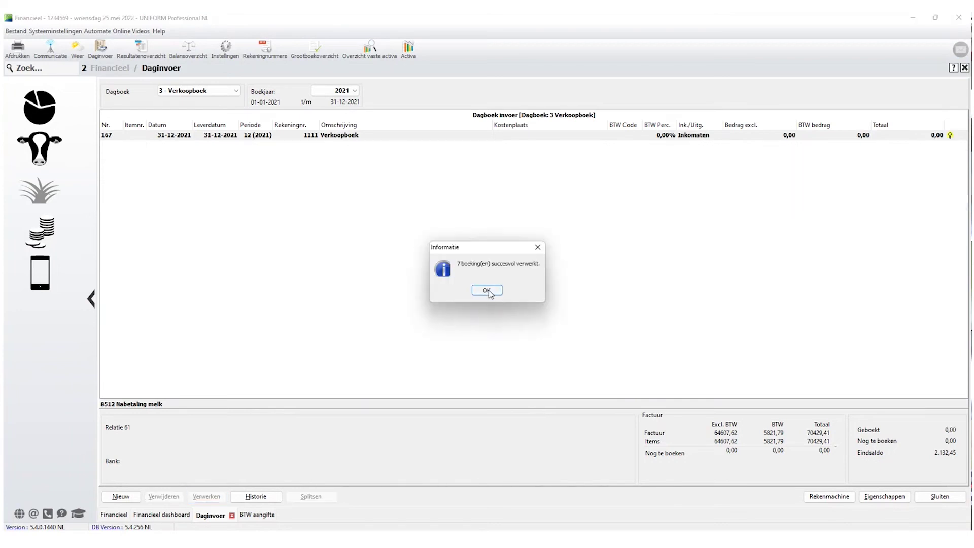
click(487, 290)
Inspect the 14-10-2021 Verkopen kalveren entry and the 5b Rente lopende rekening entries.
click(257, 515)
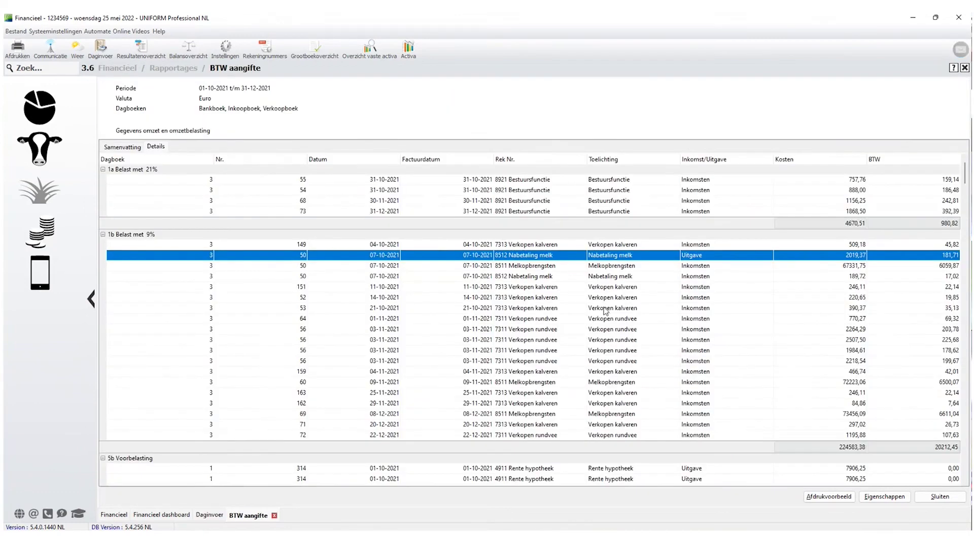
click(600, 299)
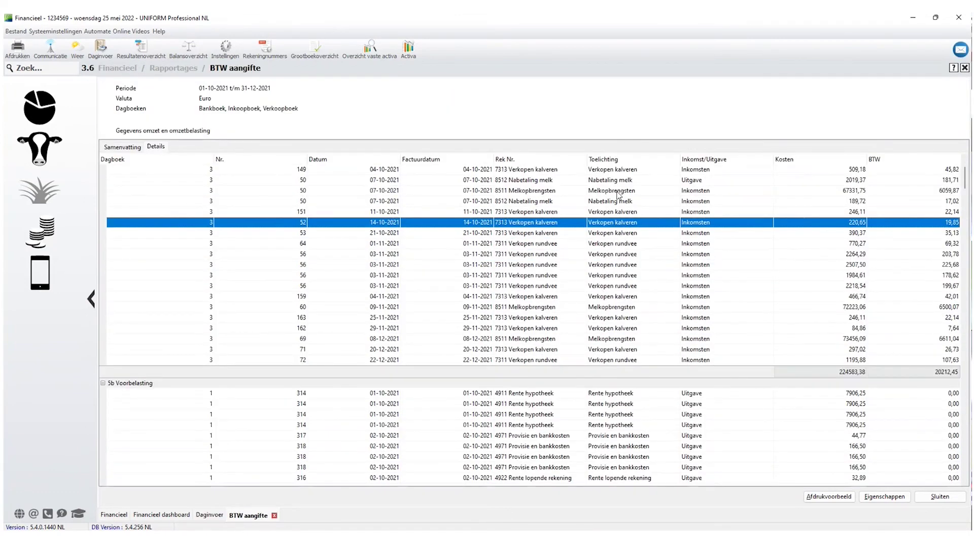
scroll(626, 307, down, 5)
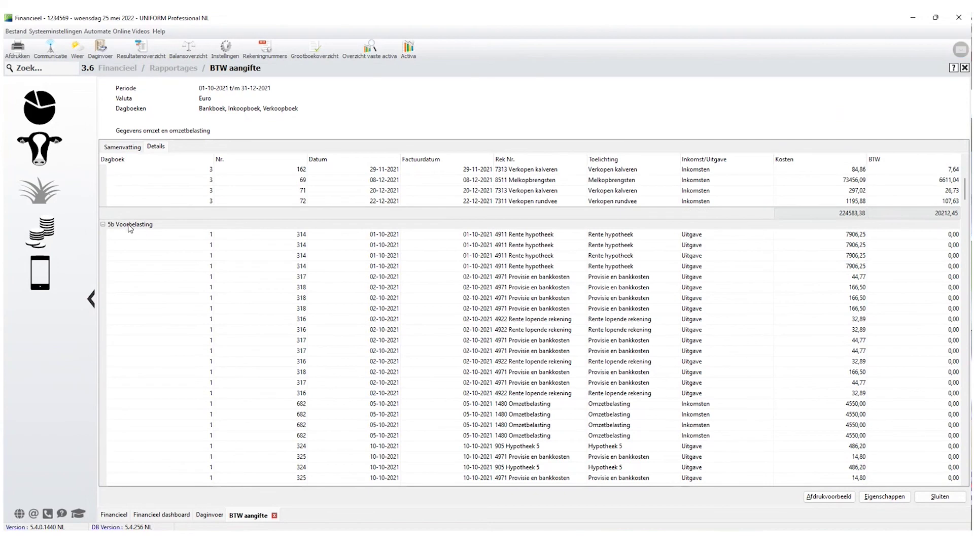
click(131, 228)
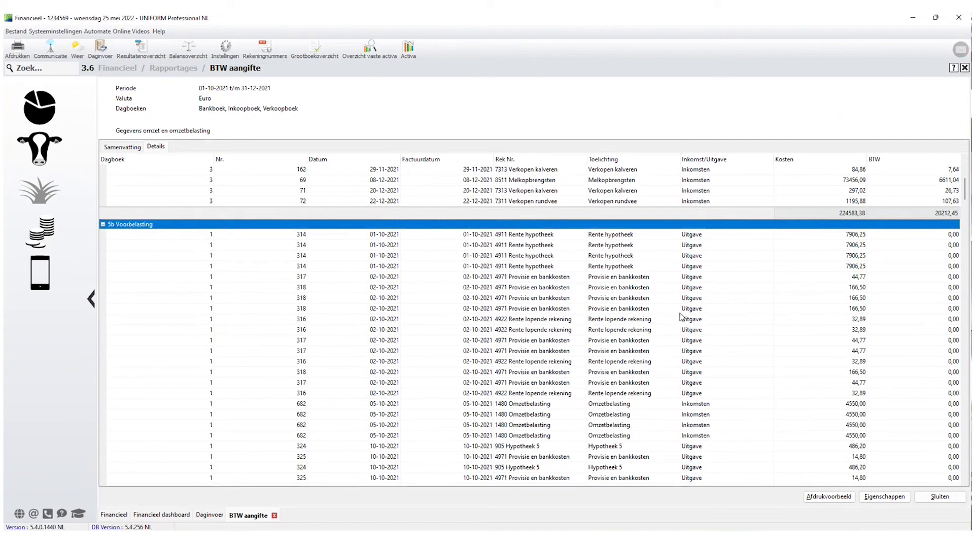
scroll(685, 318, down, 1)
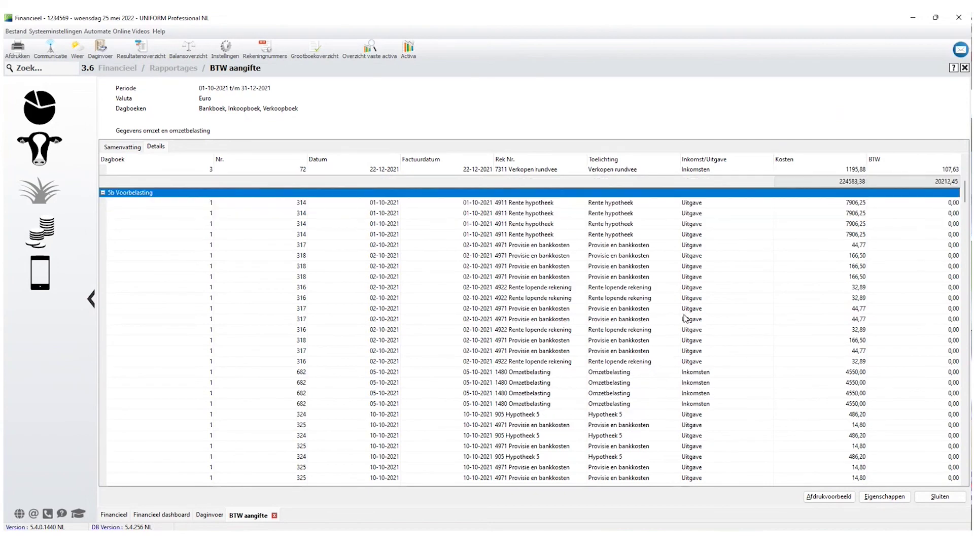
click(547, 287)
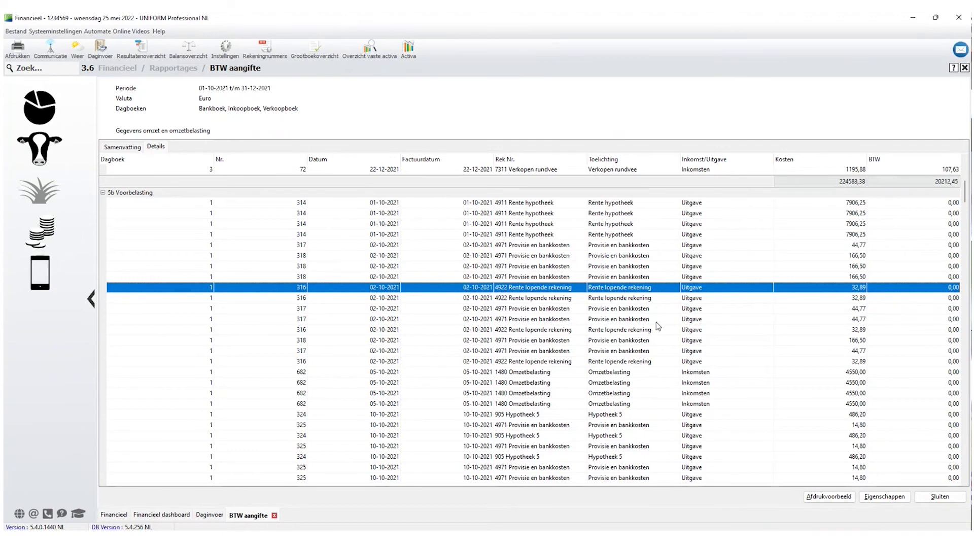
click(611, 302)
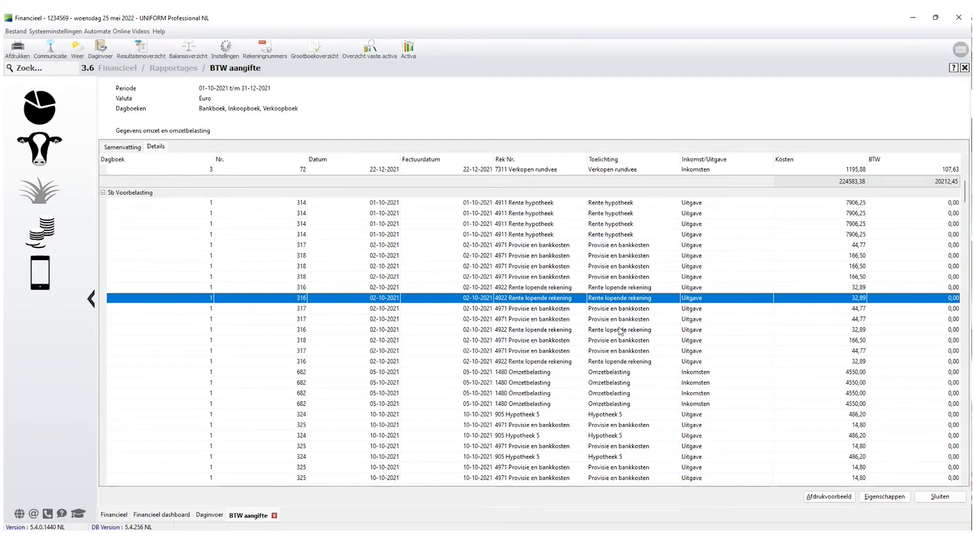
Compare the repeated 340 Opbrengst voedergewassen entries in the BTW aangifte details.
scroll(624, 330, down, 3)
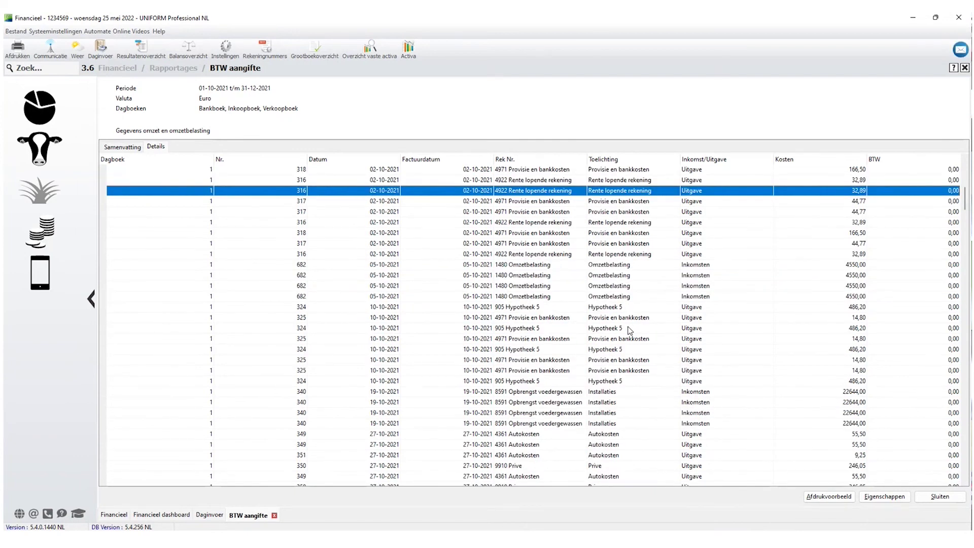
scroll(707, 387, down, 7)
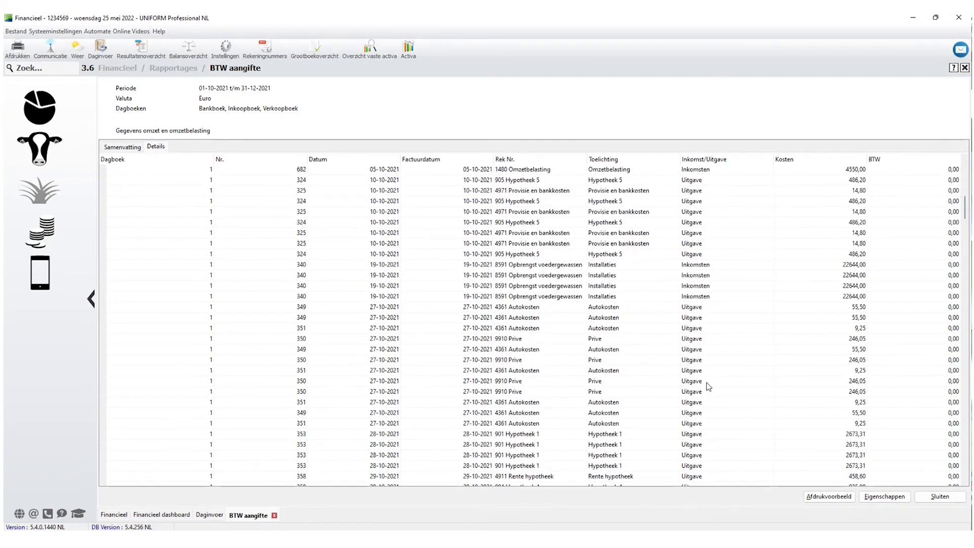
scroll(660, 345, up, 3)
click(535, 234)
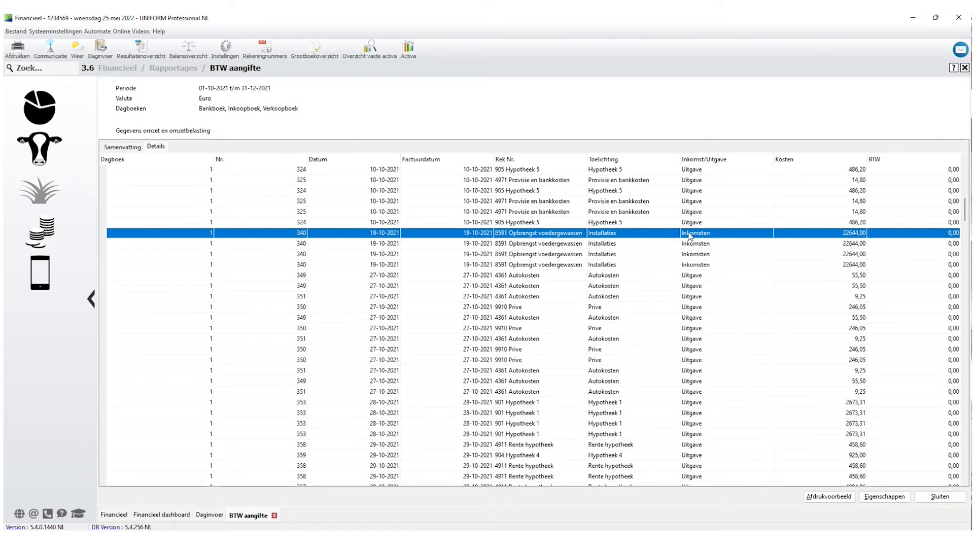
click(861, 246)
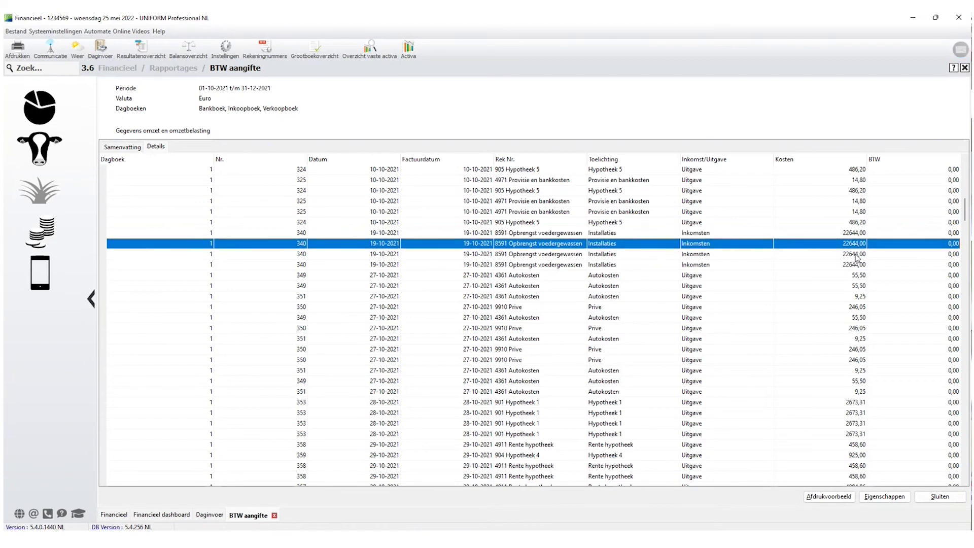
click(857, 254)
click(854, 245)
click(853, 234)
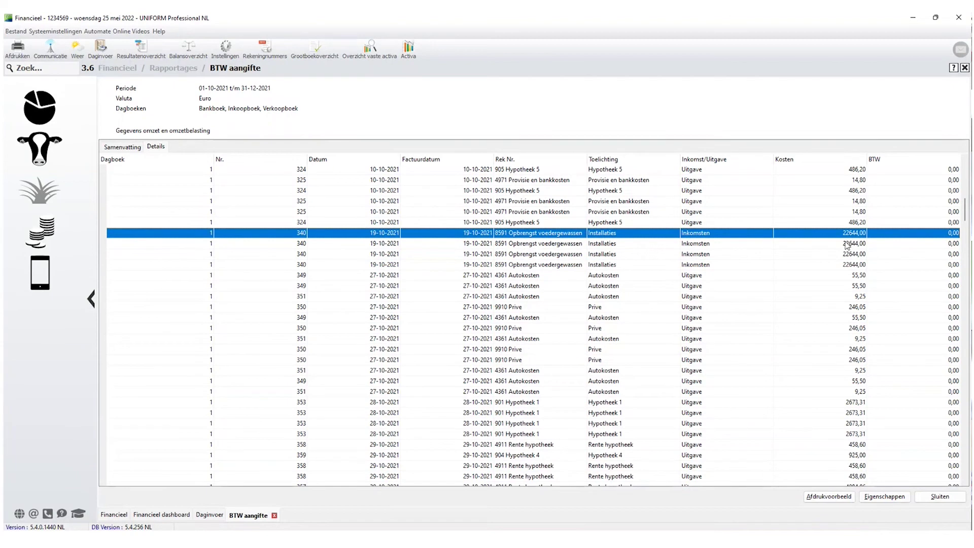
click(604, 263)
click(608, 254)
click(610, 243)
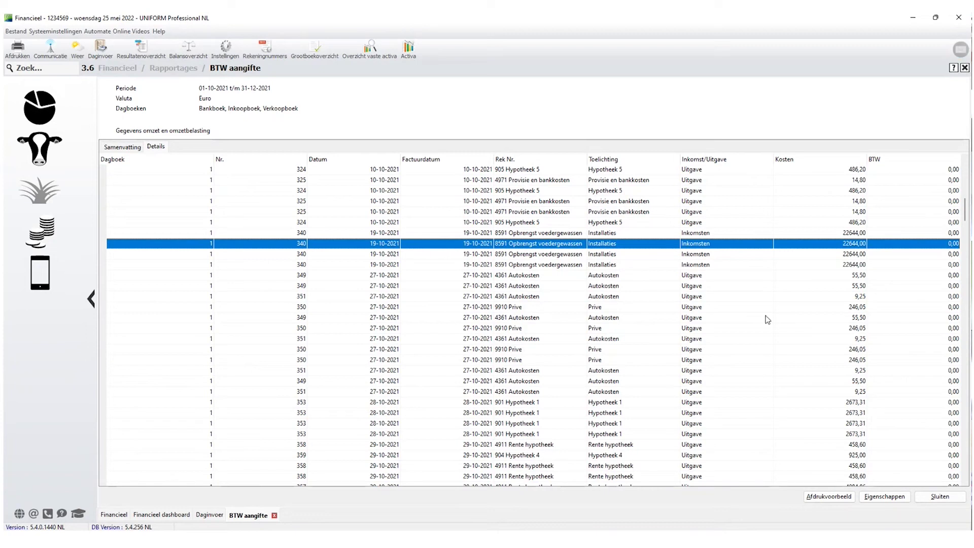
Inspect the 199 Administratiekosten and 1196 Onderhoud melkinstallatie entries, then return to Samenvatting.
scroll(767, 319, down, 2)
scroll(767, 319, down, 20)
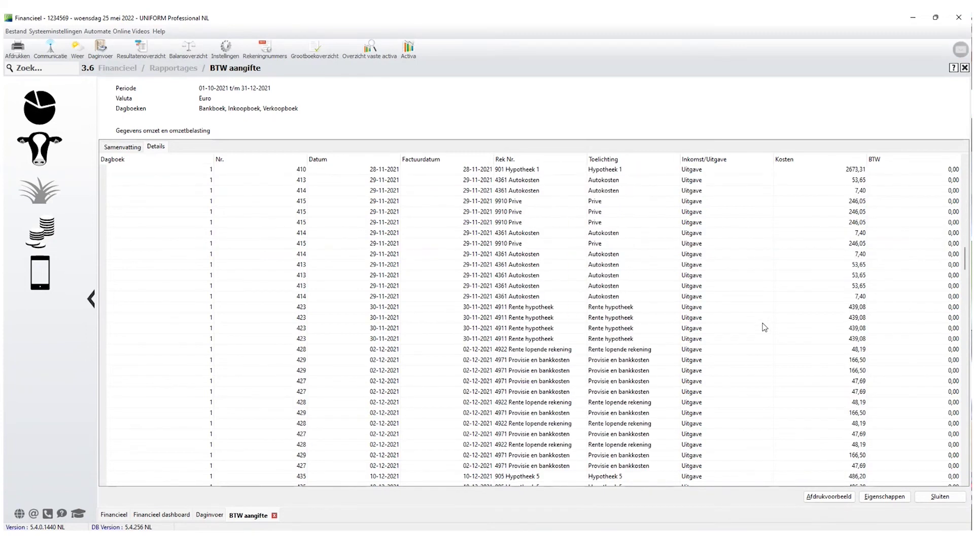
scroll(767, 329, down, 10)
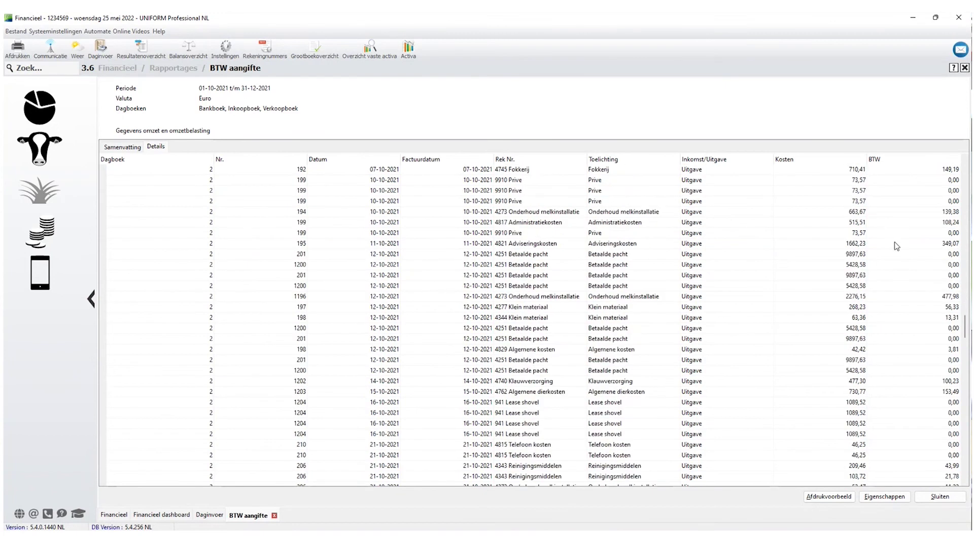
click(531, 226)
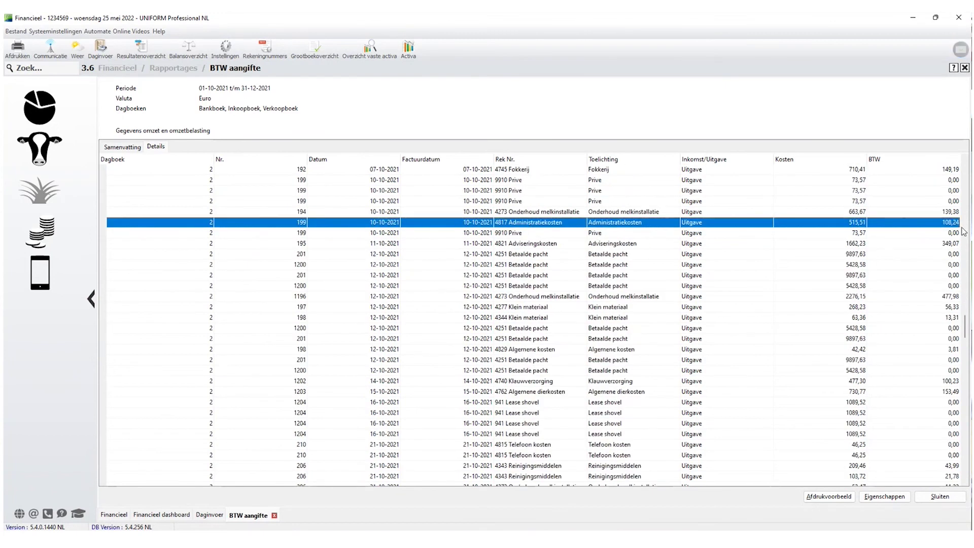
click(855, 297)
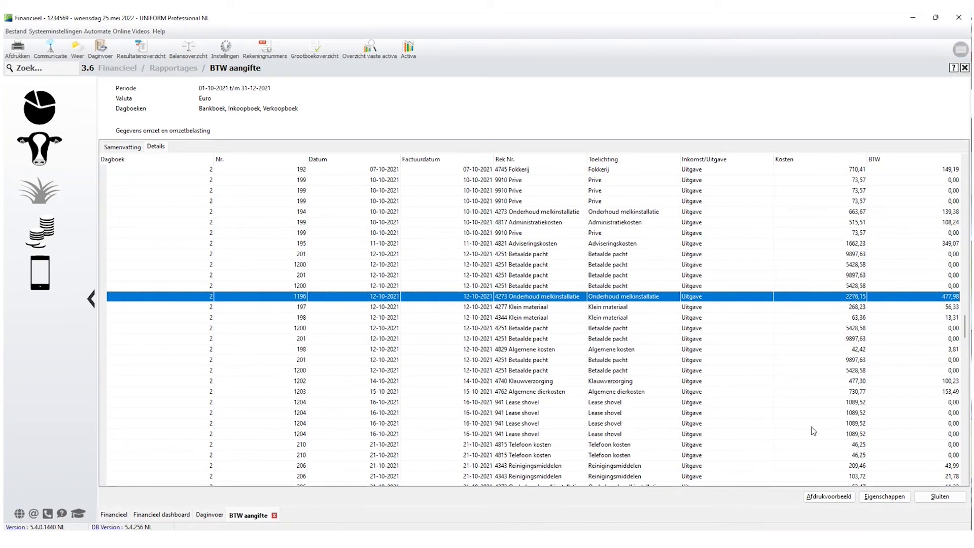
click(122, 147)
Close the BTW aangifte report and move the PowerPoint deck to slide 7, Interne boekingen.
click(940, 496)
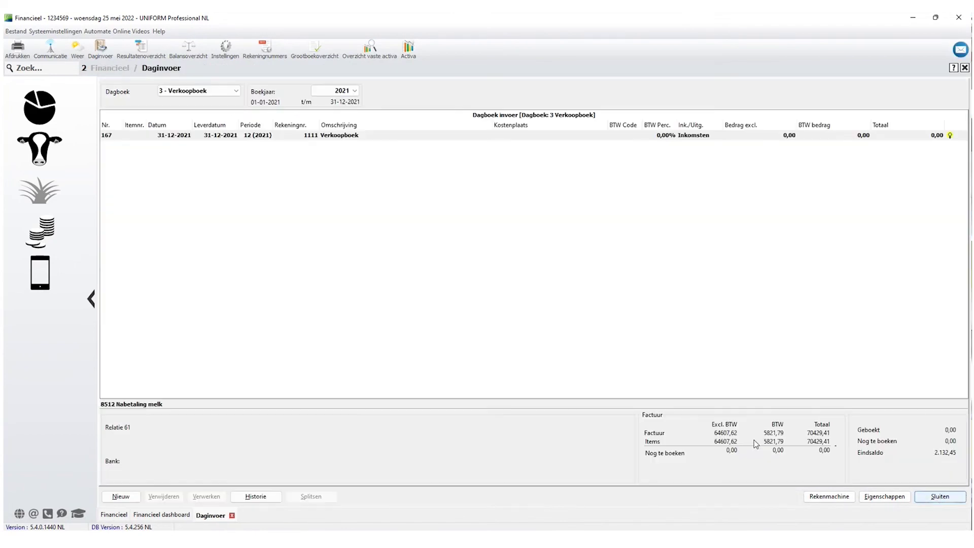
key(alt+Tab)
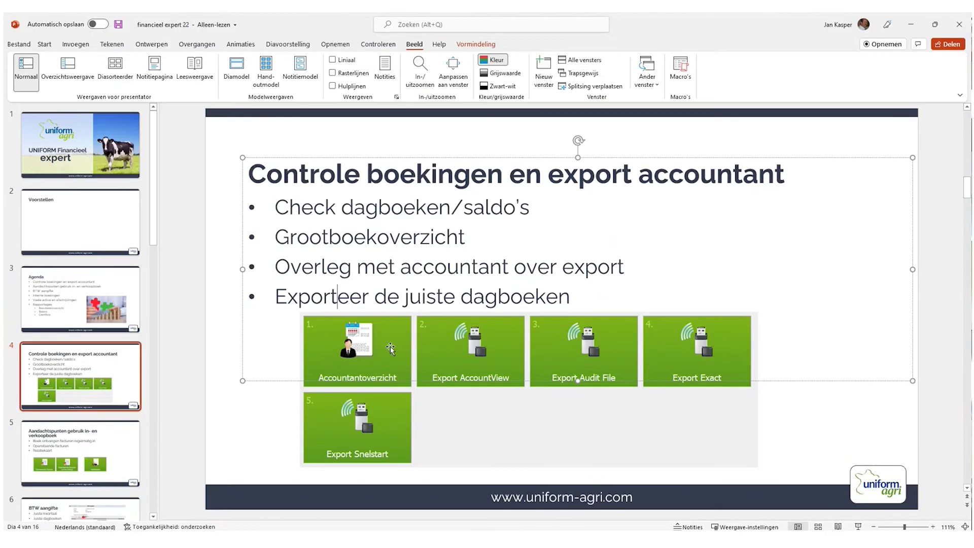
scroll(297, 300, down, 1)
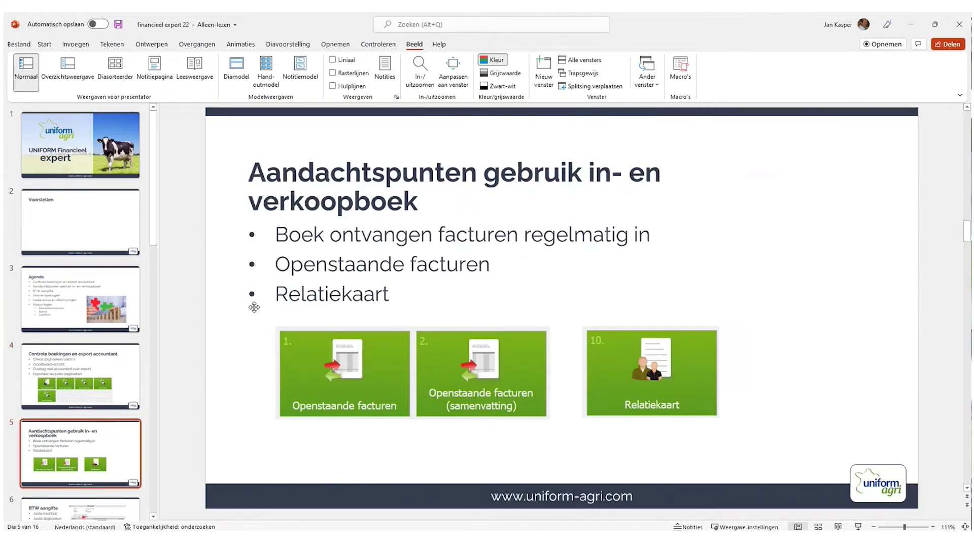
scroll(377, 232, down, 1)
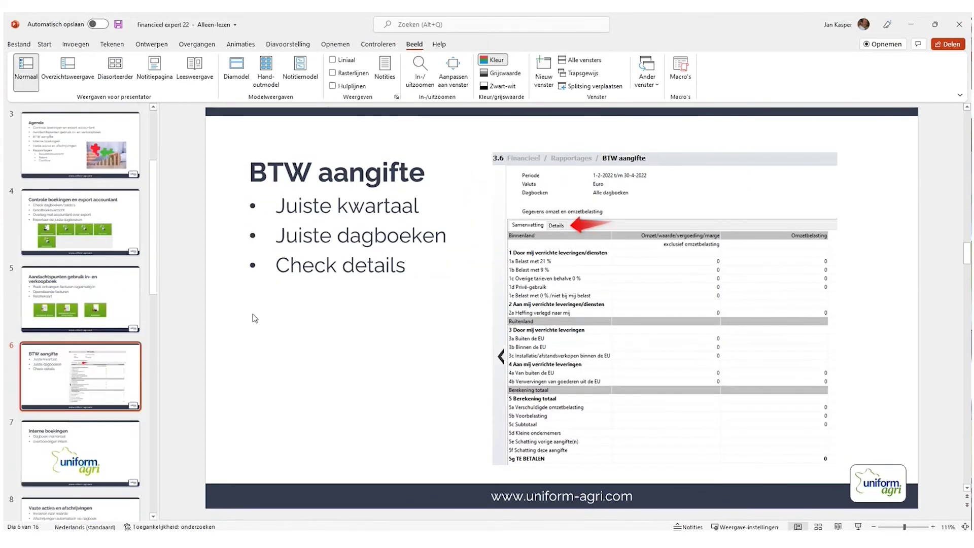
click(84, 433)
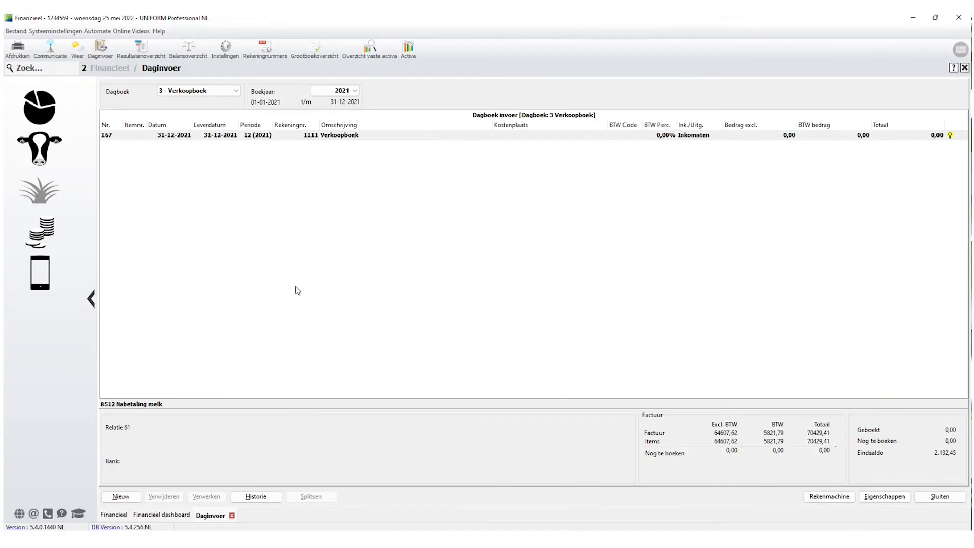
Close the Verkoopboek Daginvoer screen to return to the Financieel dashboard.
click(939, 496)
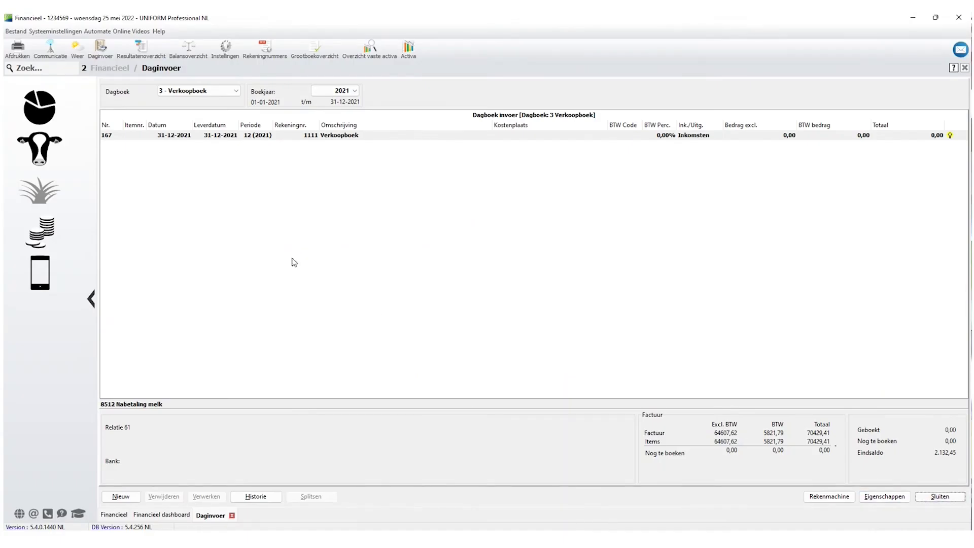
click(940, 496)
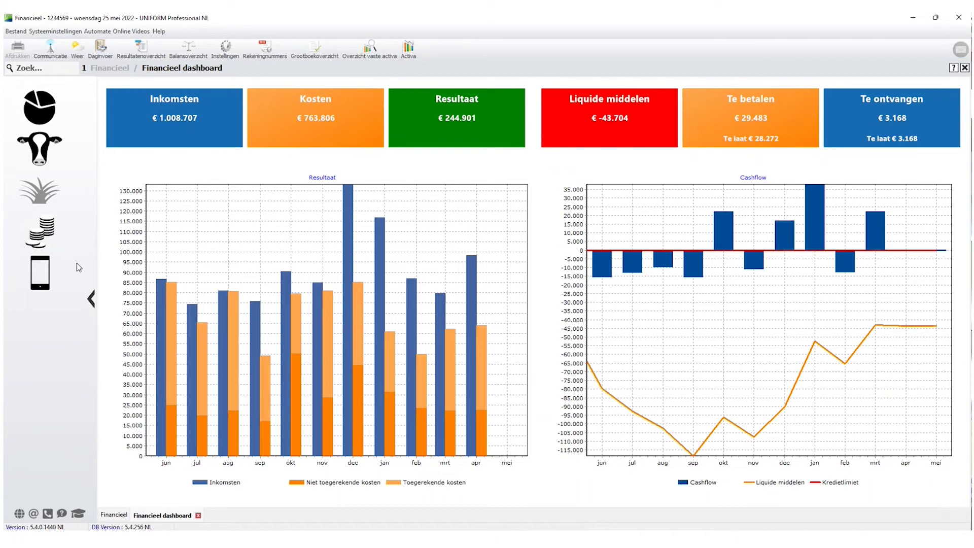
Review the Dagboek list in Daginvoer without changes, then open the Financieel Instellingen section.
click(40, 232)
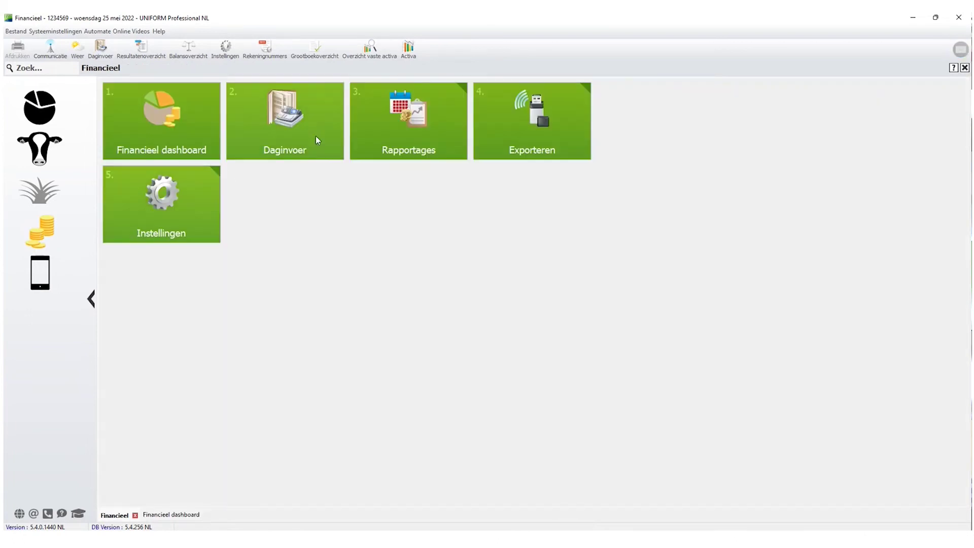
click(290, 124)
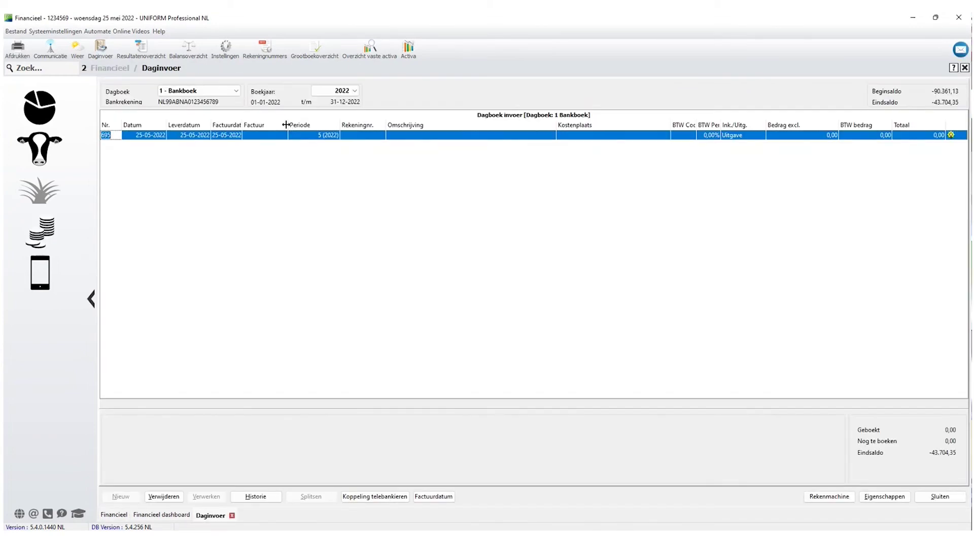
click(238, 93)
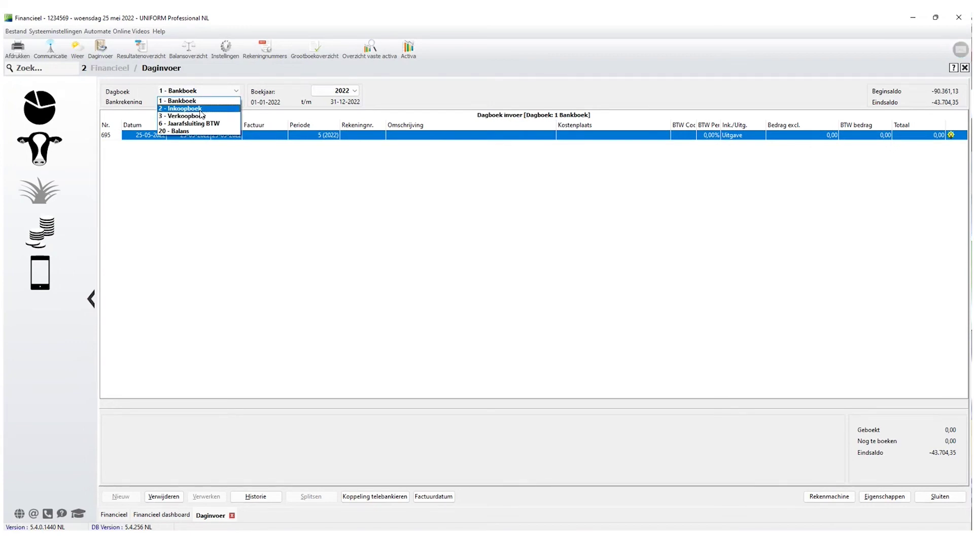
click(254, 280)
click(955, 501)
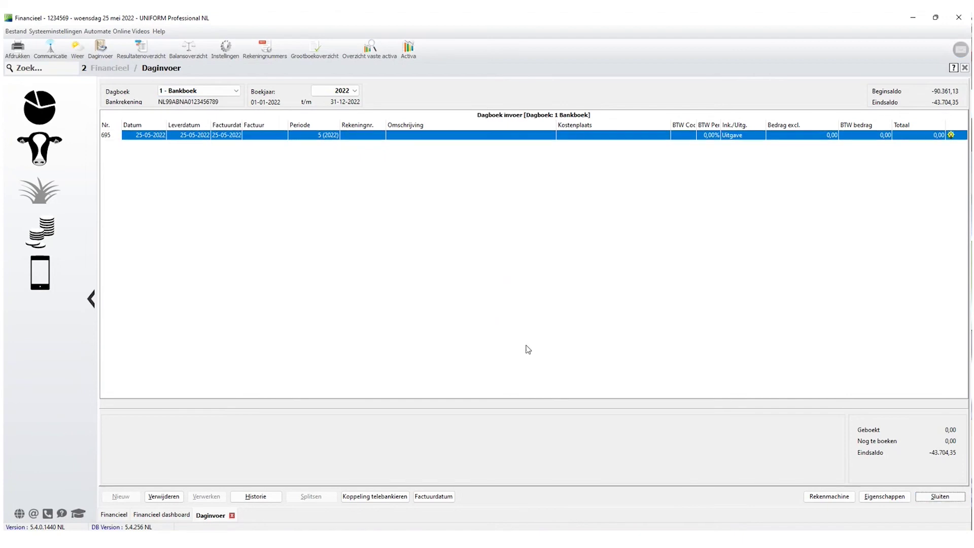
click(51, 231)
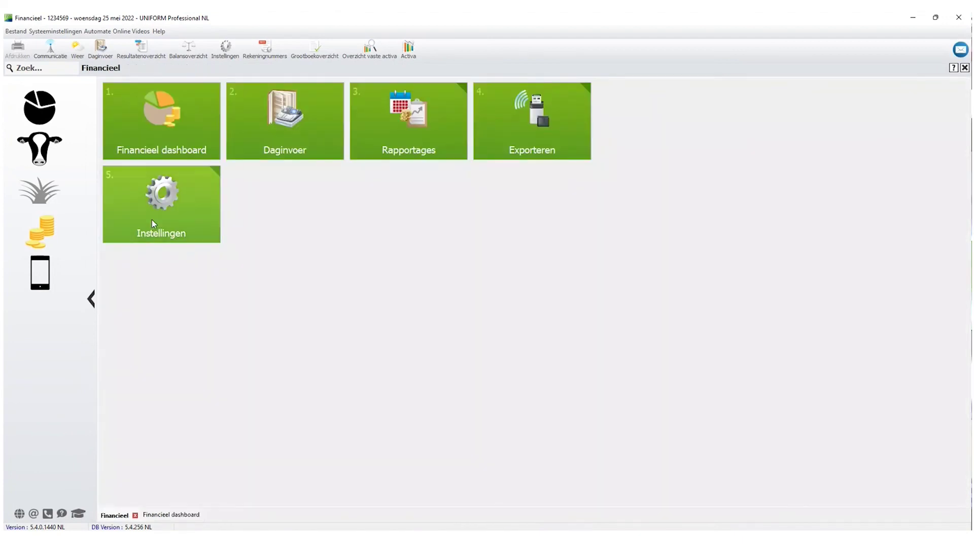
click(165, 205)
Go to the journals table in the financial settings and select the Jaarafsluiting BTW journal.
click(156, 130)
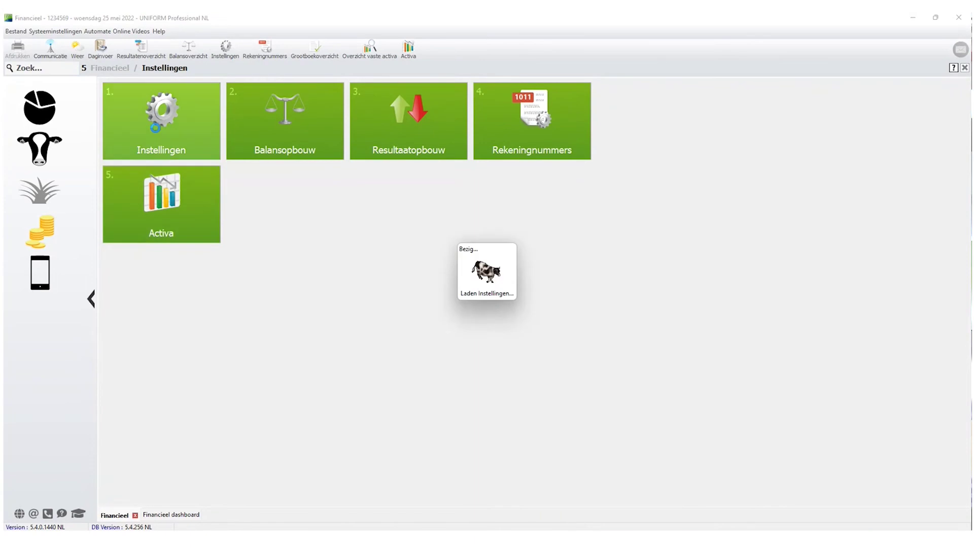
click(151, 86)
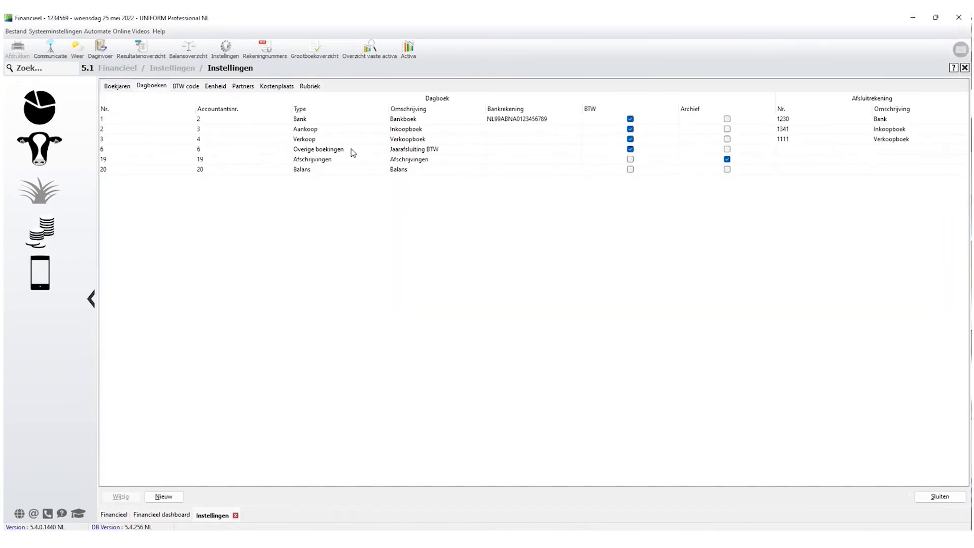
click(305, 150)
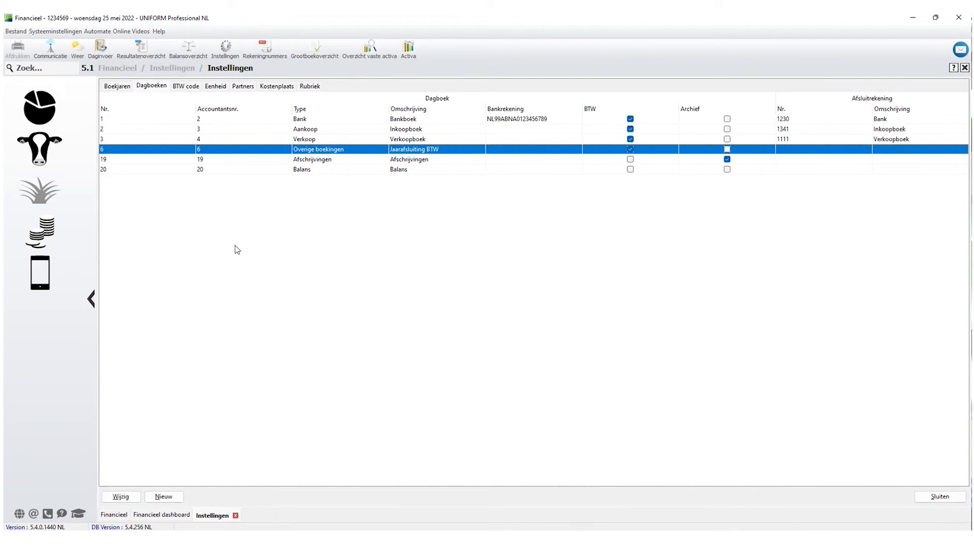
Create journal 21 'Memoriaal boekingen' of type Overige boekingen with BTW registratie enabled.
click(163, 497)
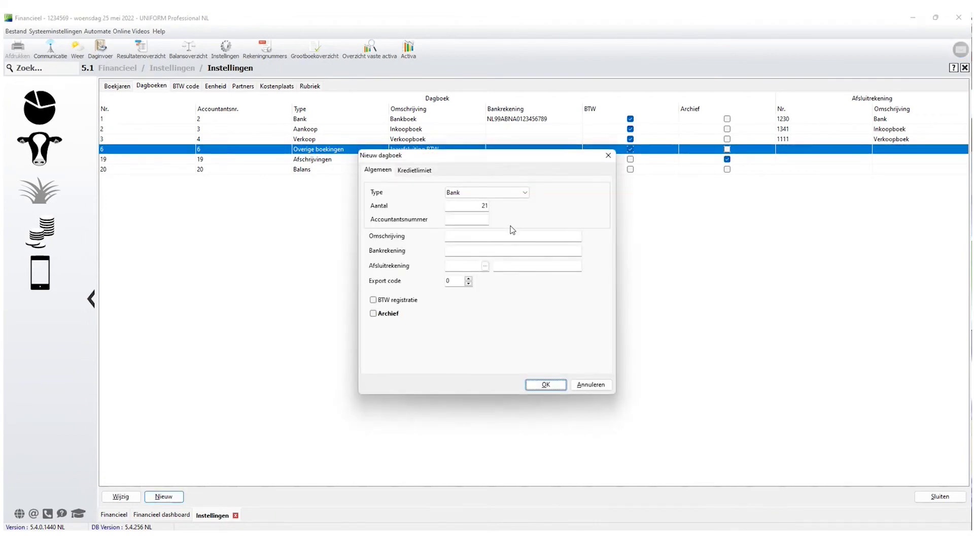
click(525, 194)
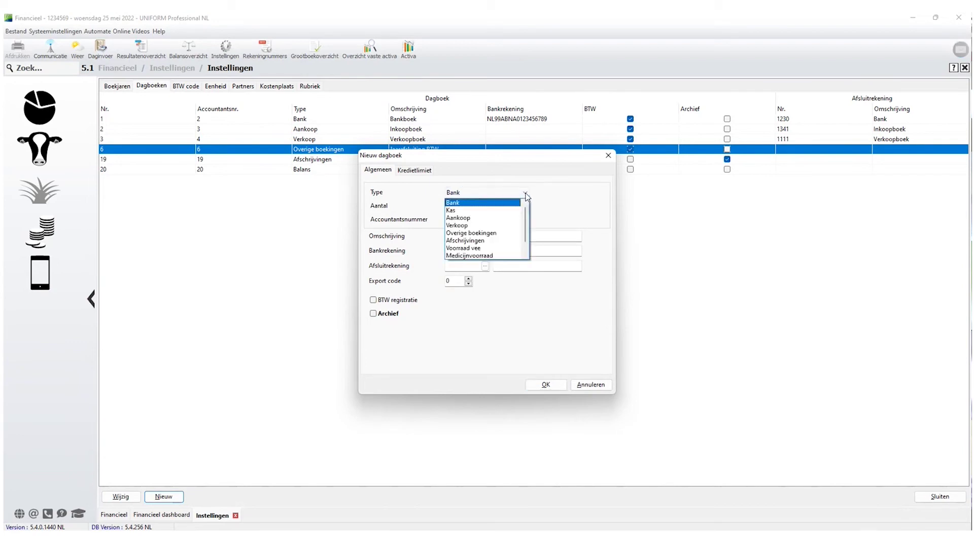
click(492, 234)
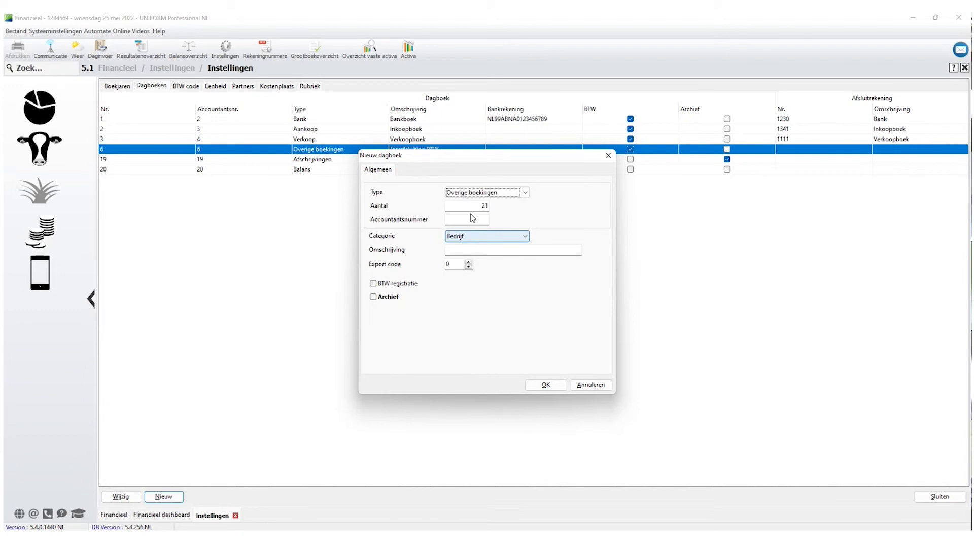
click(472, 219)
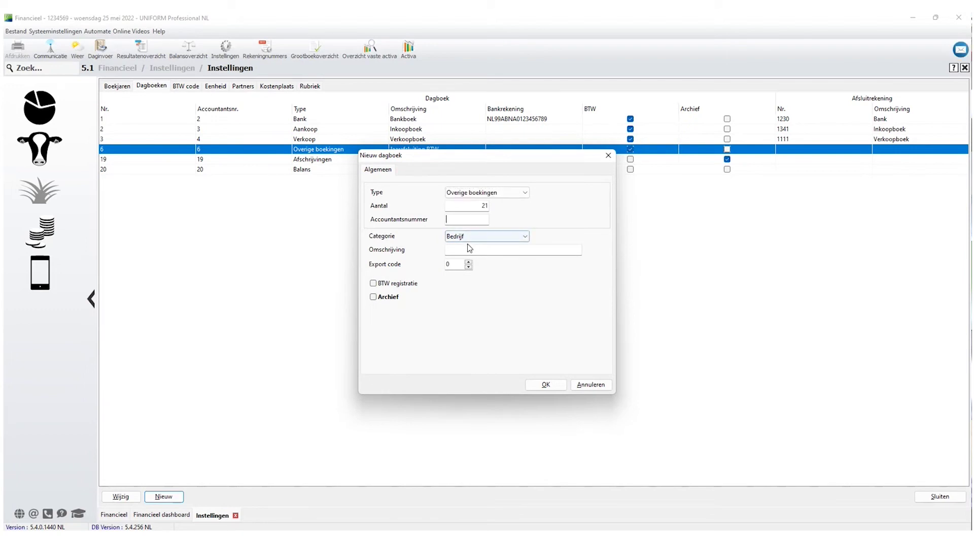
click(467, 249)
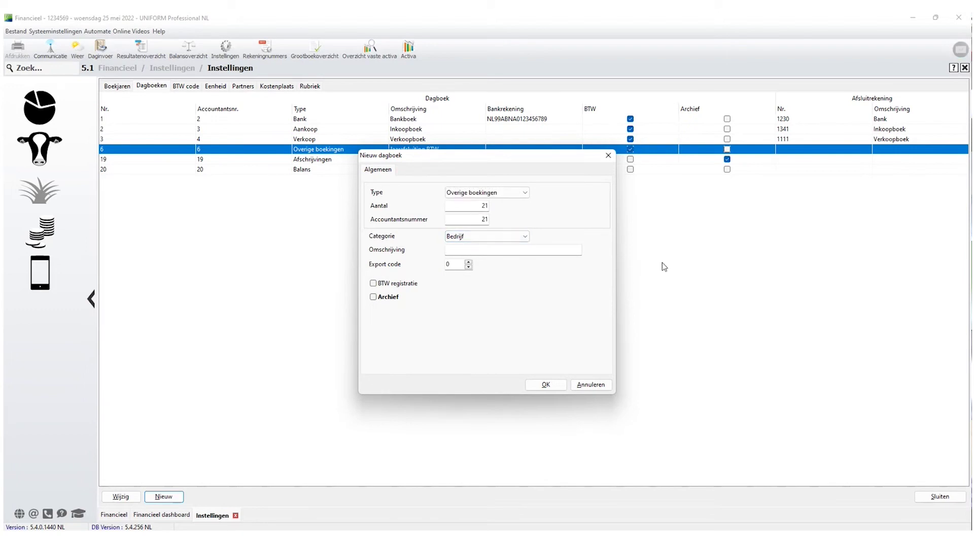
text(Memoriaal boekingen)
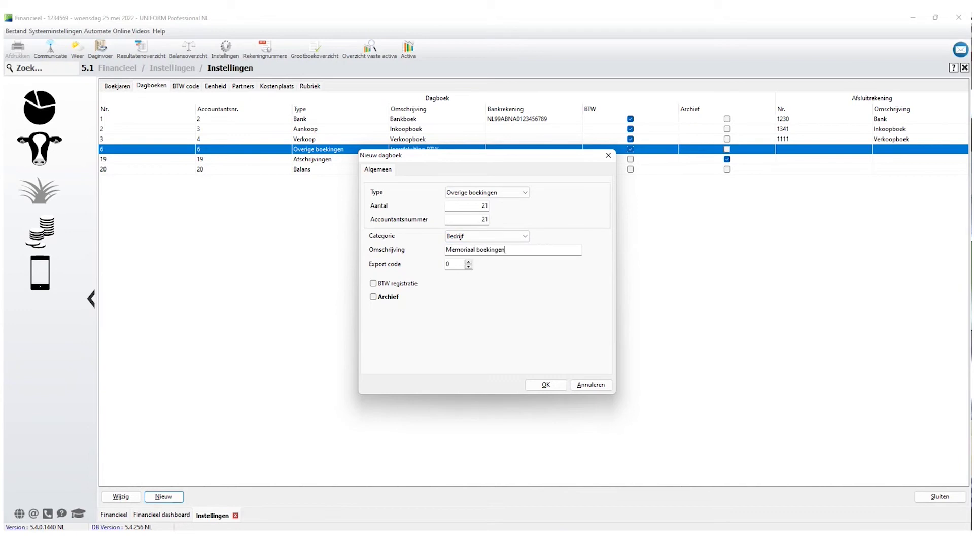
click(374, 283)
click(550, 385)
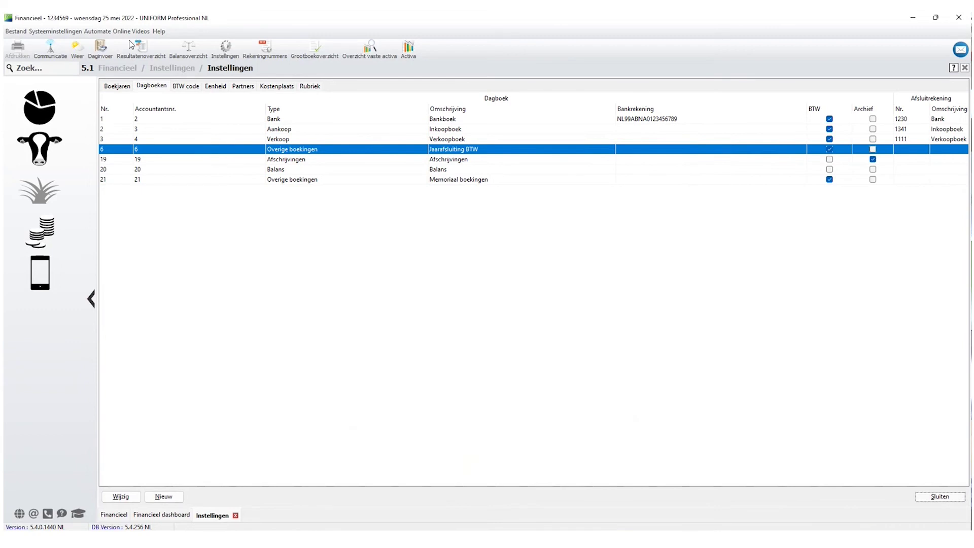
key(Escape)
Open Daginvoer and select the '21 - Memoriaal boekingen' journal.
click(99, 49)
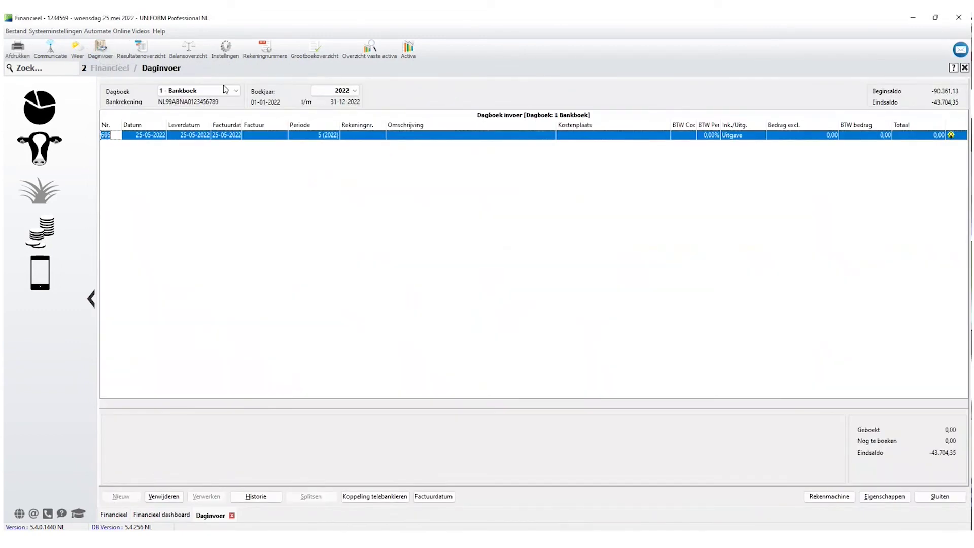
click(226, 91)
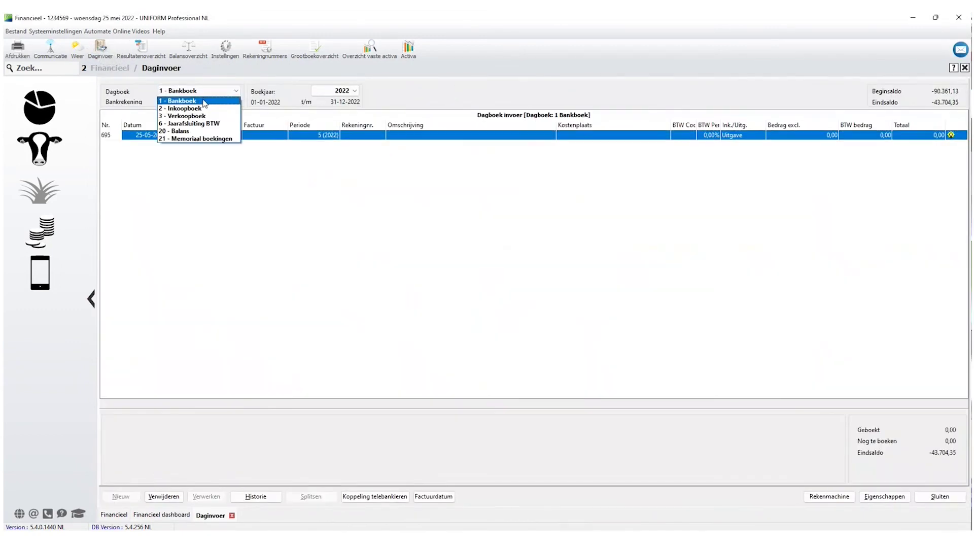
click(201, 139)
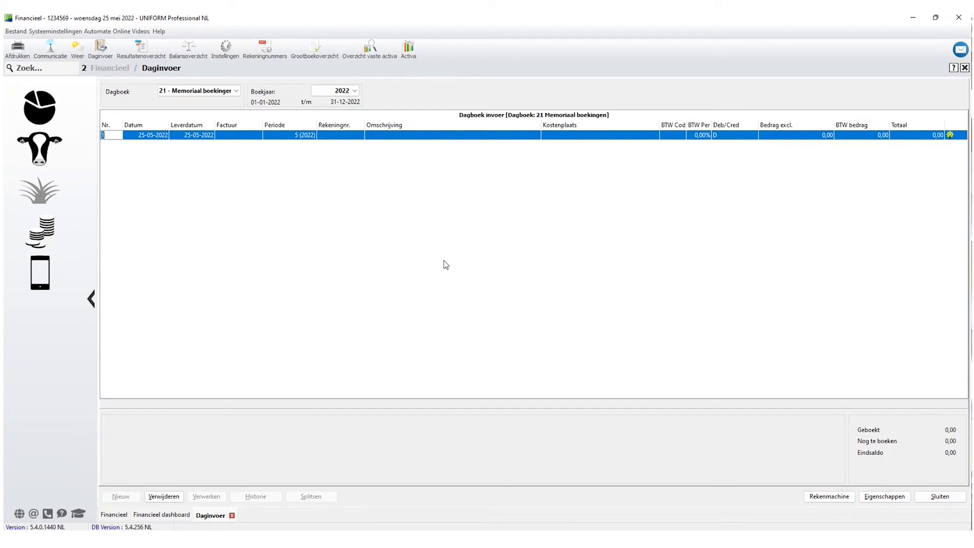
Enter line one: account 4829, 'Correctie telefoon', VAT NVT, credit 500.
click(328, 137)
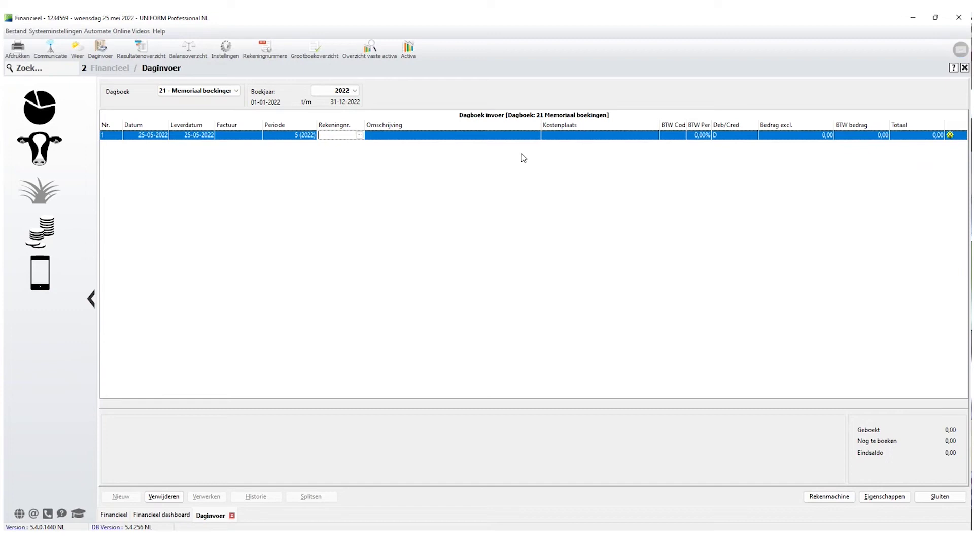
text(4829)
key(Return)
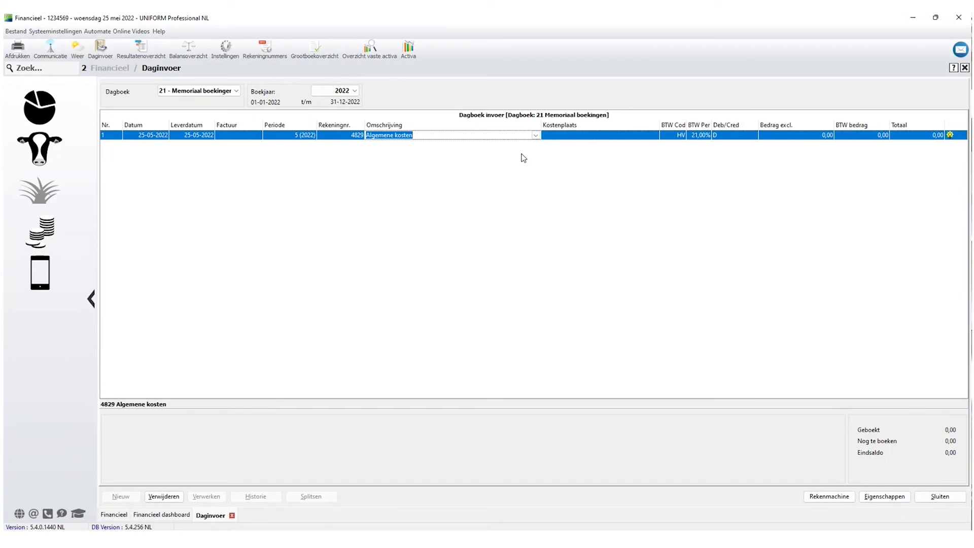
text(Correctie )
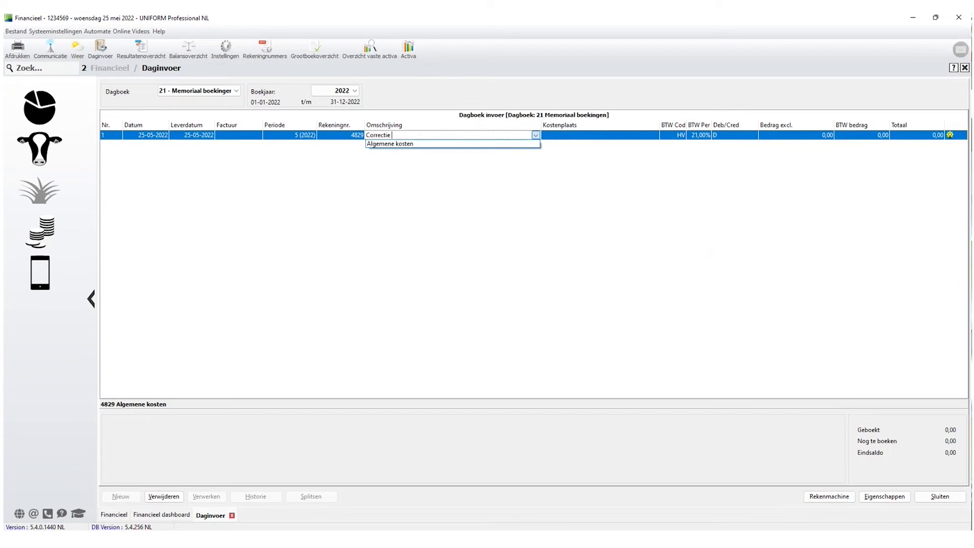
text(telefoon)
key(Return)
key(Return)
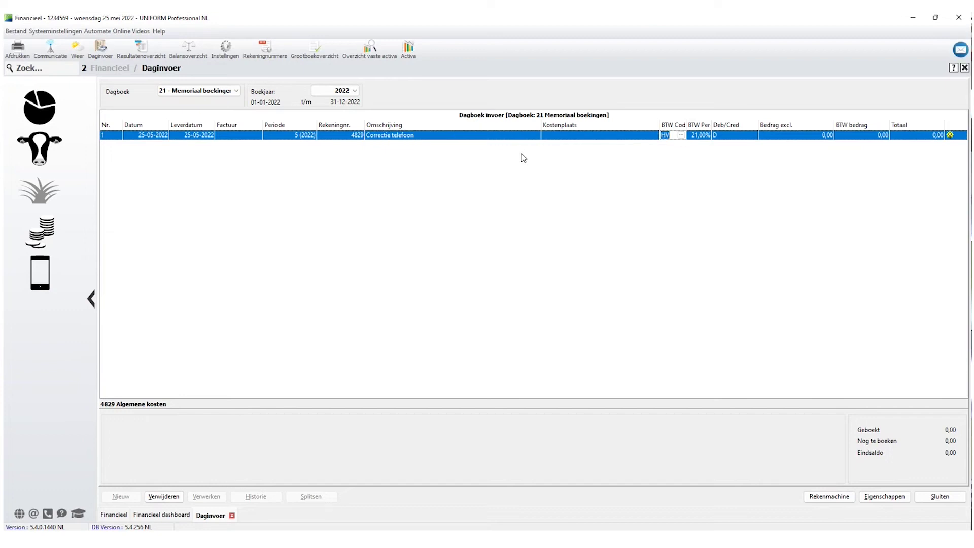
text(nvt)
key(Return)
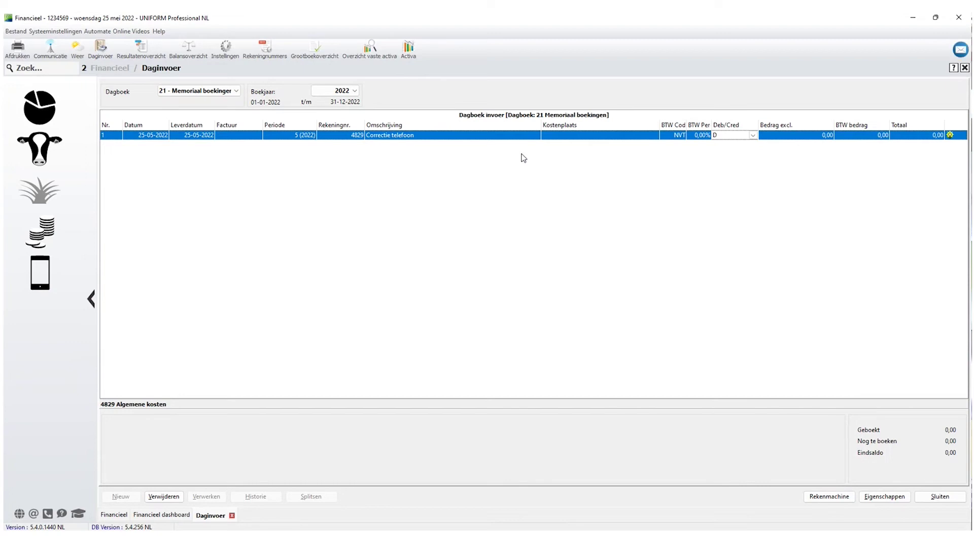
text(c)
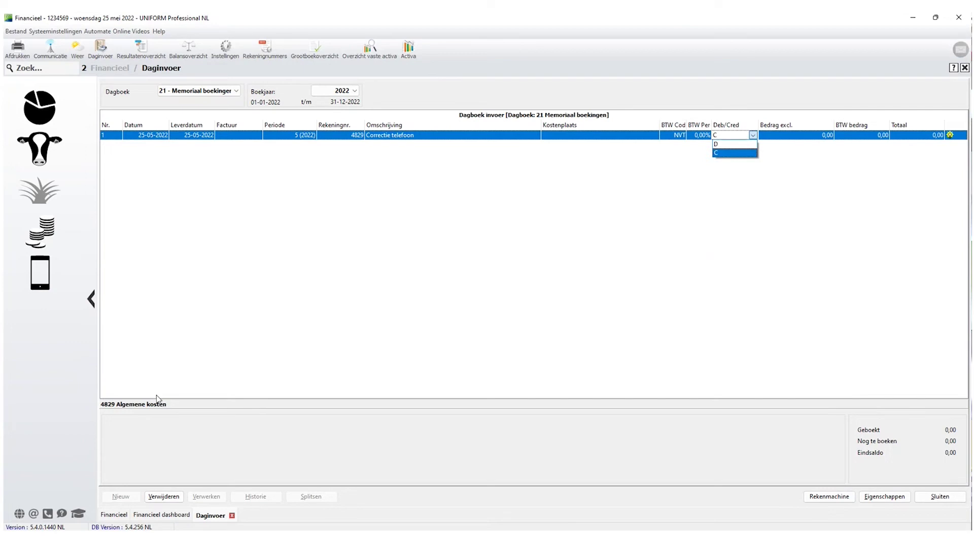
click(732, 152)
key(Return)
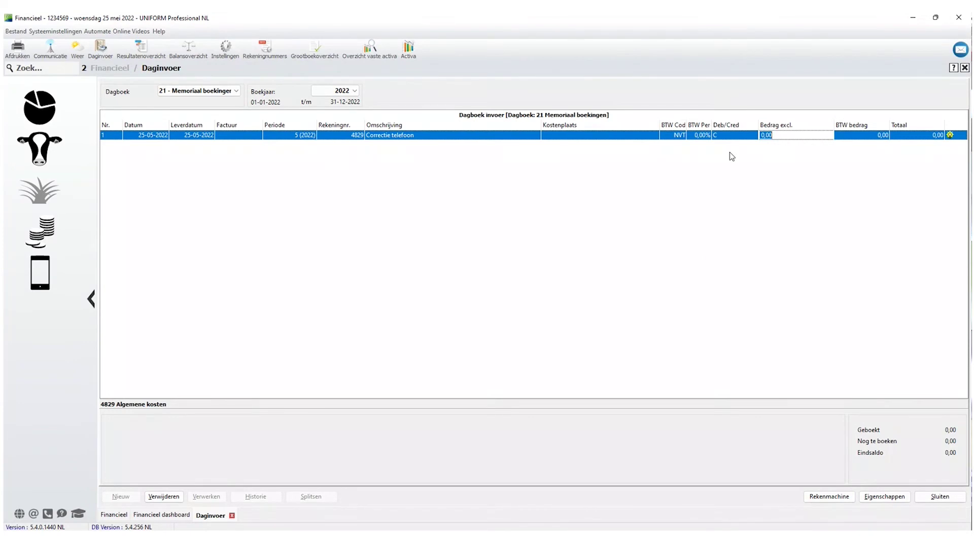
text(500)
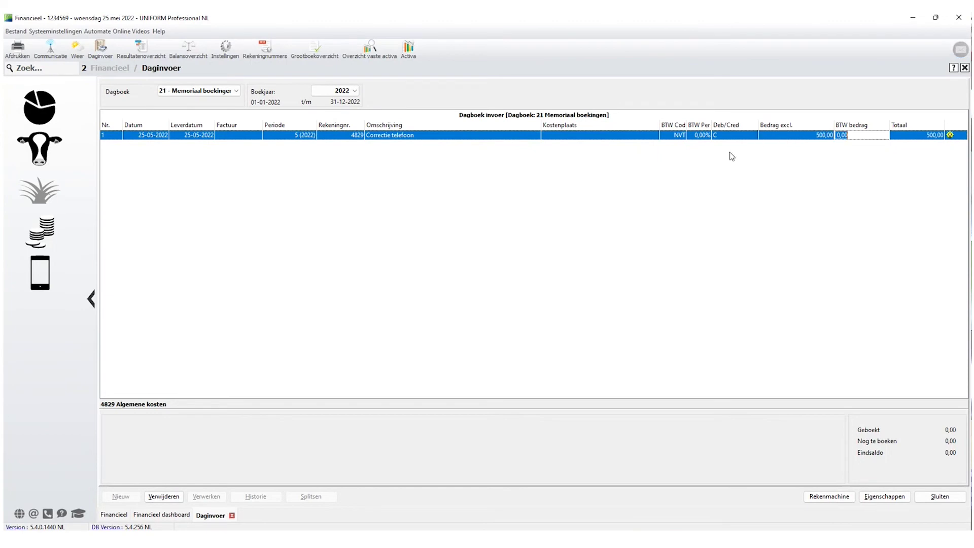
key(Return)
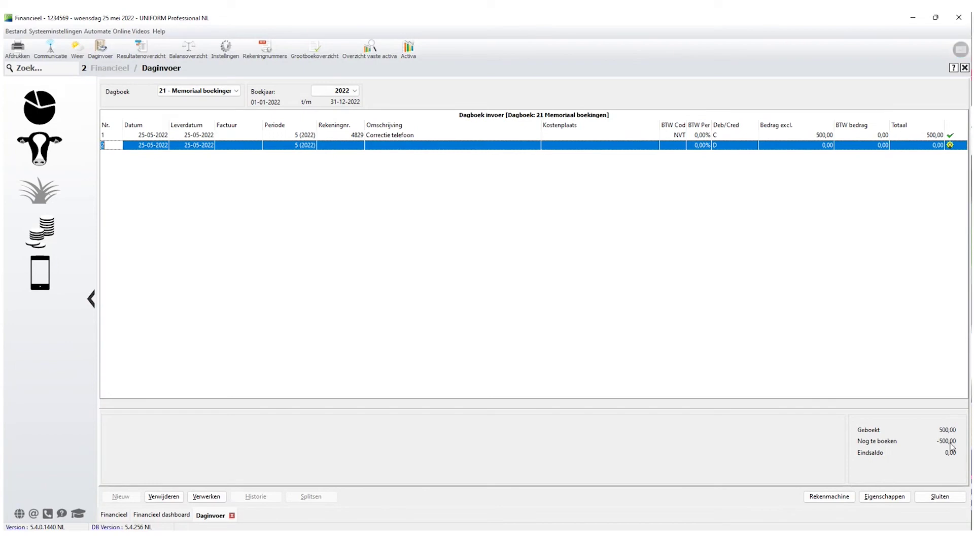
Enter line two: account 4815 via search, 'Correctie telefoon Vennoot 1', NVT, debit 500, then process.
click(348, 146)
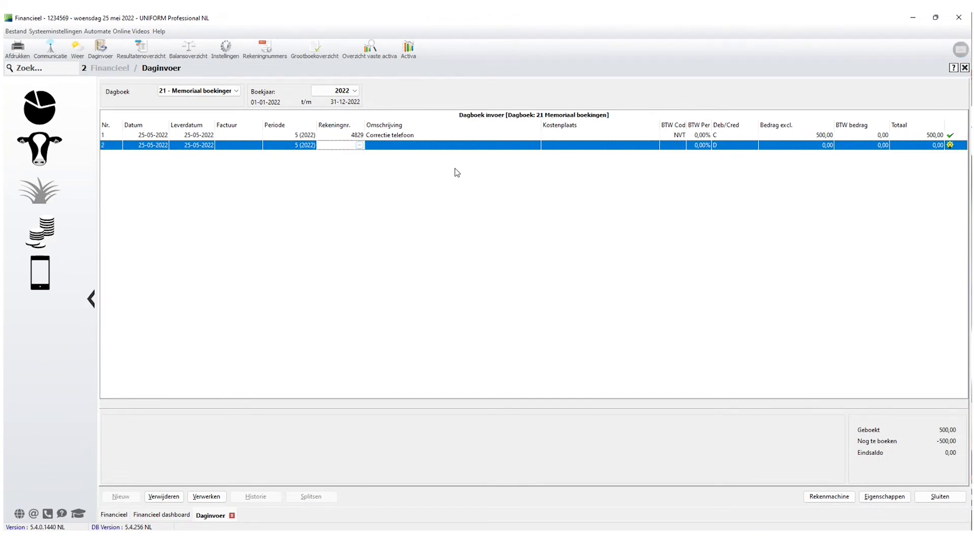
key(Return)
click(385, 206)
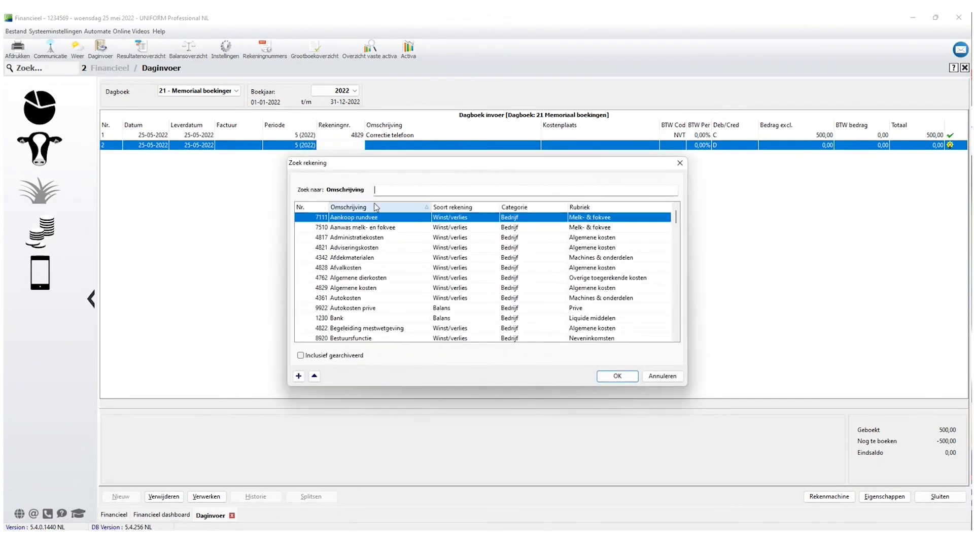
text(tel)
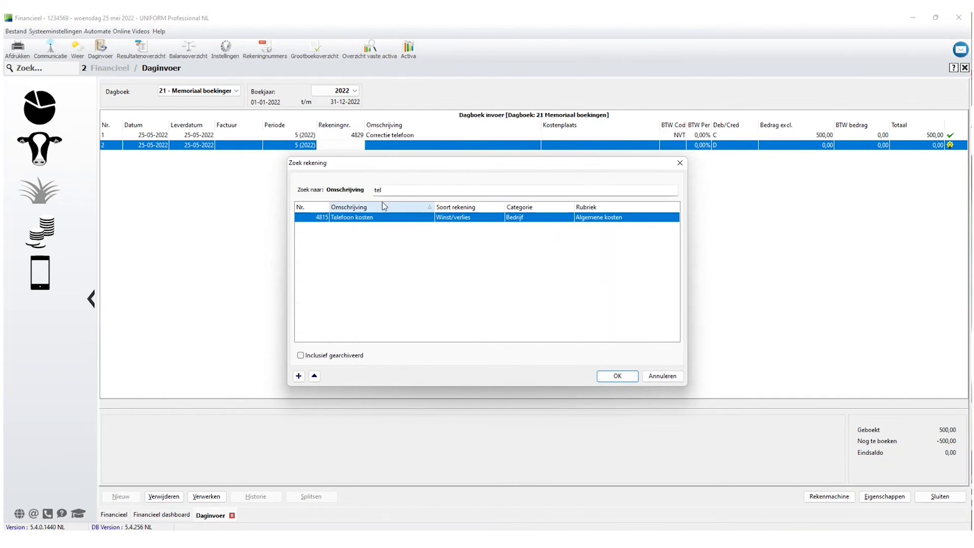
key(Return)
text(Co)
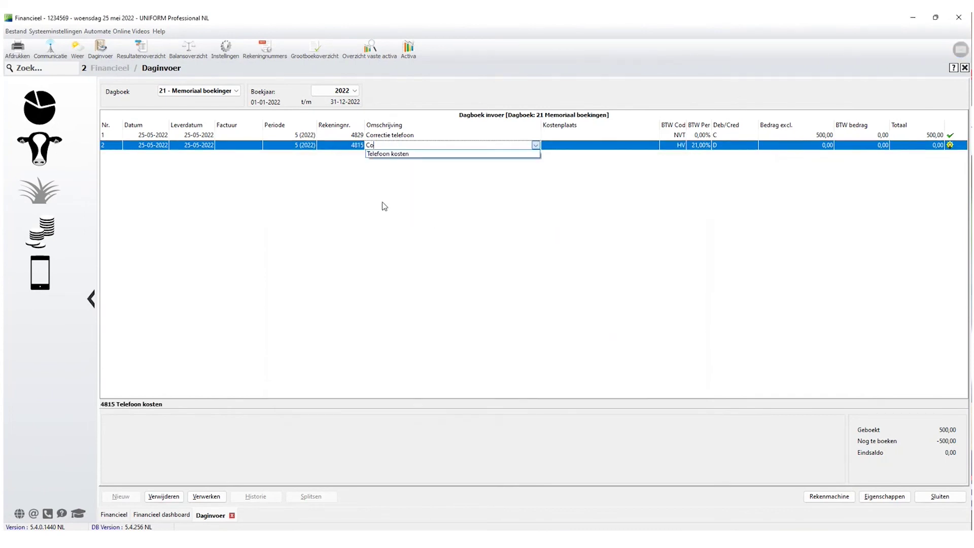
text(rrectie telefoon Vennoot 1)
key(Return)
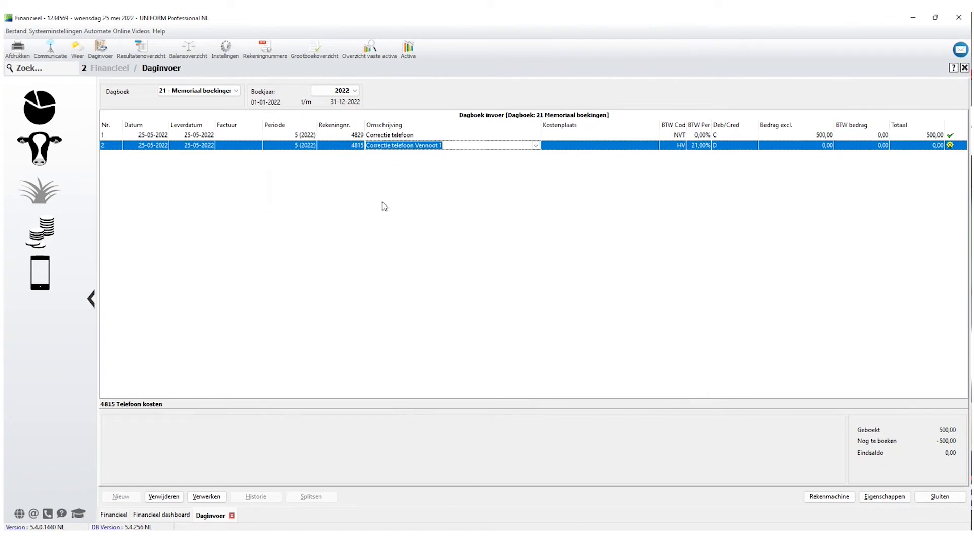
key(Return)
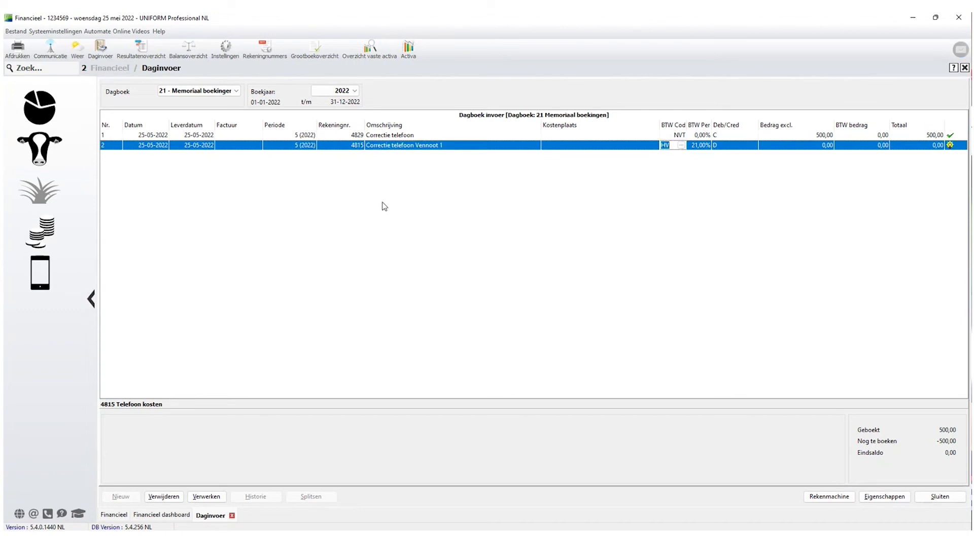
text(NVT)
key(Return)
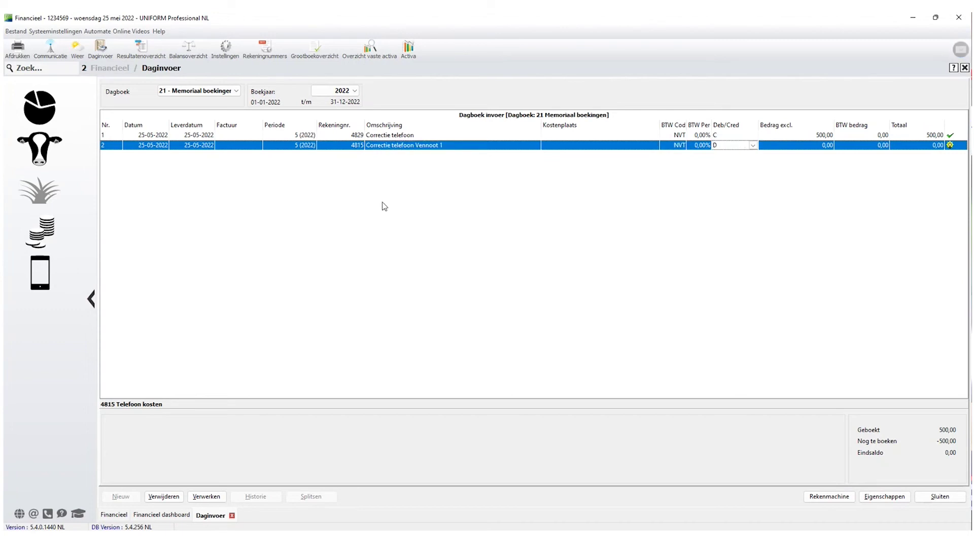
key(Return)
text(500)
key(Return)
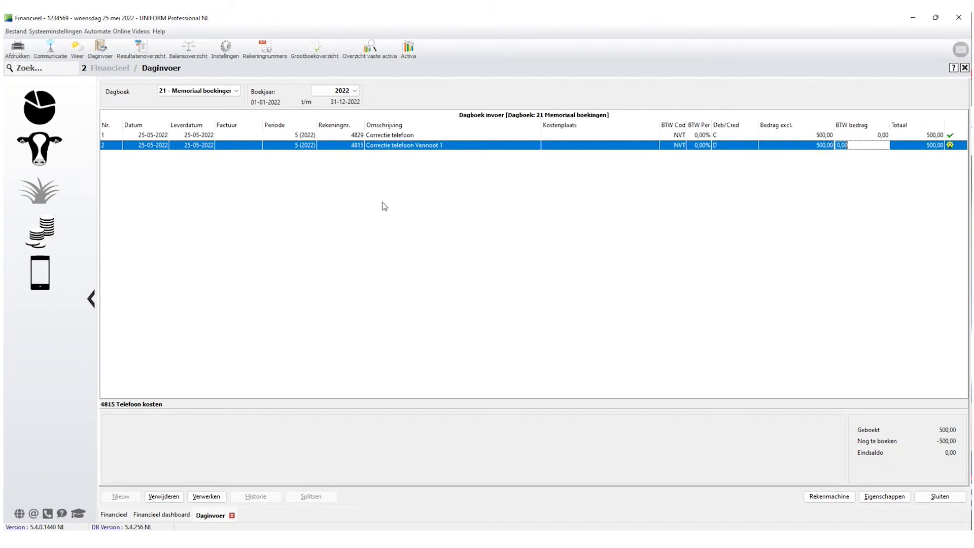
key(Return)
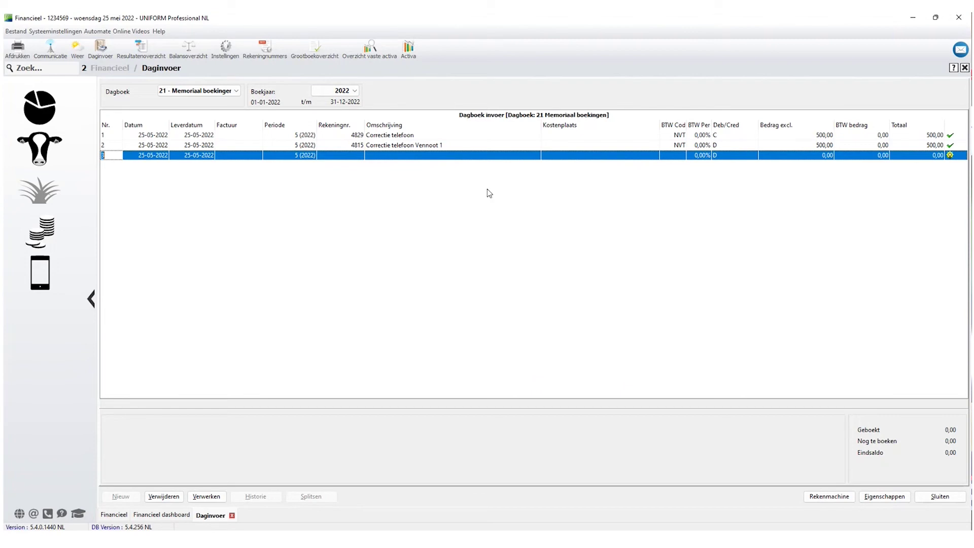
click(206, 496)
Dismiss the processing confirmation and open the Grootboekoverzicht report.
click(475, 290)
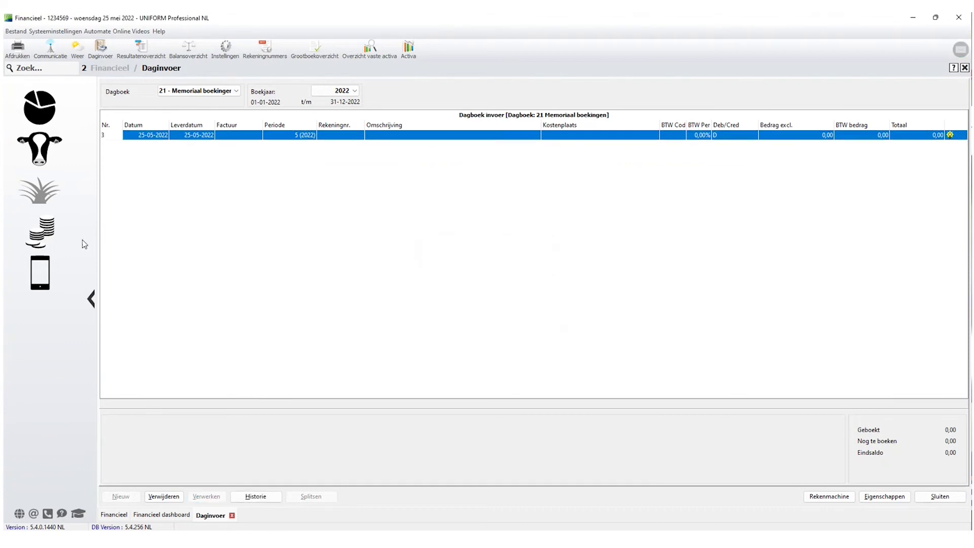
click(50, 237)
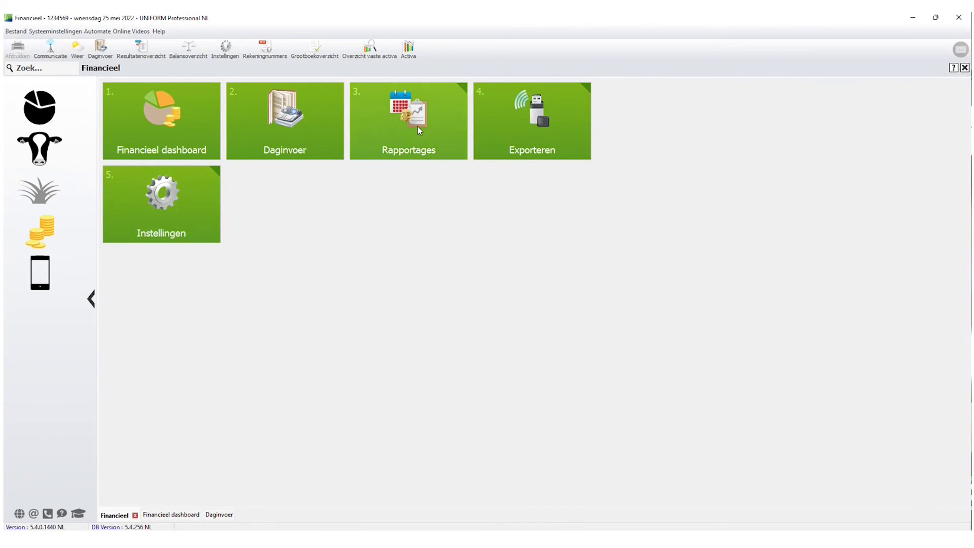
click(418, 126)
click(176, 213)
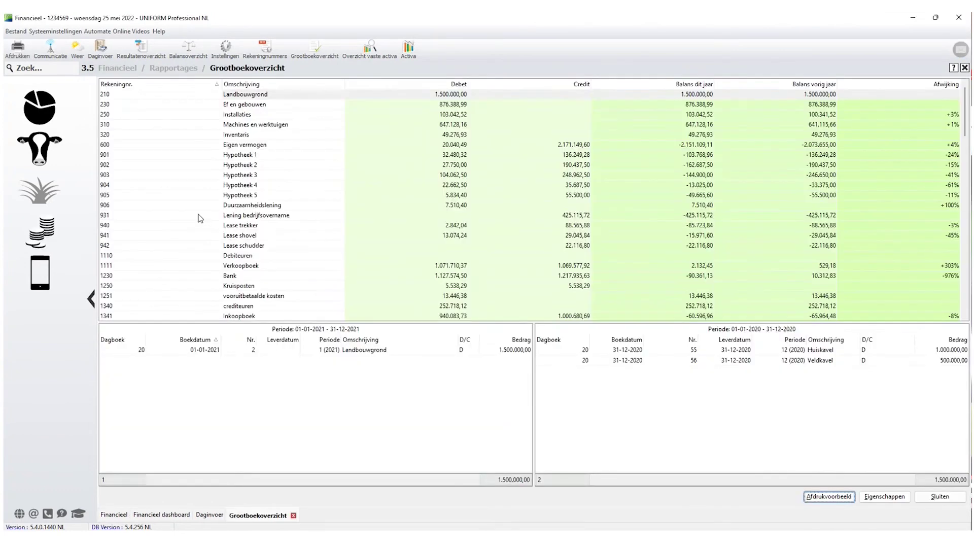
Show account 4829 Algemene kosten's 2021 entries sorted by booking date, newest first, and open Eigenschappen.
click(222, 246)
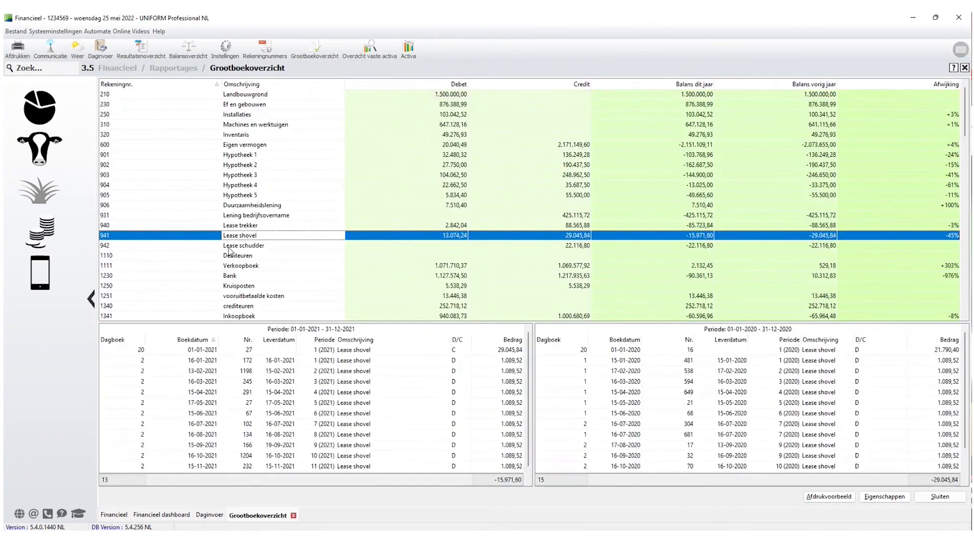
scroll(221, 263, down, 5)
scroll(221, 262, down, 12)
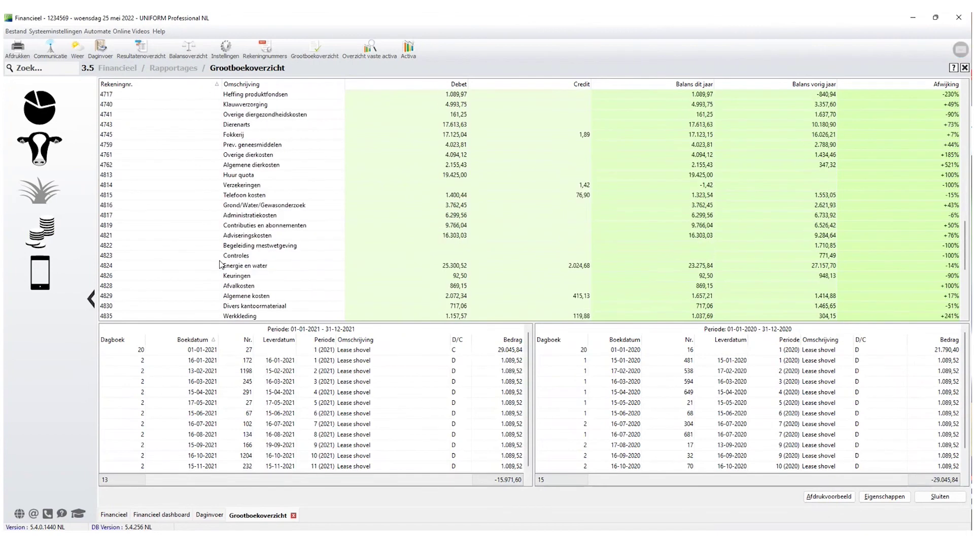
click(222, 297)
click(312, 412)
scroll(312, 430, down, 4)
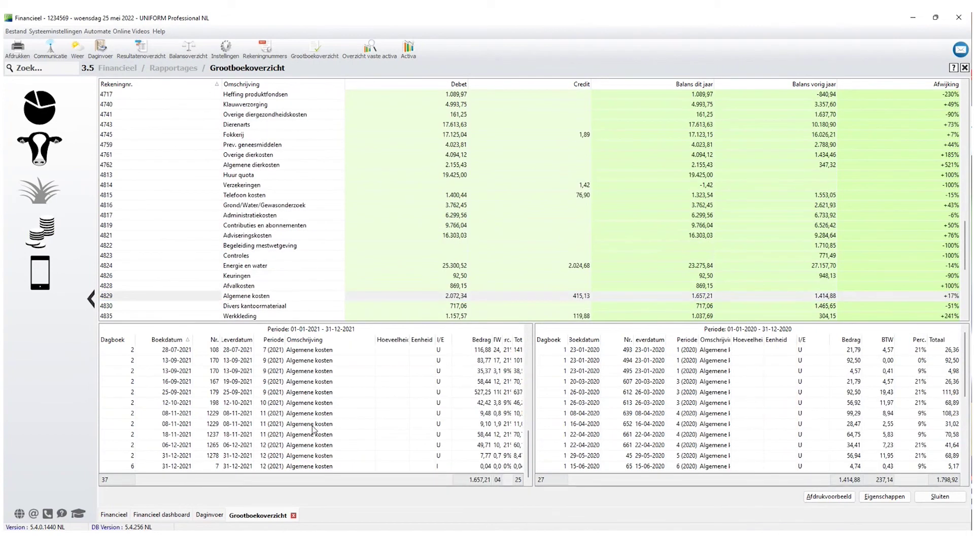
scroll(331, 436, up, 2)
scroll(331, 436, up, 3)
scroll(304, 414, up, 2)
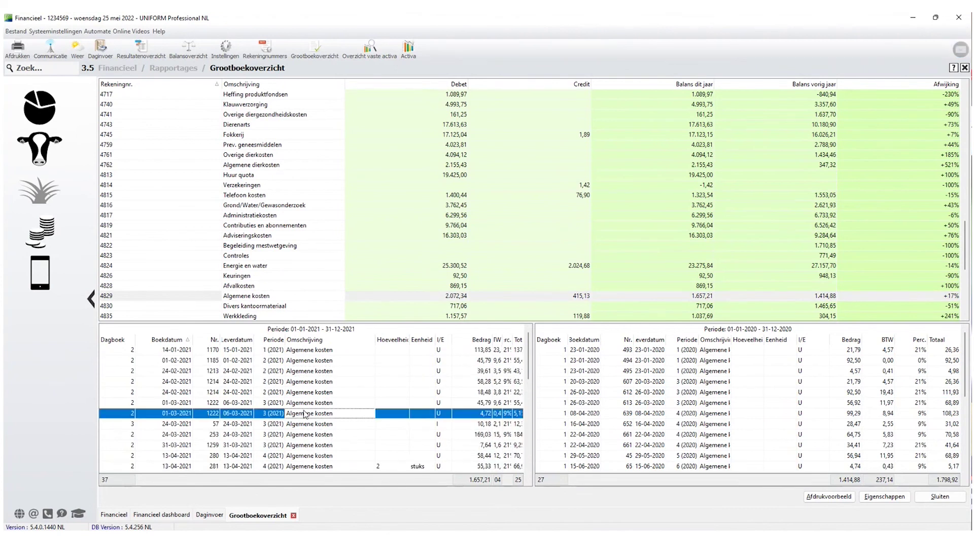
scroll(305, 413, down, 8)
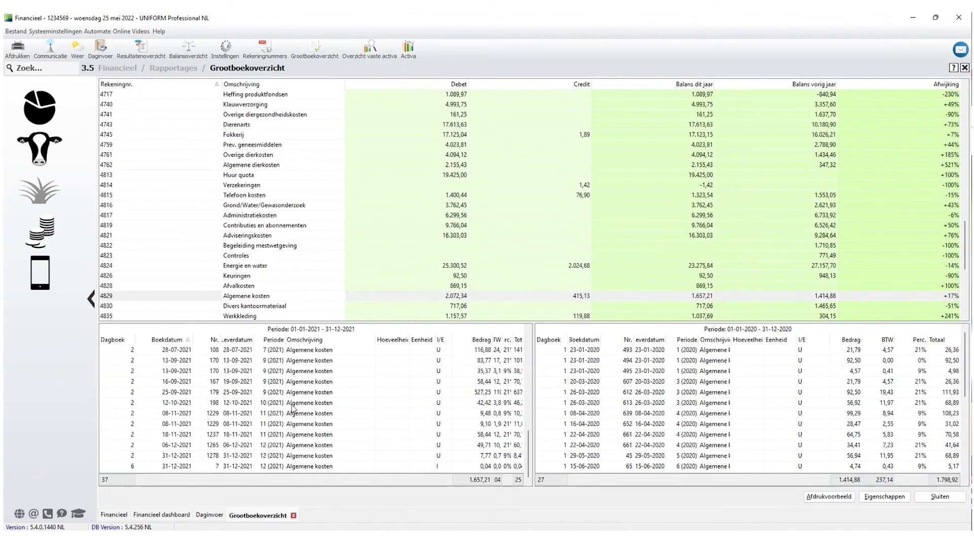
click(170, 340)
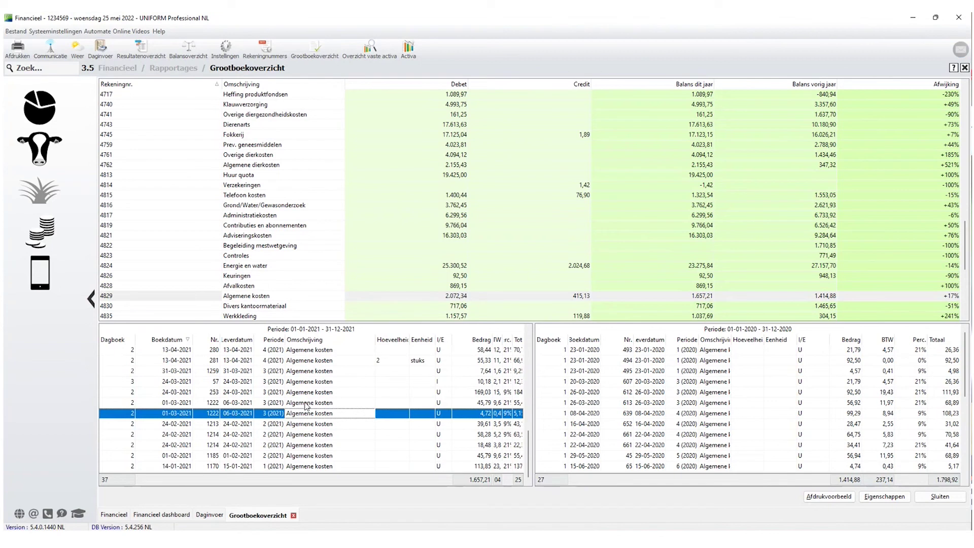
click(884, 496)
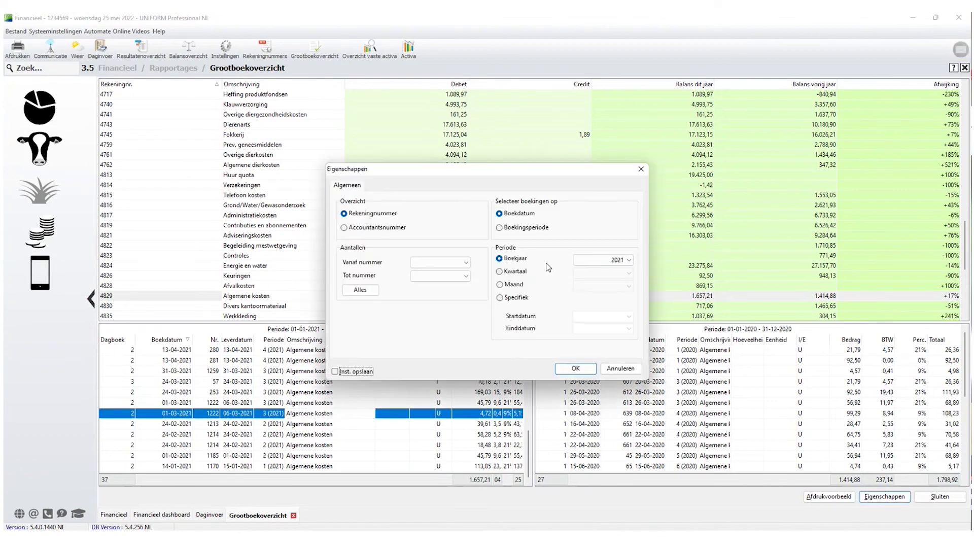
Change the ledger overview's Boekjaar to 2022.
click(628, 259)
click(588, 279)
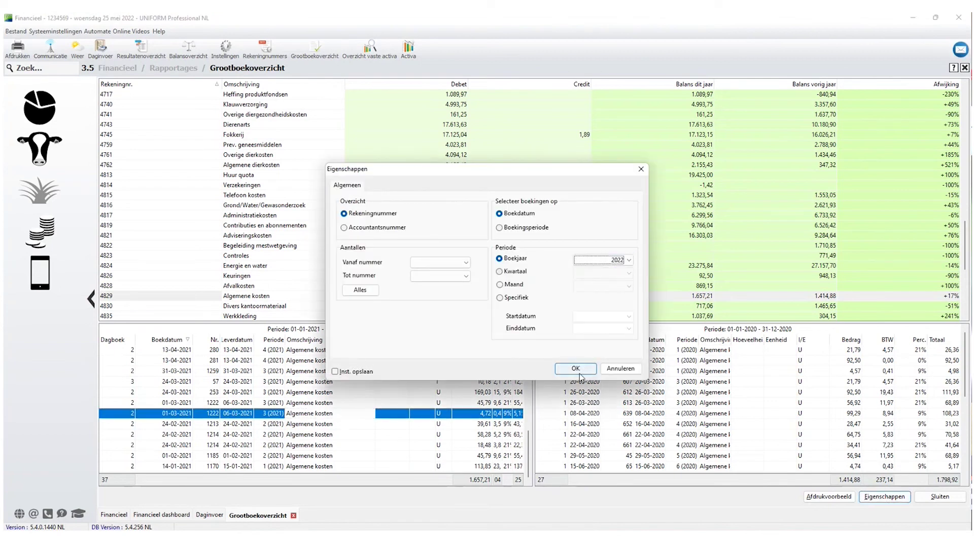
click(579, 372)
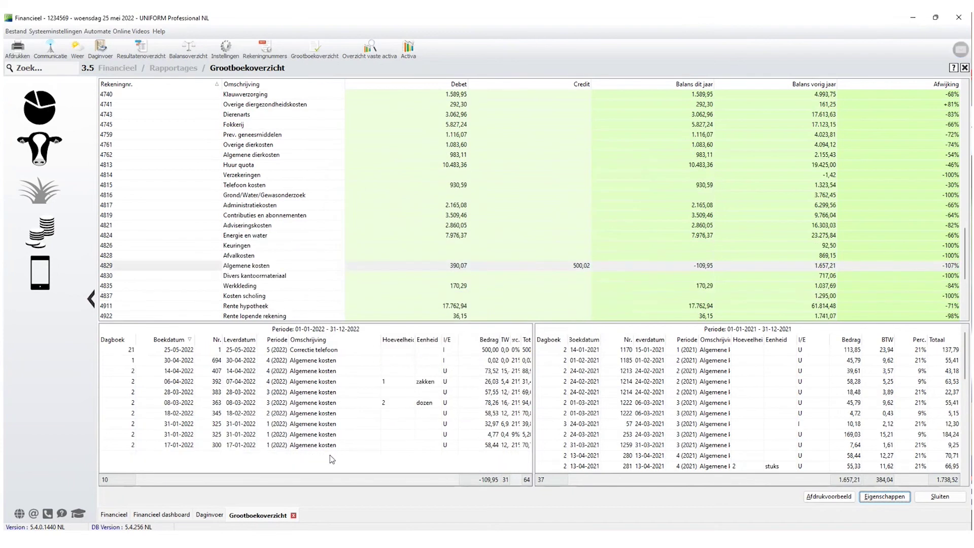
Check the 2022 Correctie telefoon entries under 4829 Algemene kosten and 4815 Telefoon kosten.
click(310, 403)
click(313, 350)
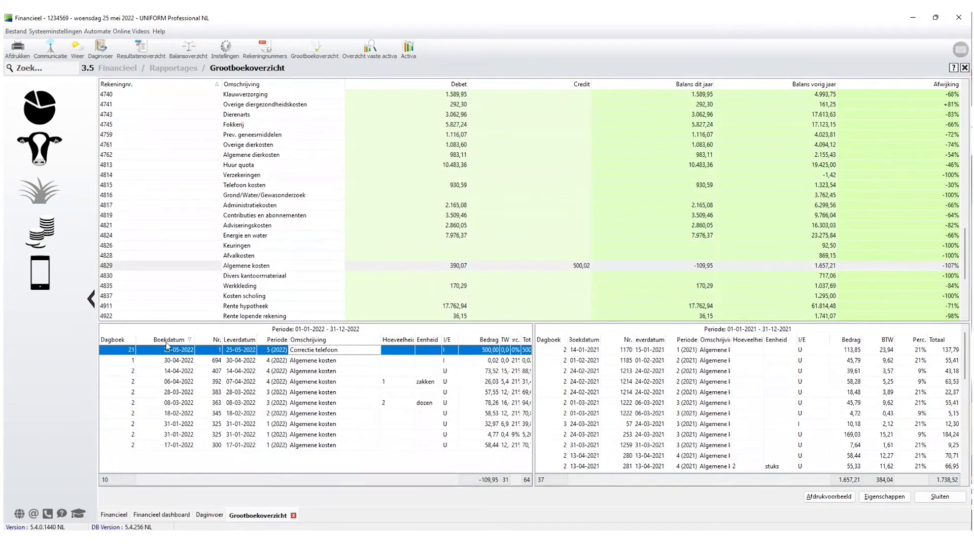
click(169, 340)
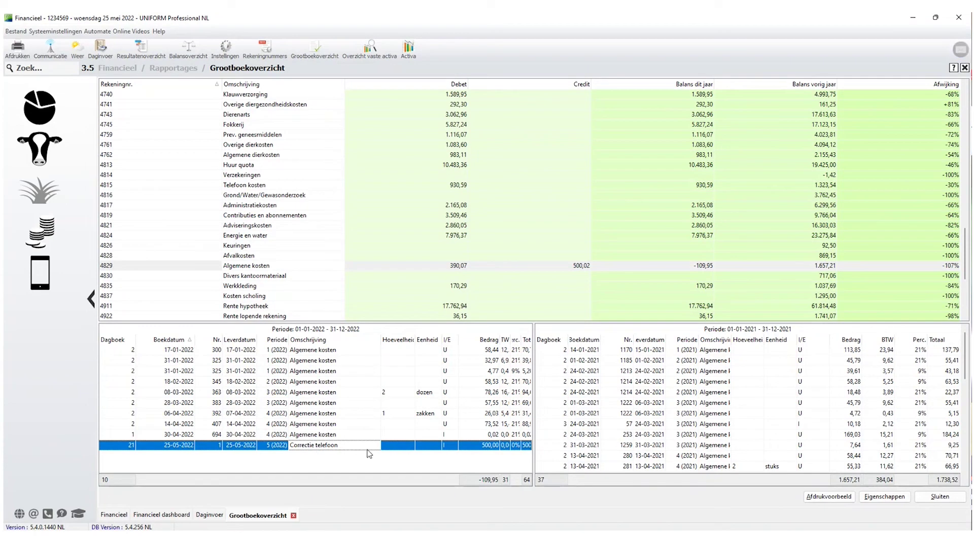
click(260, 267)
scroll(261, 271, down, 2)
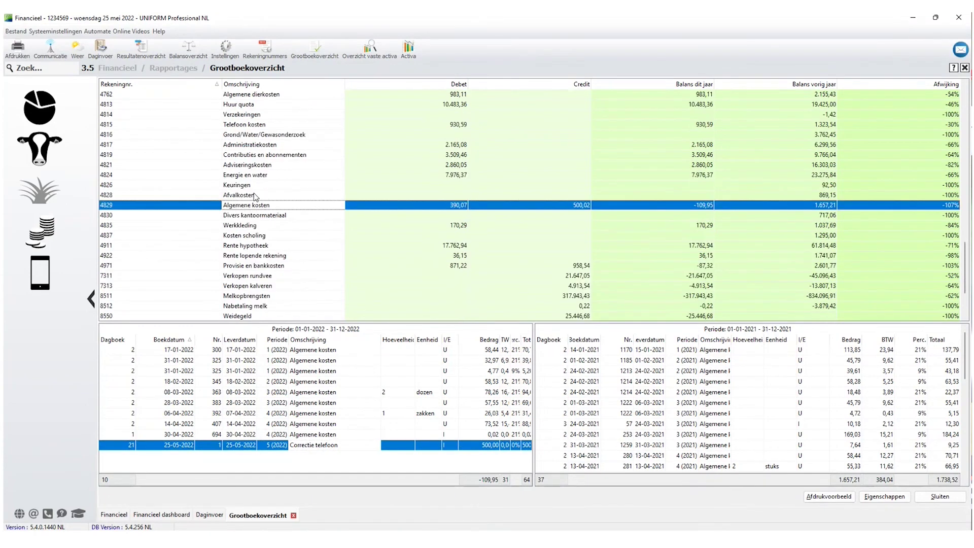
click(247, 127)
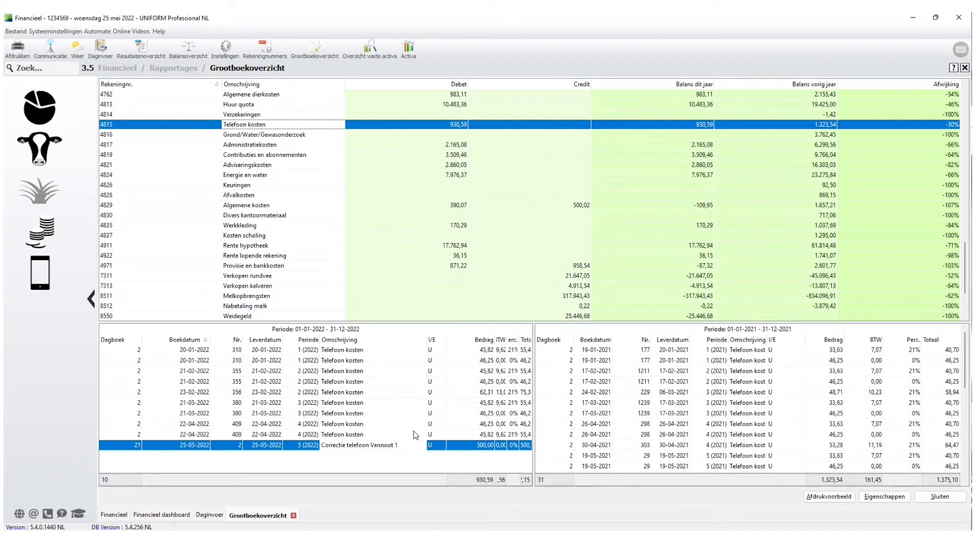
click(210, 515)
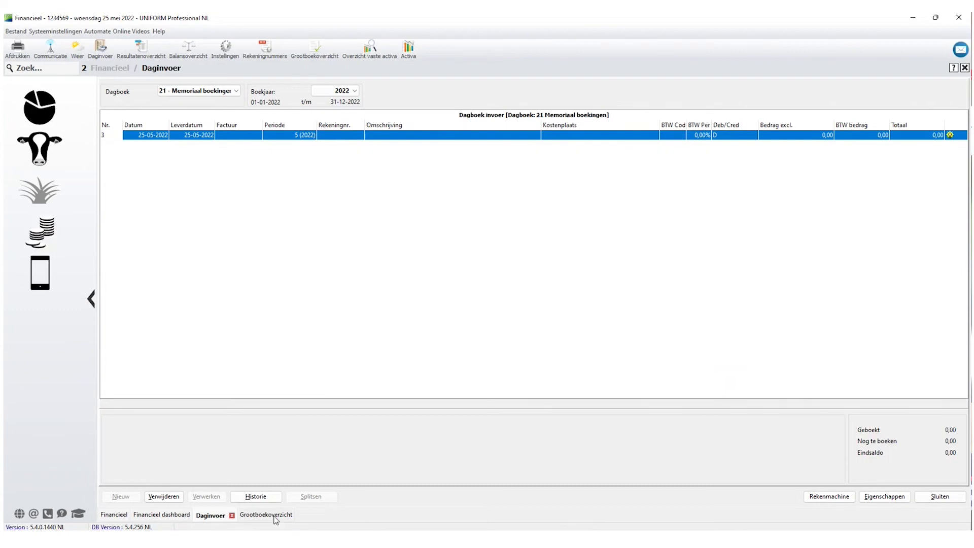
Switch daily entry to journal 6 - Jaarafsluiting BTW and briefly revisit the ledger overview.
click(235, 91)
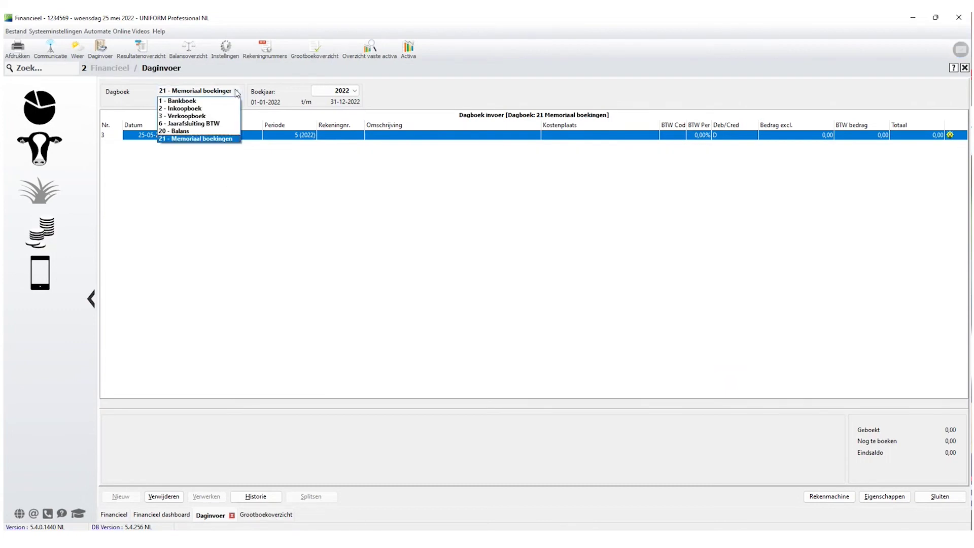
click(206, 124)
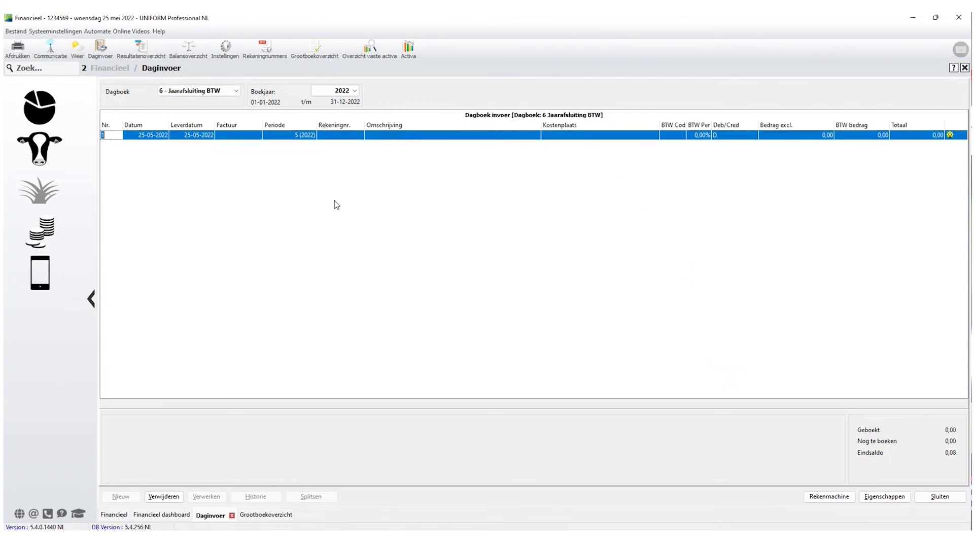
click(260, 516)
click(249, 206)
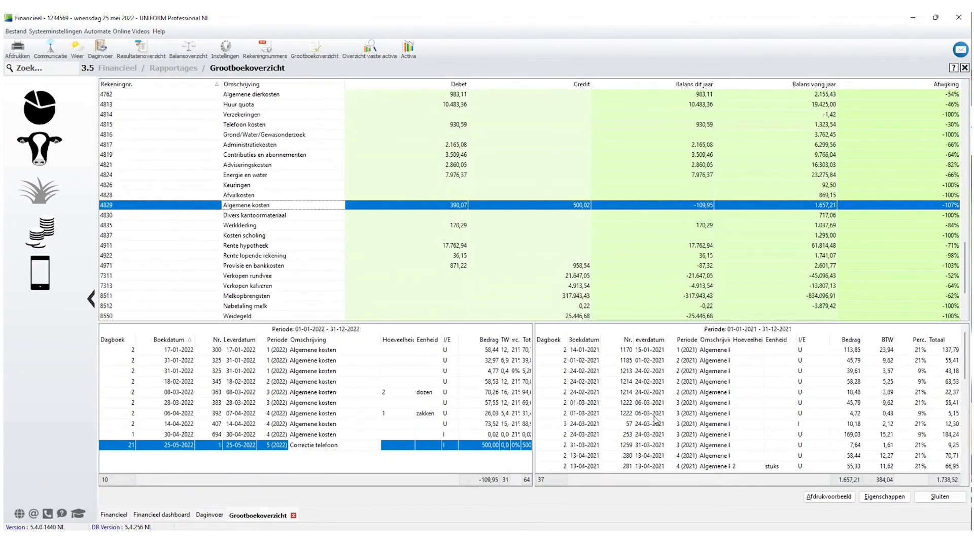
key(Escape)
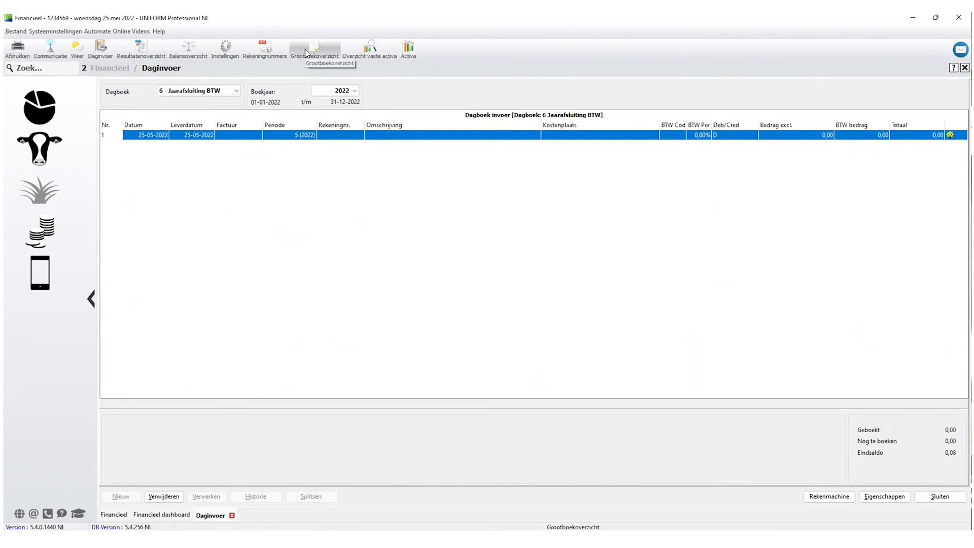
Reopen Grootboekoverzicht to check account 1461 Hoog afdracht's 2021 entries, then return to Daginvoer.
click(315, 48)
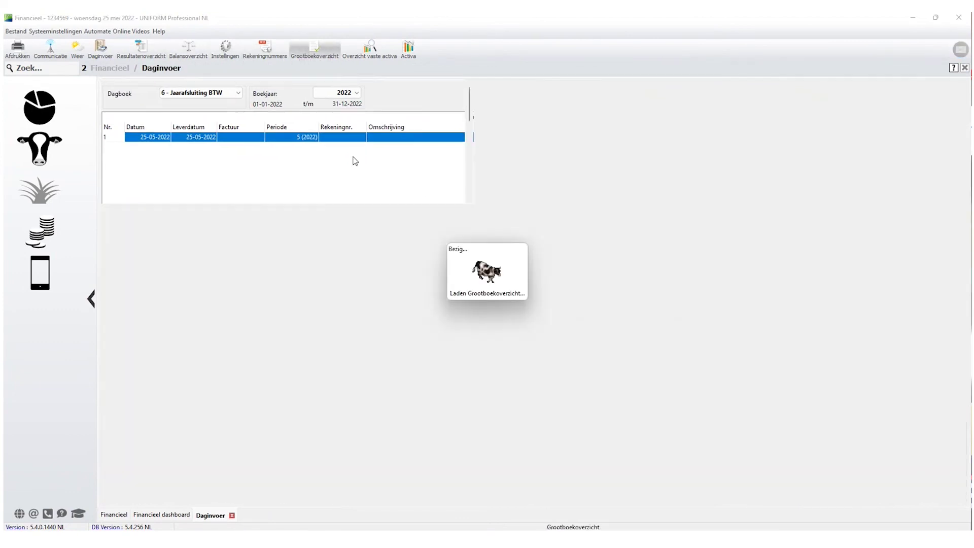
scroll(342, 209, down, 2)
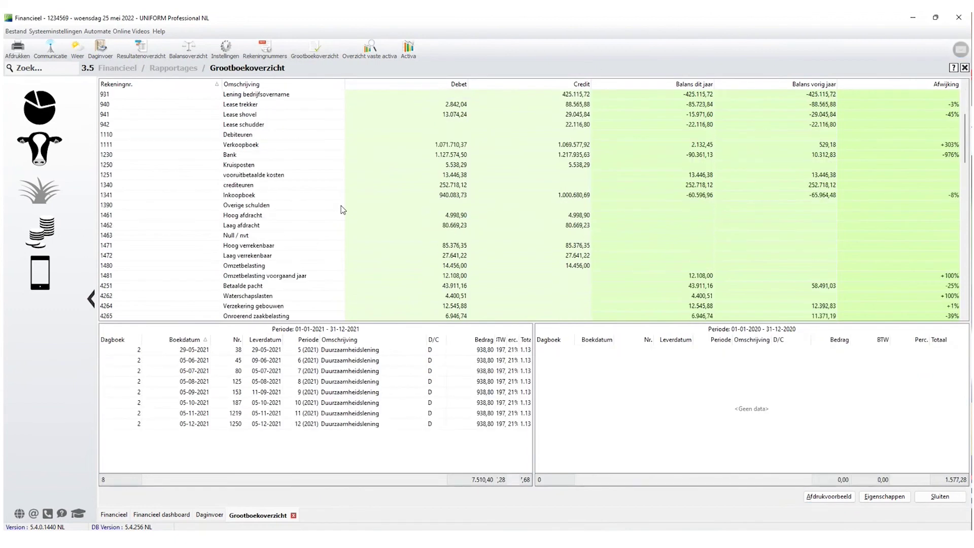
click(244, 217)
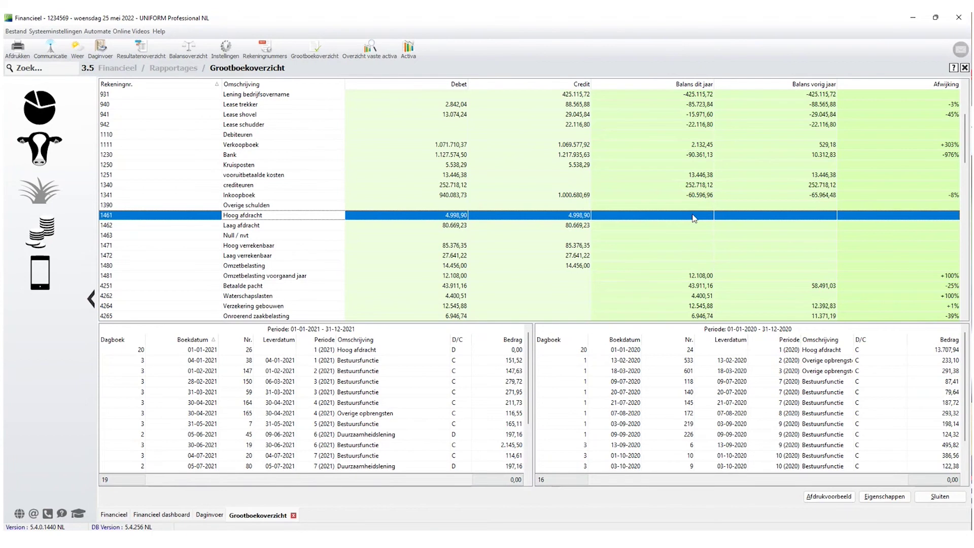
click(209, 515)
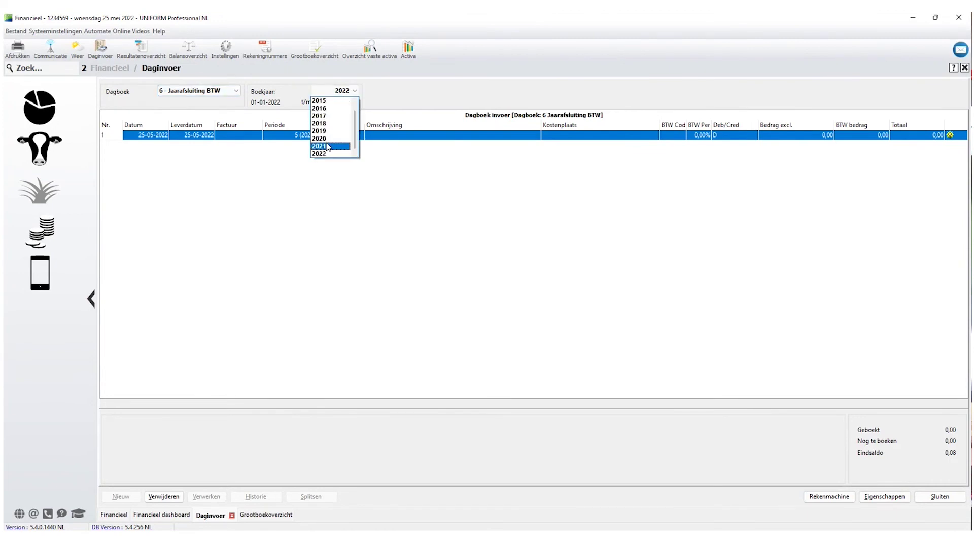
Set Boekjaar to 2021 and load all seven processed entries back from Historie.
click(327, 146)
click(264, 497)
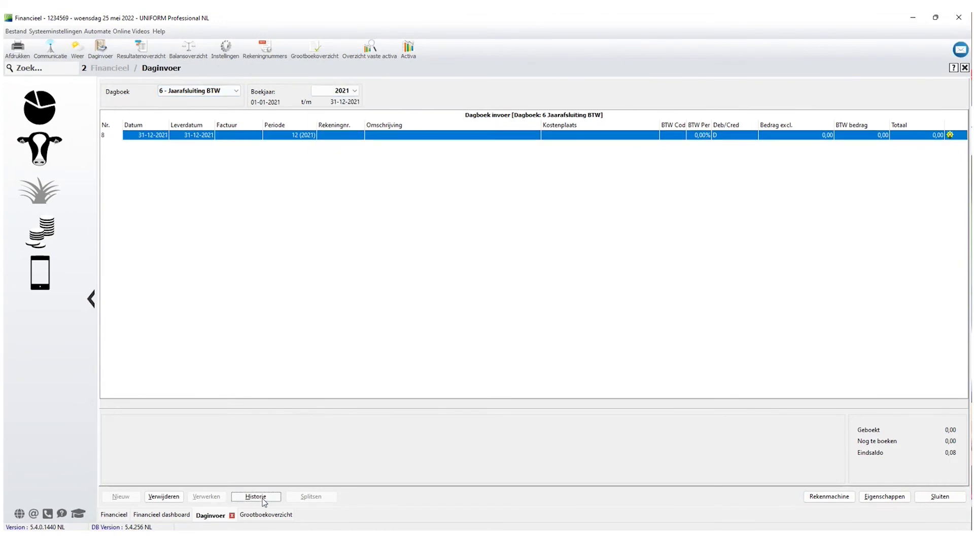
click(876, 85)
click(851, 475)
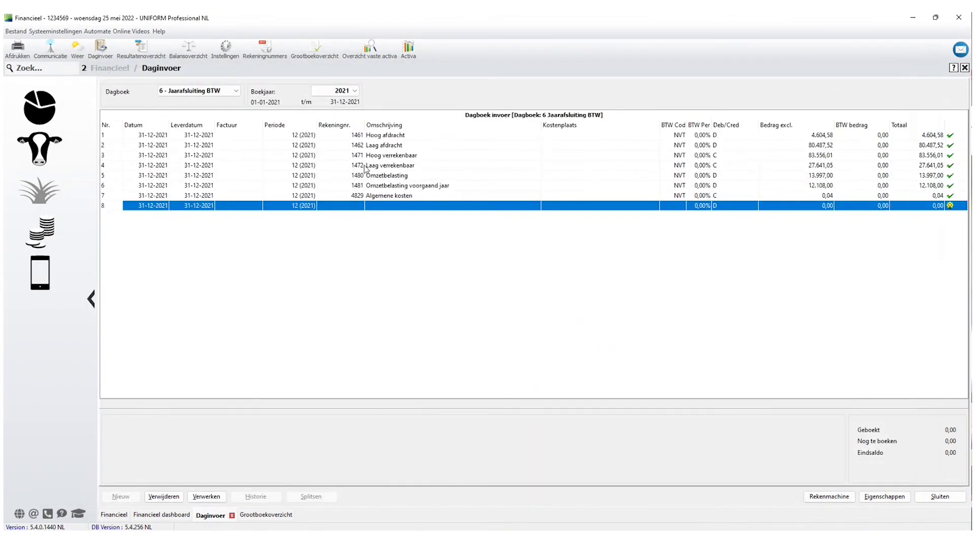
Inspect the Hoog afdracht, Laag afdracht, Omzetbelasting and Omzetbelasting voorgaand jaar lines.
click(359, 136)
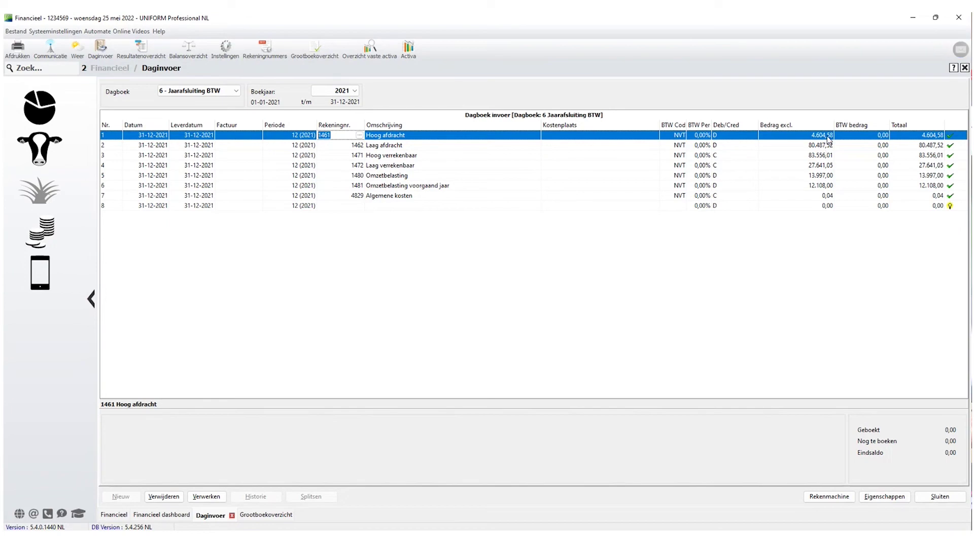
click(822, 145)
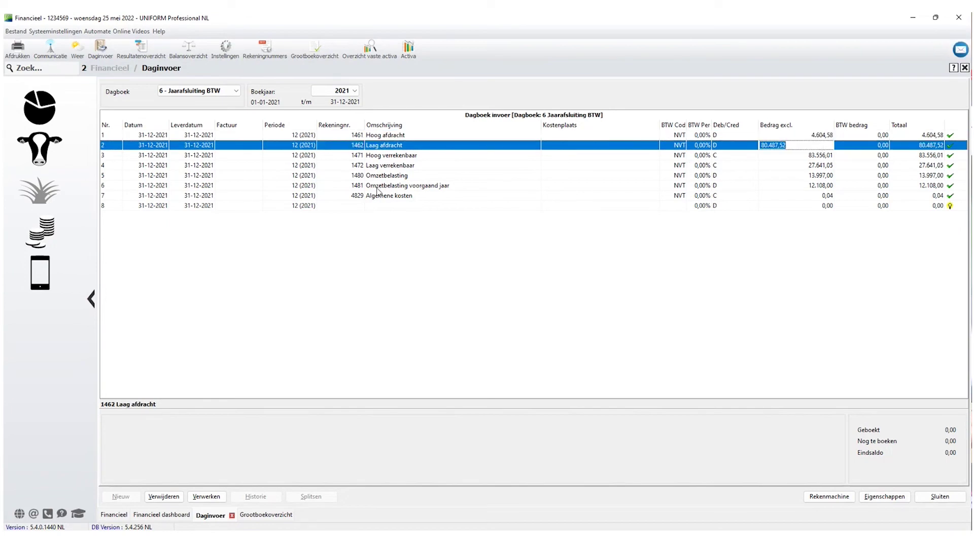
click(389, 176)
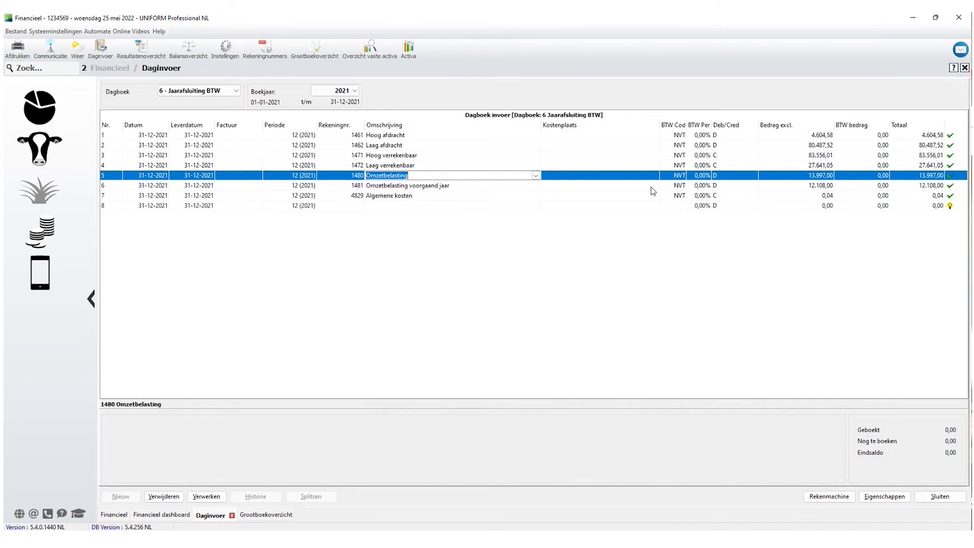
click(424, 187)
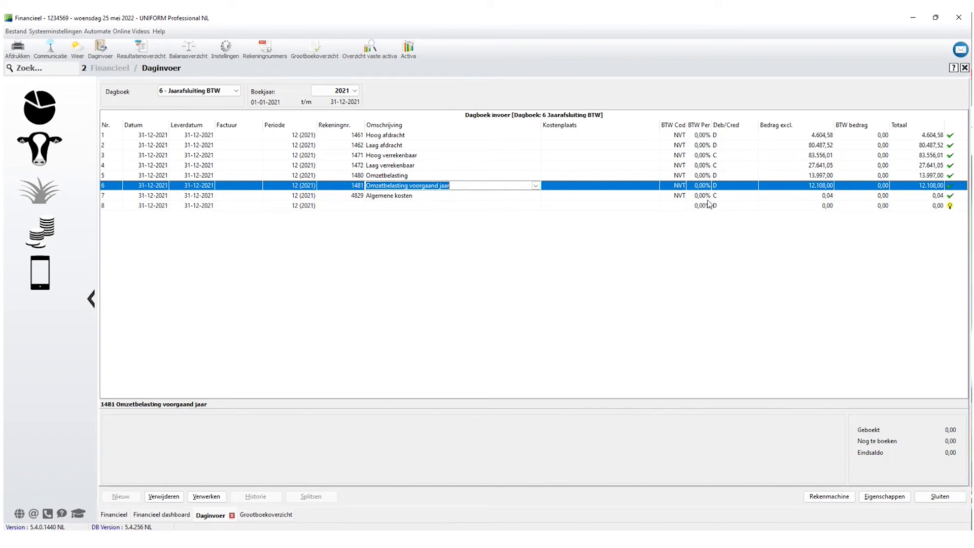
Check the 0,04 Algemene kosten amount and post all seven Jaarafsluiting BTW closing entries.
click(828, 199)
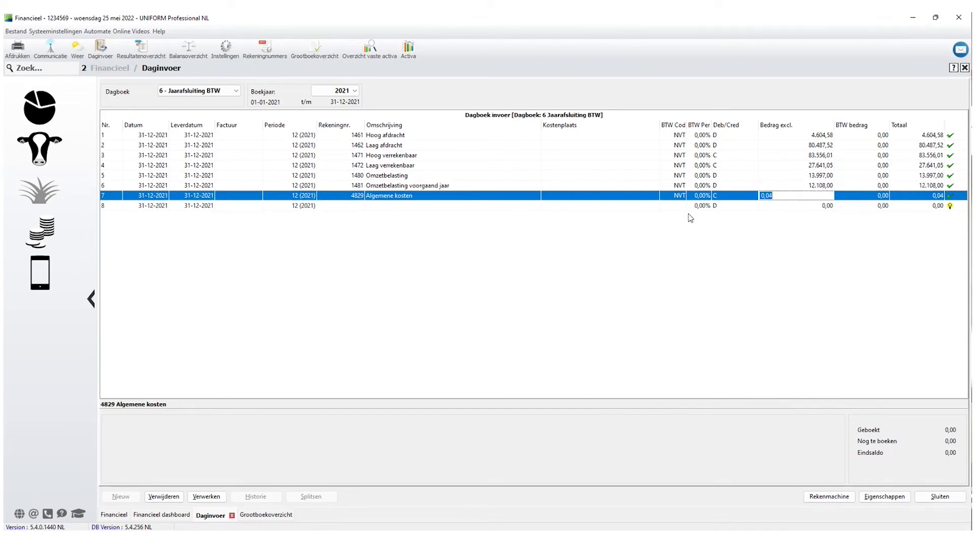
click(780, 199)
click(207, 497)
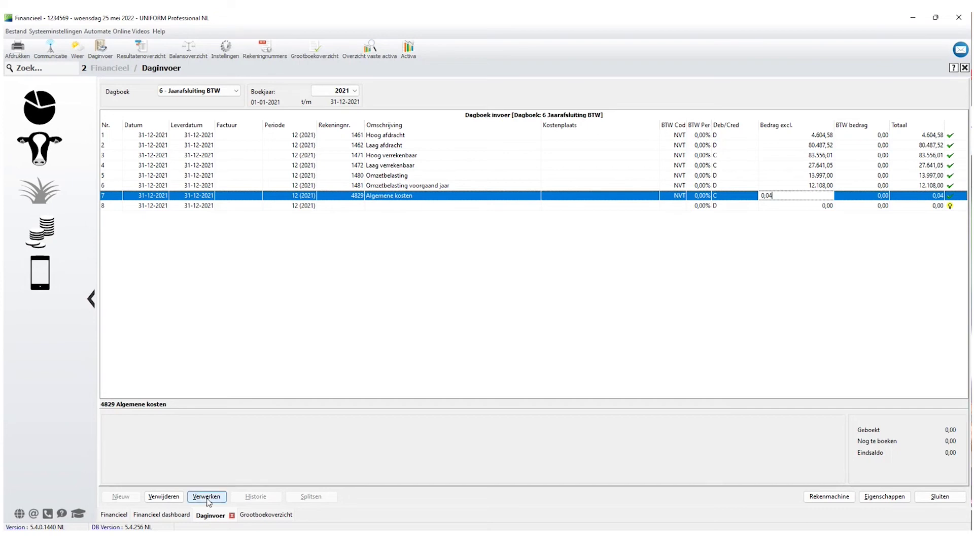
click(489, 292)
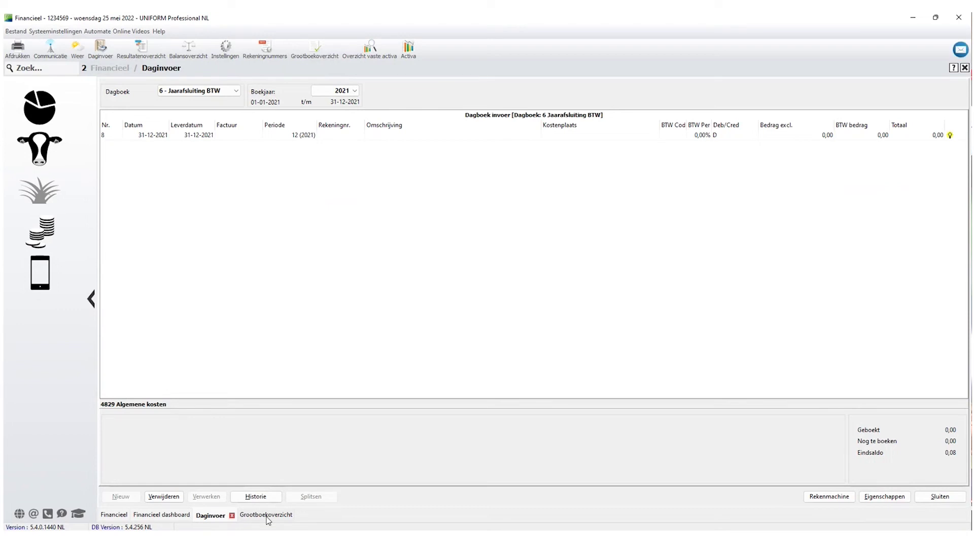
Look over the general ledger, then close Daginvoer with Jaarafsluiting BTW still selected.
click(266, 515)
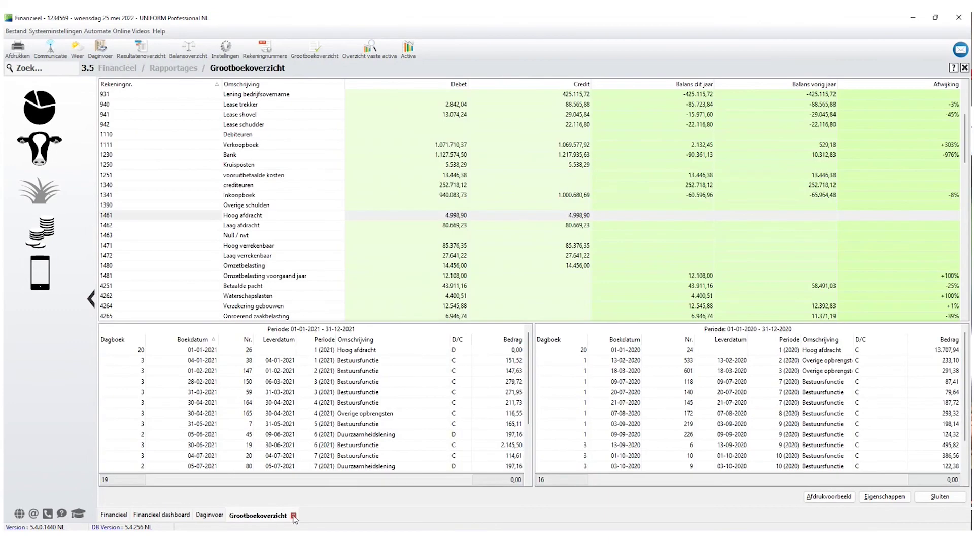
click(210, 514)
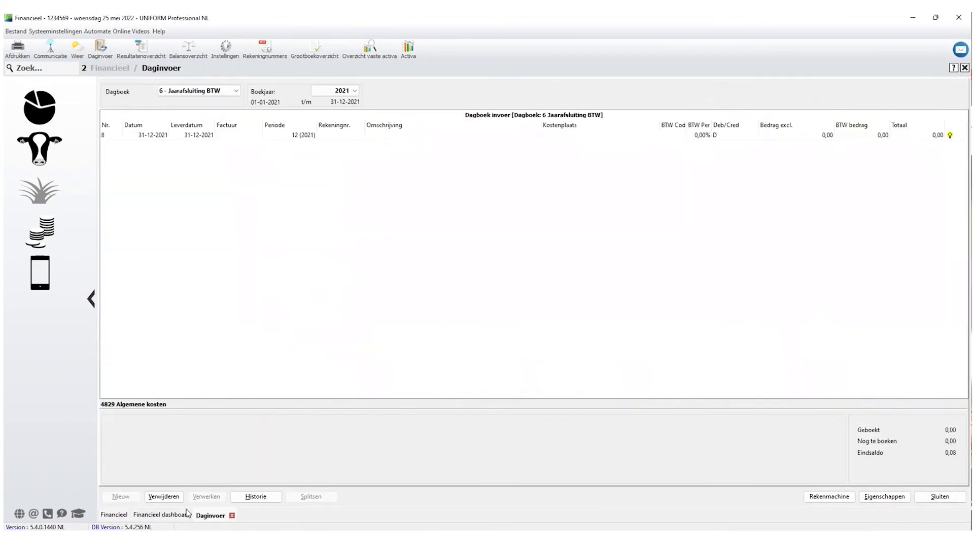
click(224, 93)
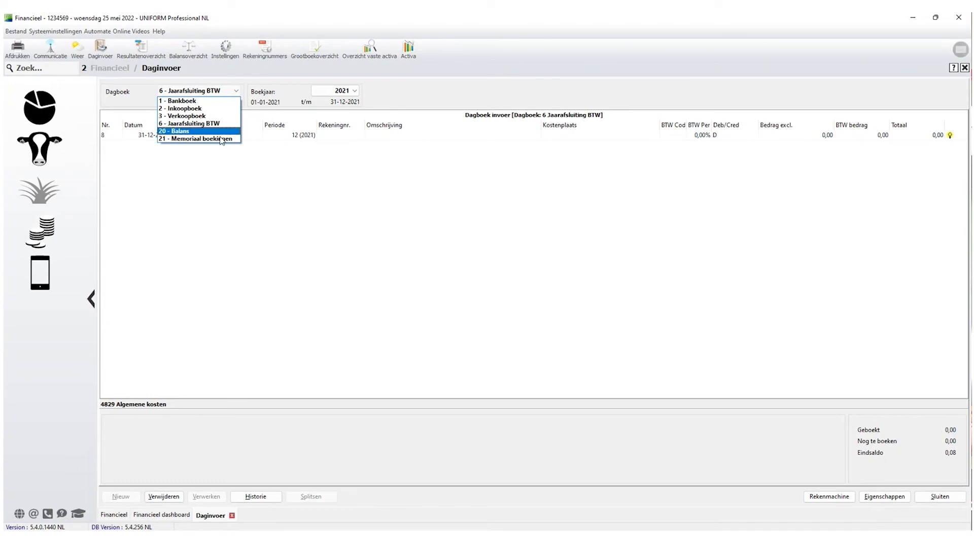
click(317, 242)
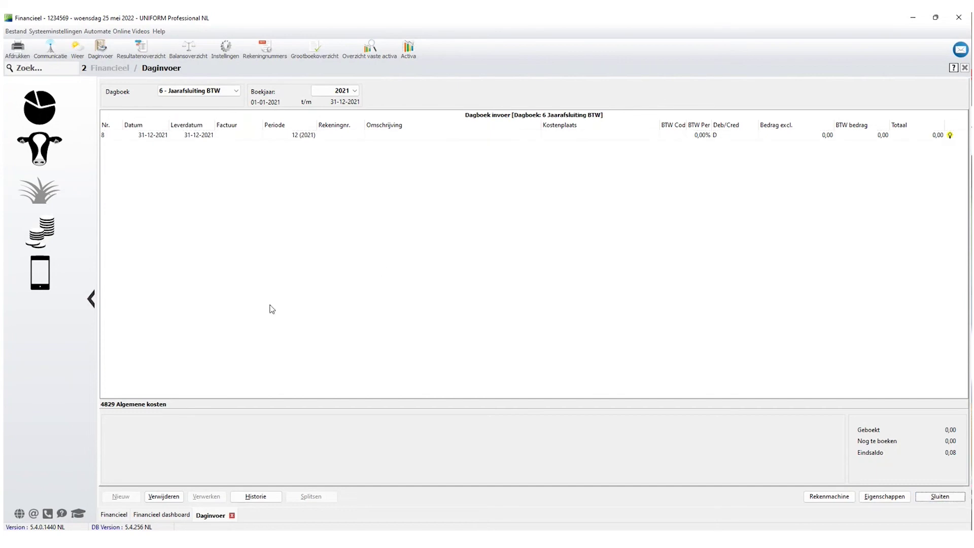
click(939, 497)
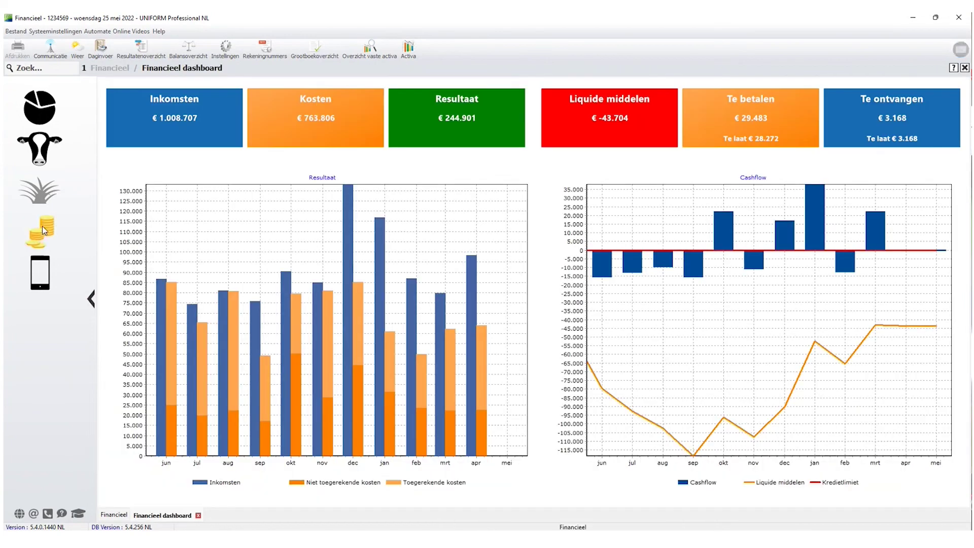
click(41, 226)
Uncheck Archief on journal 19 Afschrijvingen in the Dagboeken settings, then go to Daginvoer.
click(160, 216)
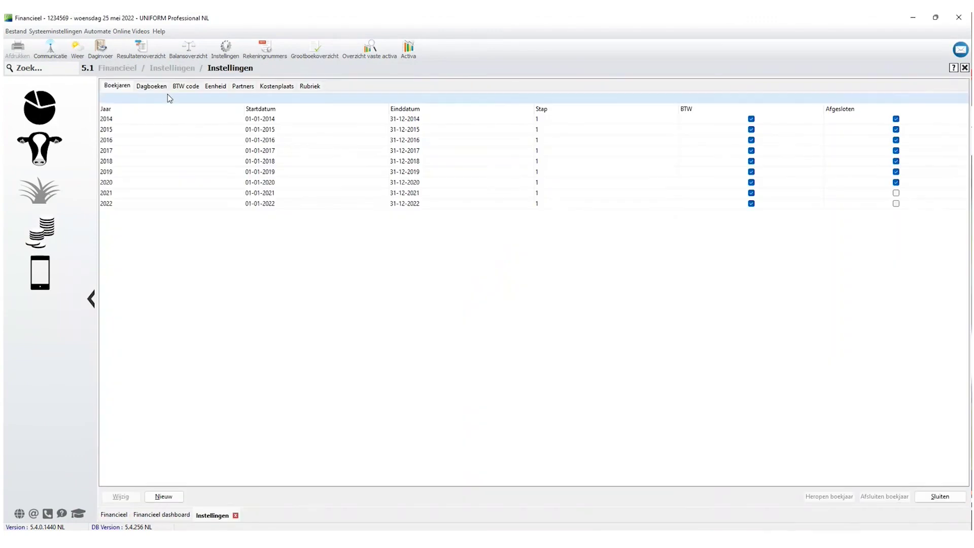
click(152, 86)
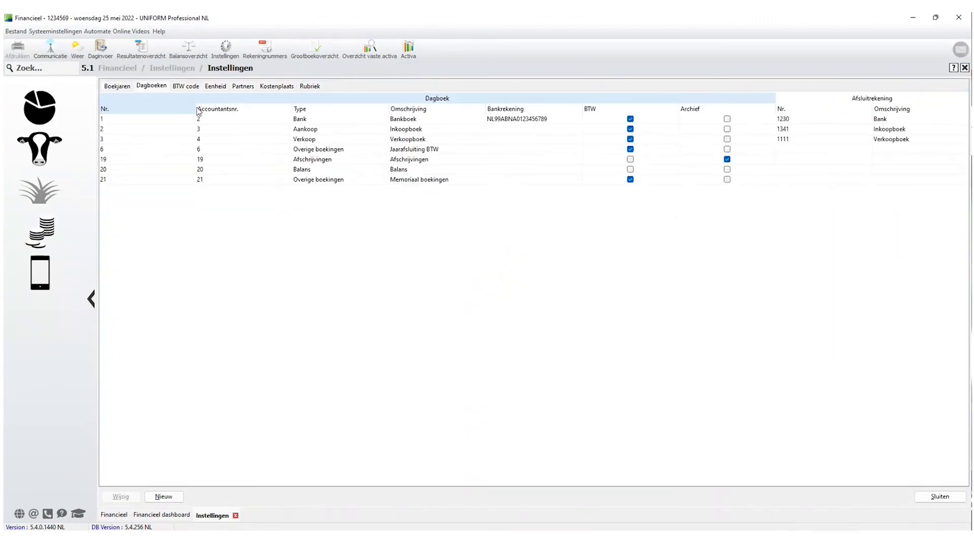
click(318, 161)
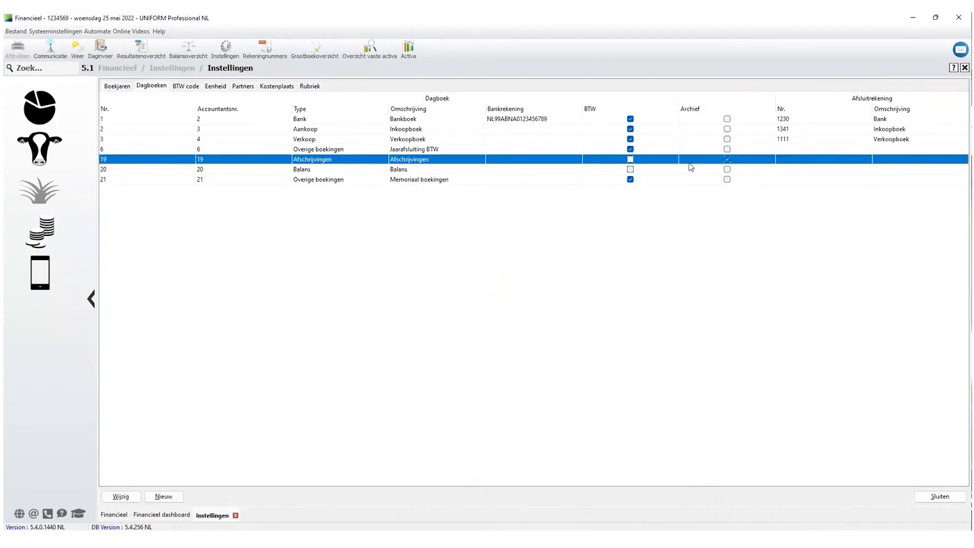
double_click(420, 161)
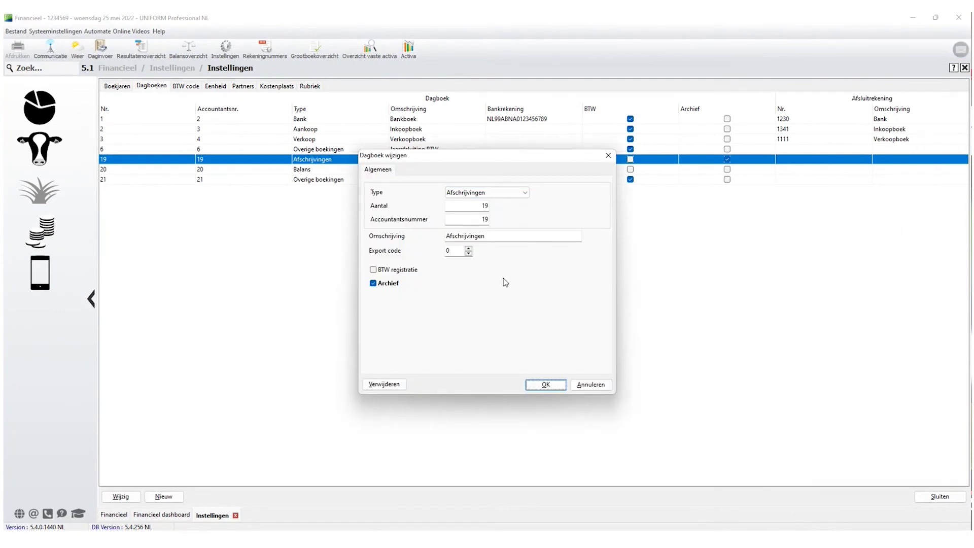
click(374, 284)
click(546, 384)
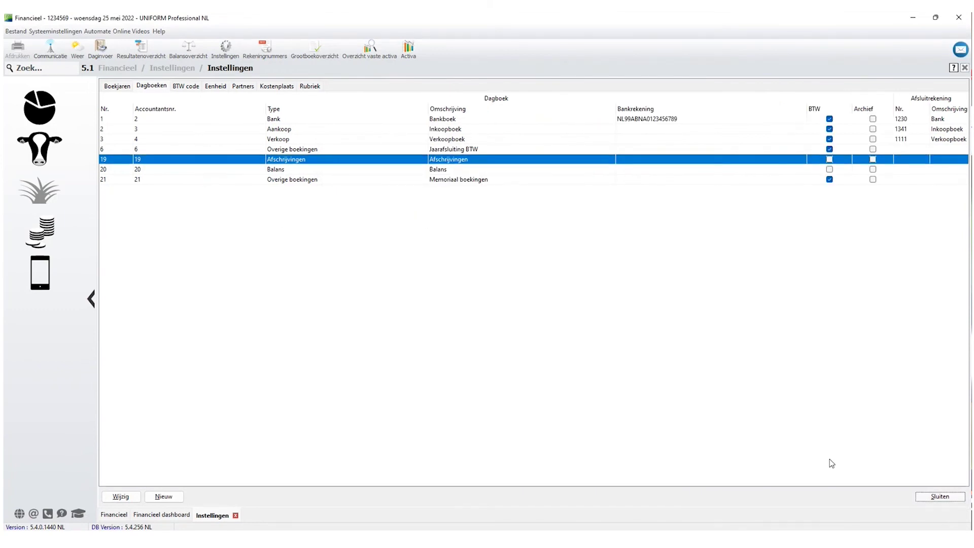
click(928, 496)
click(100, 48)
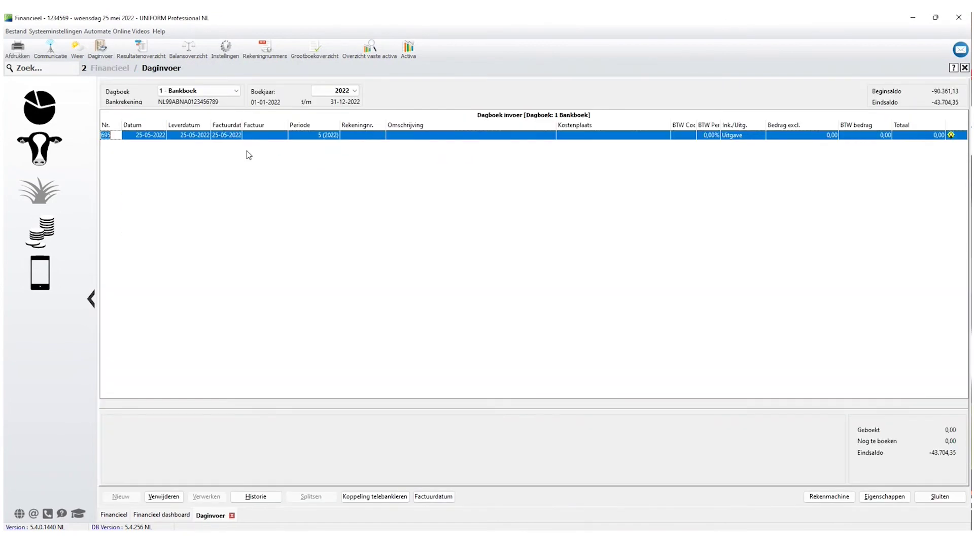
Switch Daginvoer to journal 19 - Afschrijvingen with booking year 2021.
click(236, 91)
click(189, 132)
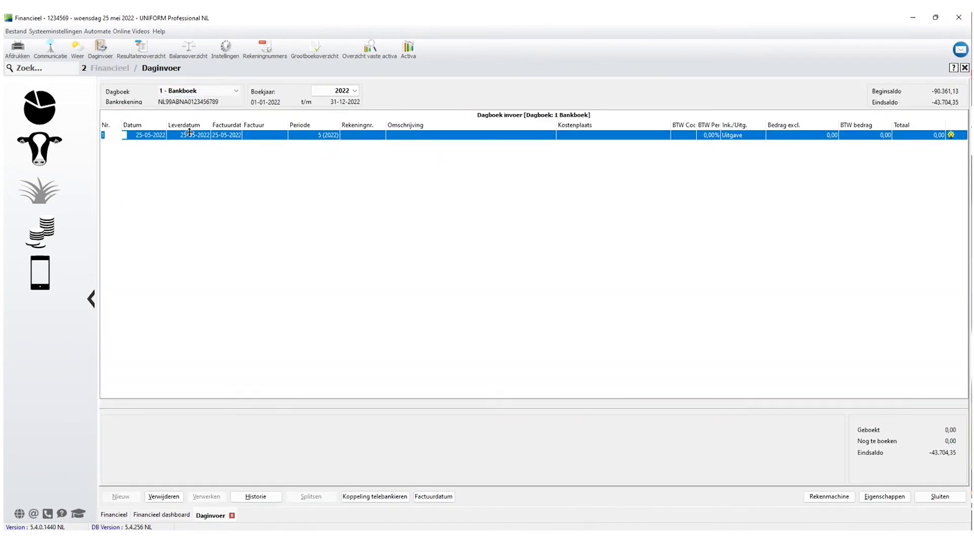
click(355, 91)
click(330, 150)
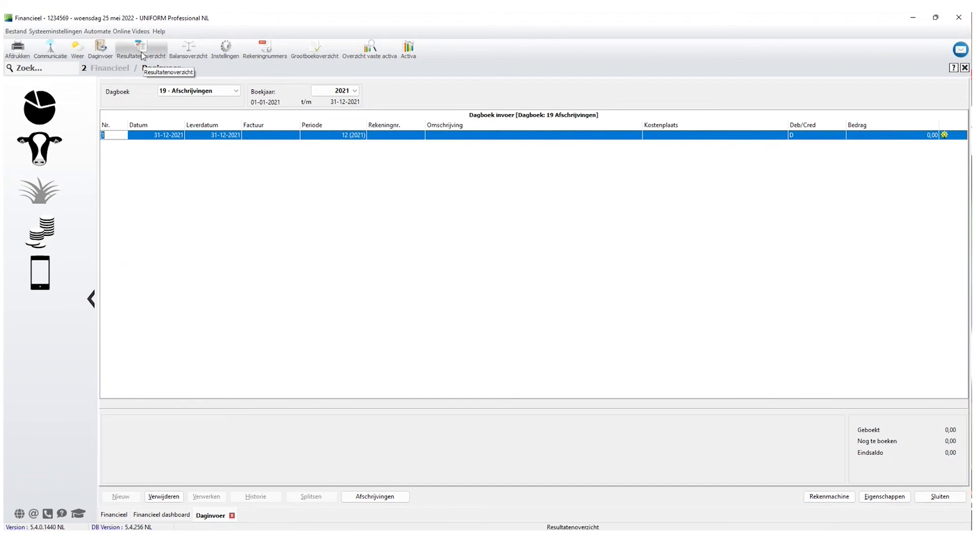
Review the 2021 Resultatenoverzicht report, then return to the Financieel overview.
click(40, 231)
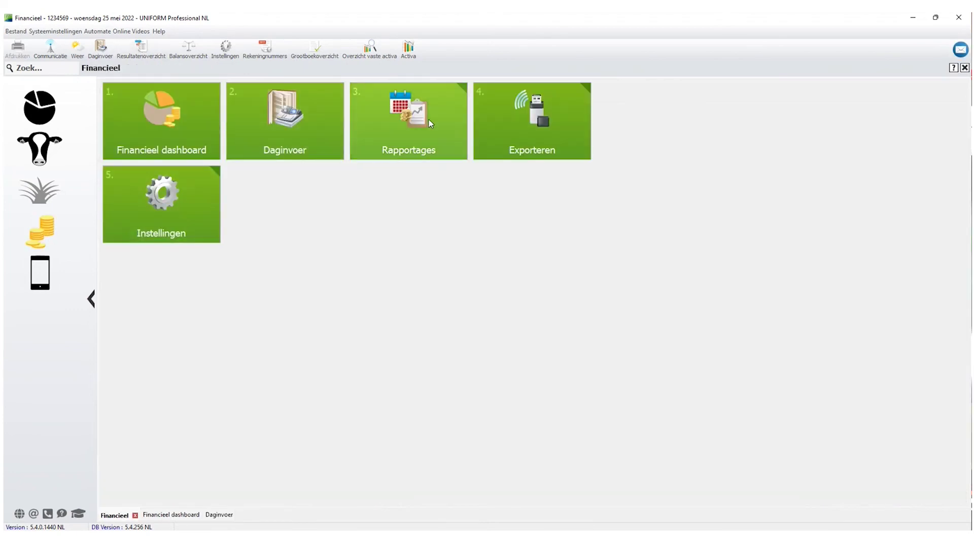
click(429, 120)
click(434, 147)
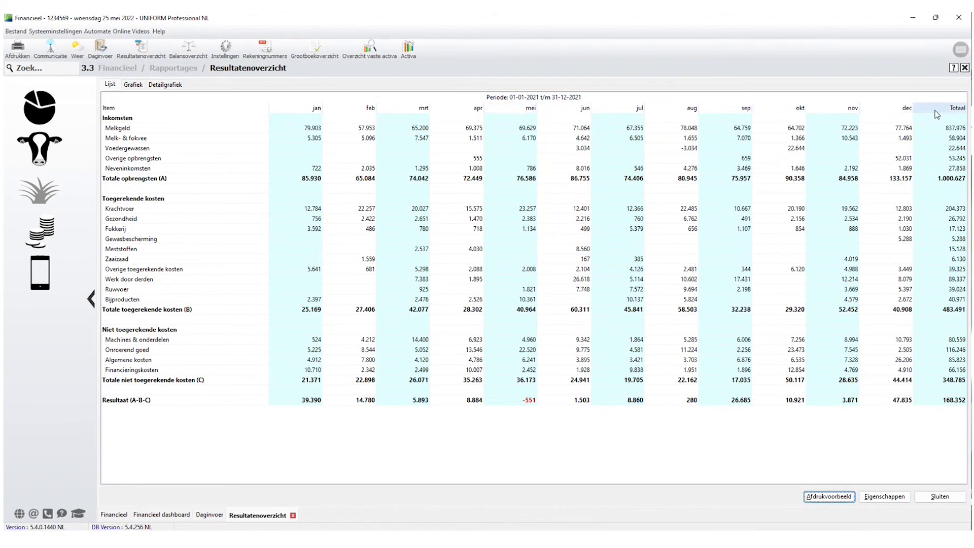
click(940, 496)
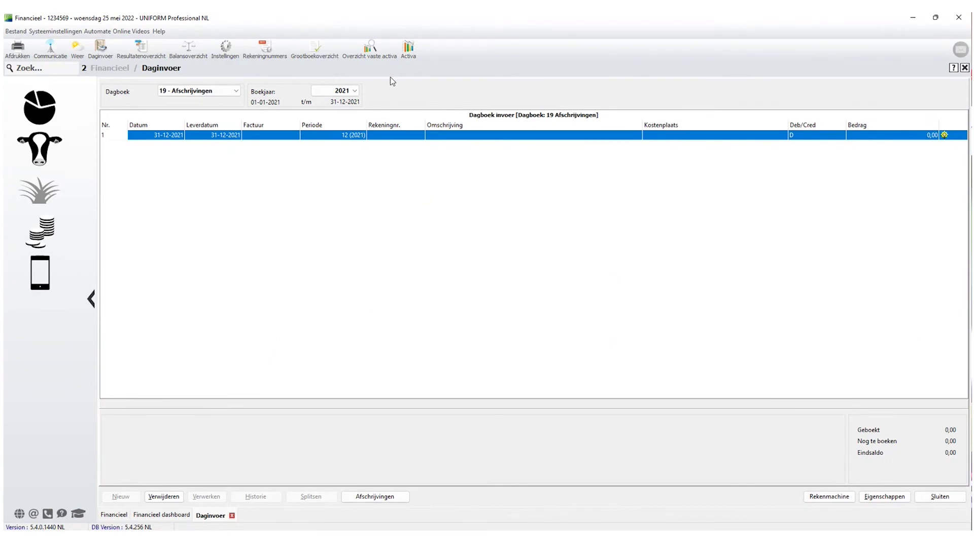
click(35, 235)
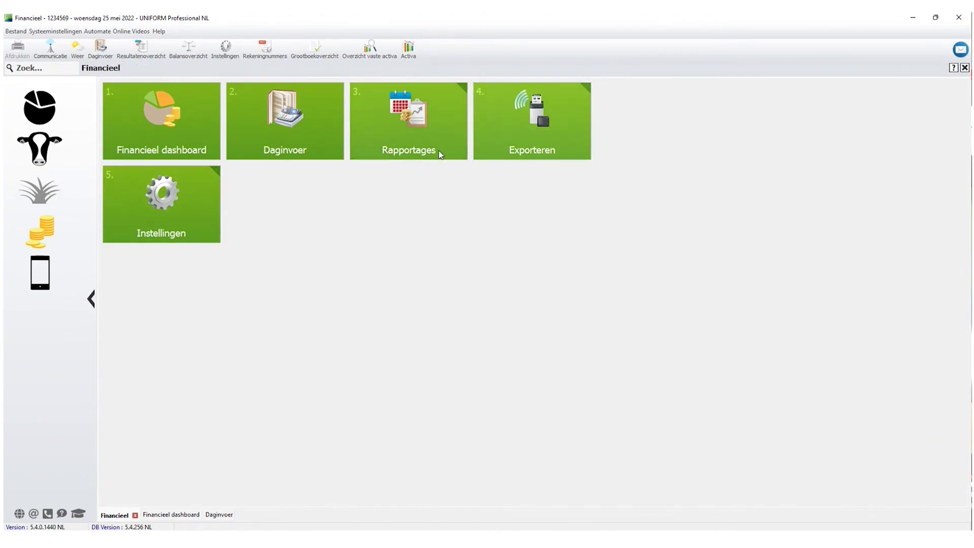
Inspect the Gekoppelde boekingen of the Overige machines asset without saving changes.
click(175, 200)
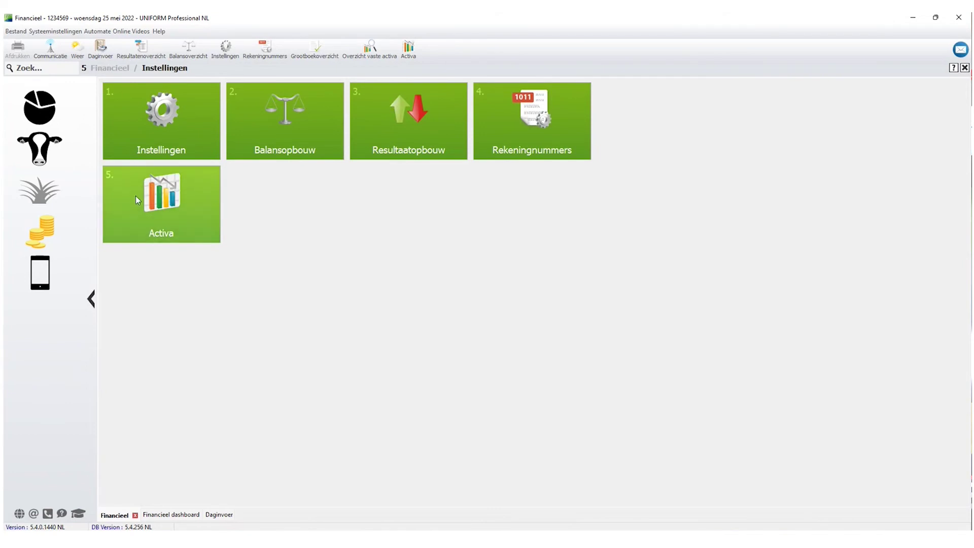
click(166, 215)
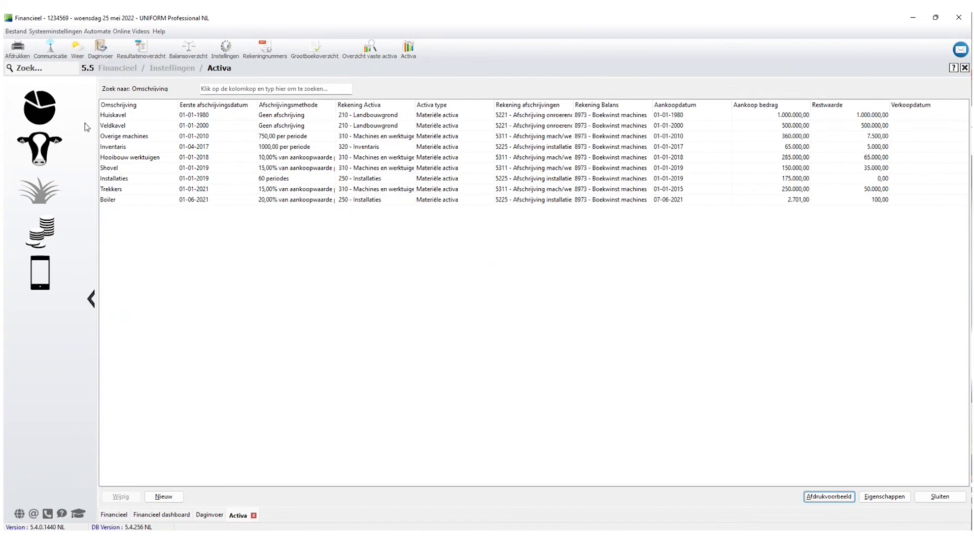
click(188, 120)
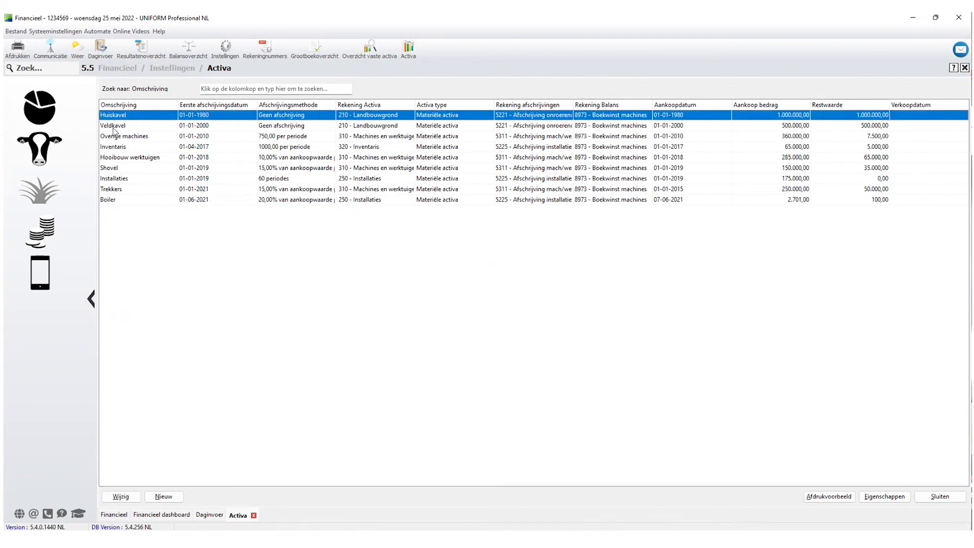
click(127, 137)
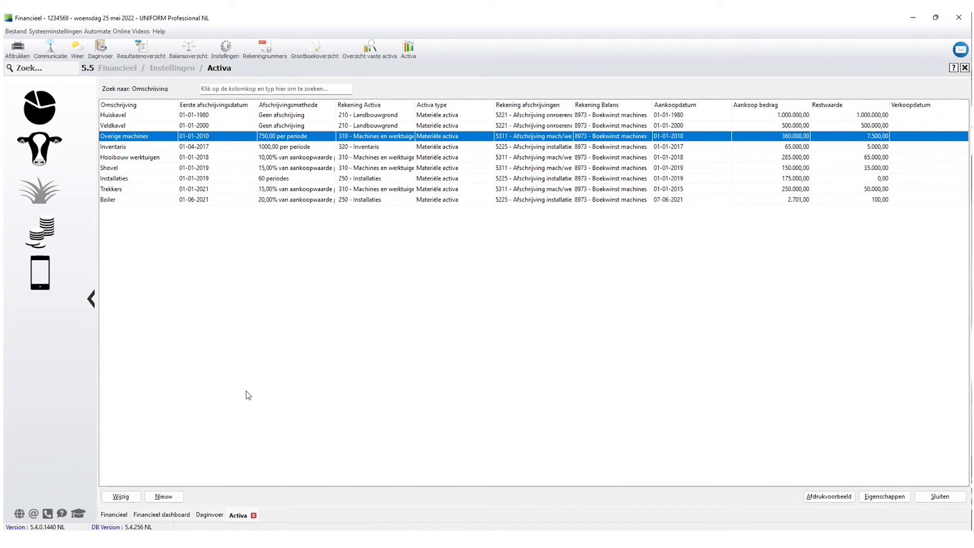
double_click(115, 141)
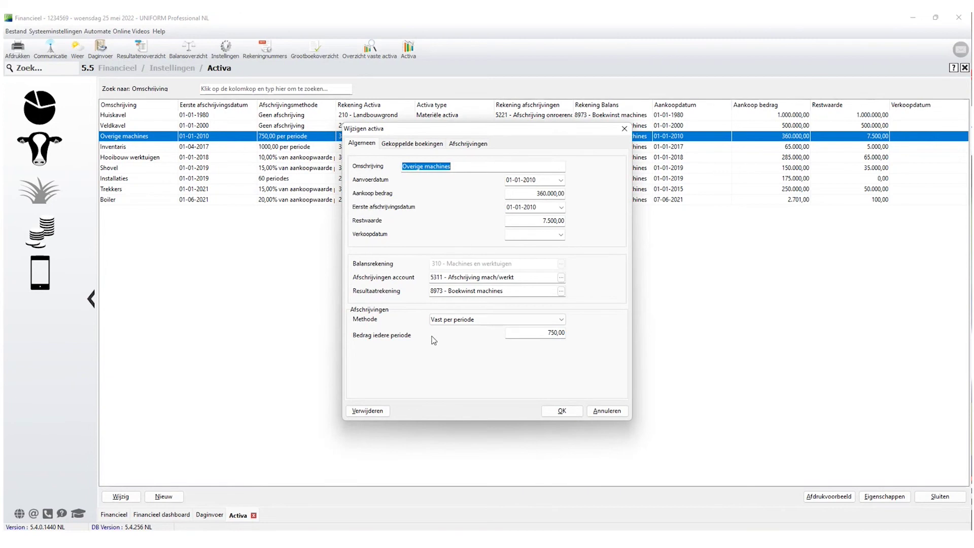
click(408, 144)
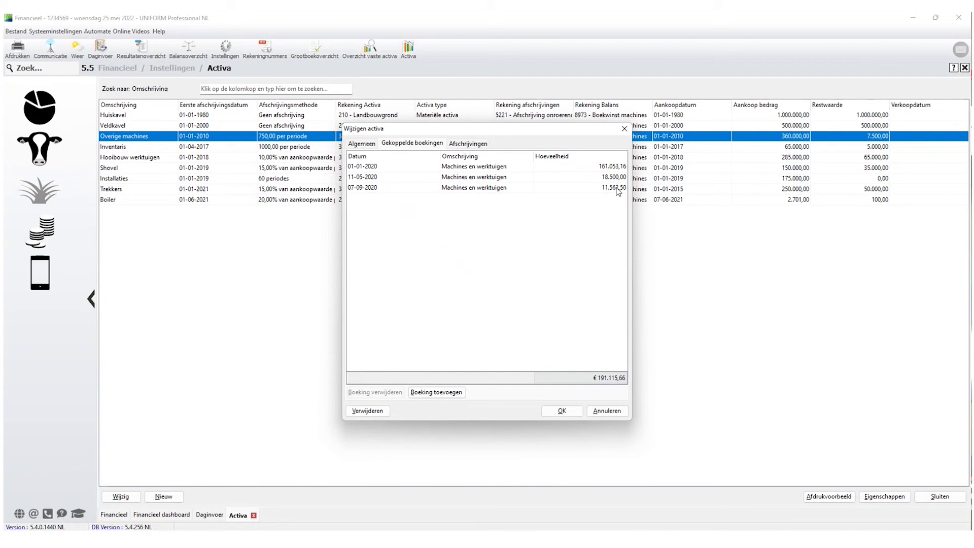
click(607, 411)
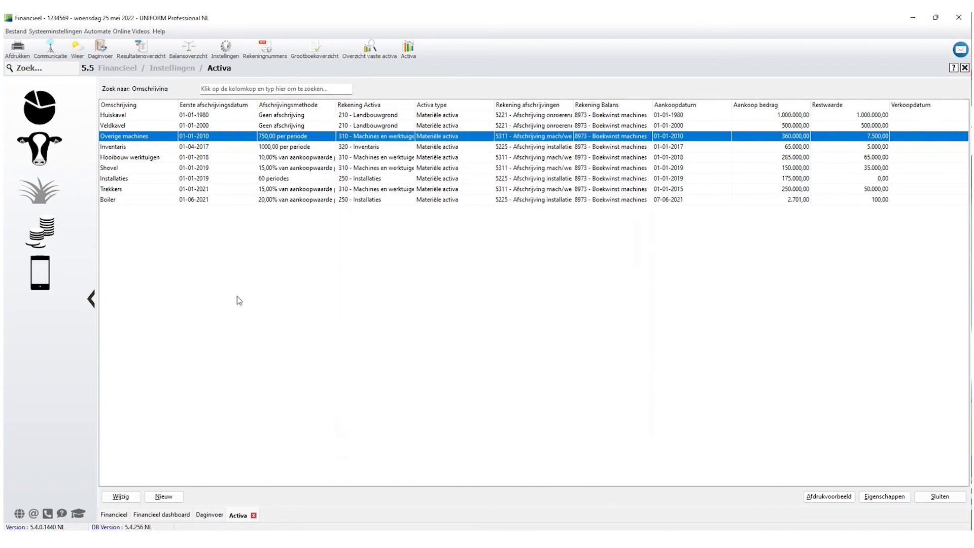
click(209, 516)
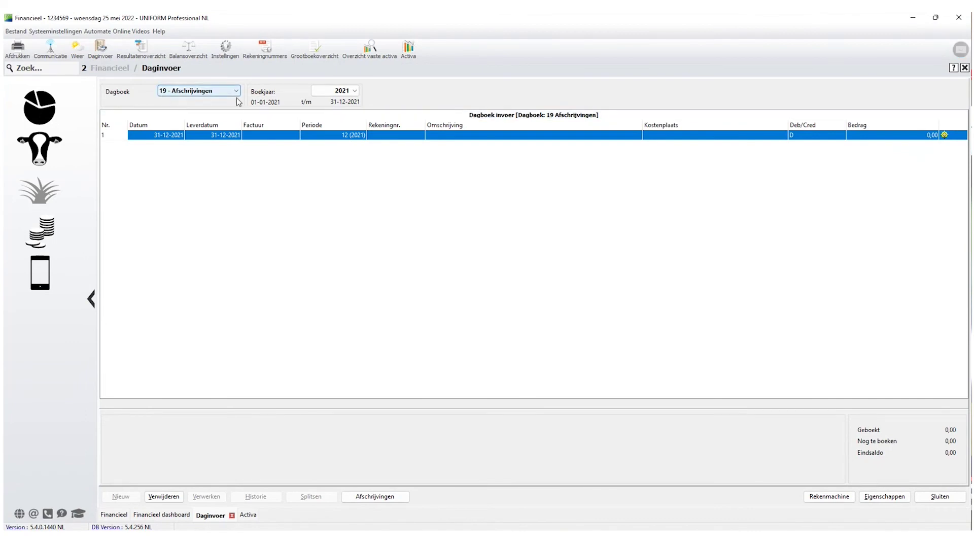
Run the Afschrijvingen wizard for jan through dec 2021, previewing per-asset amounts like Trekkers 3.125,00.
click(380, 499)
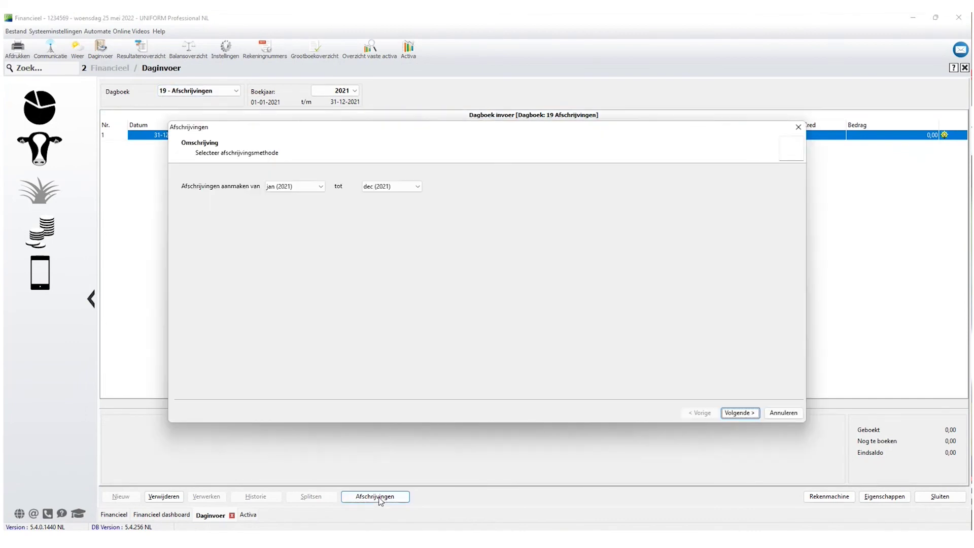
click(371, 188)
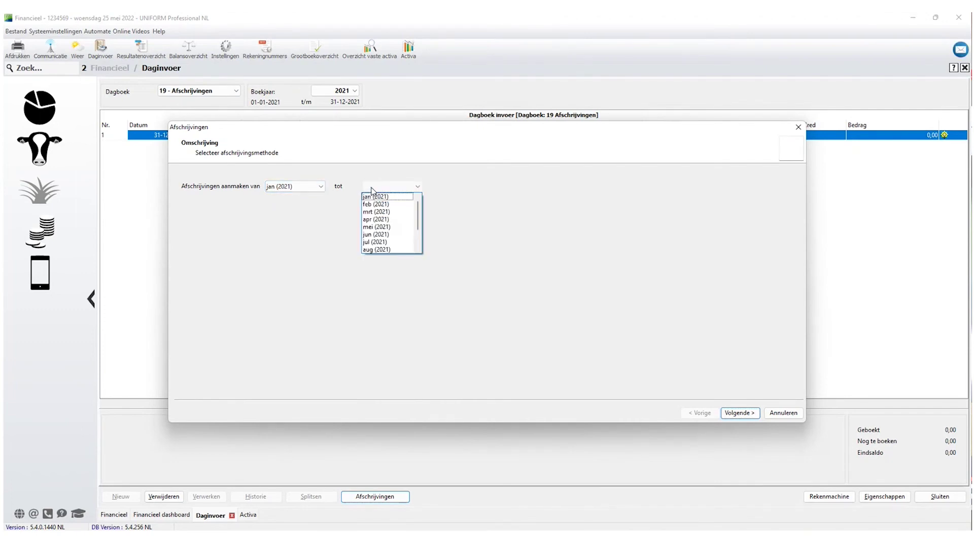
click(504, 216)
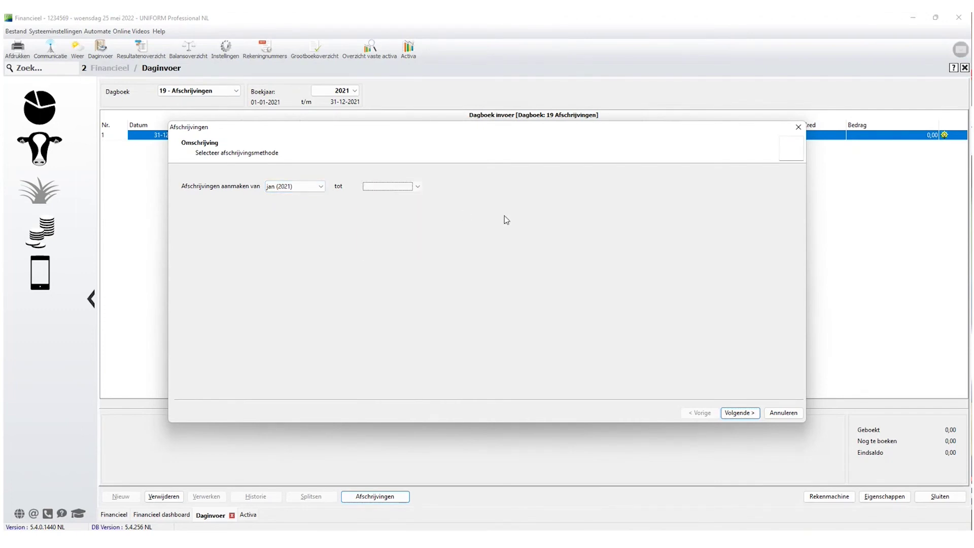
click(421, 190)
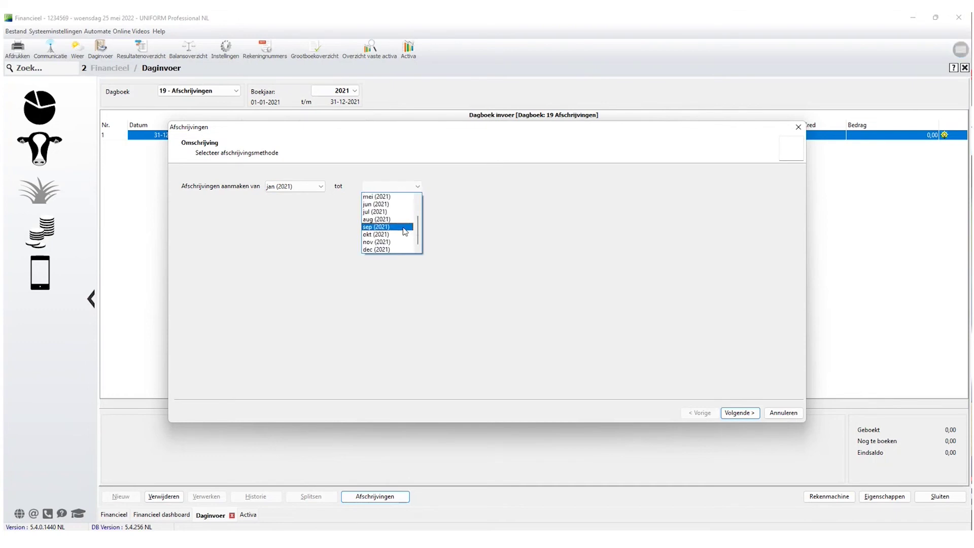
click(382, 249)
click(417, 186)
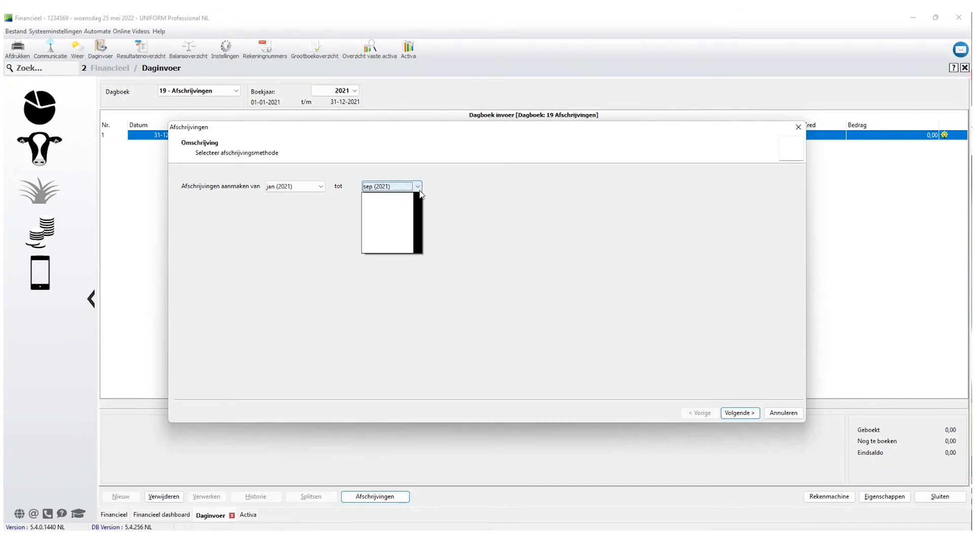
click(378, 250)
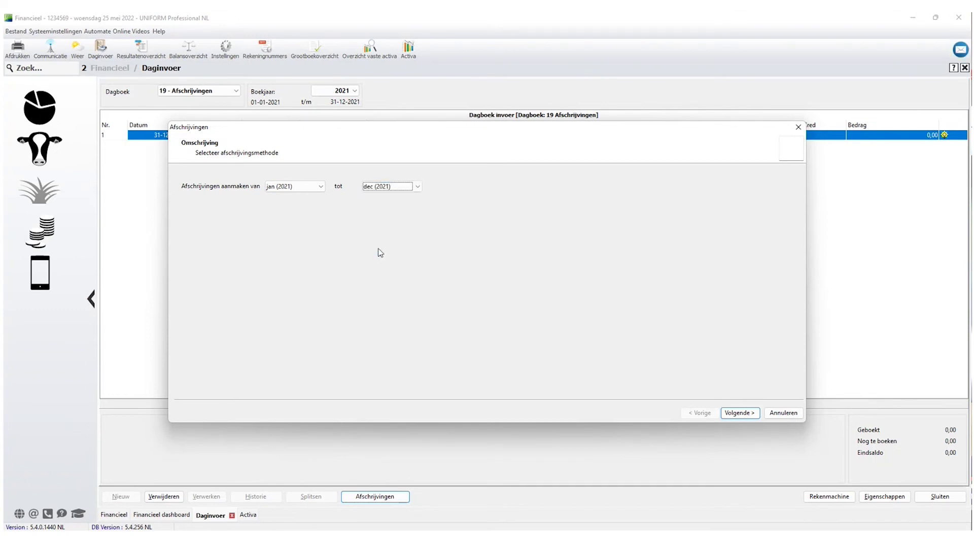
click(740, 413)
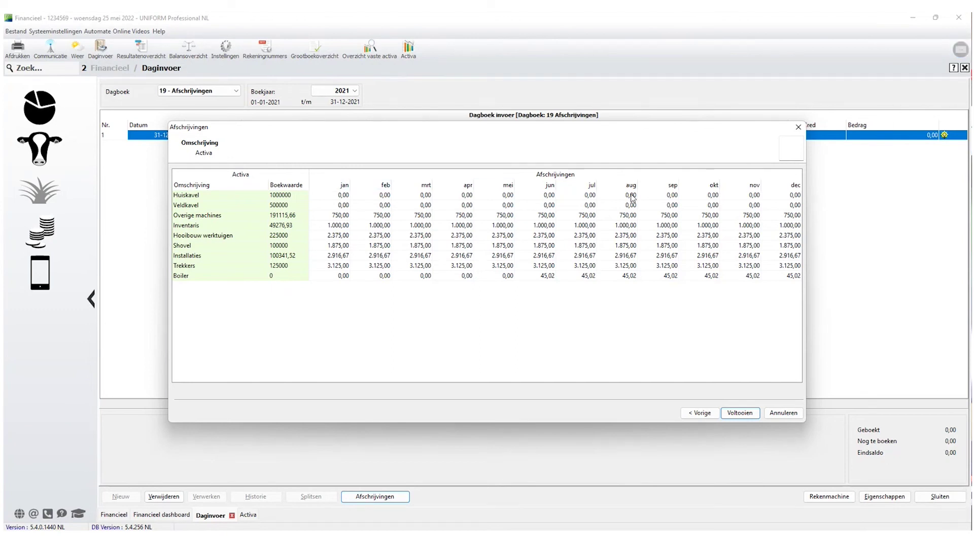
click(739, 413)
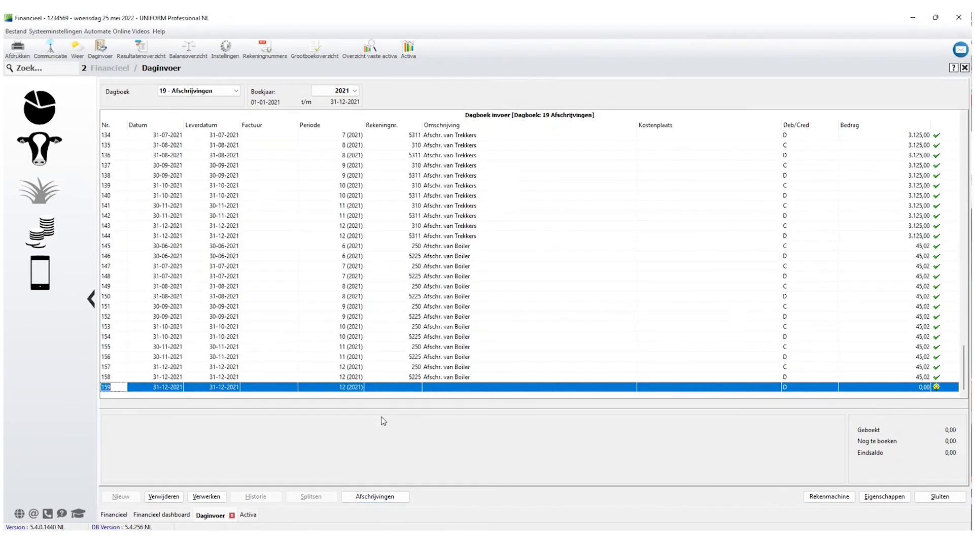
Post the 158 depreciation bookings and open the 2021 Resultatenoverzicht.
click(207, 496)
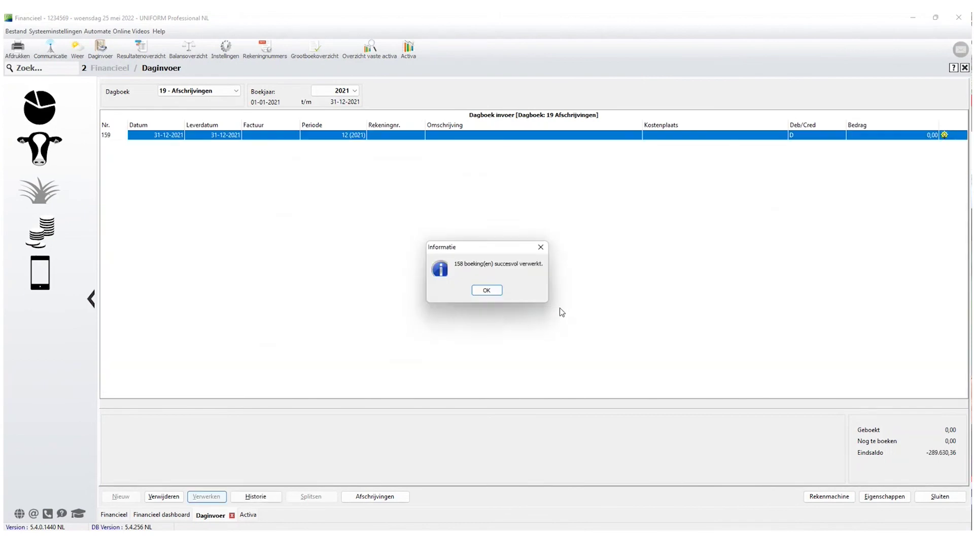
click(489, 290)
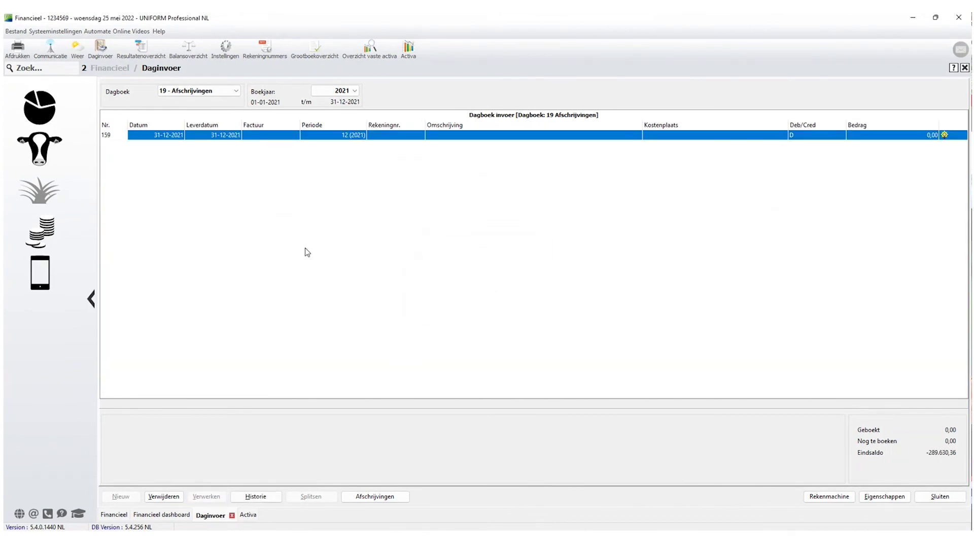
click(137, 49)
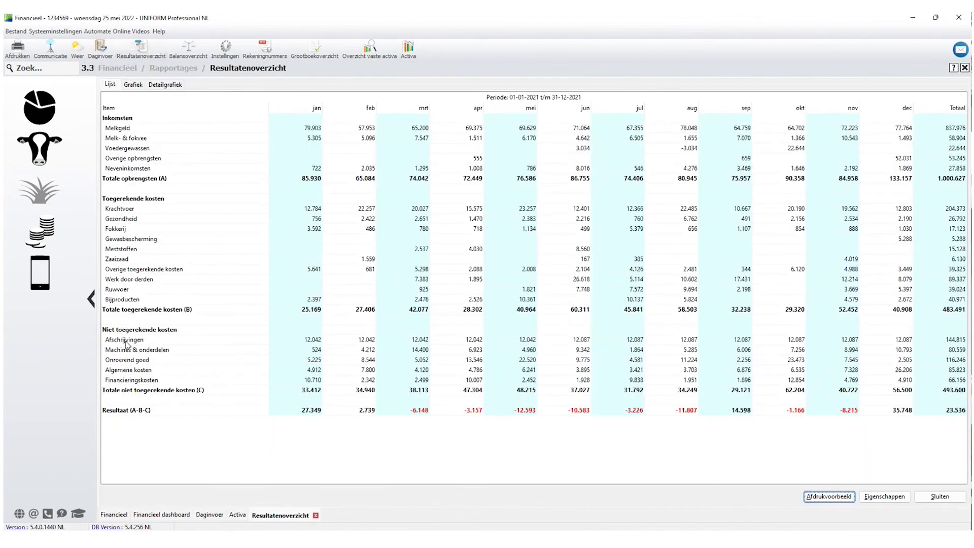
Check the Afschrijvingen line totalling 144.815, then close the results overview.
click(126, 341)
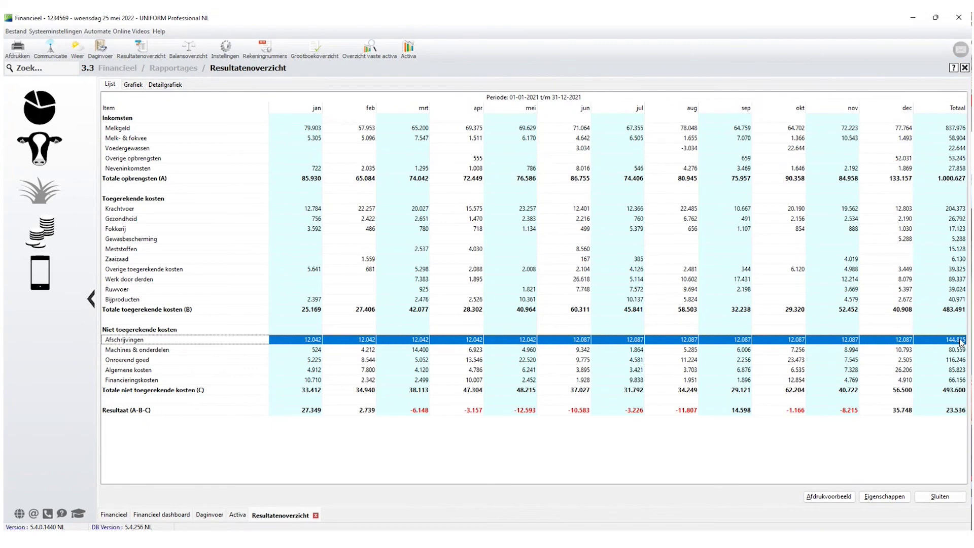
click(958, 500)
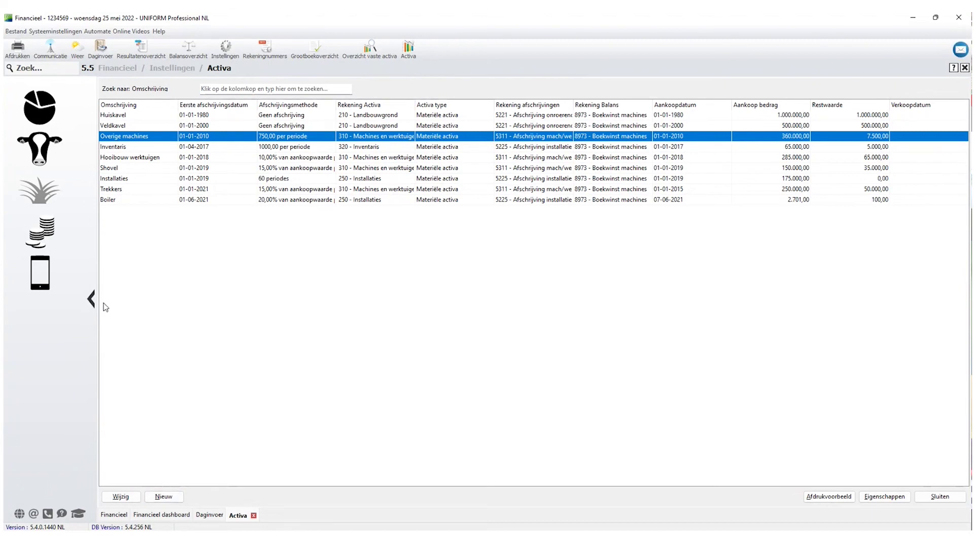
Print-preview the 2021 Overzicht vaste activa report, showing depreciation of -144.815,18, then close it.
click(40, 230)
click(420, 135)
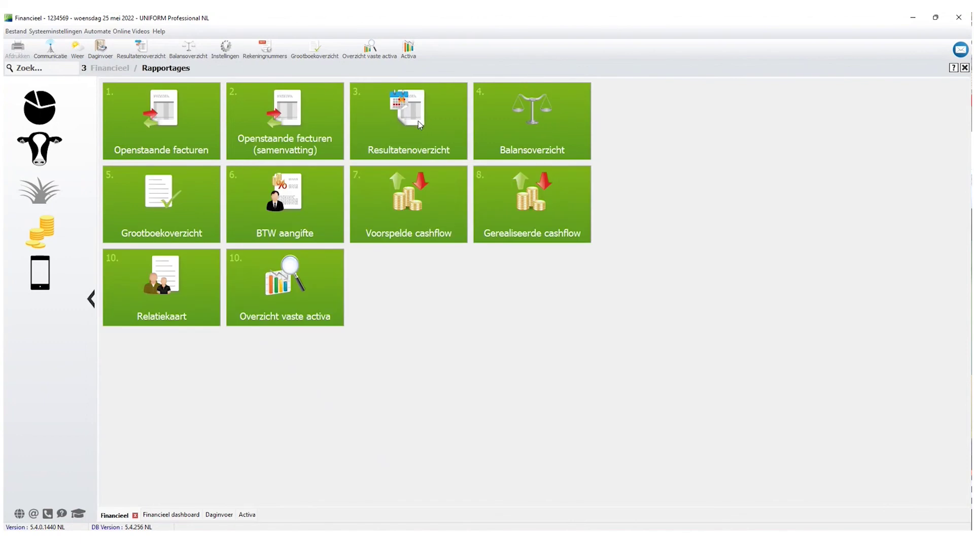
click(289, 289)
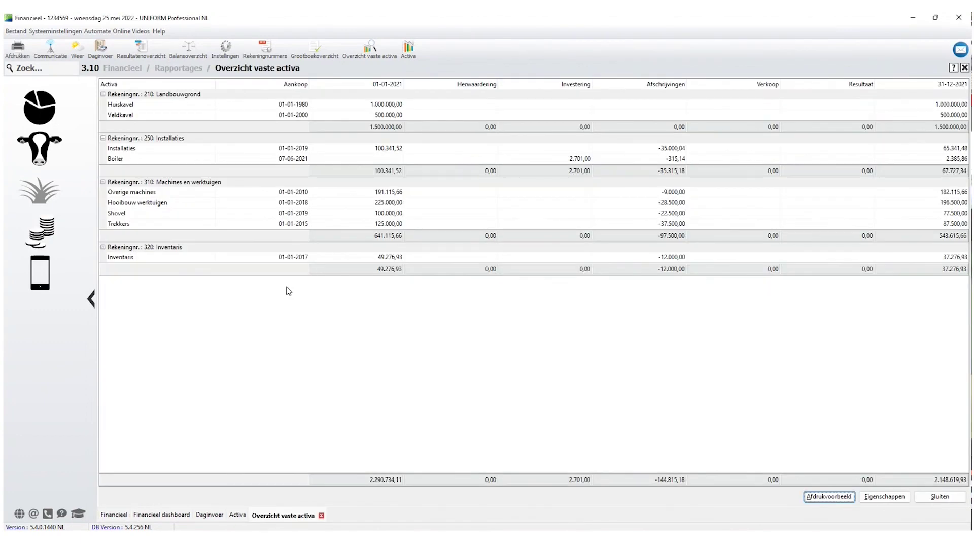
click(828, 496)
scroll(485, 331, down, 5)
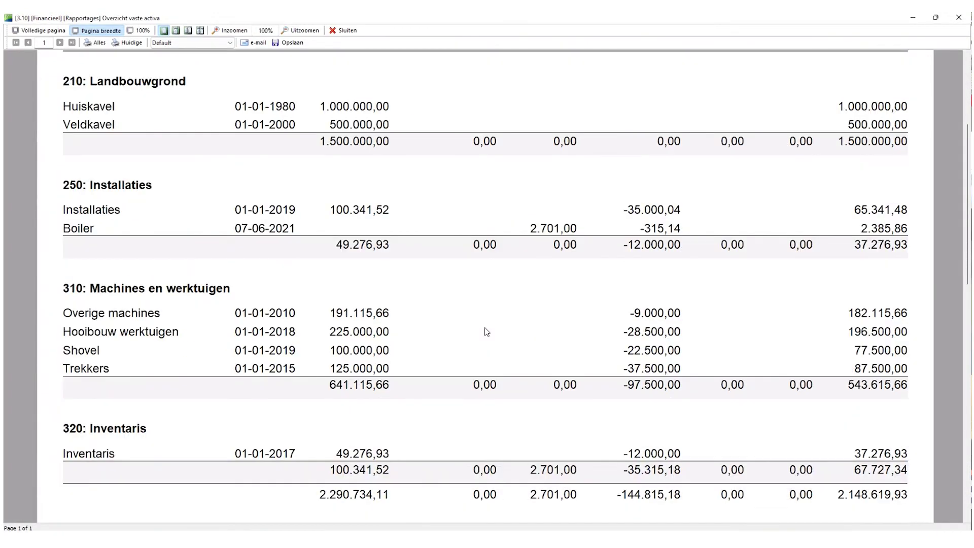
scroll(485, 331, down, 3)
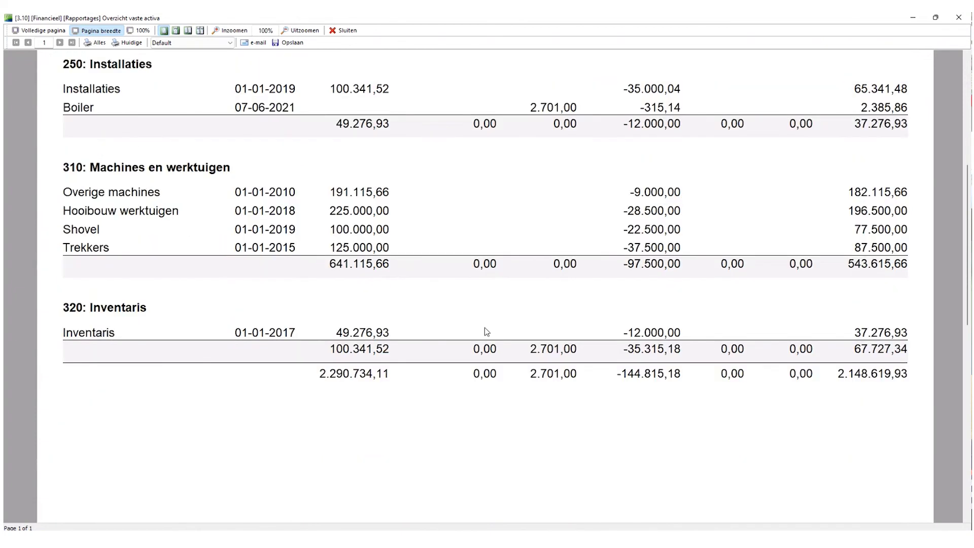
scroll(485, 331, up, 5)
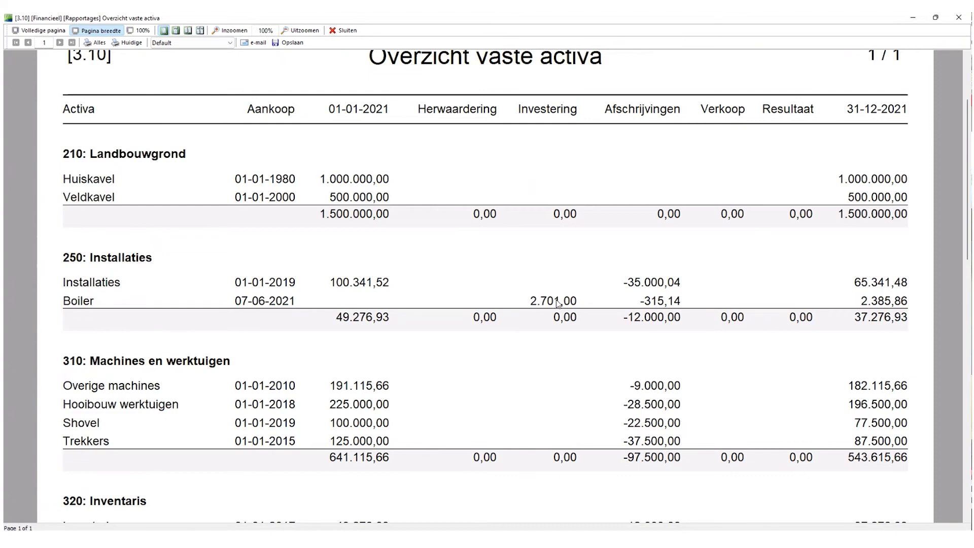
click(347, 31)
click(938, 497)
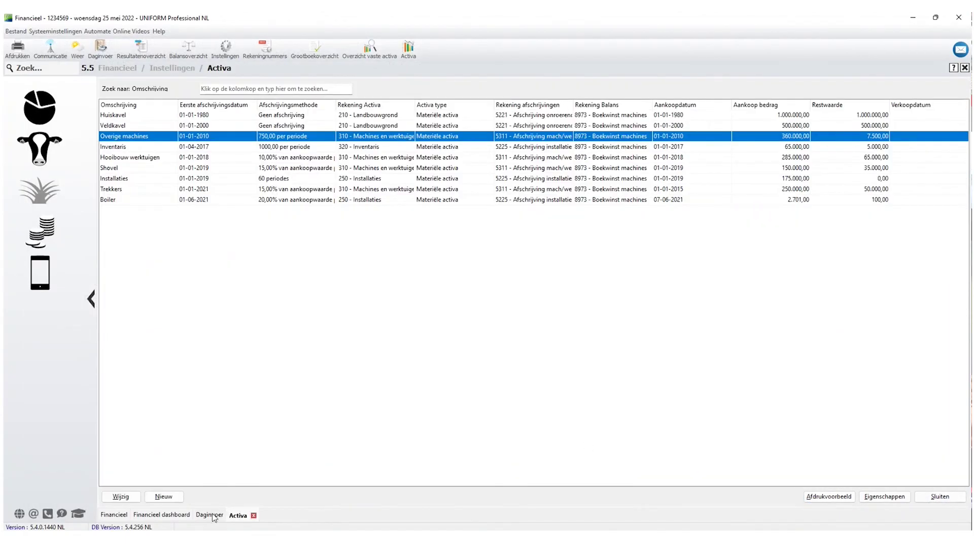
click(212, 514)
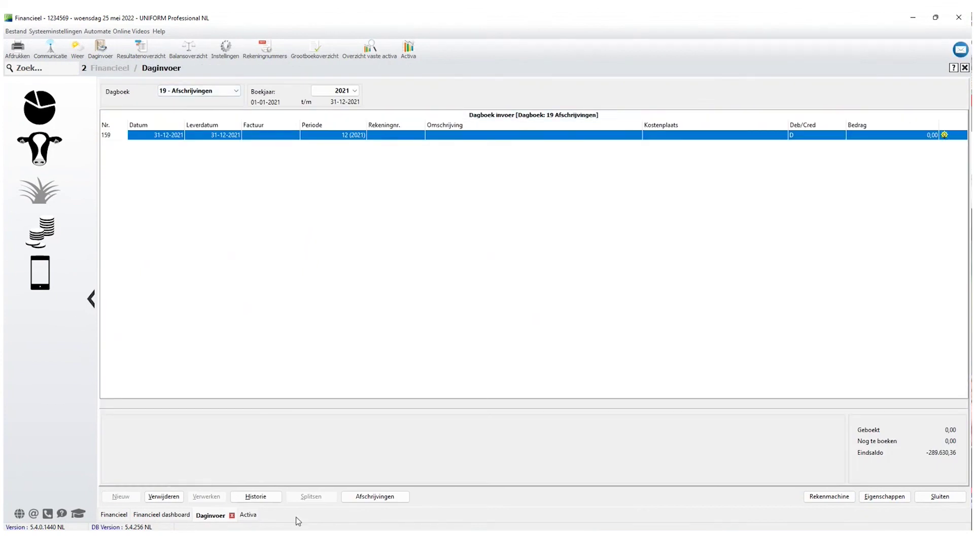
Reopen the processed bookings from Historie and delete all 159 entries in the Afschrijvingen journal.
click(255, 496)
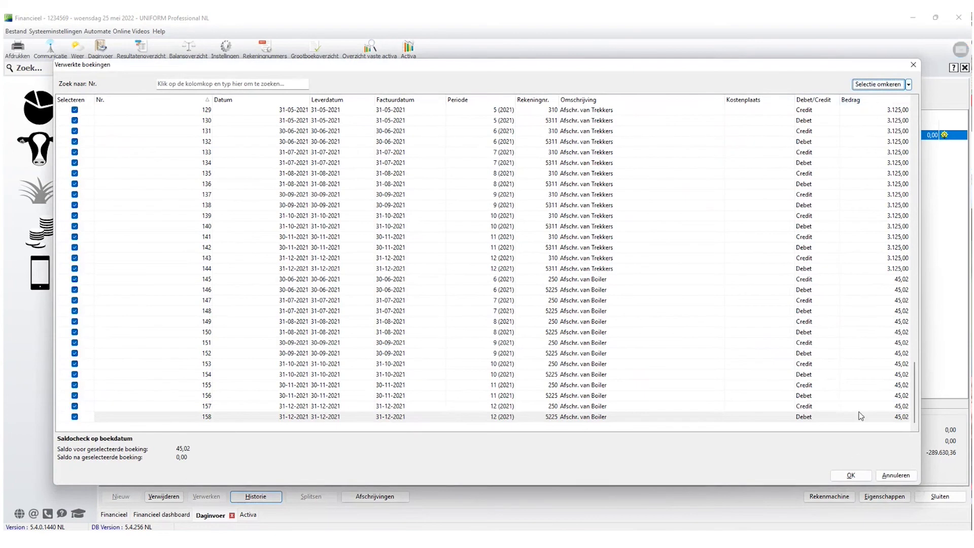
click(851, 475)
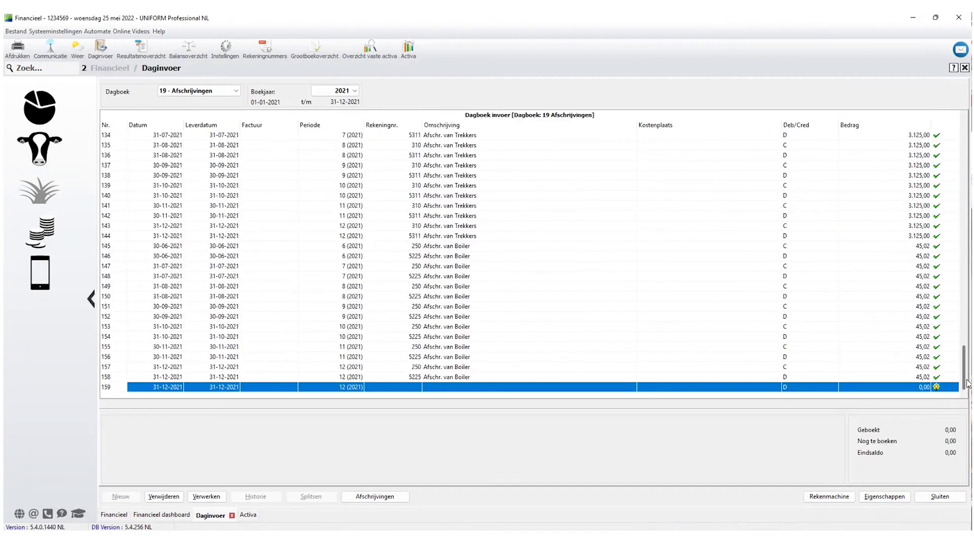
drag(967, 366, 967, 145)
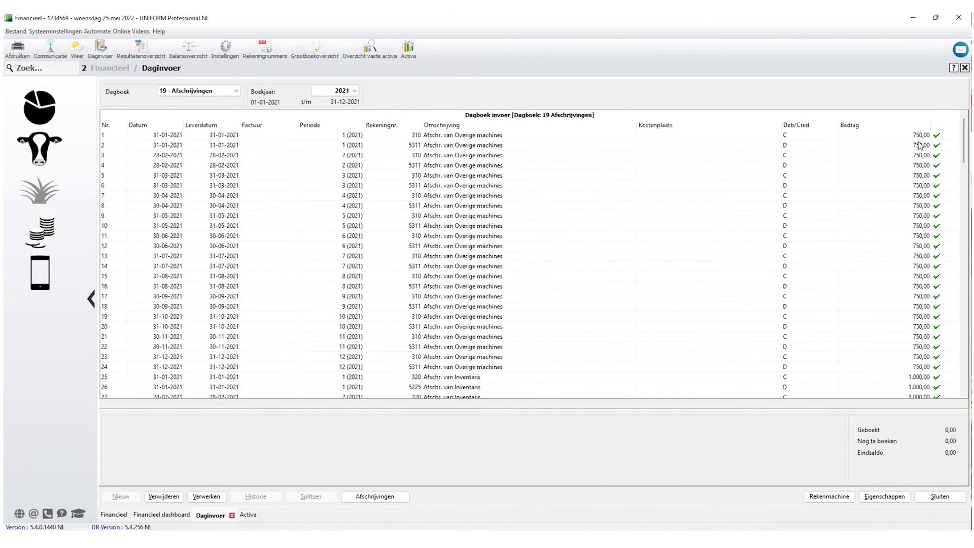
click(919, 145)
click(924, 136)
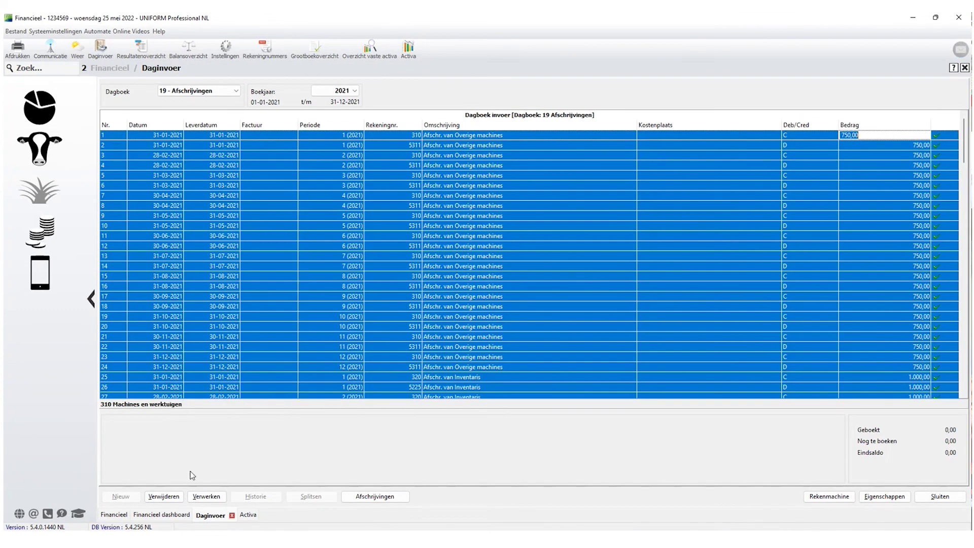
click(163, 496)
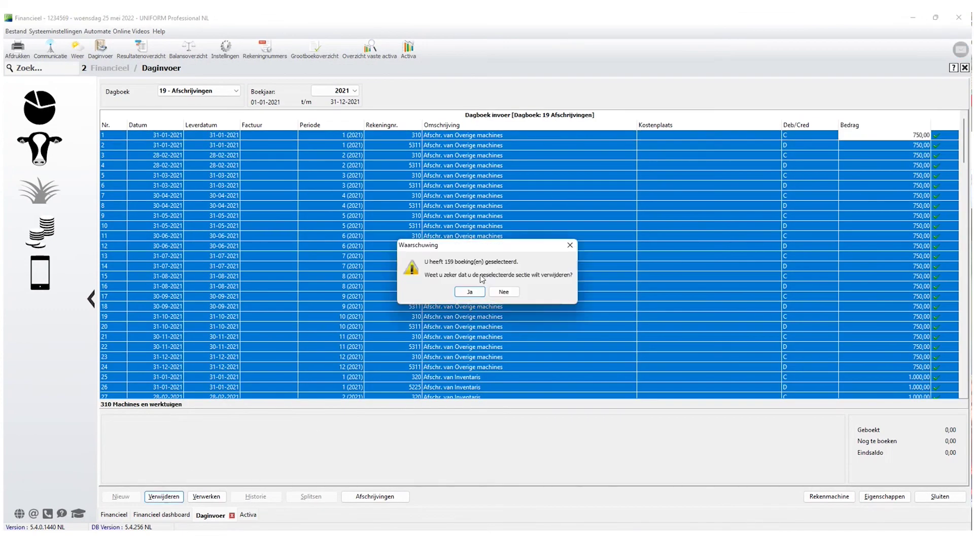
click(479, 291)
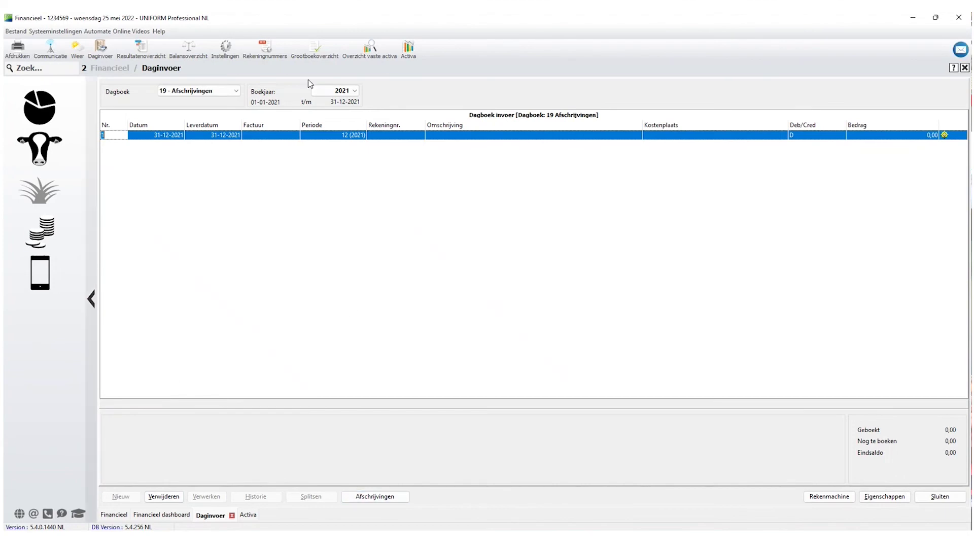
click(408, 49)
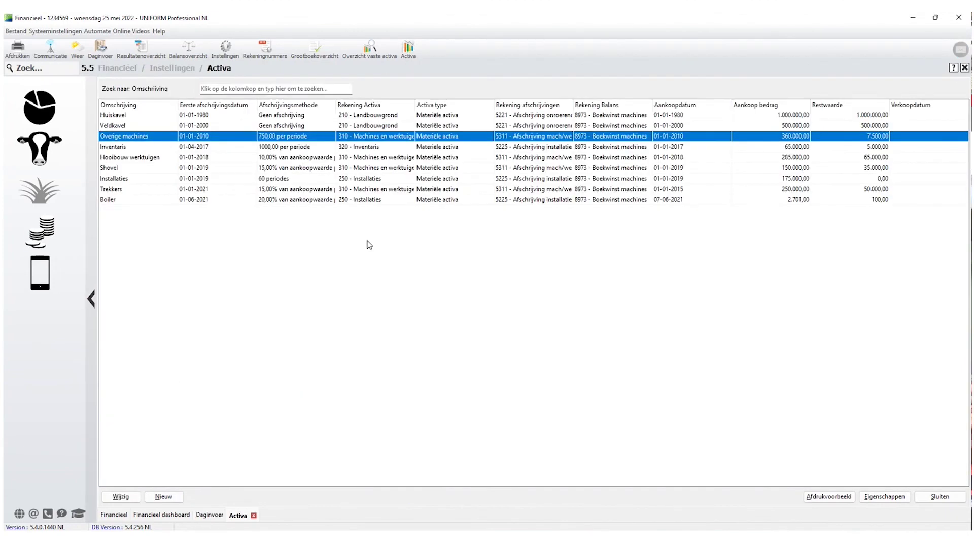
Unlink the 2.701,00 booking from the Boiler asset.
click(121, 497)
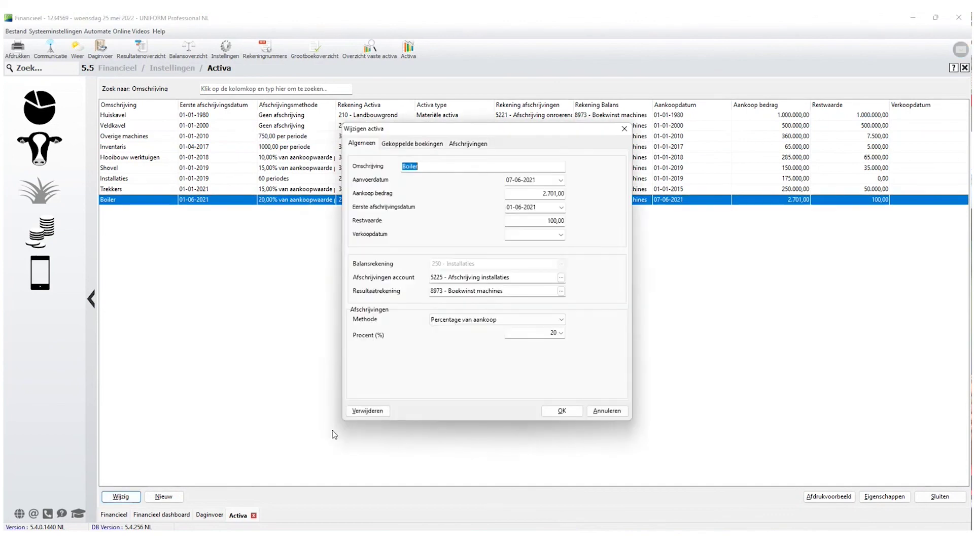
click(413, 144)
click(385, 168)
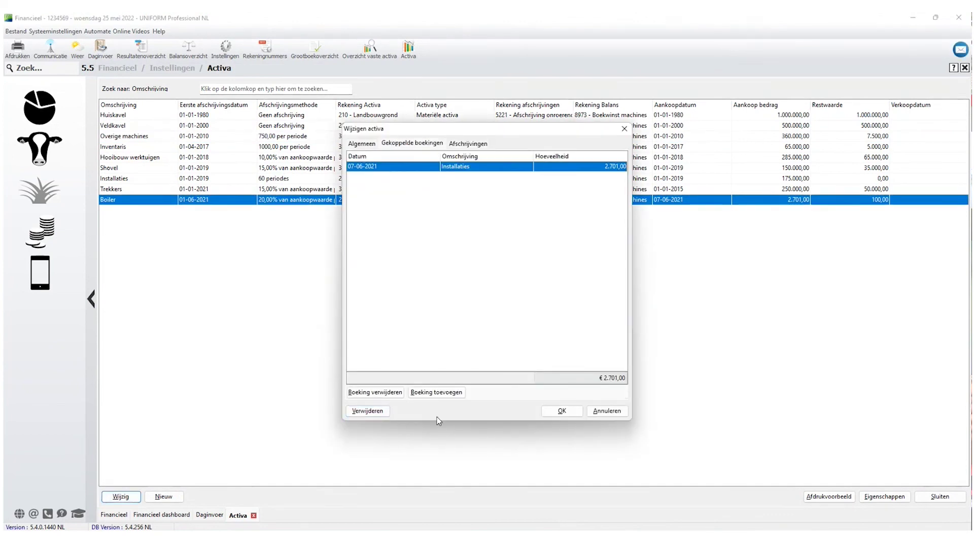
click(363, 395)
click(514, 297)
Delete the Boiler asset, leaving eight assets in the Activa list.
click(368, 411)
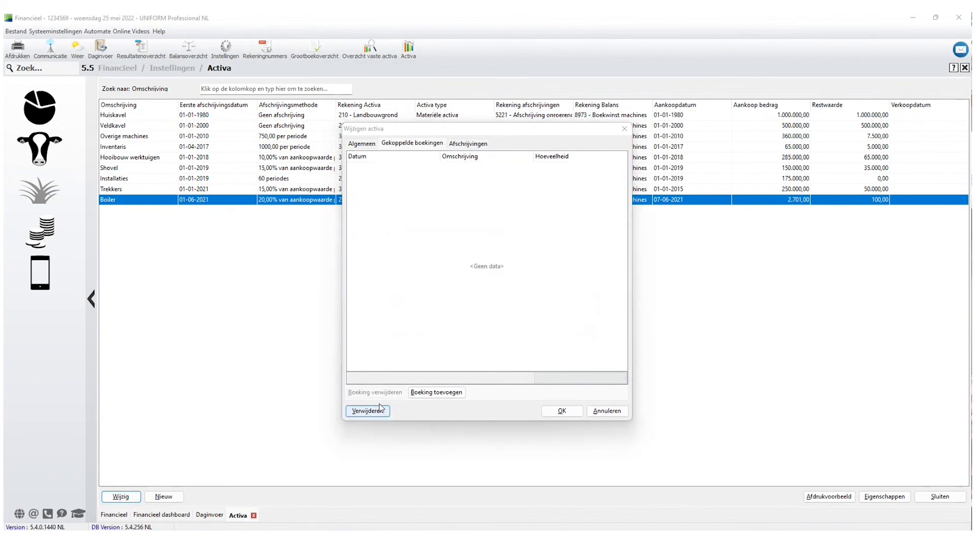
click(518, 293)
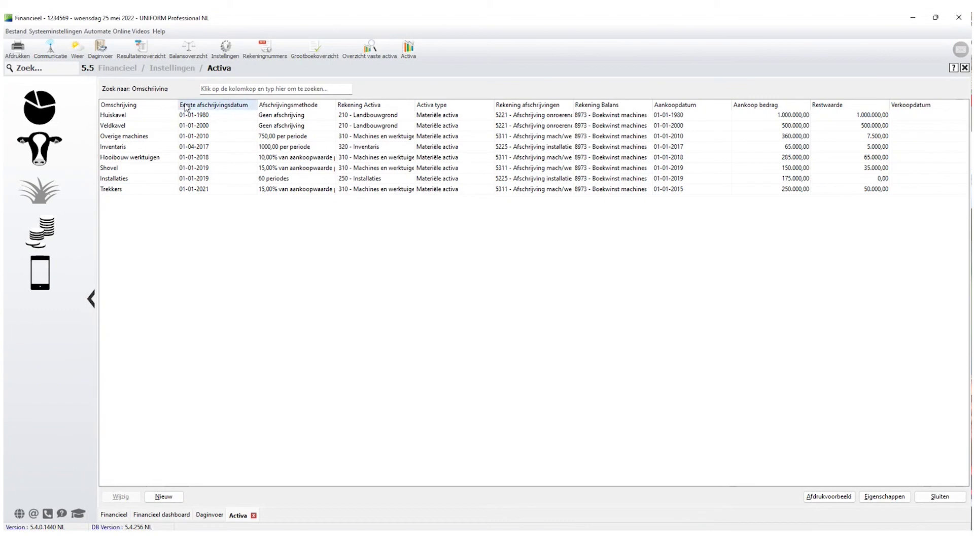
click(305, 56)
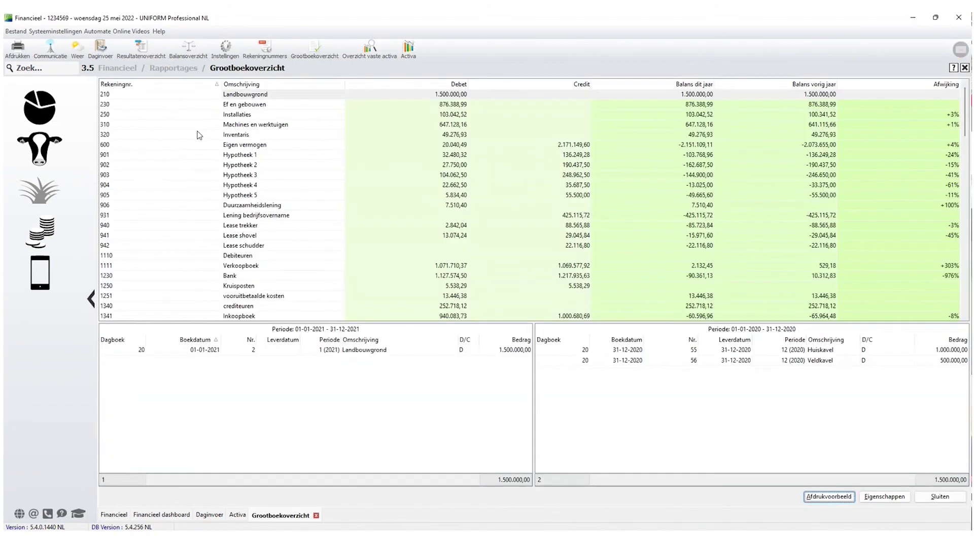
Check bookings on accounts 250, 320 and 310, including the 6.012,50 Boxenstrooier booking.
click(243, 115)
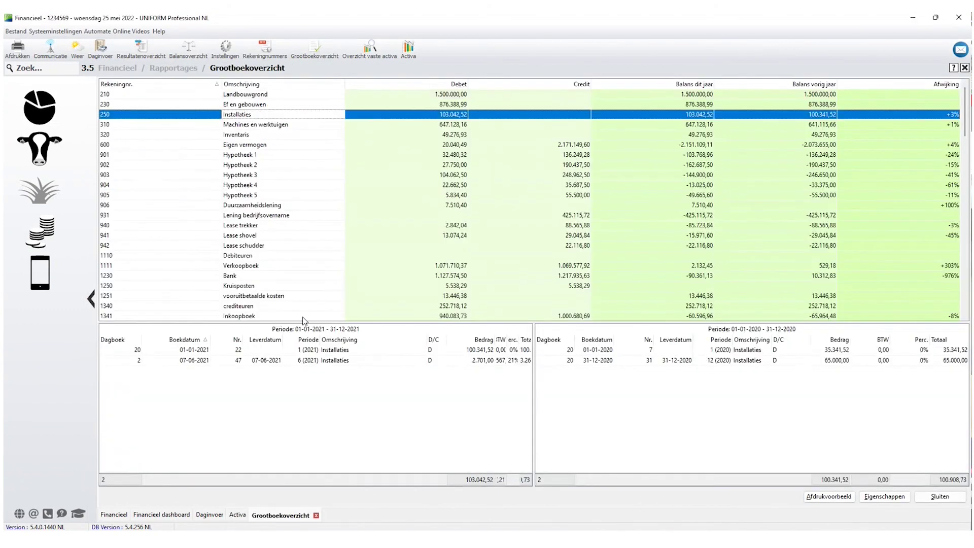
click(240, 135)
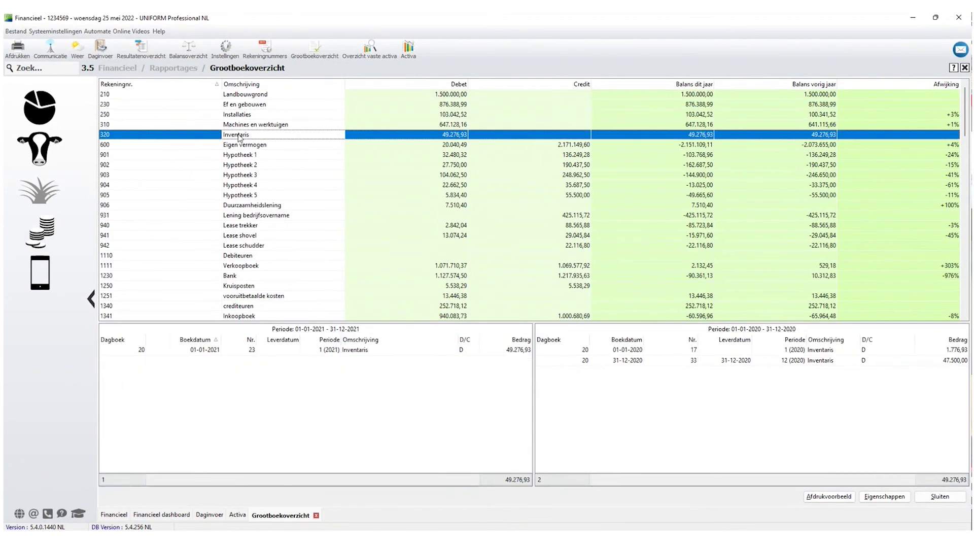
click(255, 126)
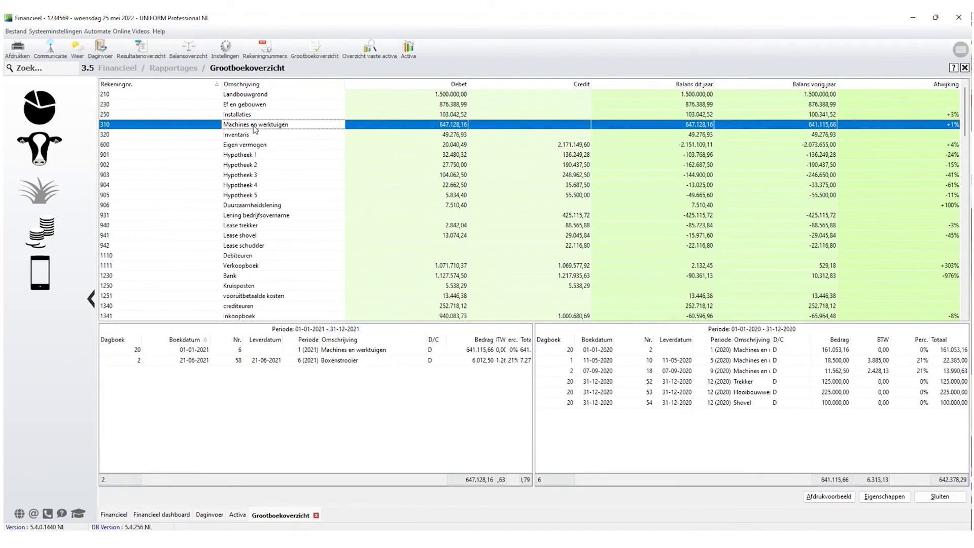
click(332, 361)
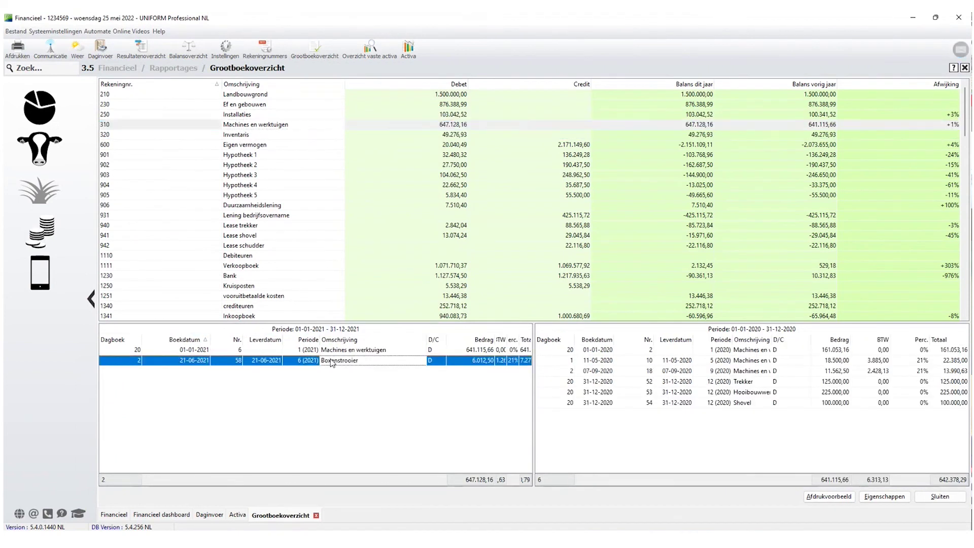
click(246, 116)
click(240, 127)
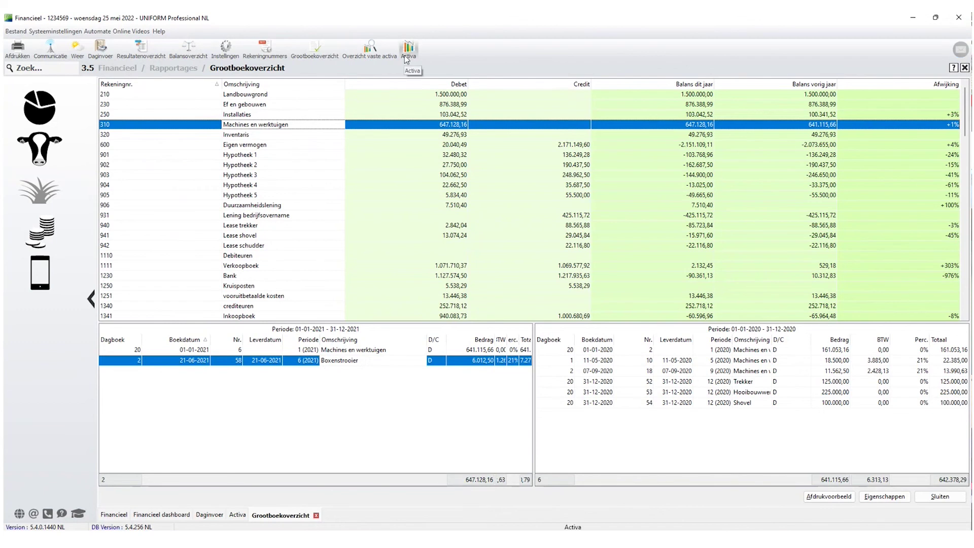
click(238, 515)
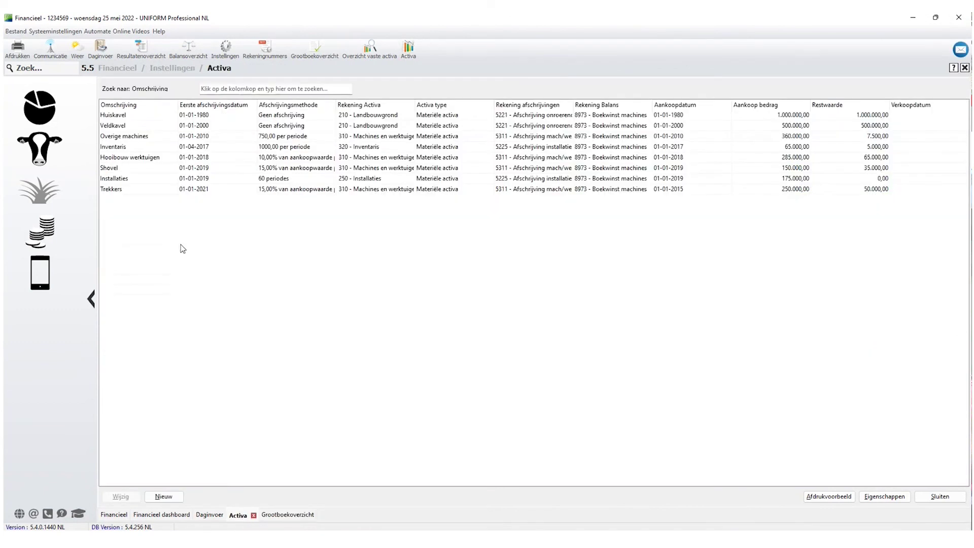
Register new asset Boxenstrooier, acquired 01-06-2021 for 6.050,00, depreciating from 01-06-2021.
click(169, 498)
text(Box)
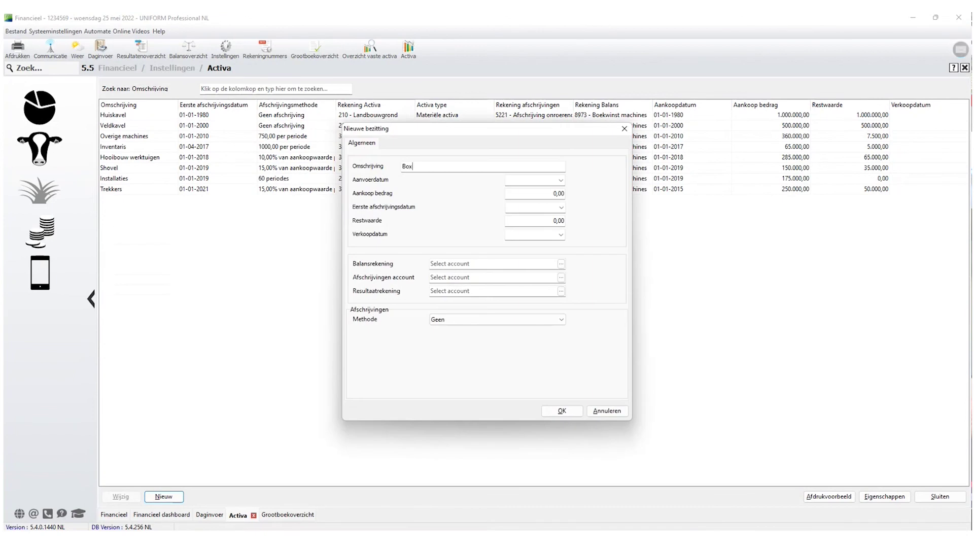
text(enstrooier)
key(Tab)
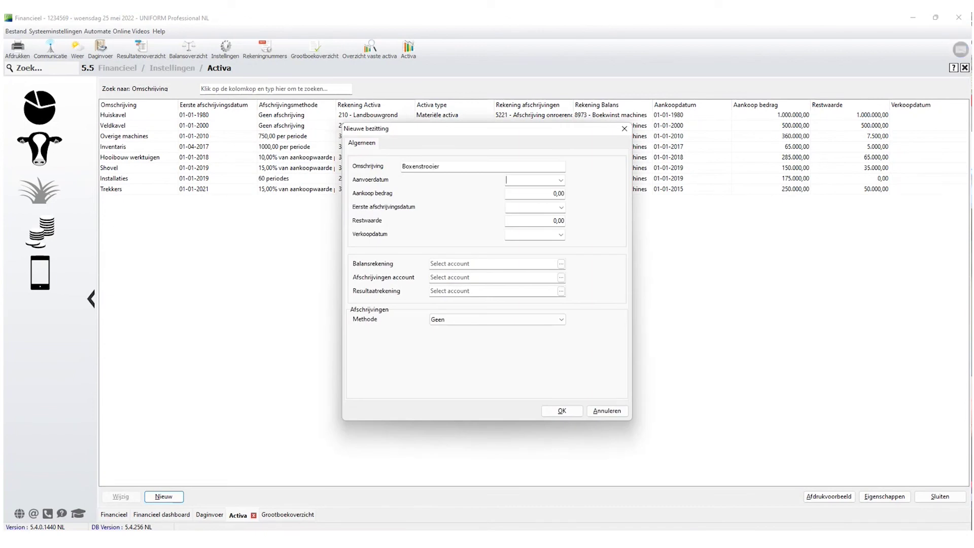
text(01-01-)
key(BackSpace)
key(BackSpace)
key(BackSpace)
text(06-2021)
key(Tab)
text(6050)
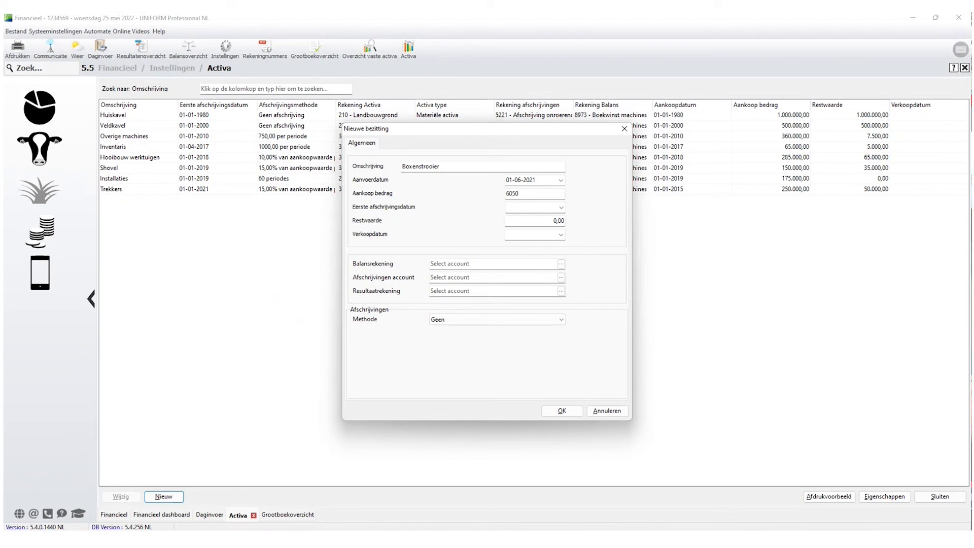
key(Tab)
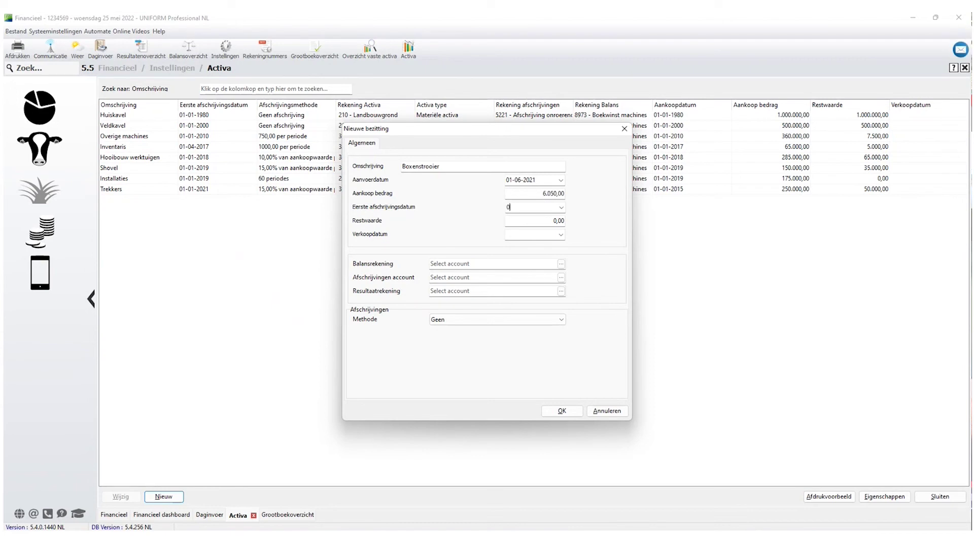
text(01-06-2021)
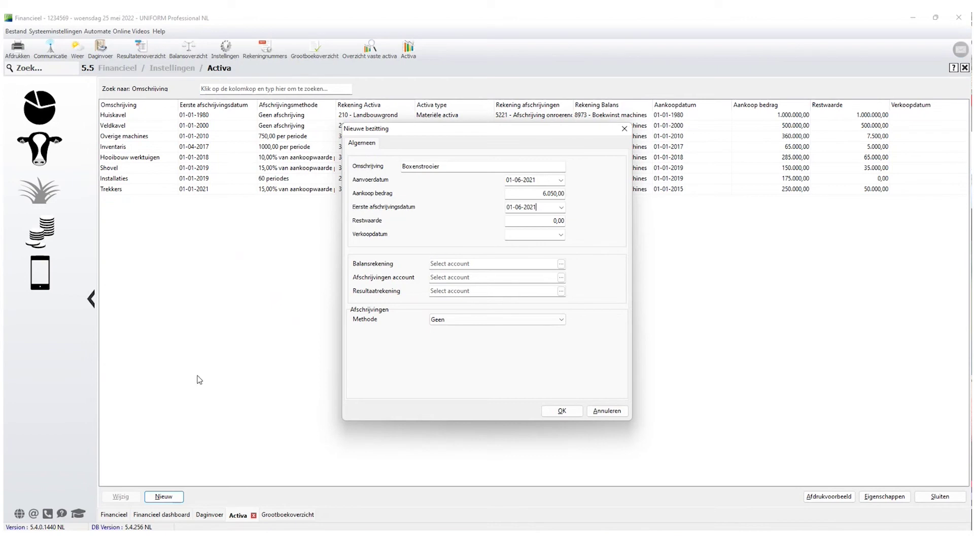
Set the Boxenstrooier's residual value to 1.000,00.
click(549, 221)
key(BackSpace)
key(BackSpace)
key(BackSpace)
key(BackSpace)
text(1.000)
key(Tab)
key(Tab)
Assign balance account 310 Machines en werktuigen and depreciation account 5311 to the asset.
click(561, 264)
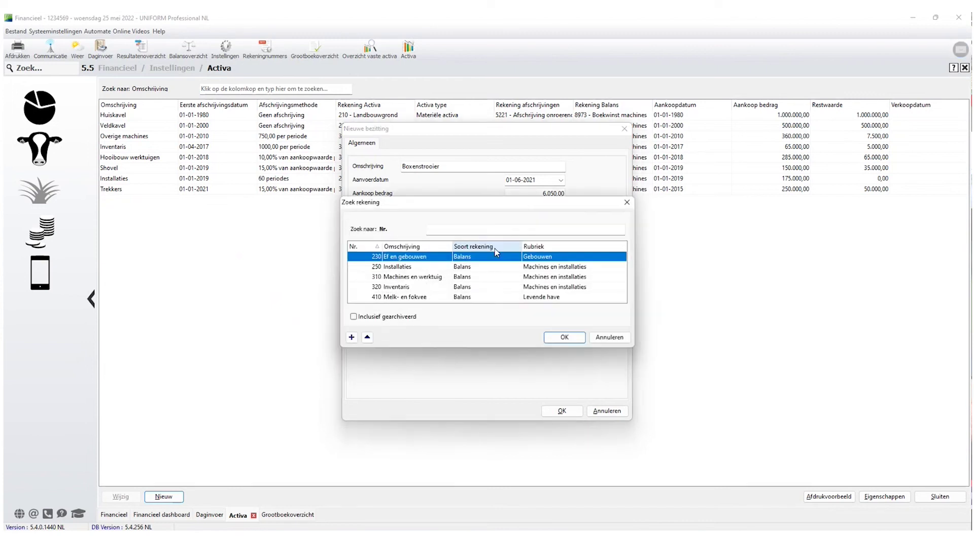
click(431, 277)
click(548, 336)
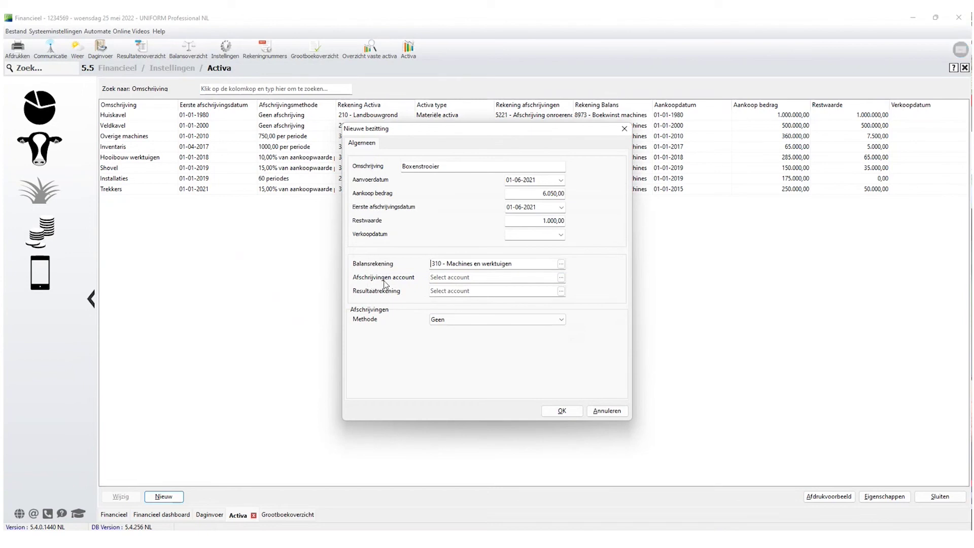
click(561, 278)
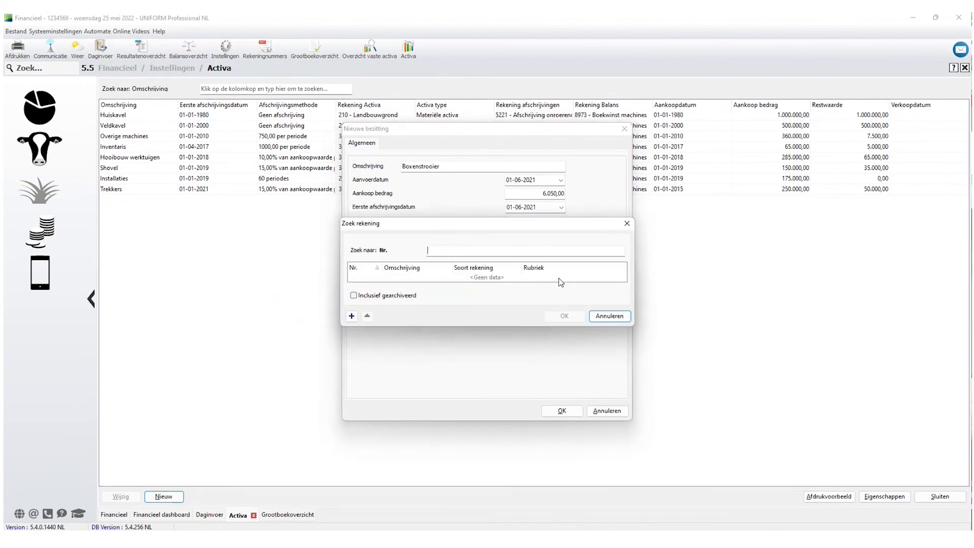
click(364, 298)
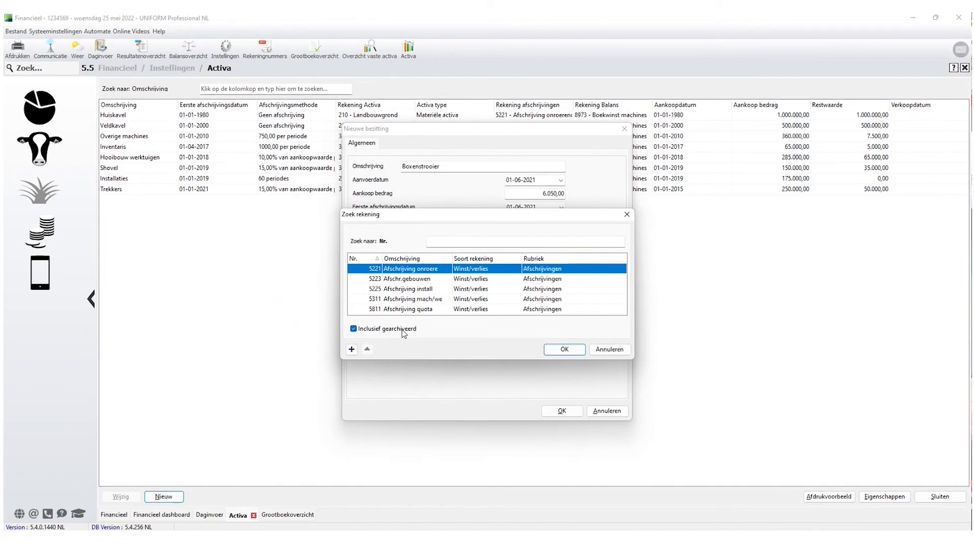
click(430, 300)
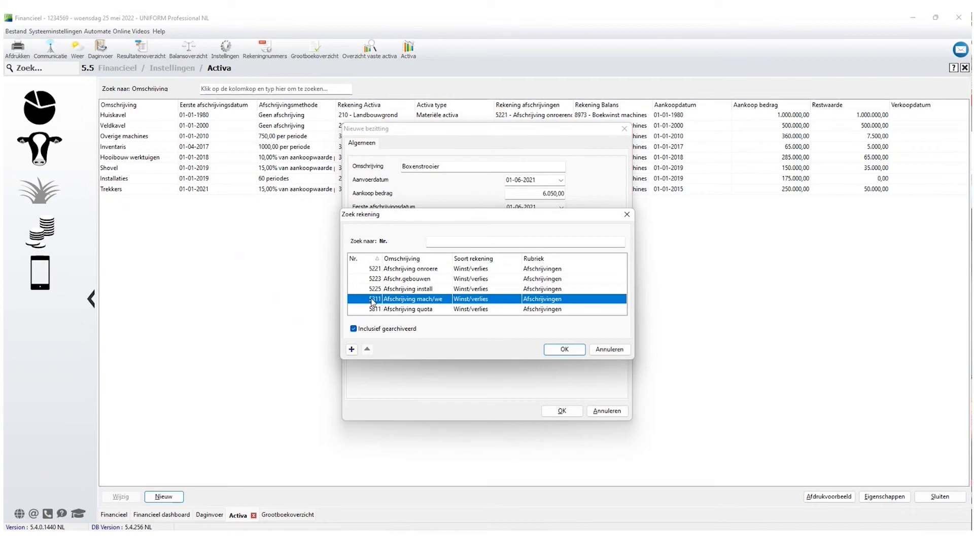
click(565, 352)
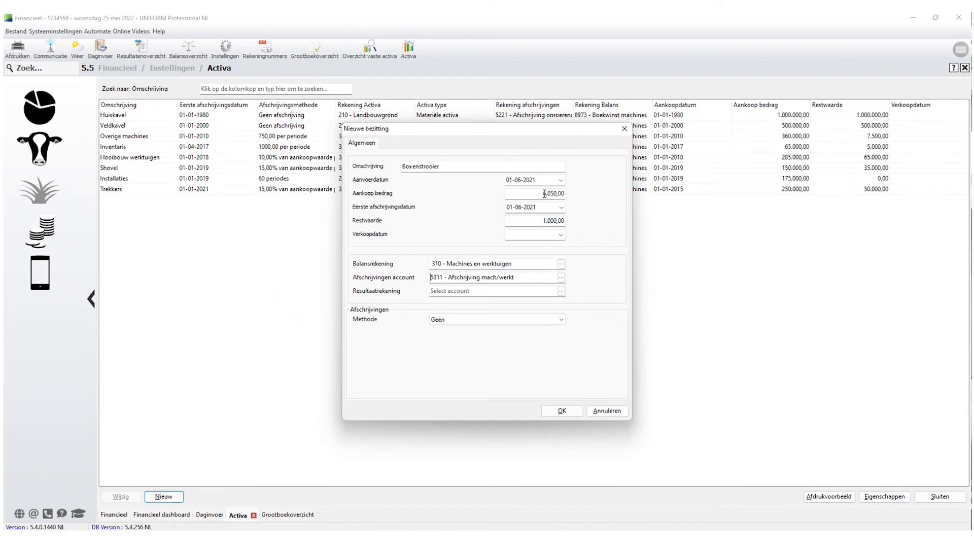
Assign result account 8973 Boekwinst machines, including archived accounts in the search.
click(456, 291)
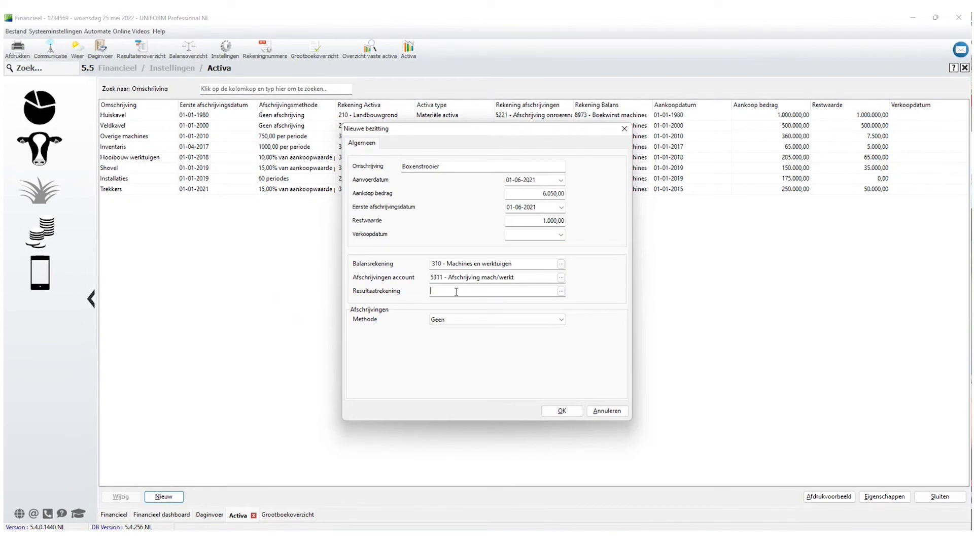
click(563, 292)
click(372, 357)
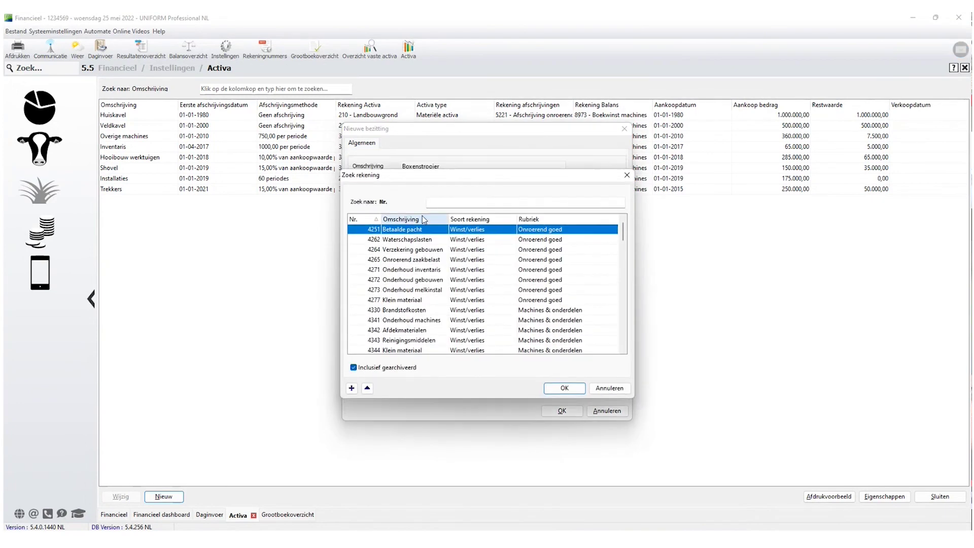
drag(624, 233, 620, 341)
click(403, 311)
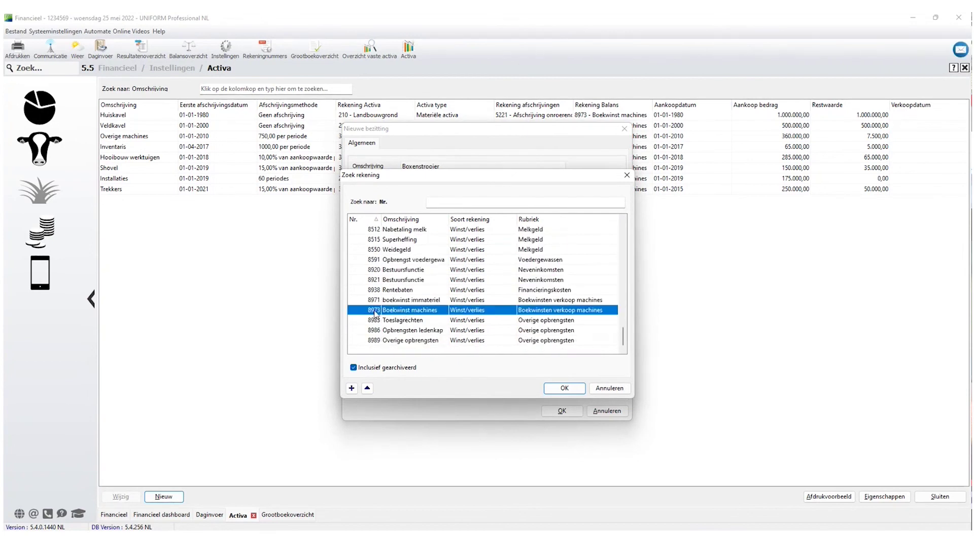
click(566, 387)
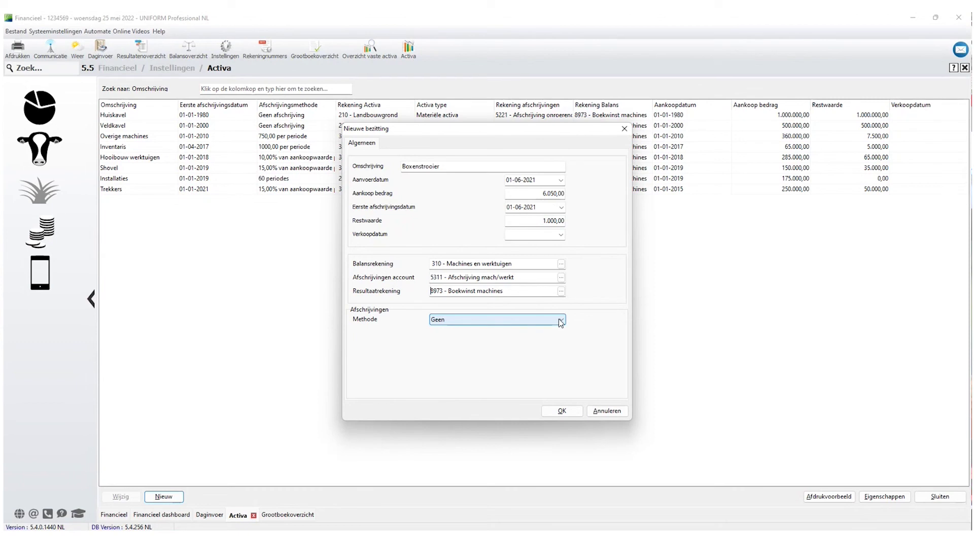
click(561, 321)
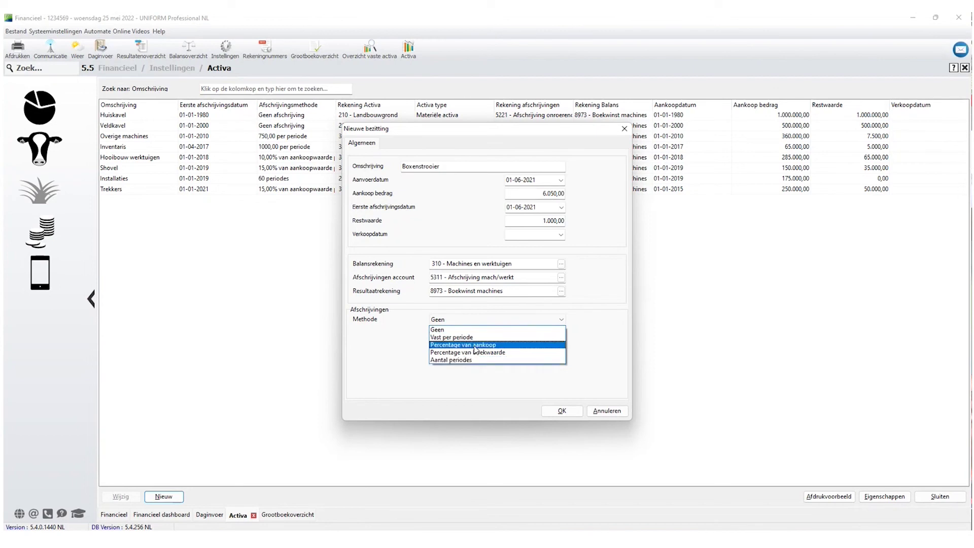
Set Boxenstrooier depreciation to Percentage van aankoop at 20% and save the asset.
click(475, 345)
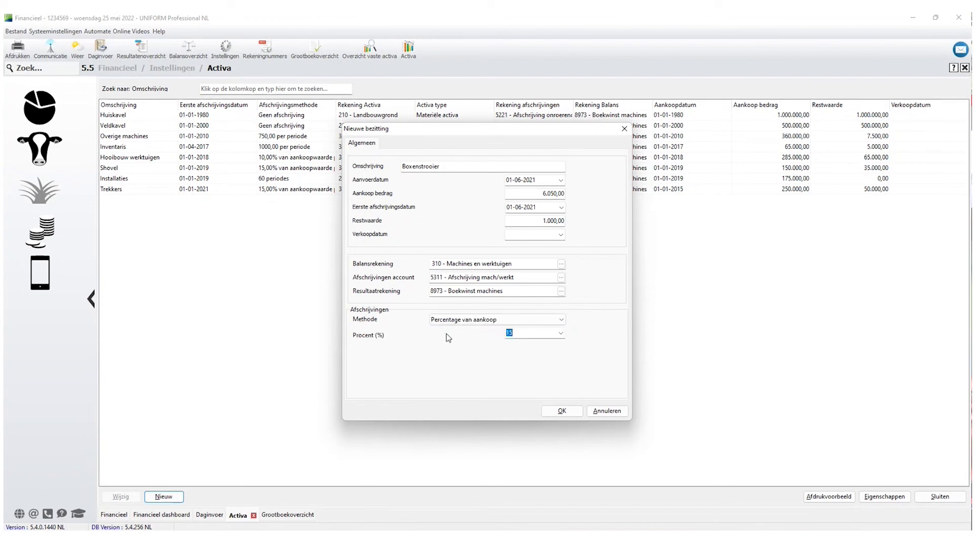
text(20)
click(562, 410)
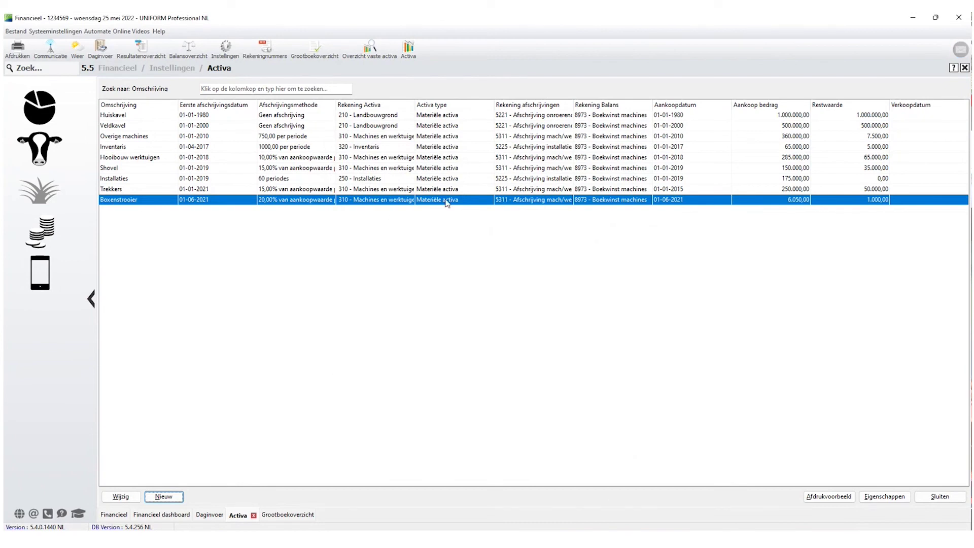
click(121, 496)
Link the 21-06-2021 Boxenstrooier booking and change the purchase amount to 6.012,50.
click(420, 145)
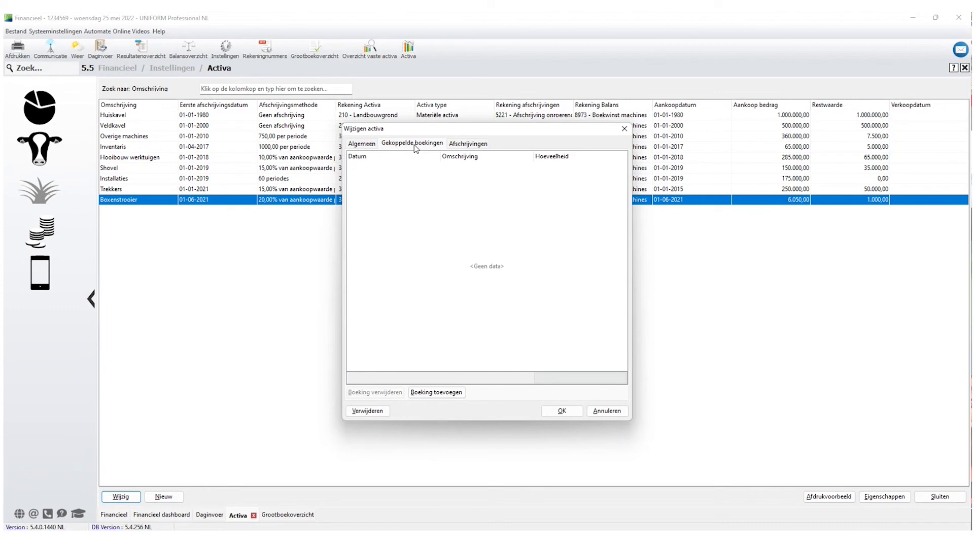
click(436, 393)
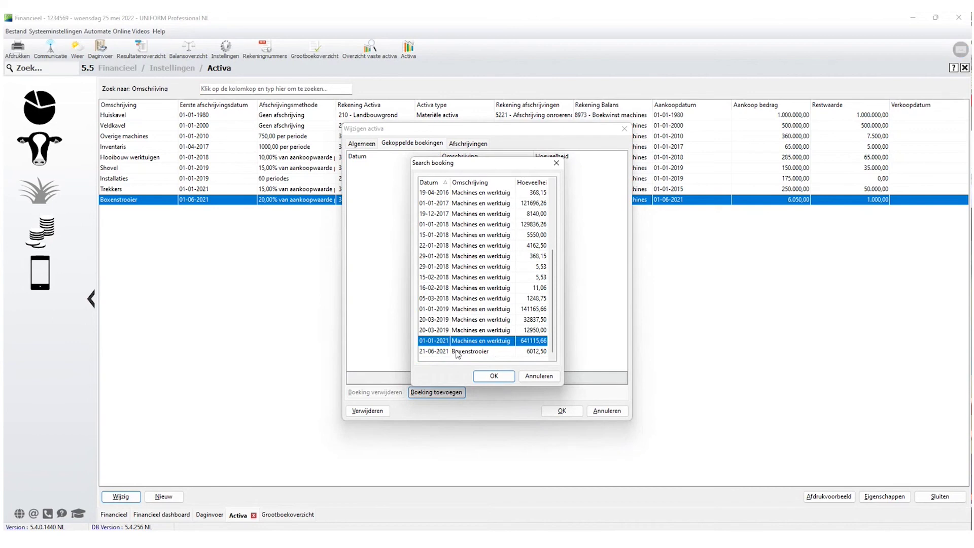
click(455, 351)
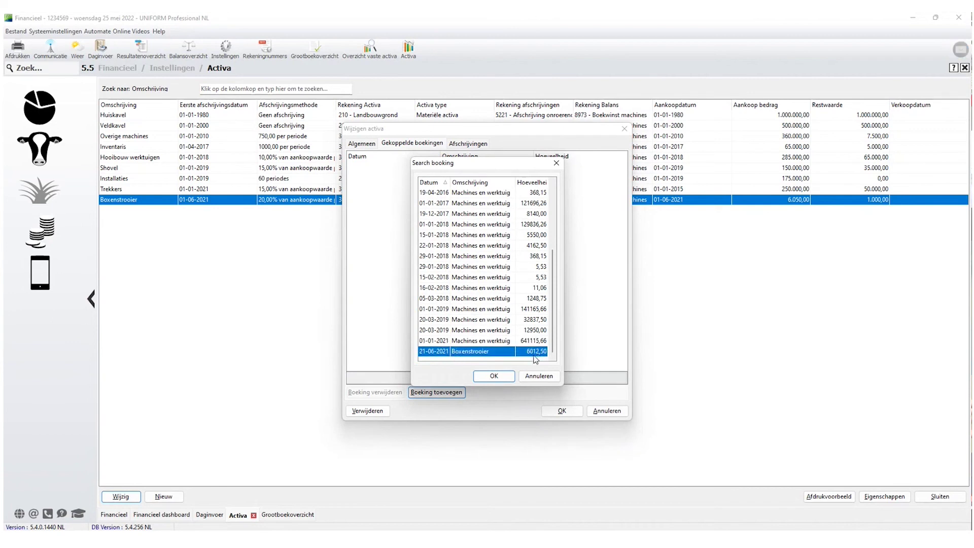
click(495, 376)
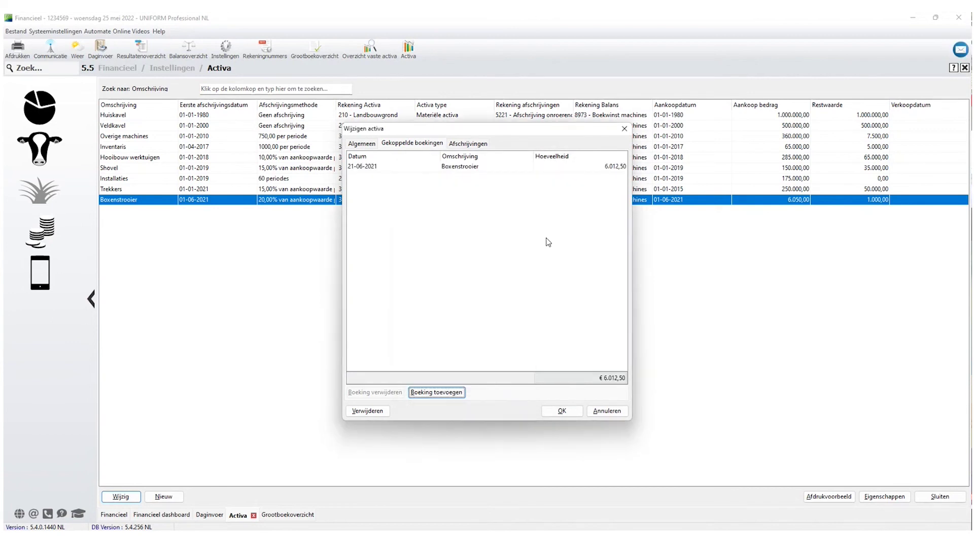
click(362, 144)
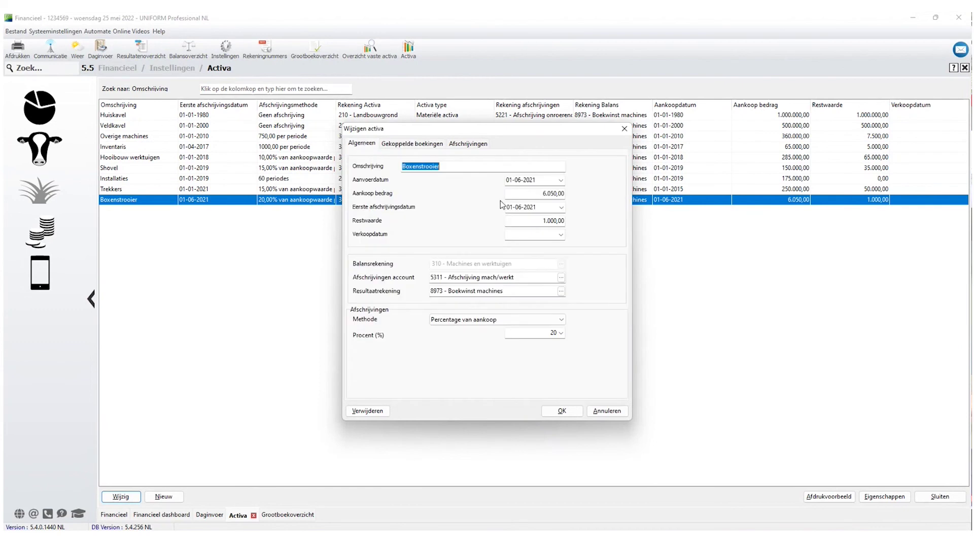
click(552, 191)
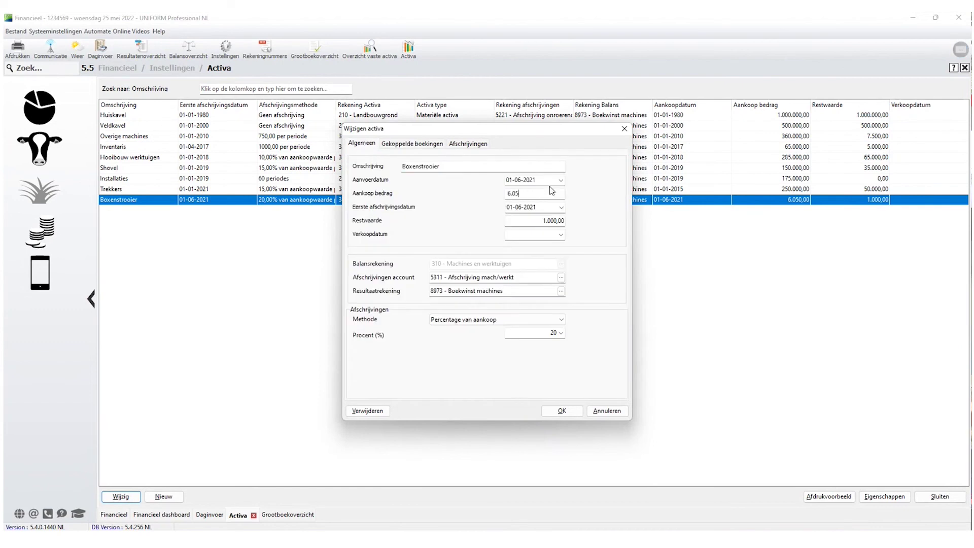
text(6.012,50)
key(Tab)
click(409, 144)
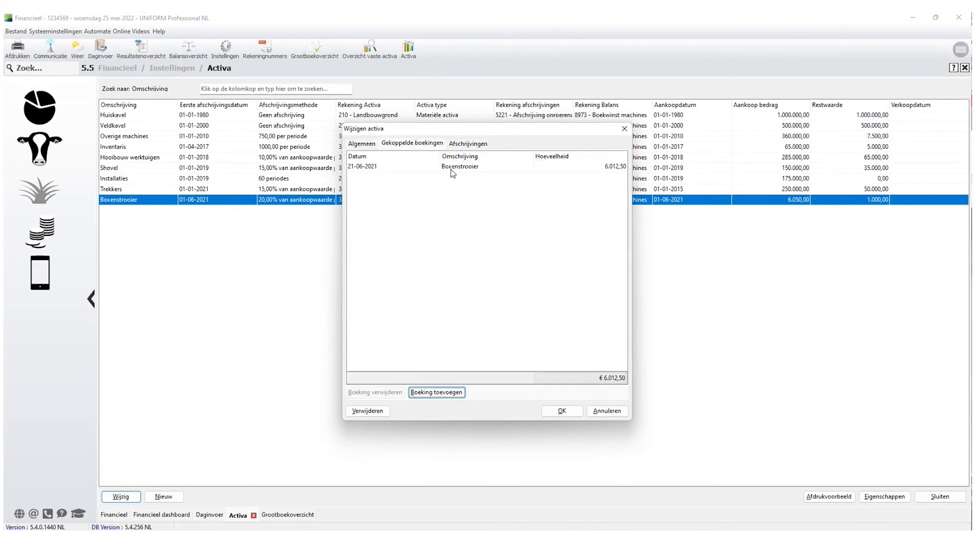
click(563, 410)
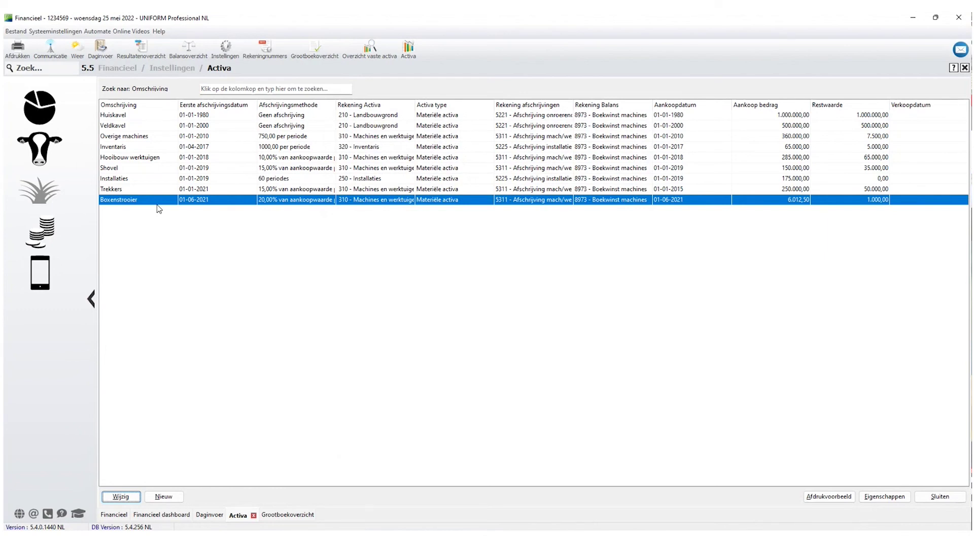
Recheck the asset's bookings, sale date and 8973 account, then open Daginvoer on 19 - Afschrijvingen.
click(129, 496)
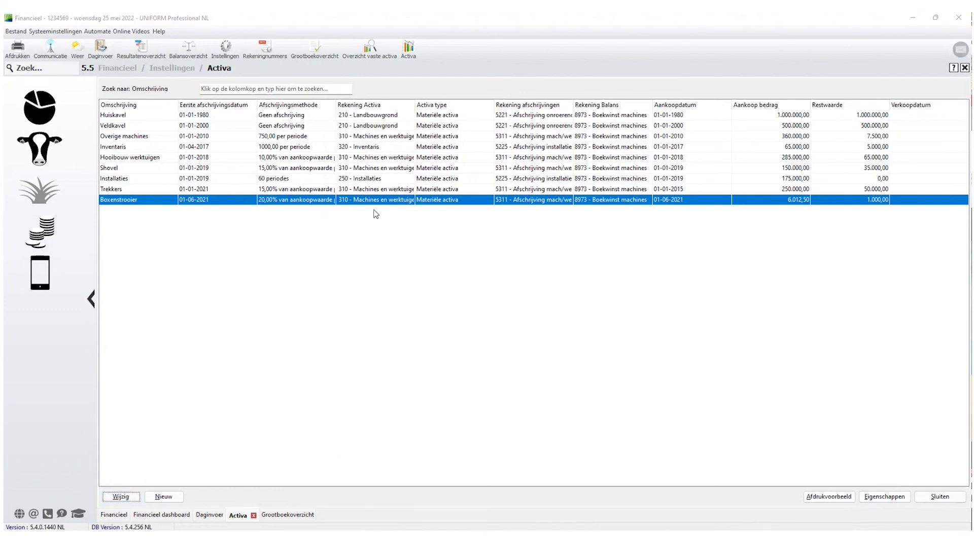
click(417, 144)
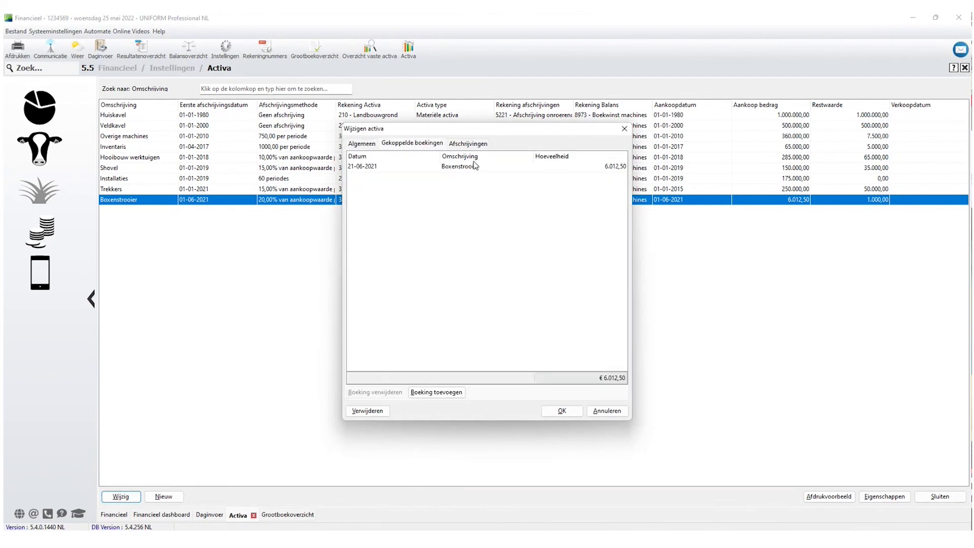
click(435, 402)
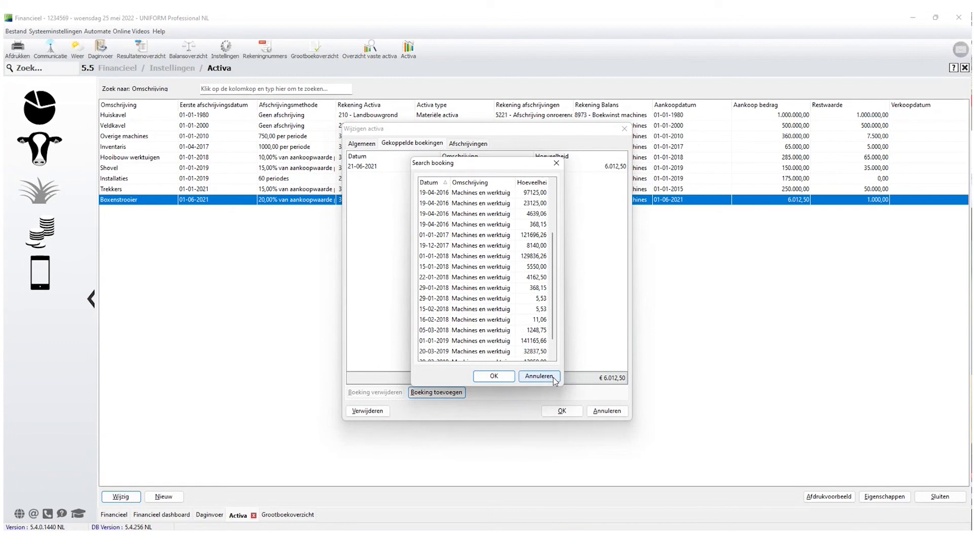
click(539, 376)
click(361, 144)
click(527, 236)
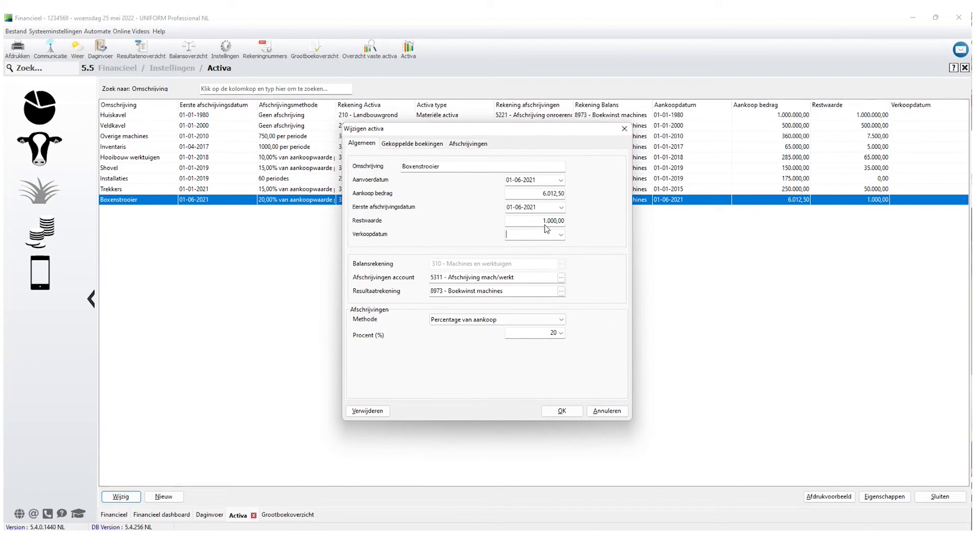
drag(513, 293, 410, 289)
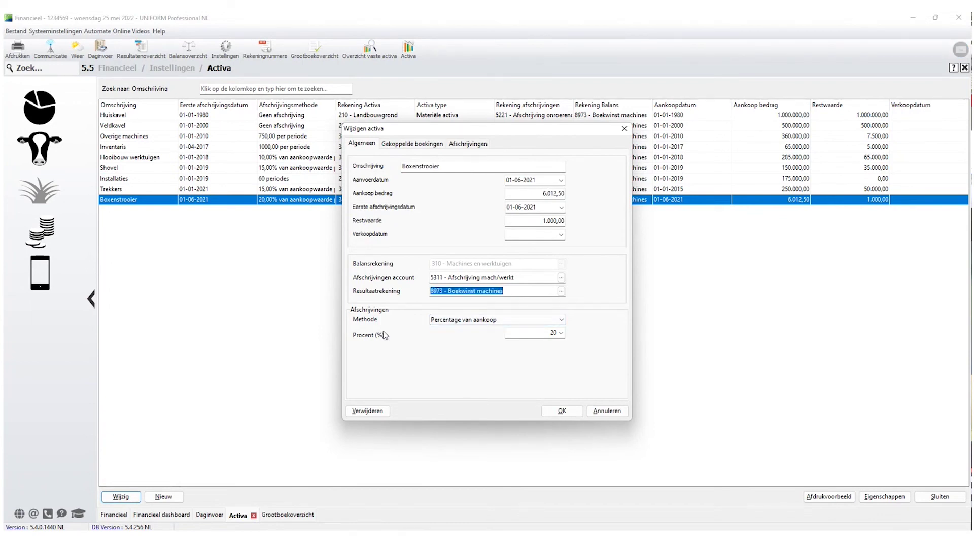
click(555, 415)
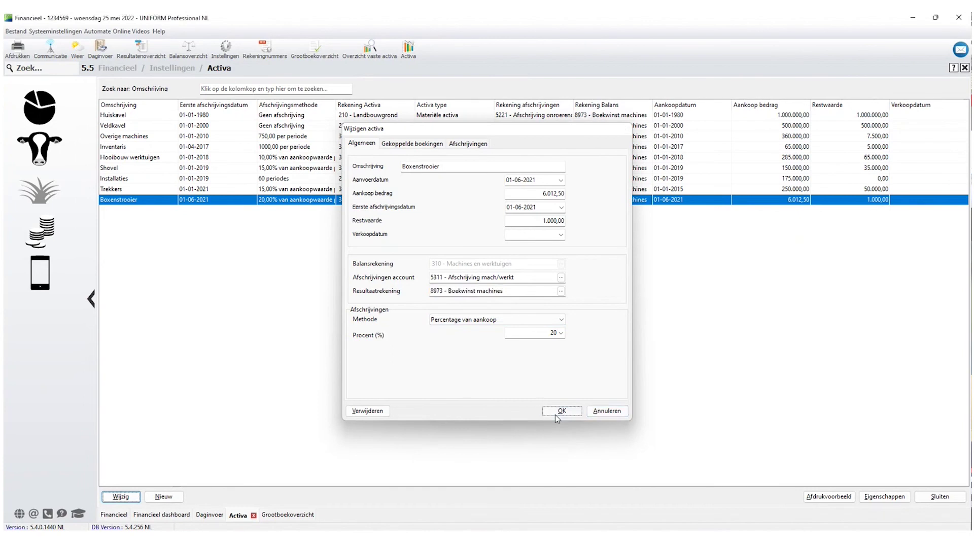
click(940, 496)
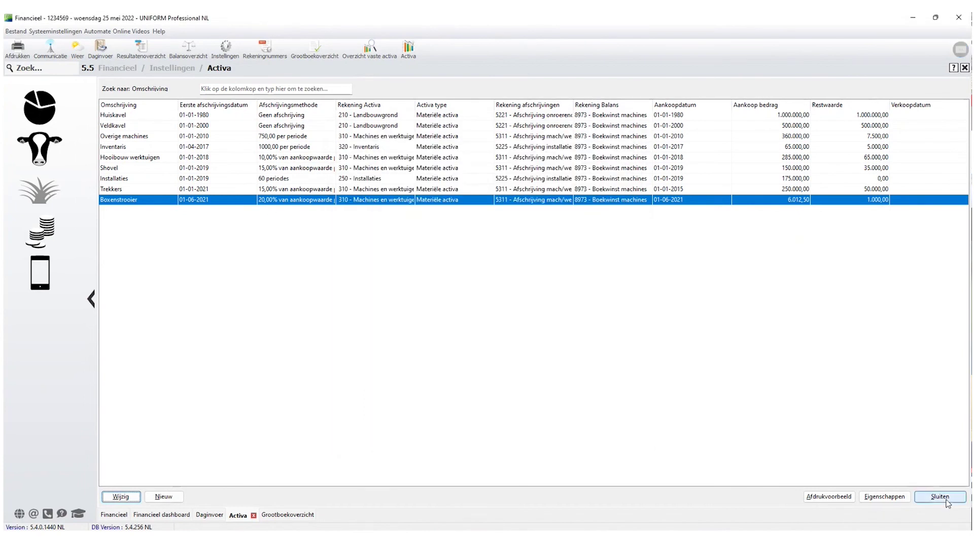
click(213, 515)
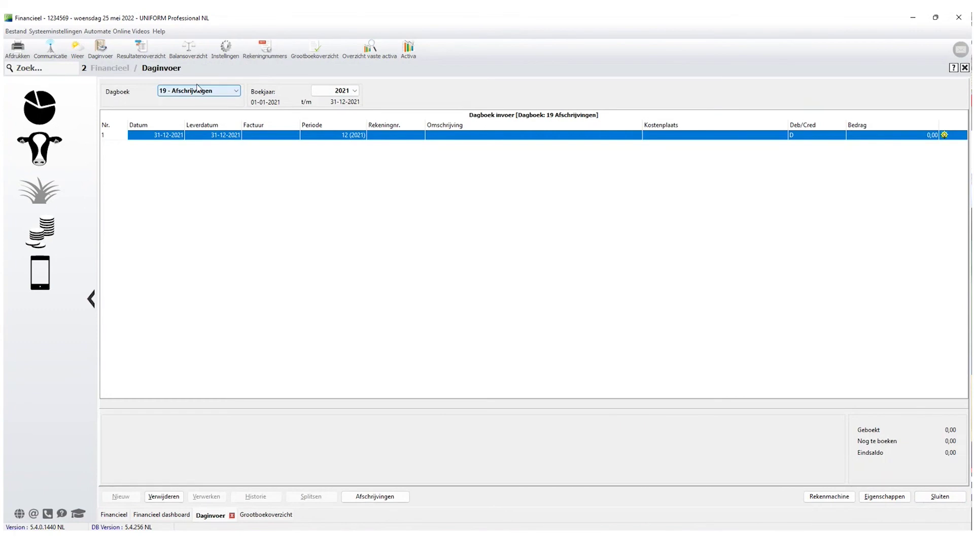
Preview the 2021 per-asset depreciation amounts without booking them.
click(377, 496)
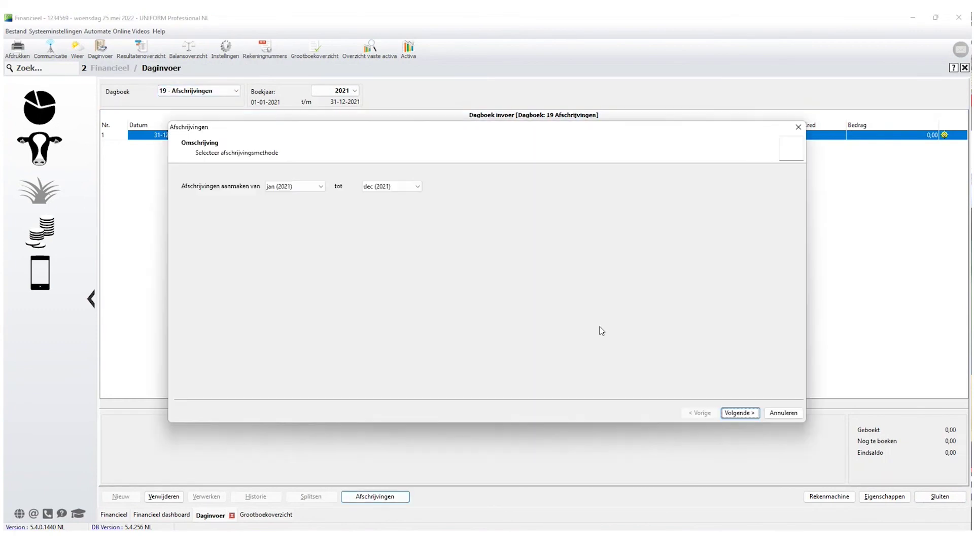
click(740, 413)
click(178, 278)
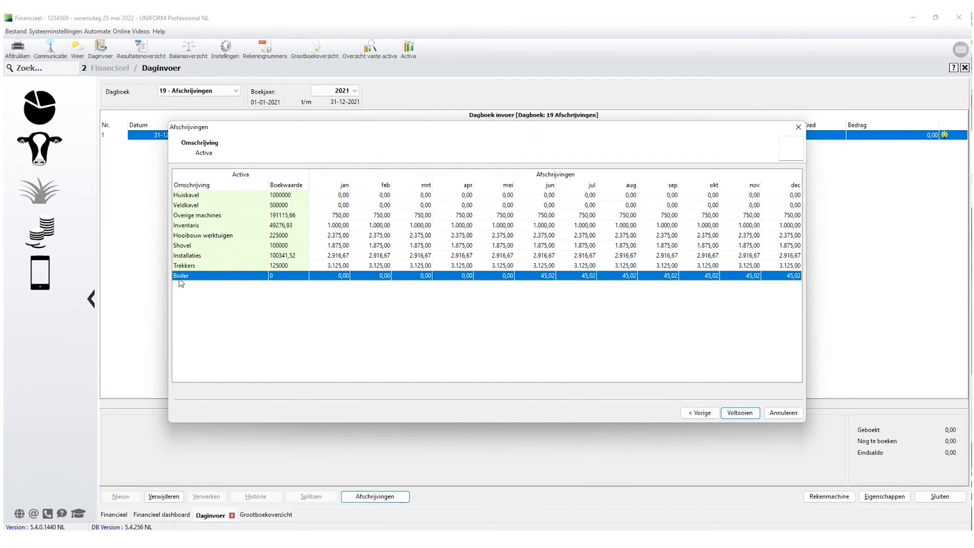
click(740, 413)
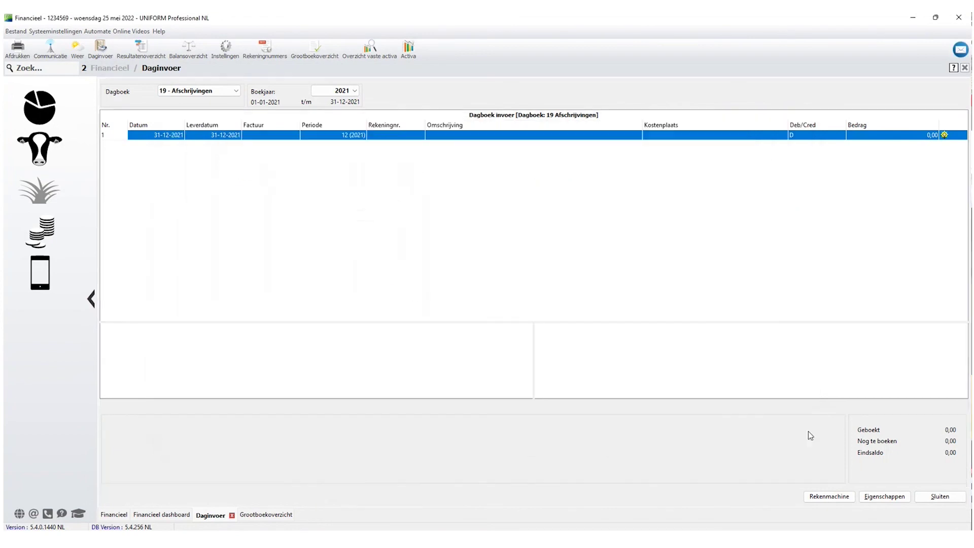
Close and reopen Daginvoer, which now shows 1 - Bankboek for 2022.
click(936, 499)
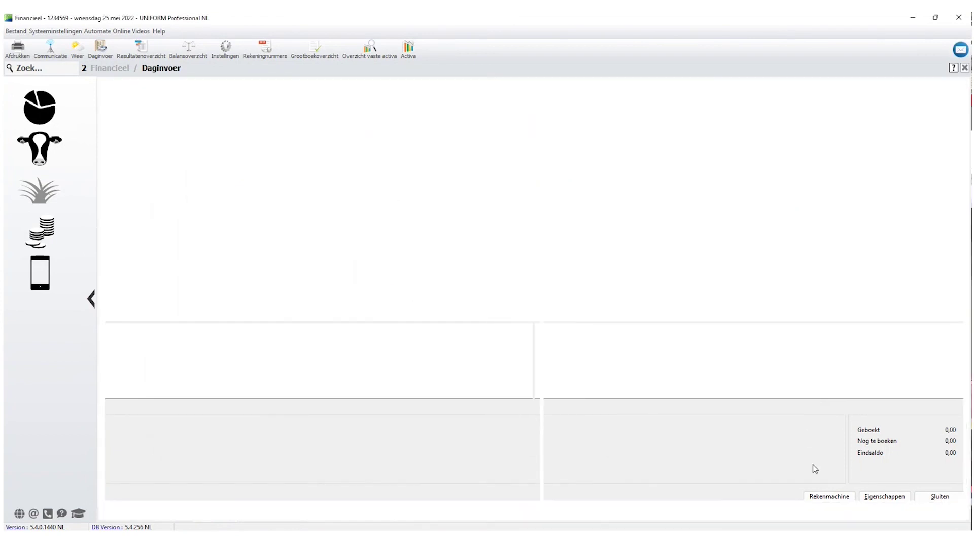
click(101, 49)
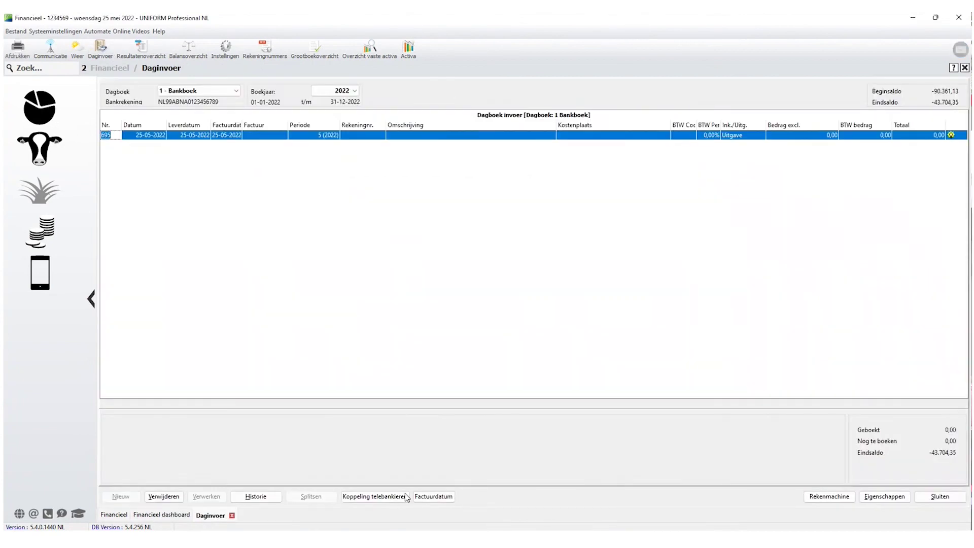
click(190, 92)
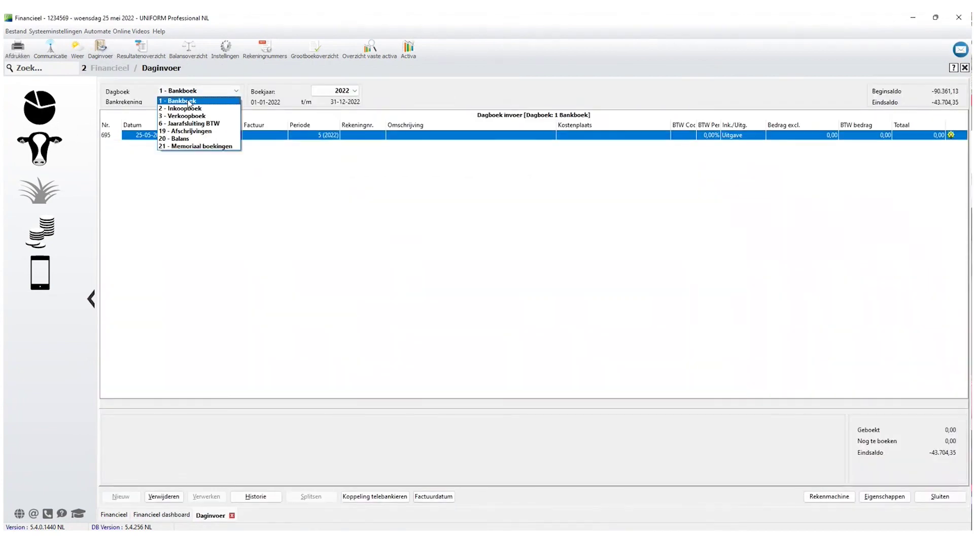
On journal 19 - Afschrijvingen 2021, generate and process the 158 depreciation bookings.
click(191, 131)
click(343, 91)
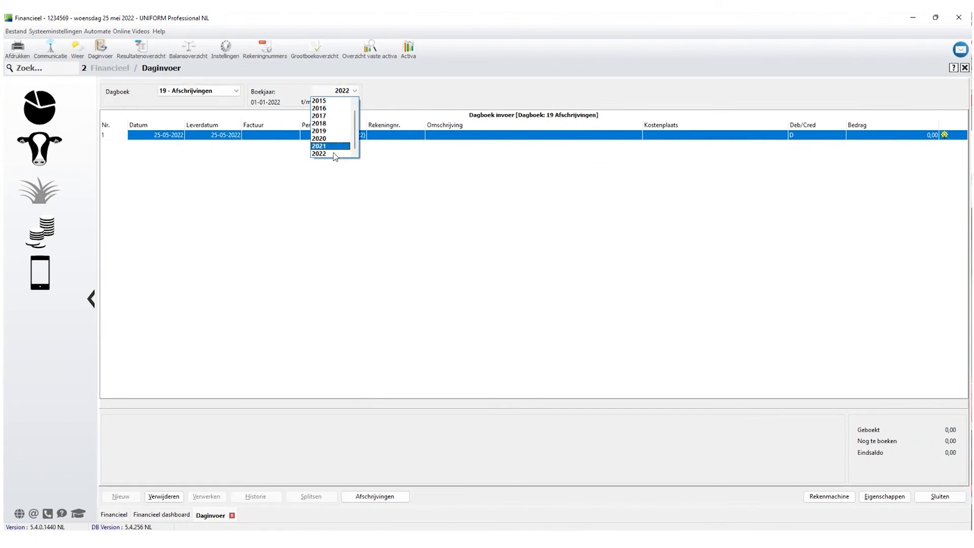
click(329, 146)
click(377, 495)
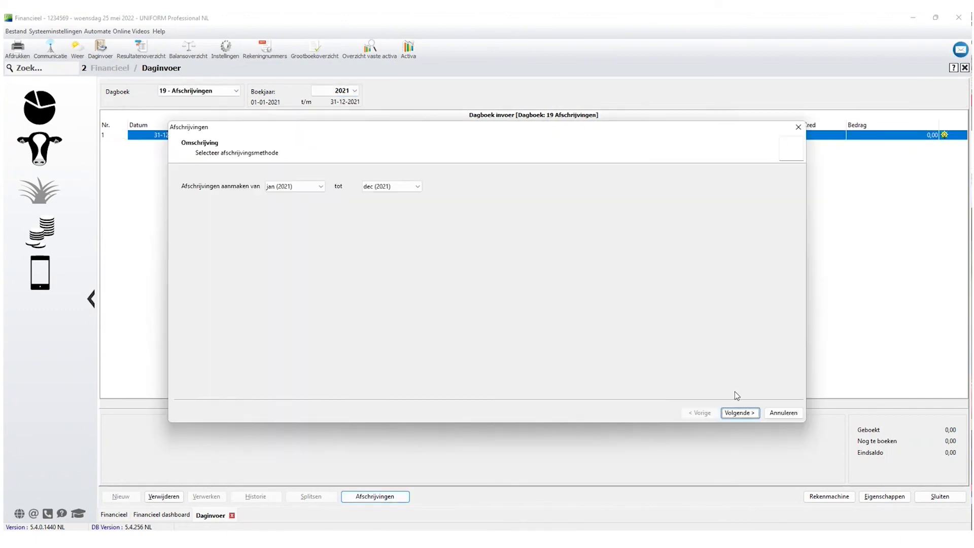
click(739, 412)
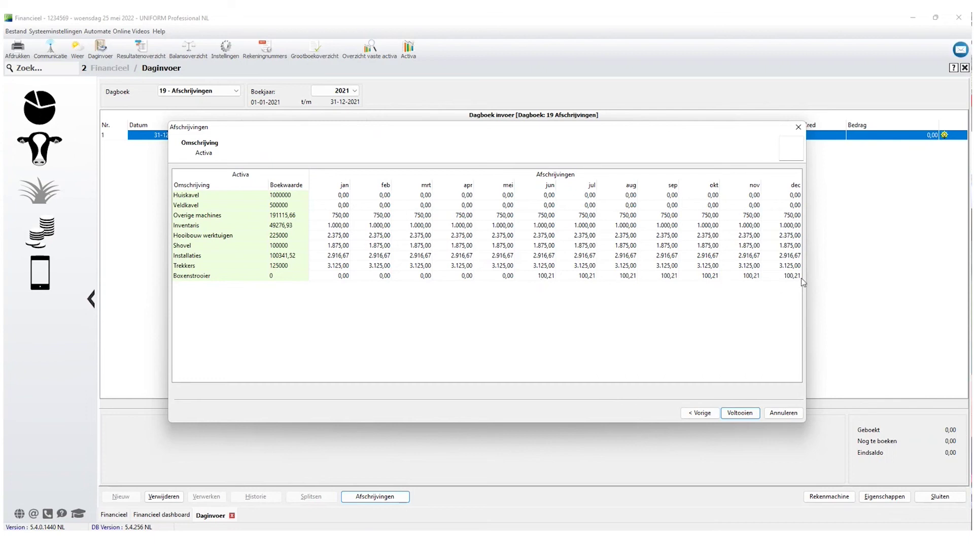
click(742, 413)
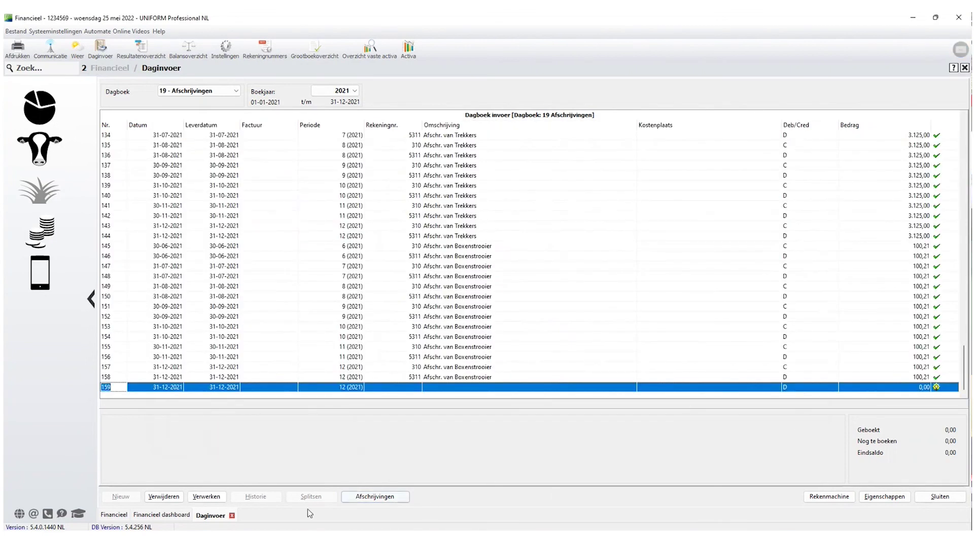
click(206, 496)
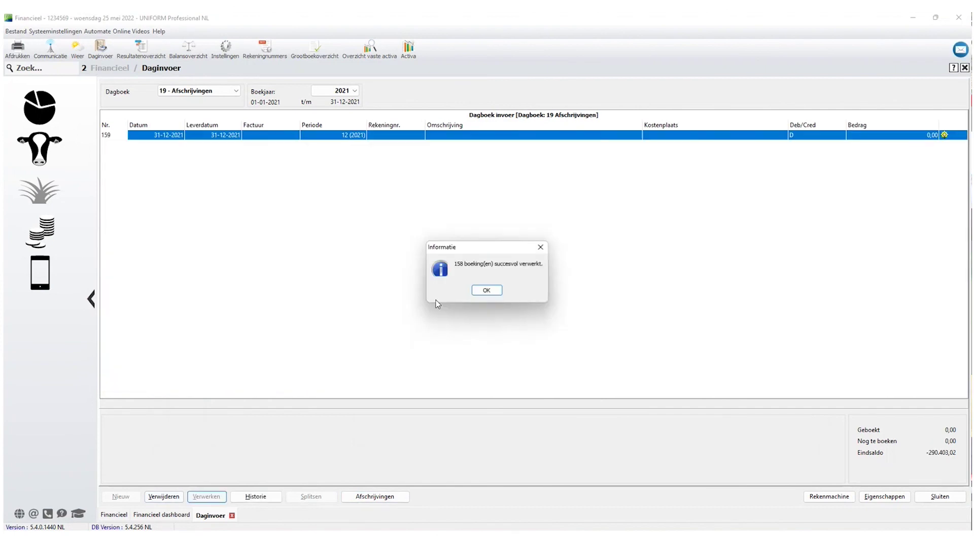
click(488, 290)
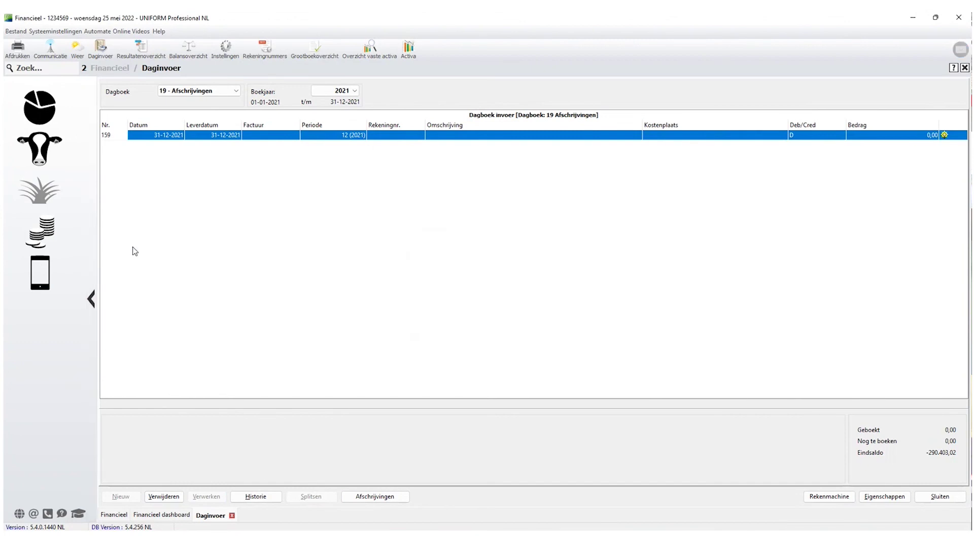
Check the Boxenstrooier's 2021 depreciation entries in the fixed assets overview report.
click(408, 48)
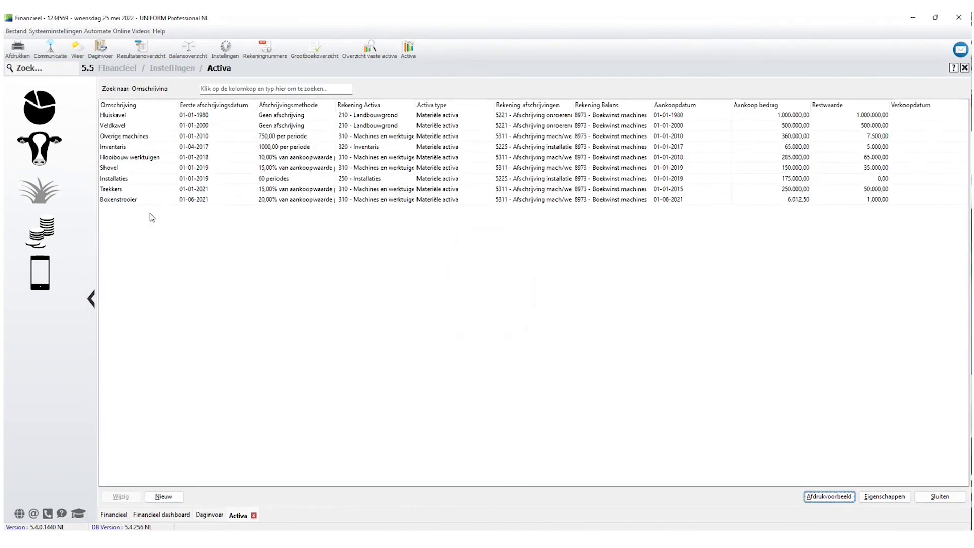
click(117, 201)
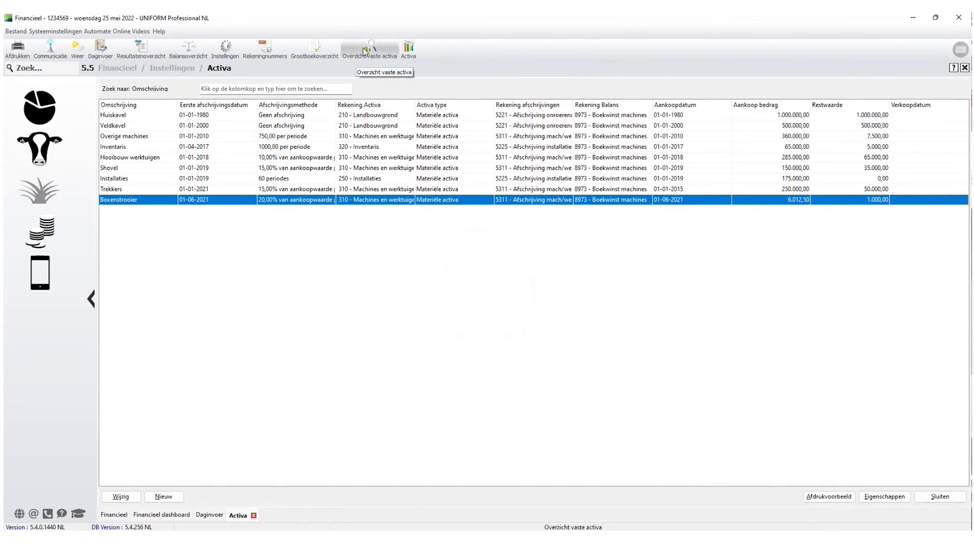
click(40, 231)
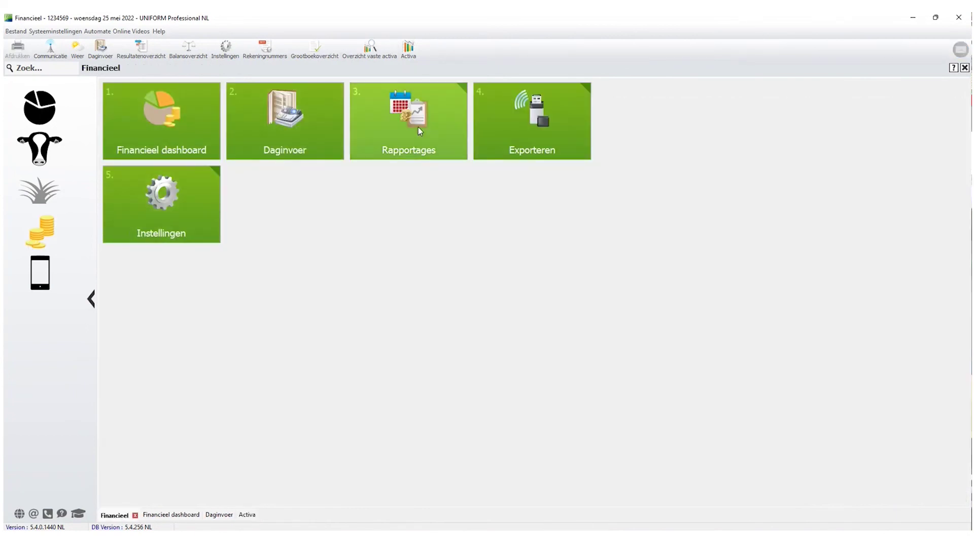
click(418, 127)
click(285, 299)
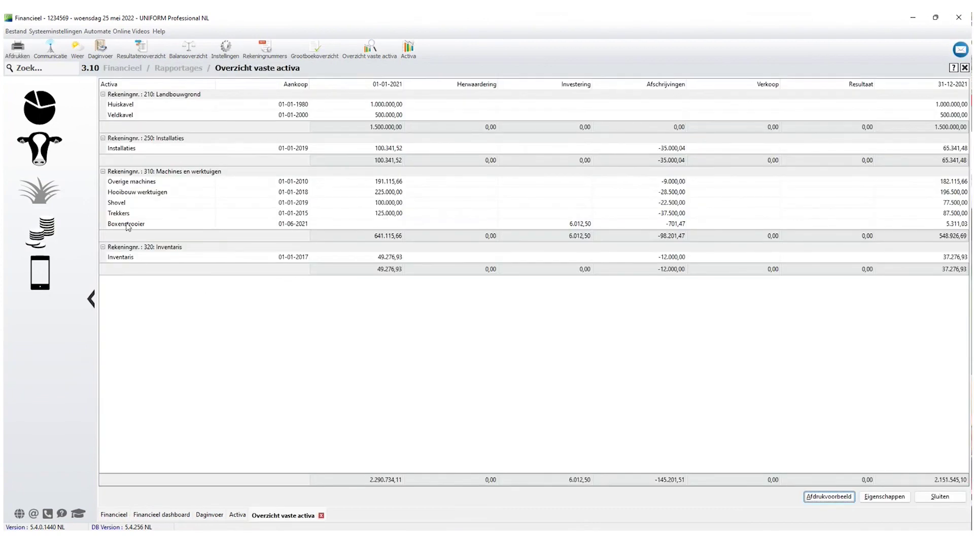
click(128, 225)
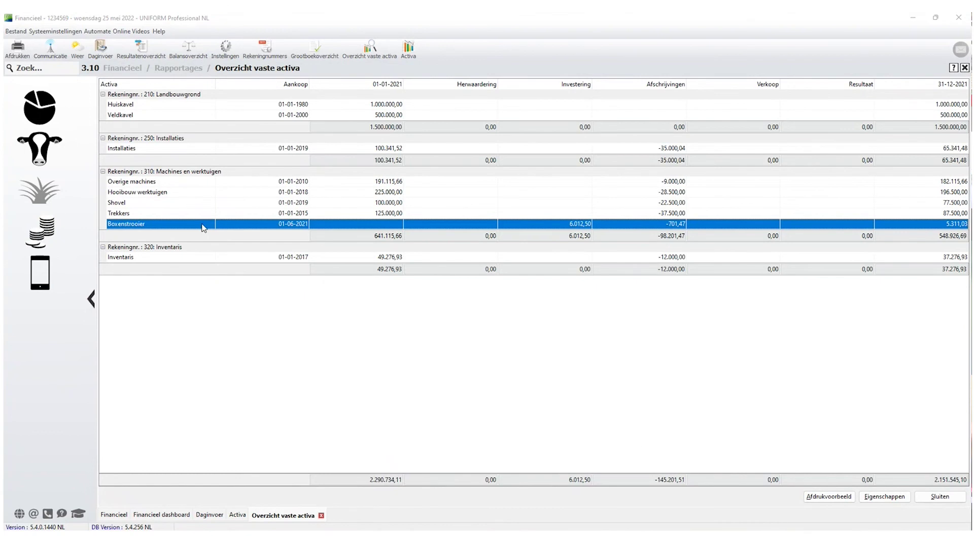
double_click(203, 227)
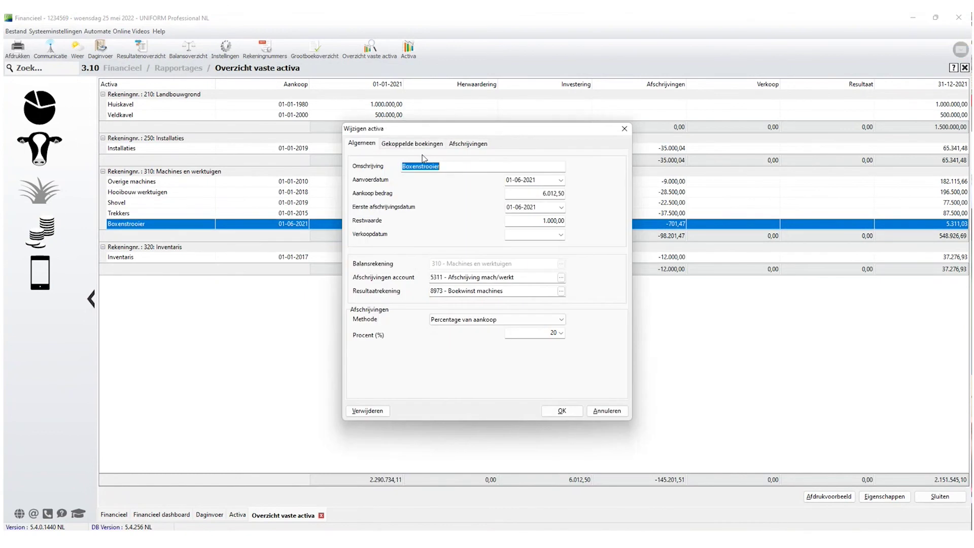
click(467, 144)
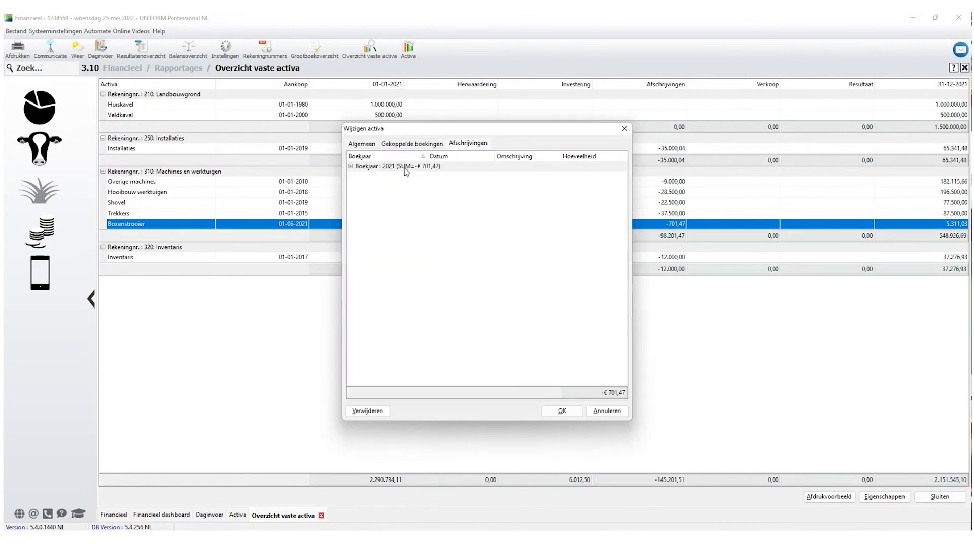
click(385, 168)
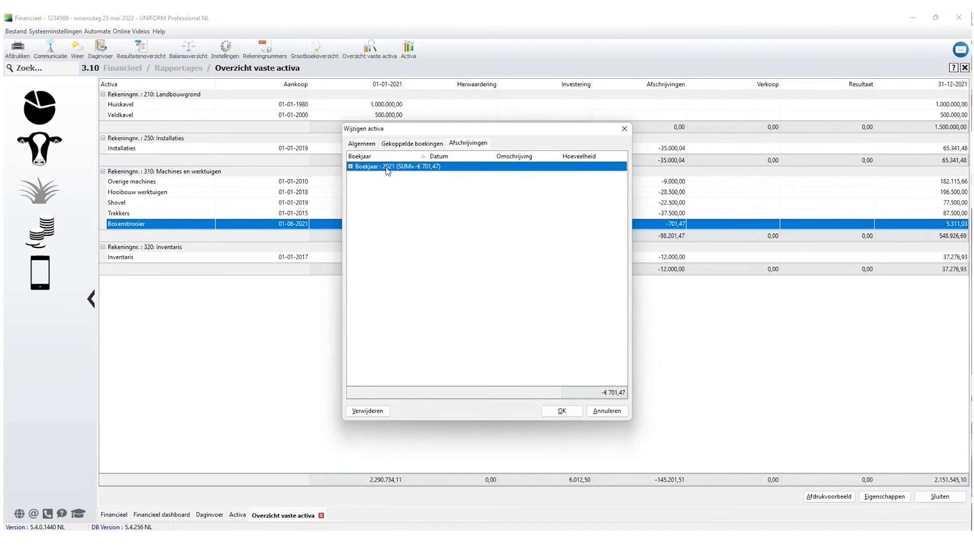
key(Escape)
Review the Shovel's depreciation entries and linked purchase booking, then close the report.
click(184, 203)
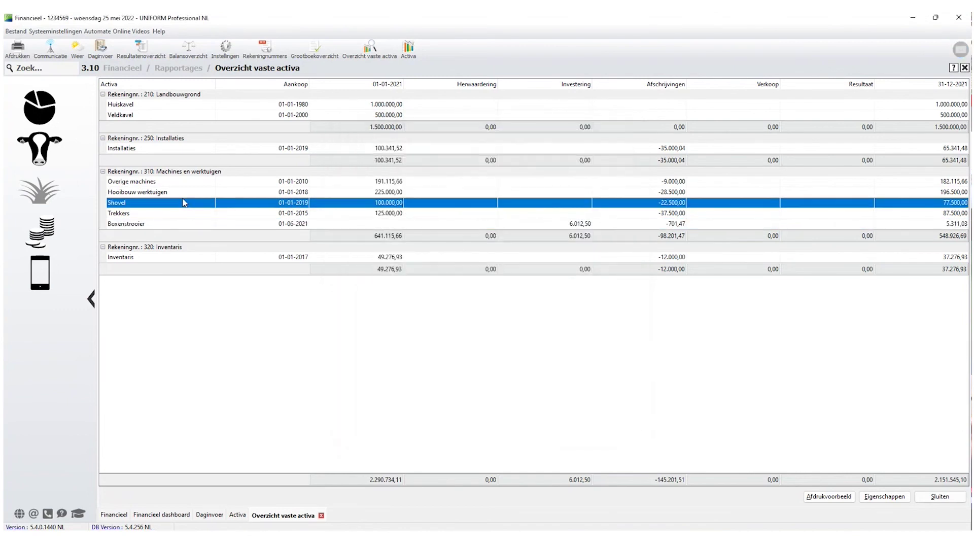
double_click(184, 203)
click(464, 144)
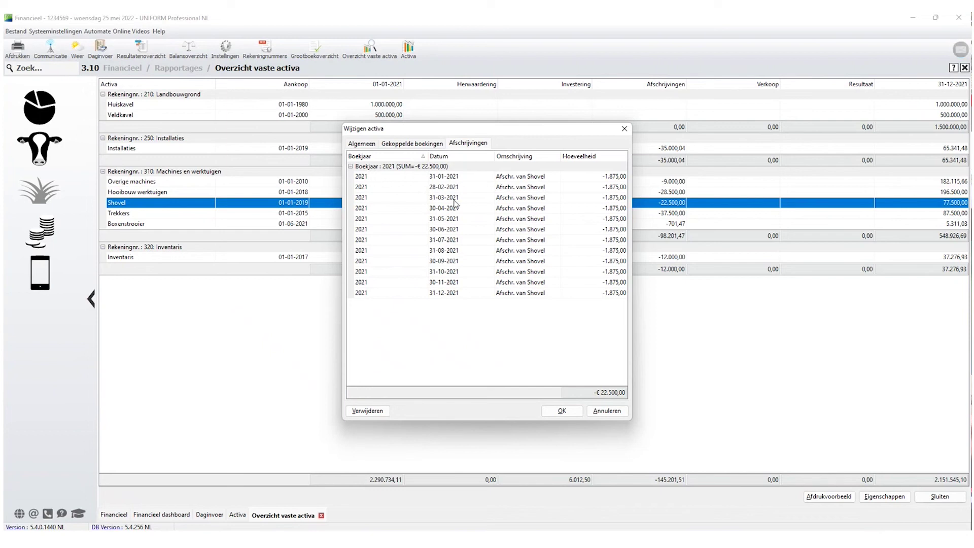
click(351, 166)
click(420, 146)
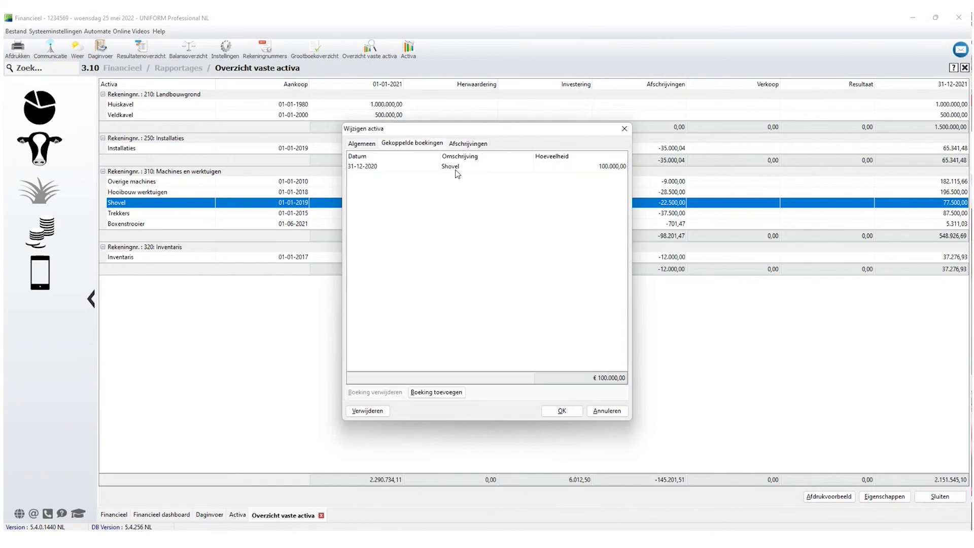
click(607, 411)
click(940, 496)
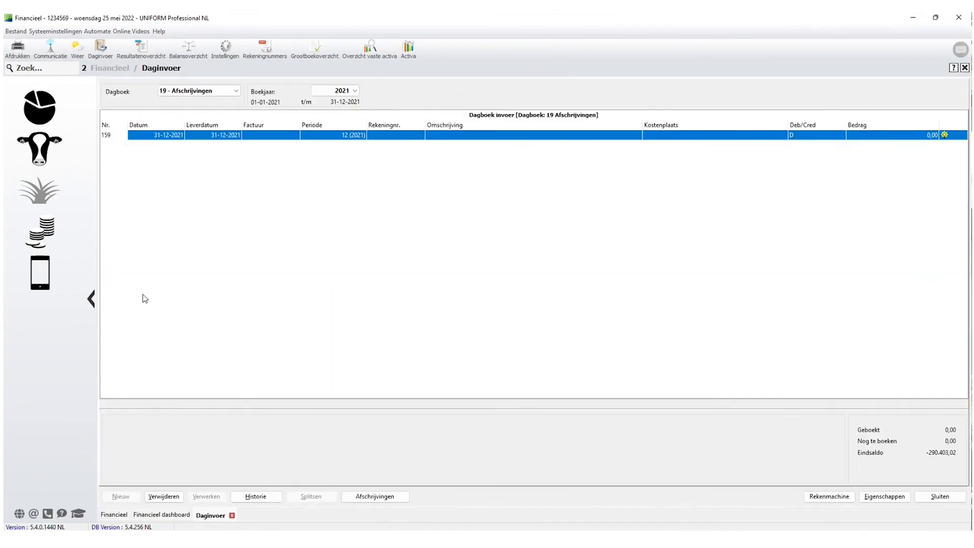
Inspect the Machines en installaties line on the 2021 balance sheet, then close it and Daginvoer.
click(193, 54)
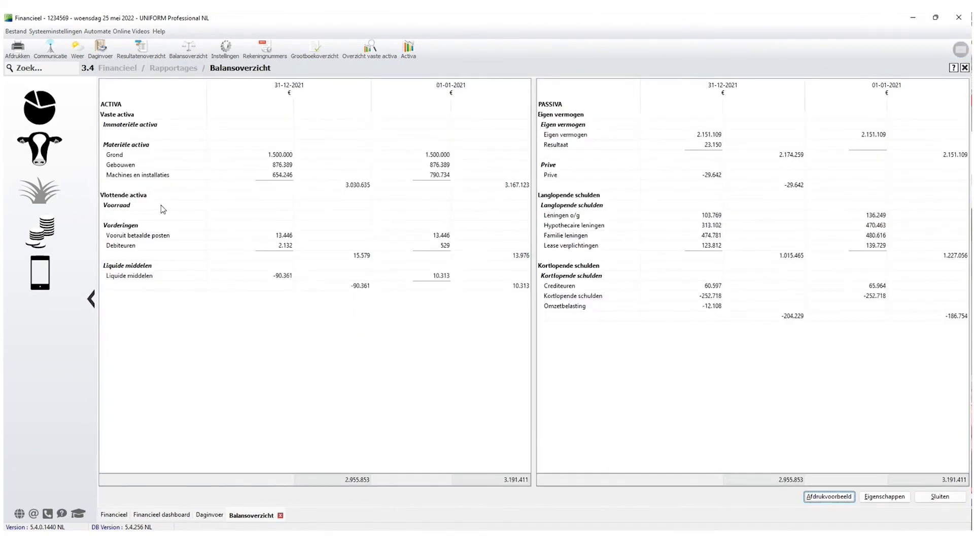
click(433, 179)
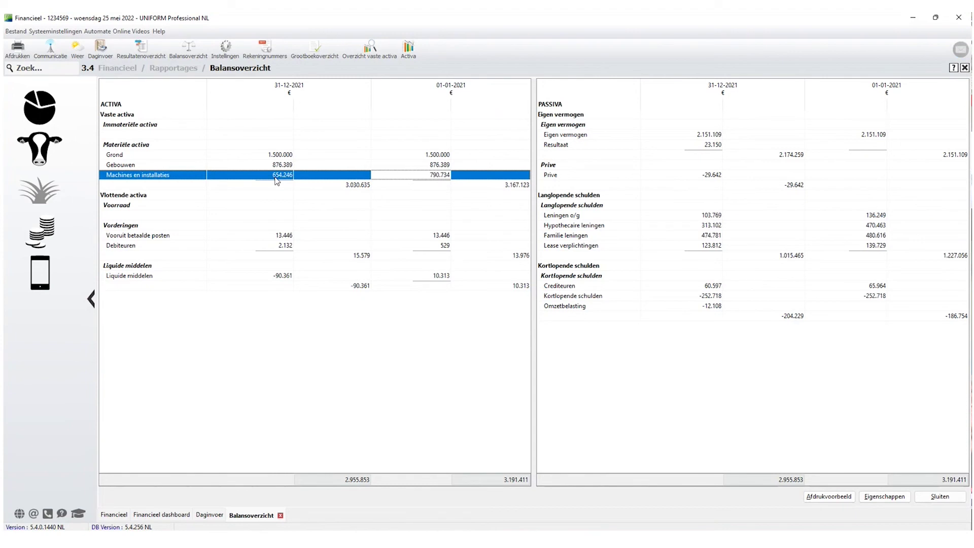
click(947, 500)
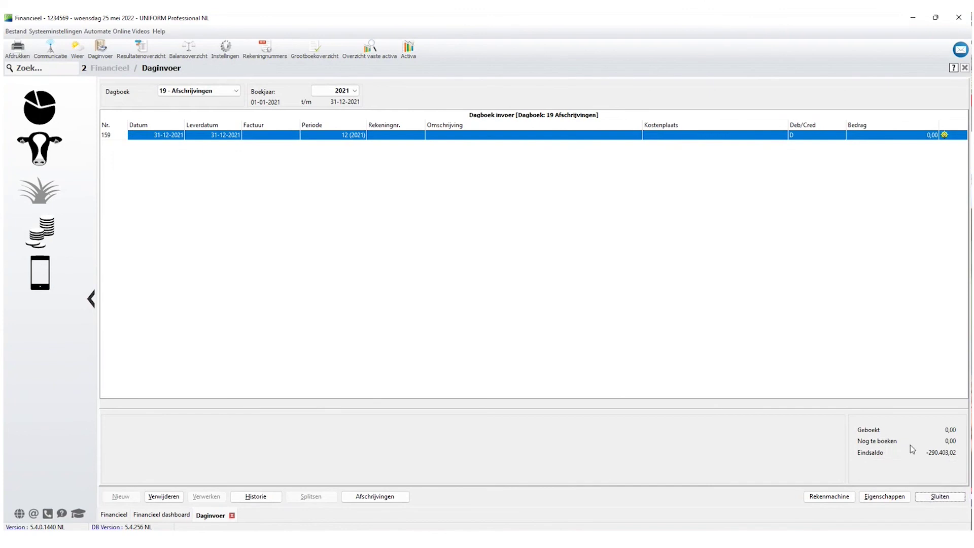
click(946, 499)
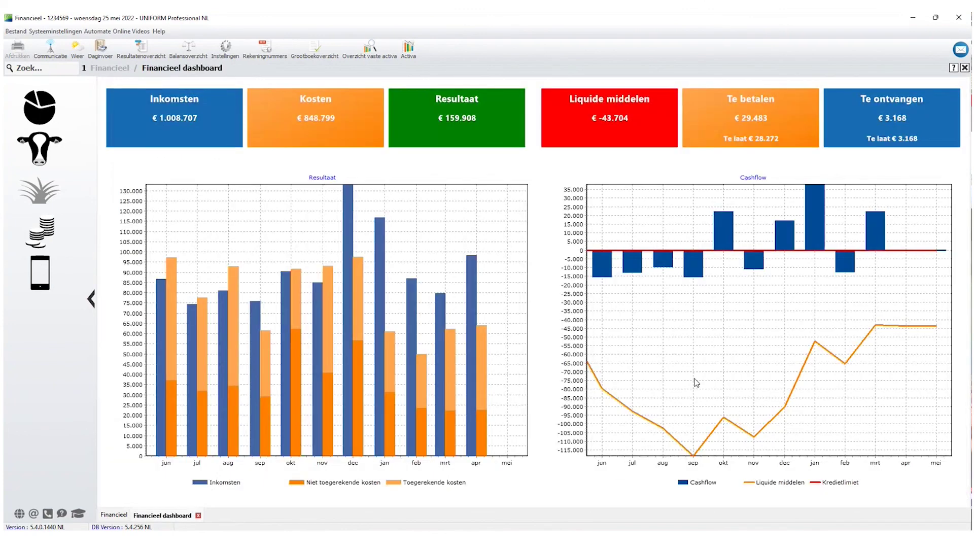
Reopen the closed 2020 booking year from the financial settings and confirm.
click(43, 235)
click(157, 218)
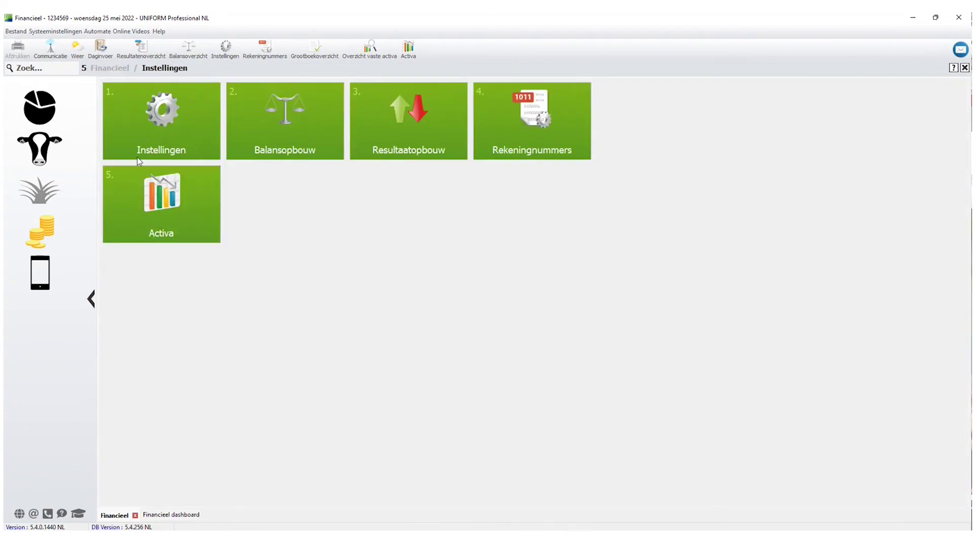
click(137, 157)
click(898, 186)
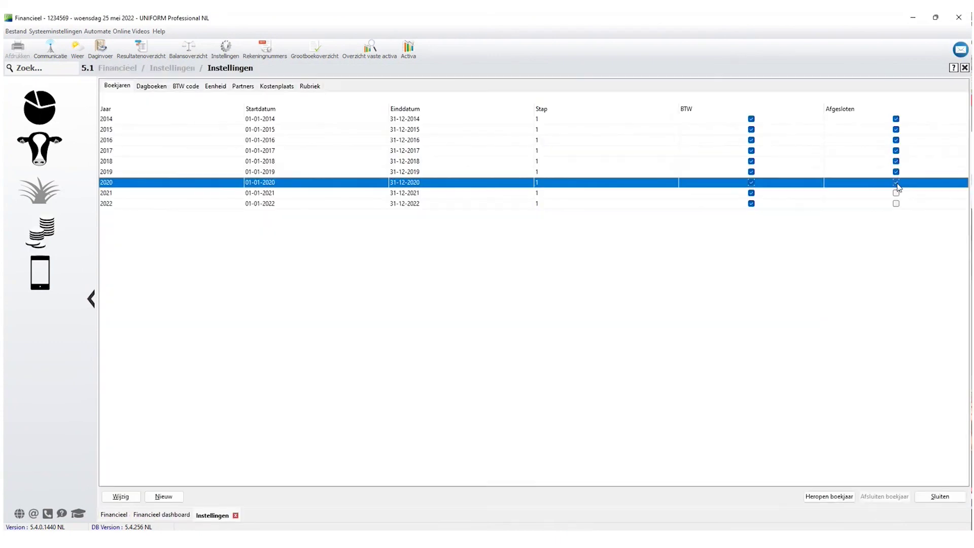
click(831, 498)
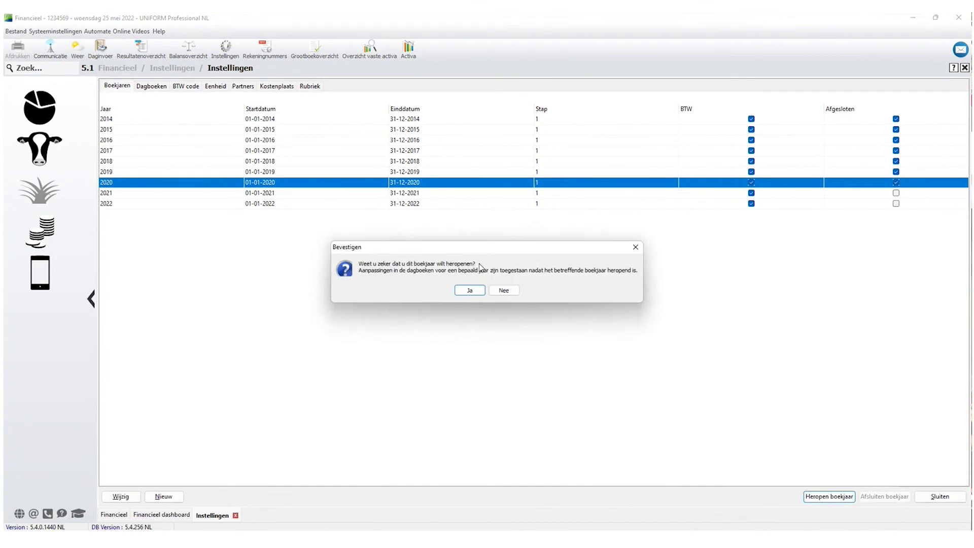
click(469, 291)
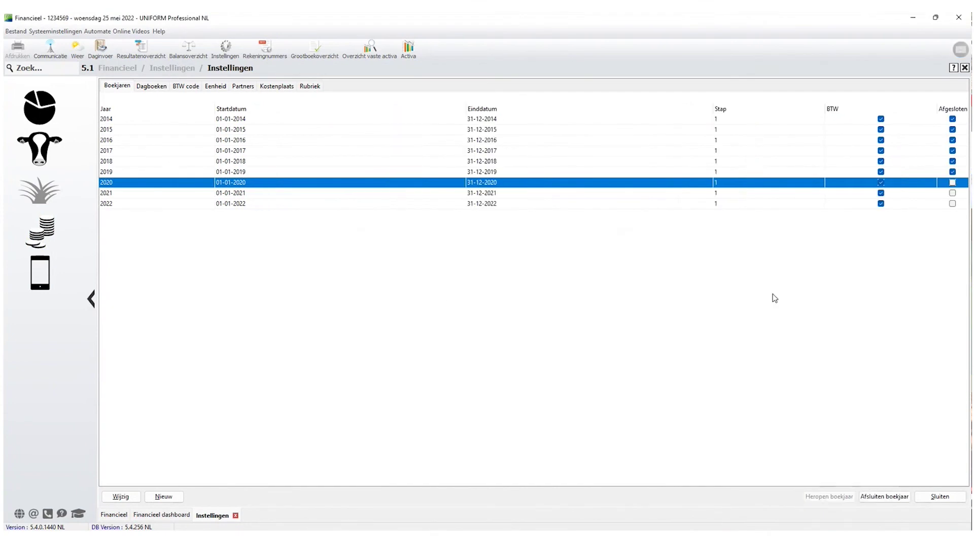
Check the balance sheet overview, close the settings, and view the balance sheet again.
click(186, 51)
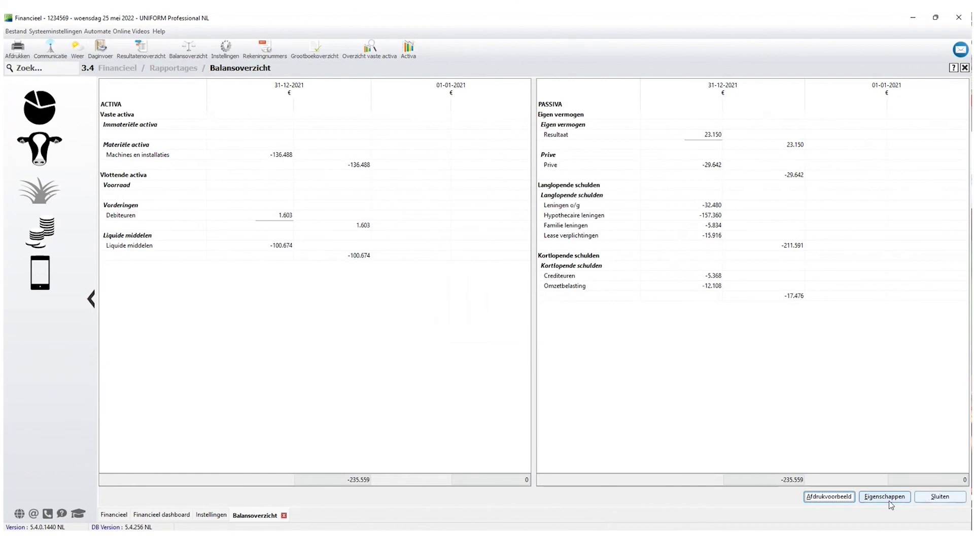
key(Escape)
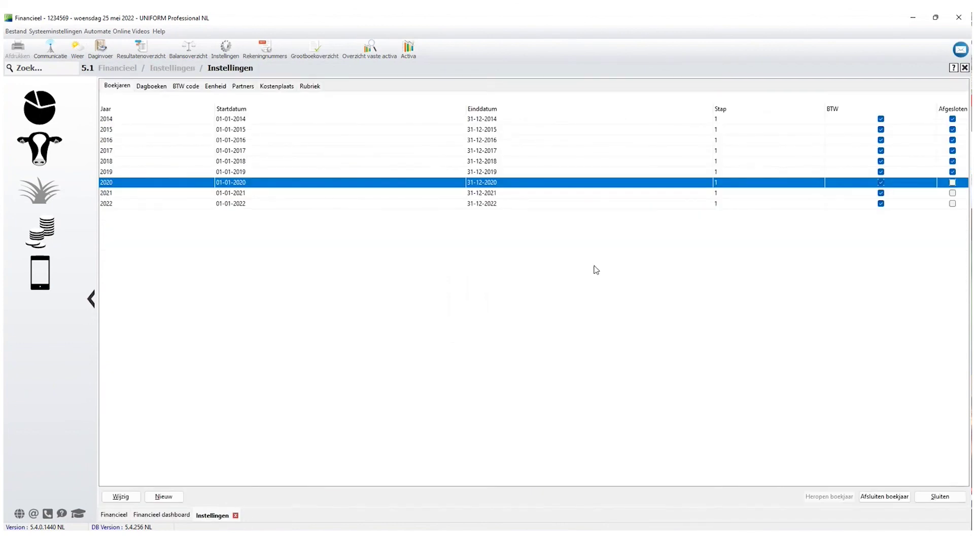
click(940, 496)
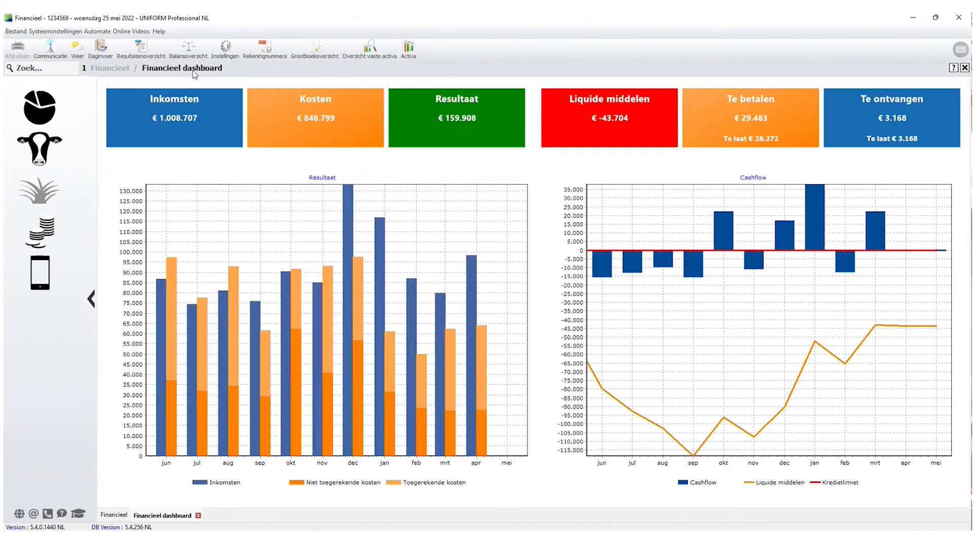
click(188, 50)
Create a Voorraad vee journal with accountant number 22 and description 'Veewaardering'.
click(53, 238)
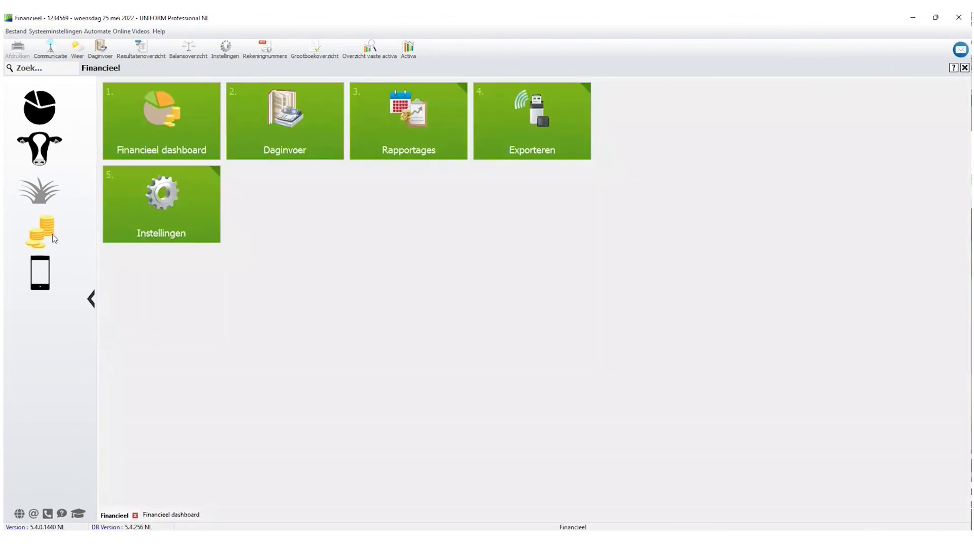
click(196, 221)
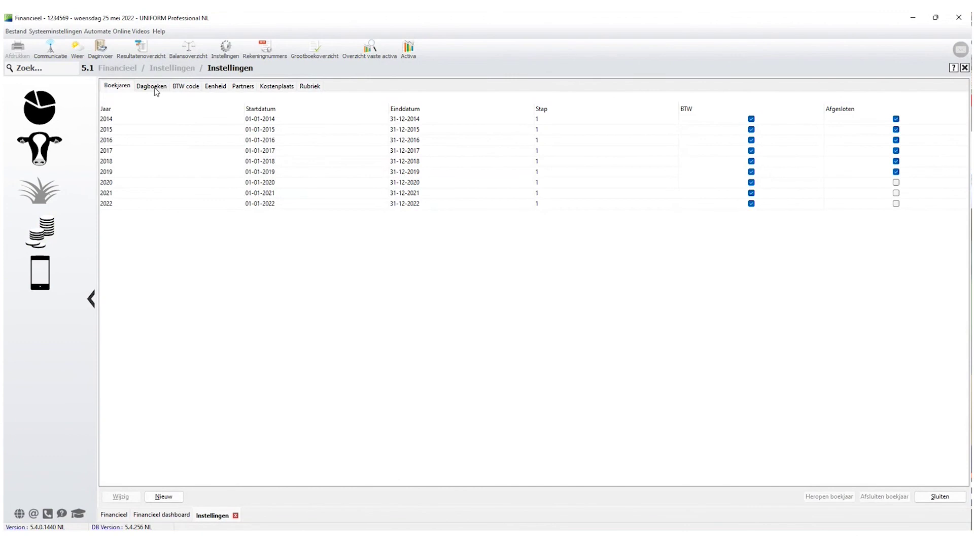
click(151, 85)
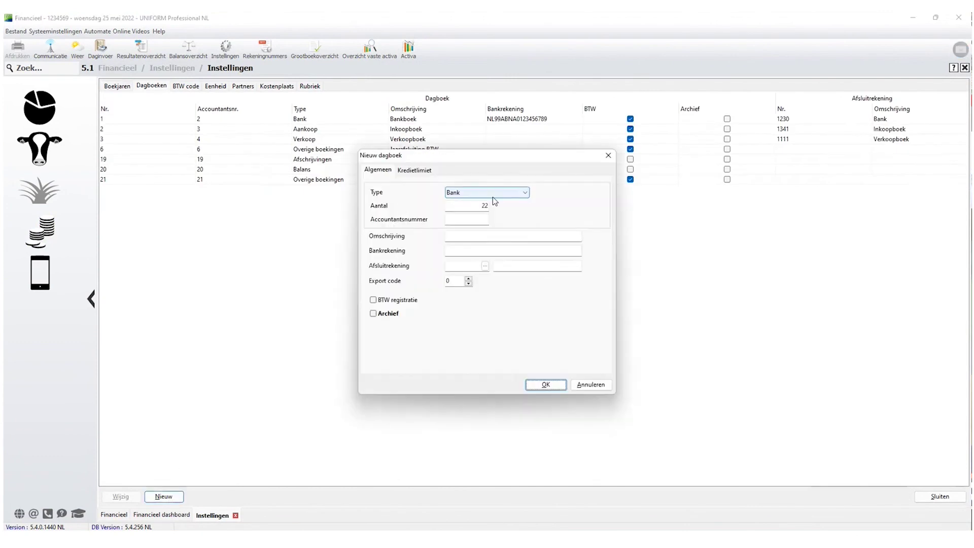
click(517, 193)
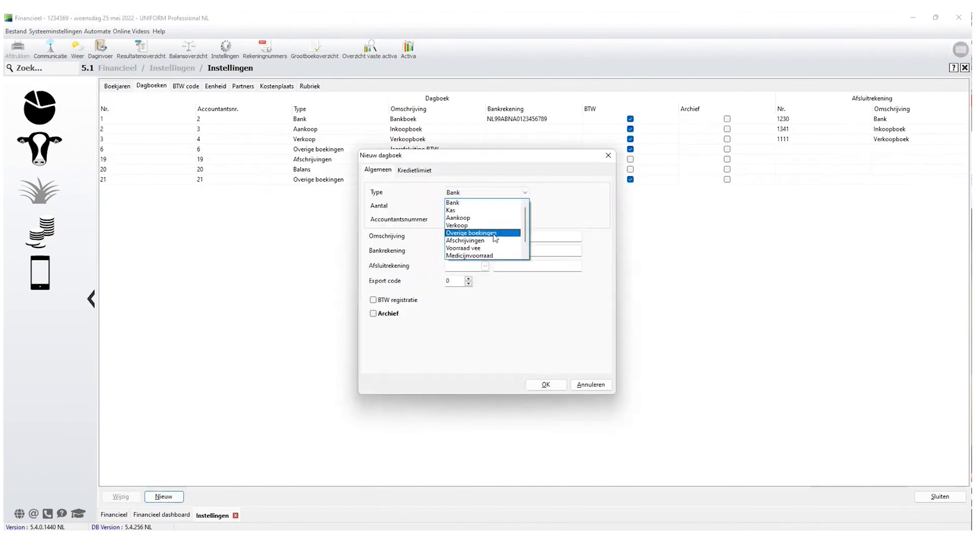
click(481, 248)
click(471, 221)
text(22)
key(Tab)
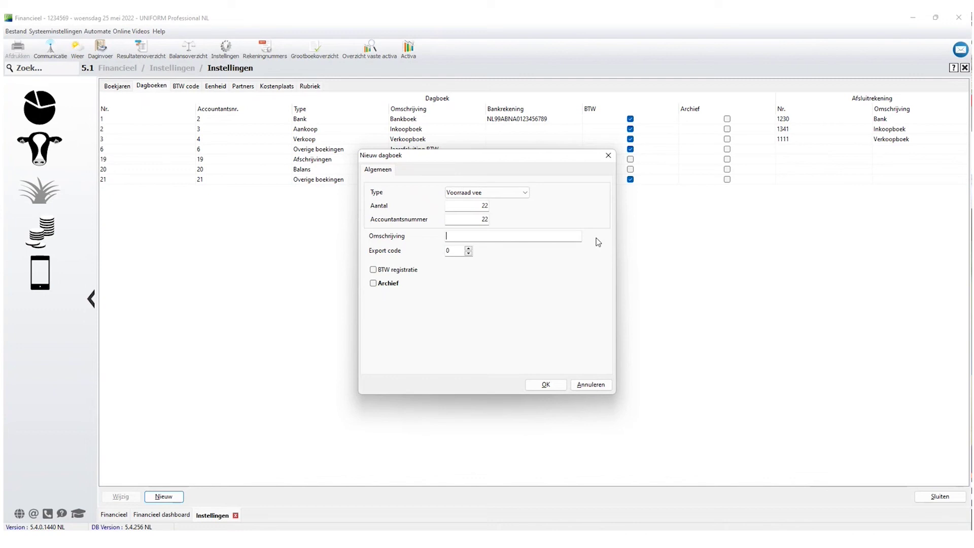
text(Veewaardering)
click(539, 385)
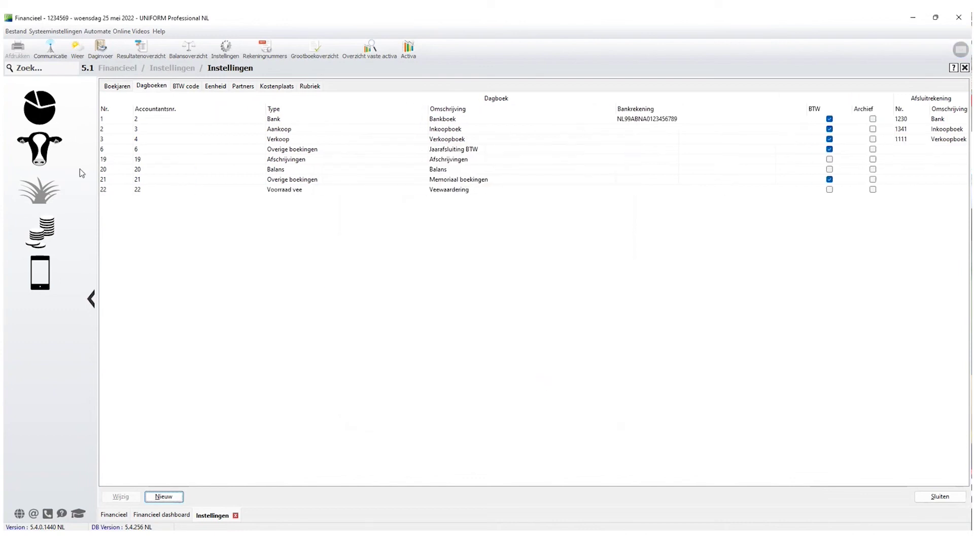
click(45, 156)
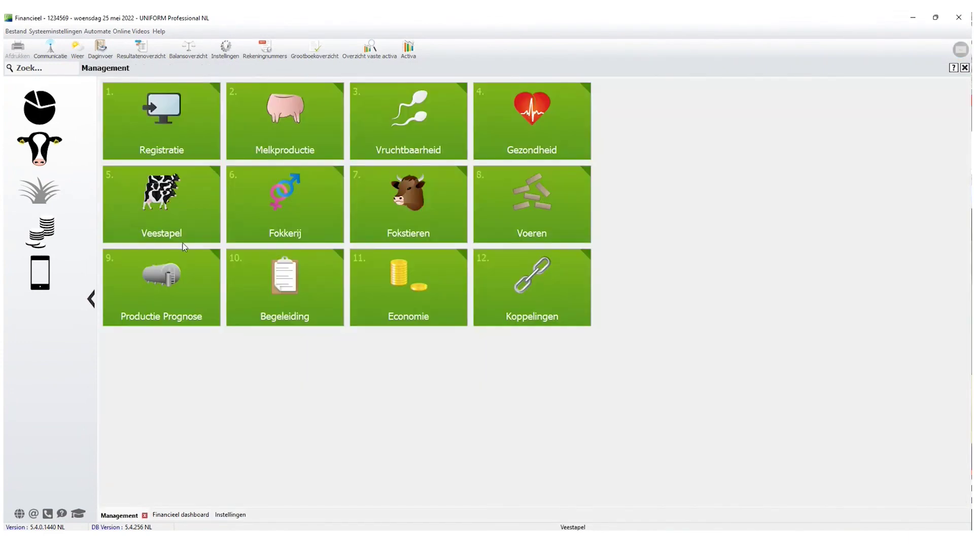
click(162, 208)
click(269, 211)
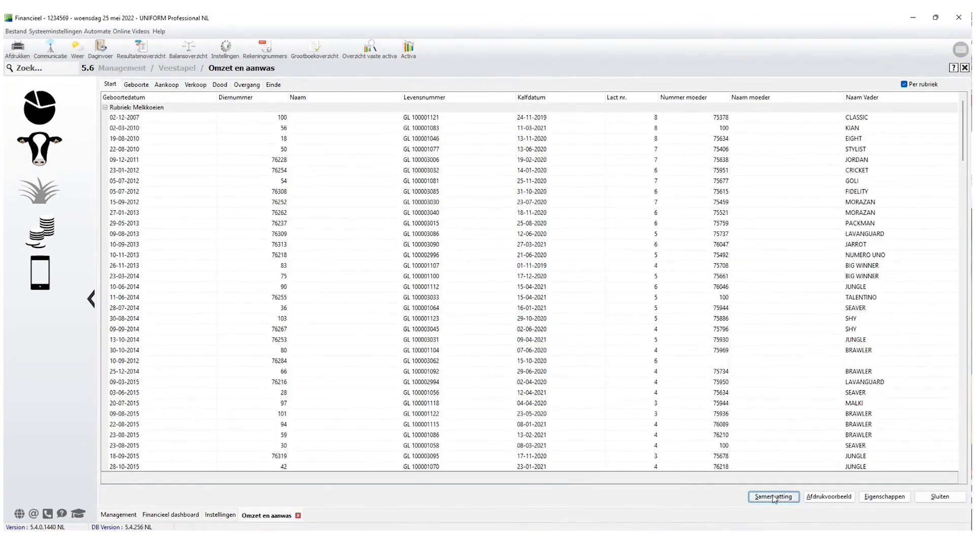
key(Return)
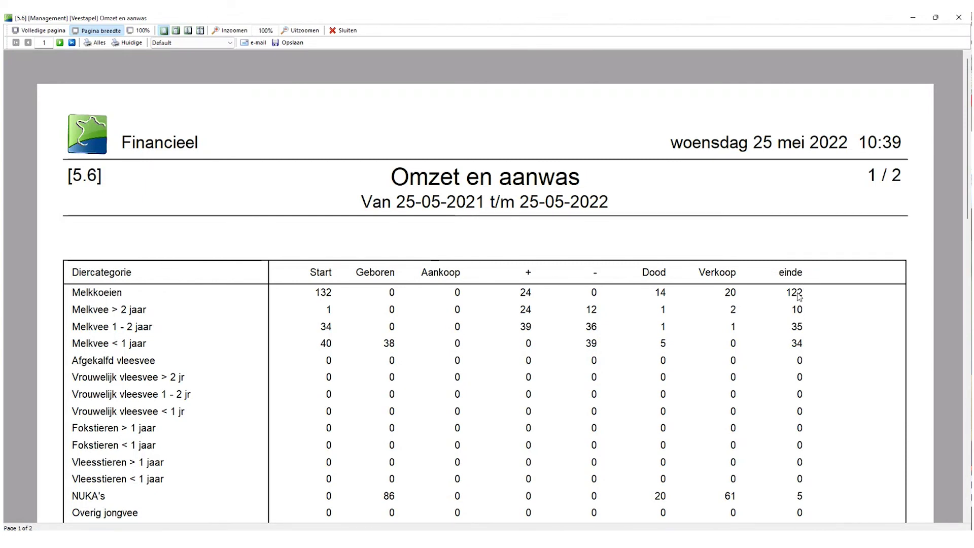
click(347, 31)
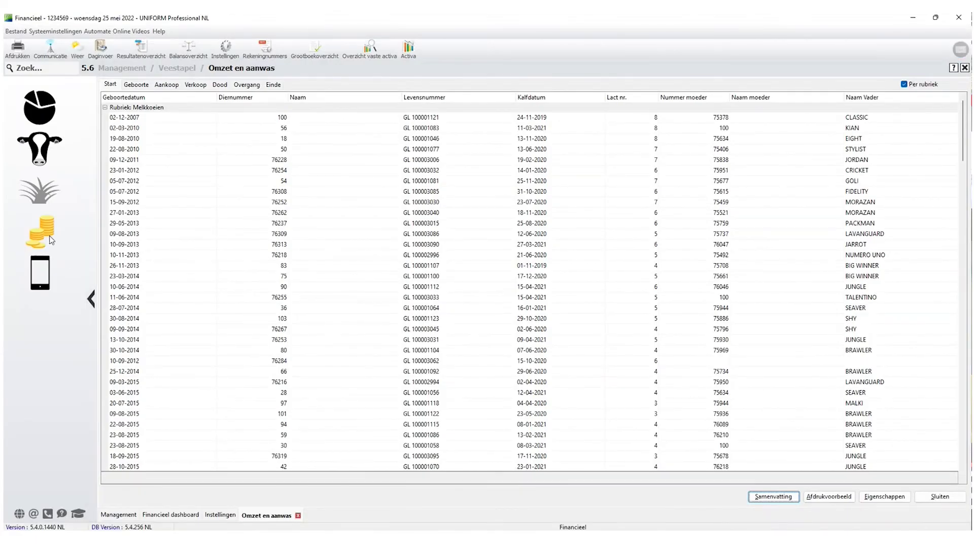
click(50, 240)
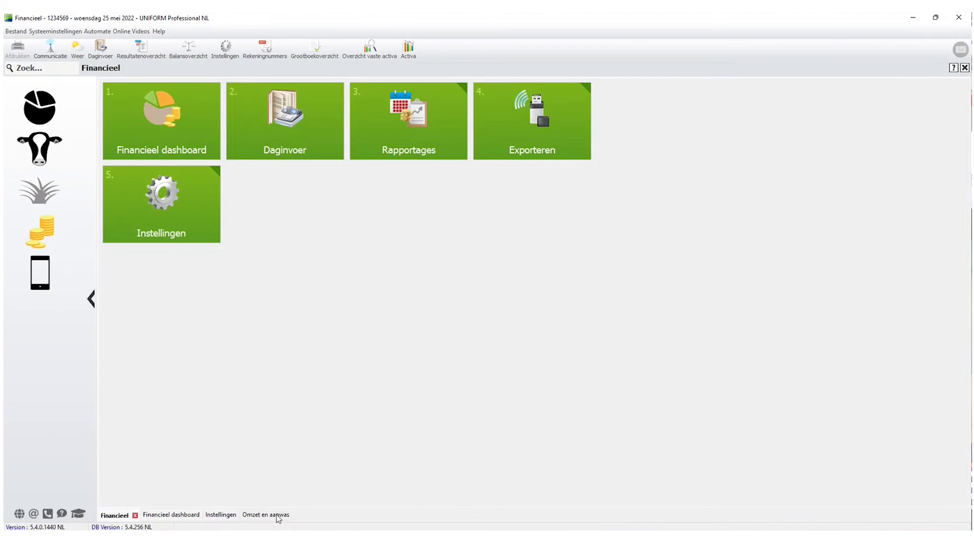
click(266, 514)
click(291, 515)
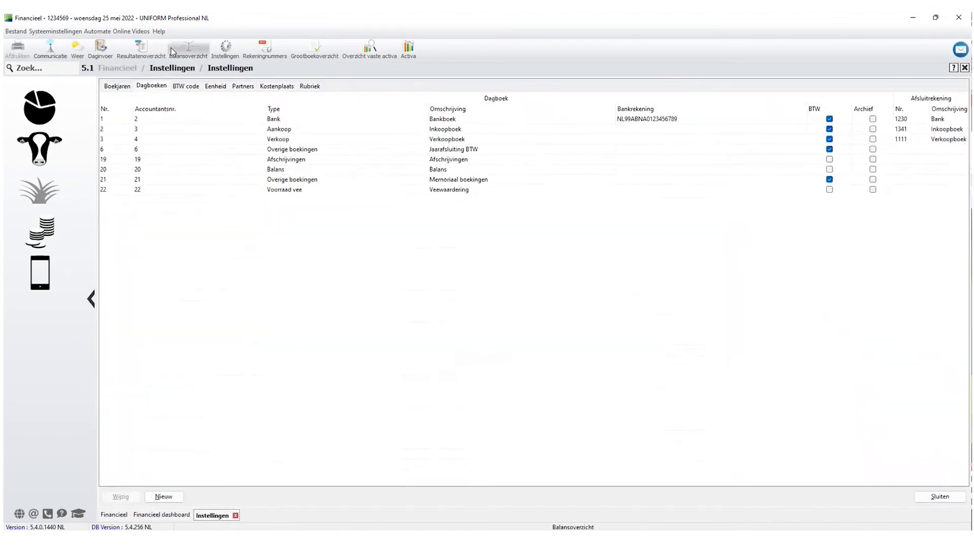
In daily entry, select booking year 2021 and journal 22 Veewaardering, then open the stock valuation.
click(100, 48)
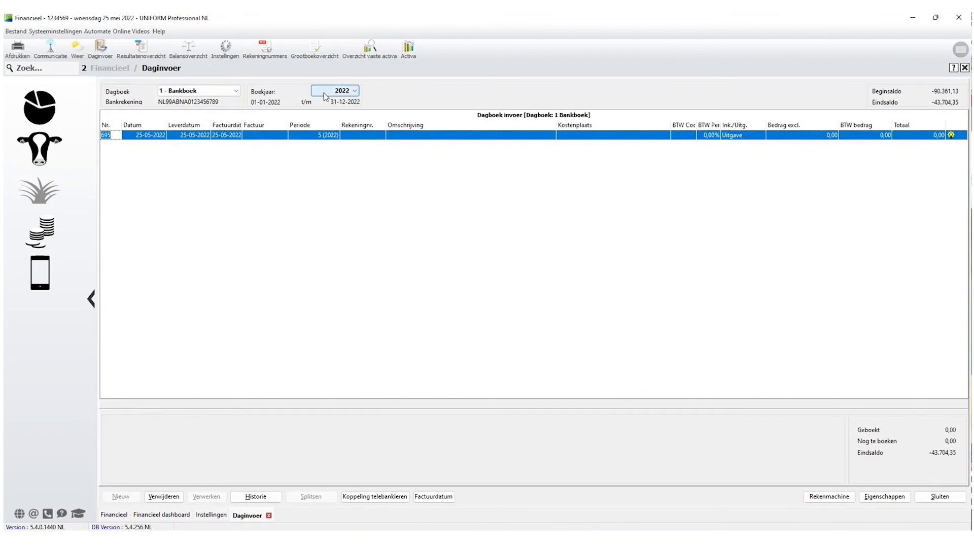
click(330, 91)
click(319, 145)
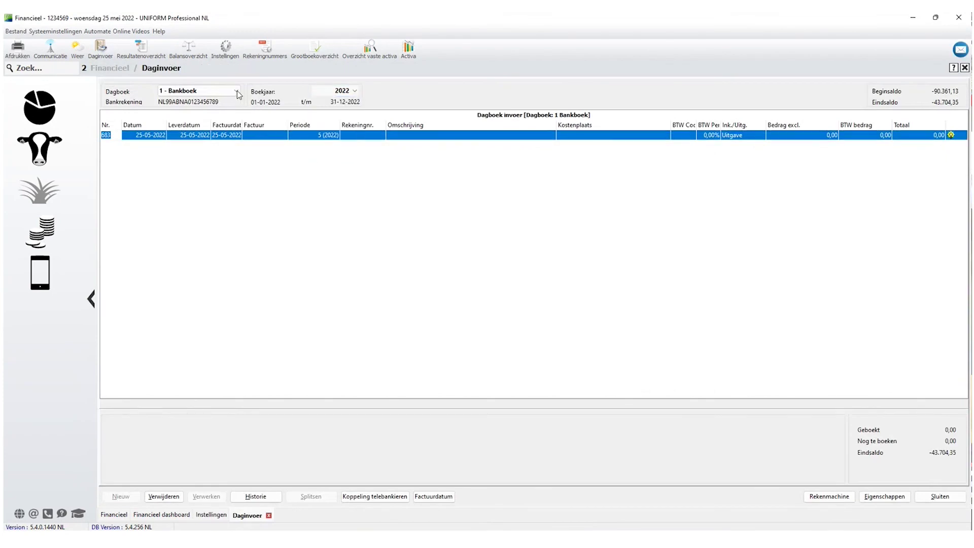
click(236, 90)
click(203, 154)
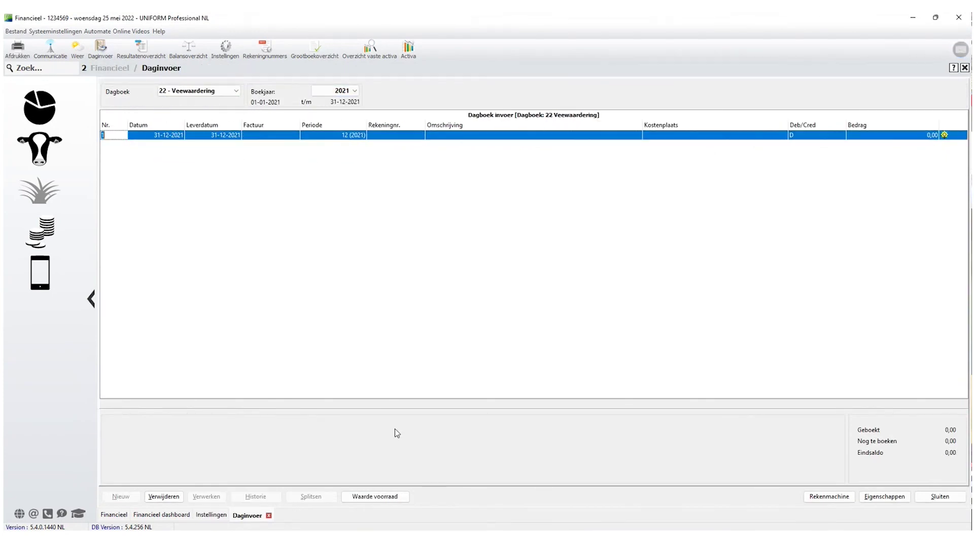
click(374, 500)
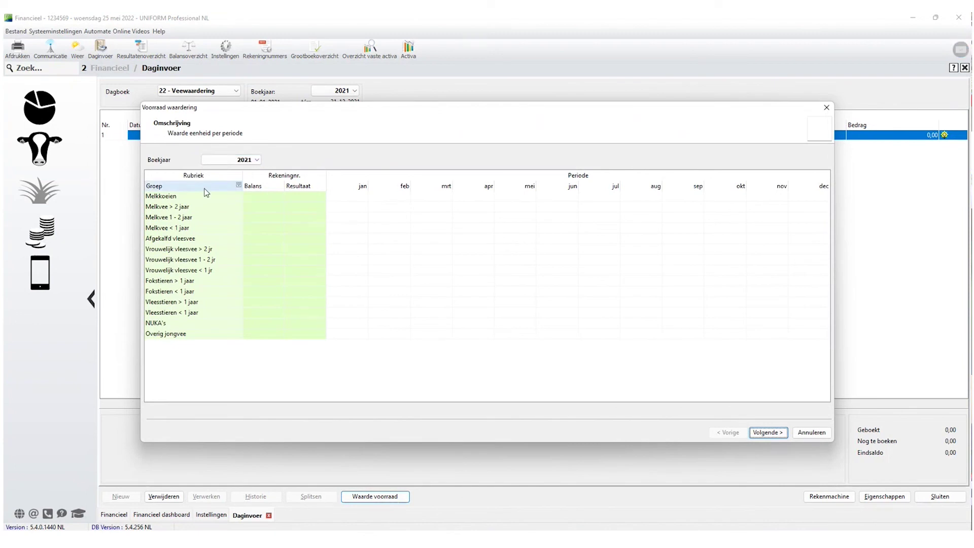
Give Melkkoeien balance account 410, result account 7510 Aanwas melk- en fokvee, and 1250 every month.
click(261, 197)
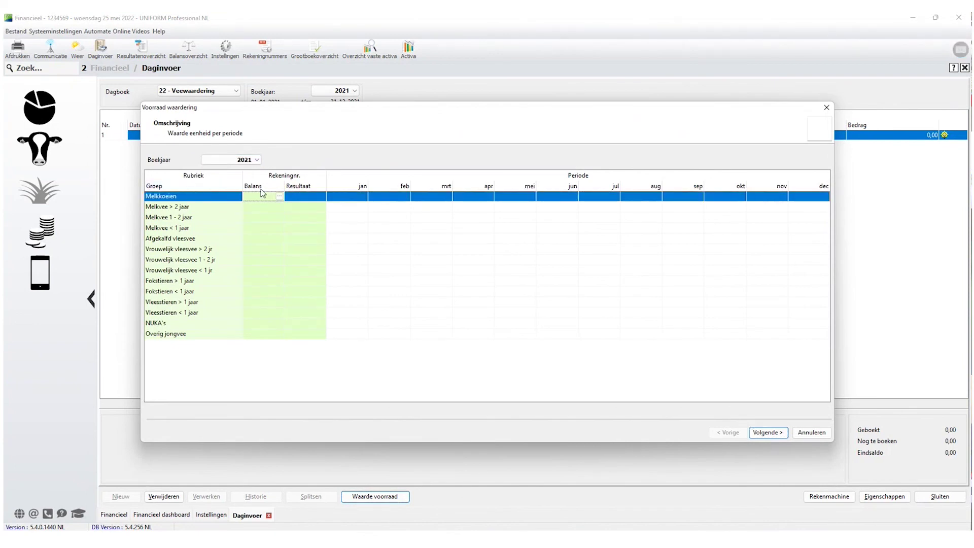
text(410)
key(Tab)
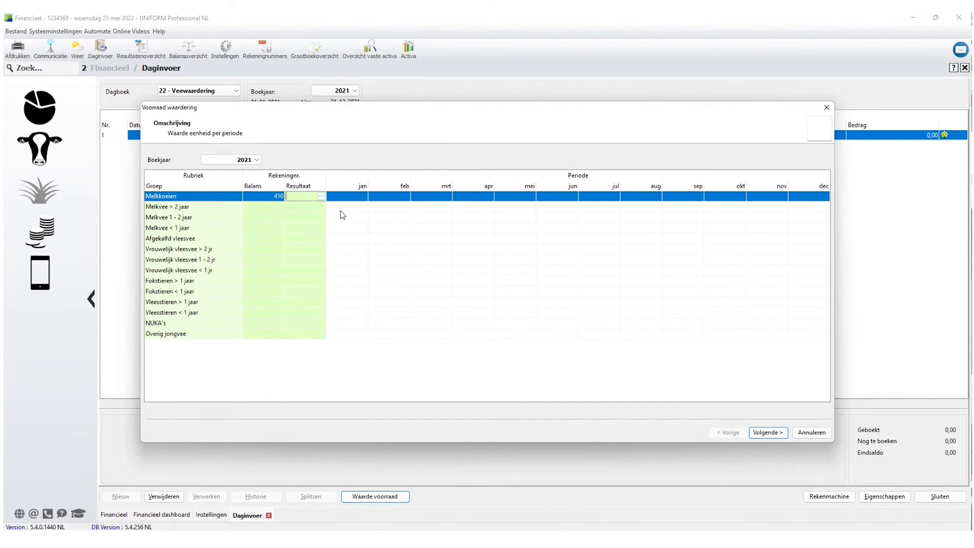
text(7510)
key(shift+Home)
click(320, 196)
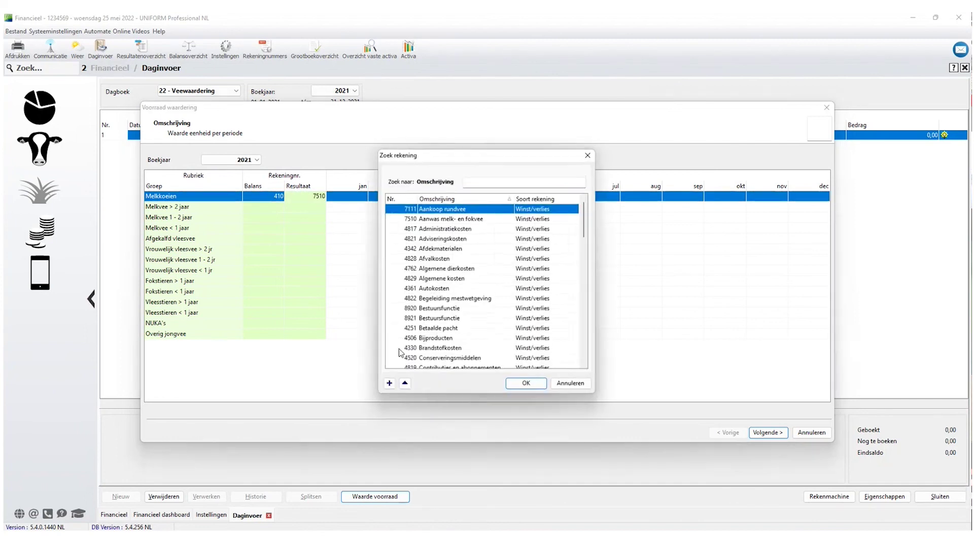
click(431, 219)
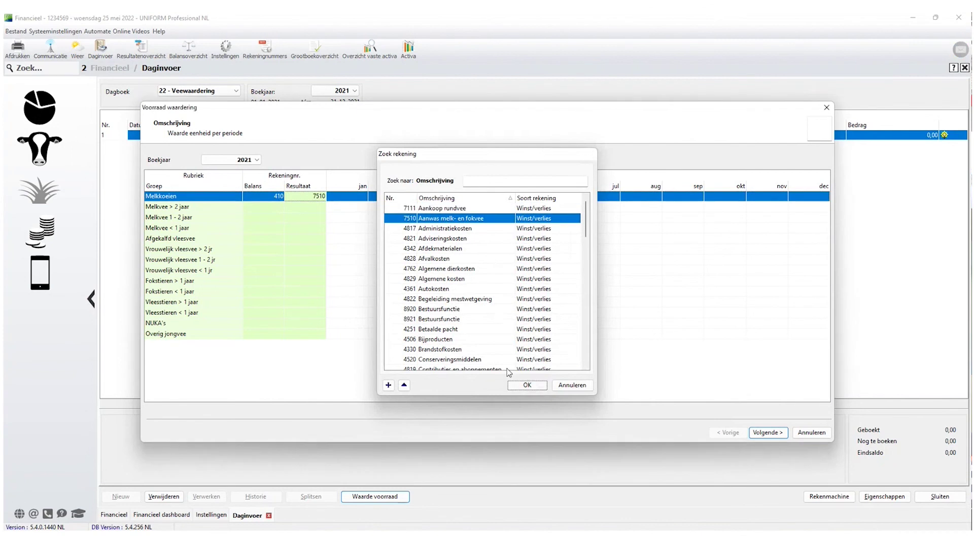
click(522, 385)
click(350, 198)
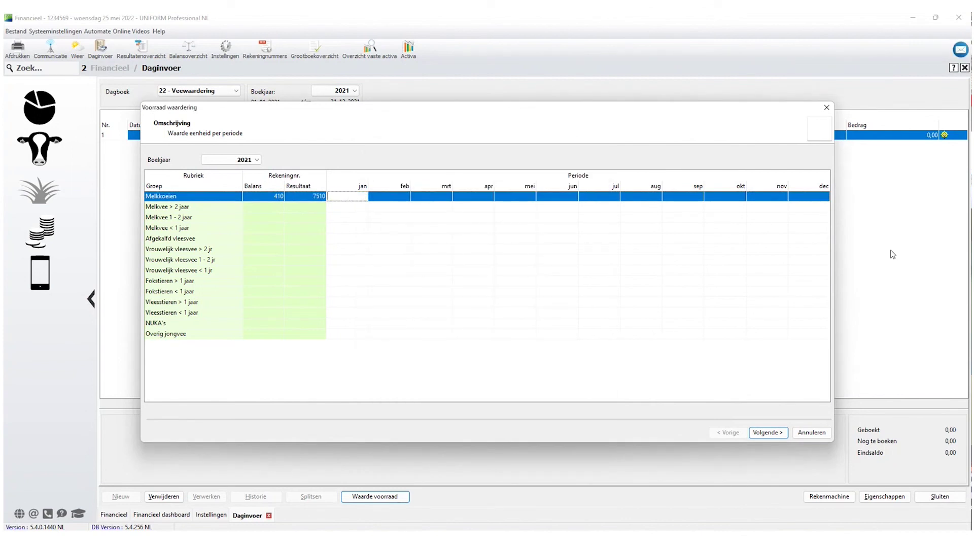
text(1250)
key(Tab)
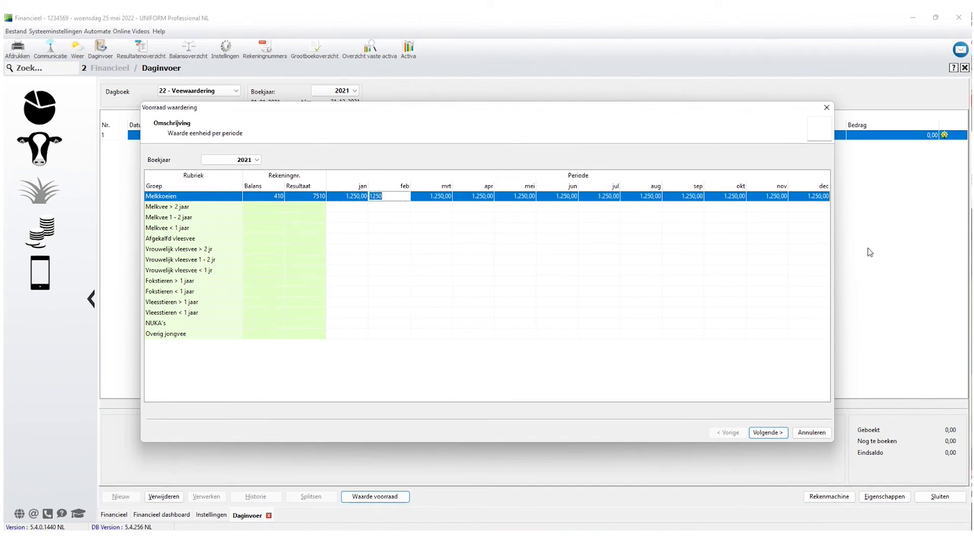
click(268, 209)
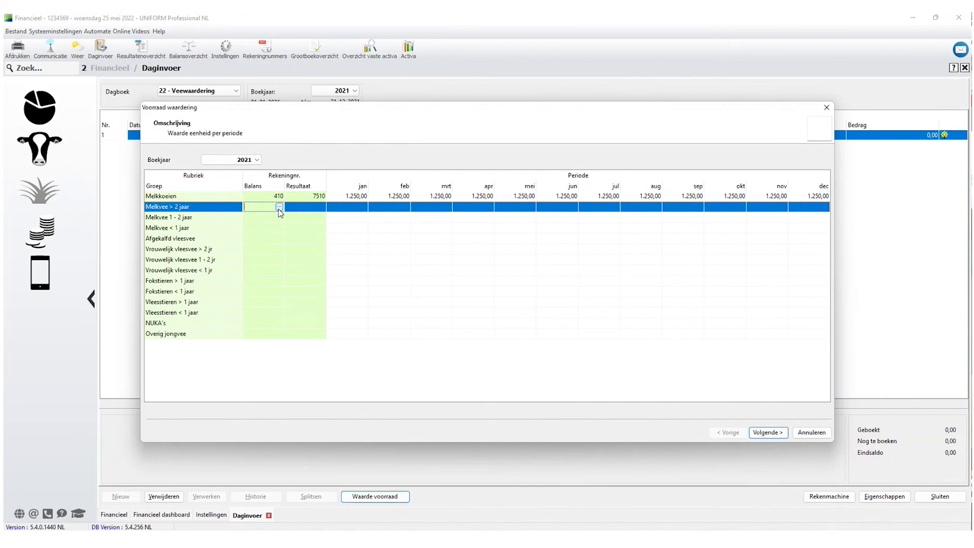
click(256, 160)
Switch the valuation grid to 2020 and value Melkkoeien at 1.250 monthly on 410/7510.
click(228, 169)
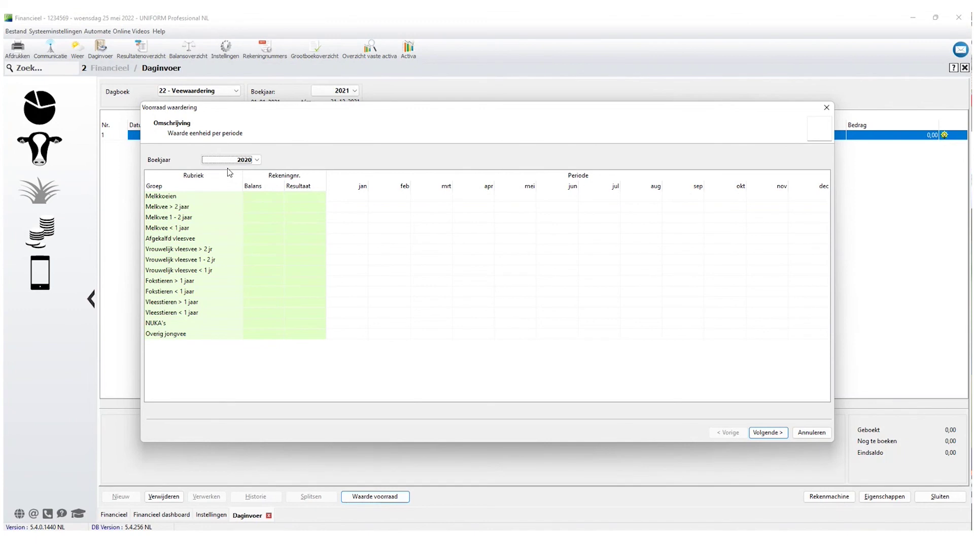
click(260, 197)
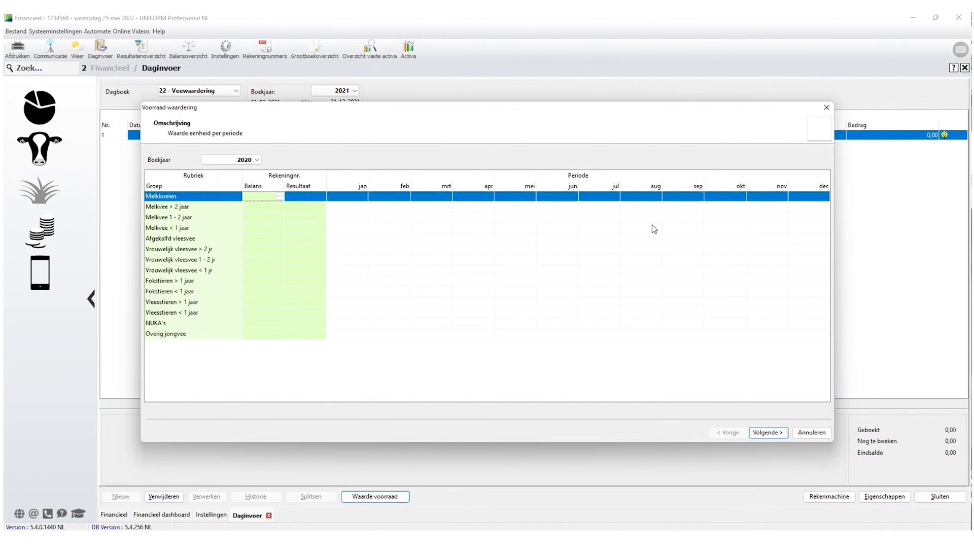
text(410)
key(Tab)
text(7510)
key(Tab)
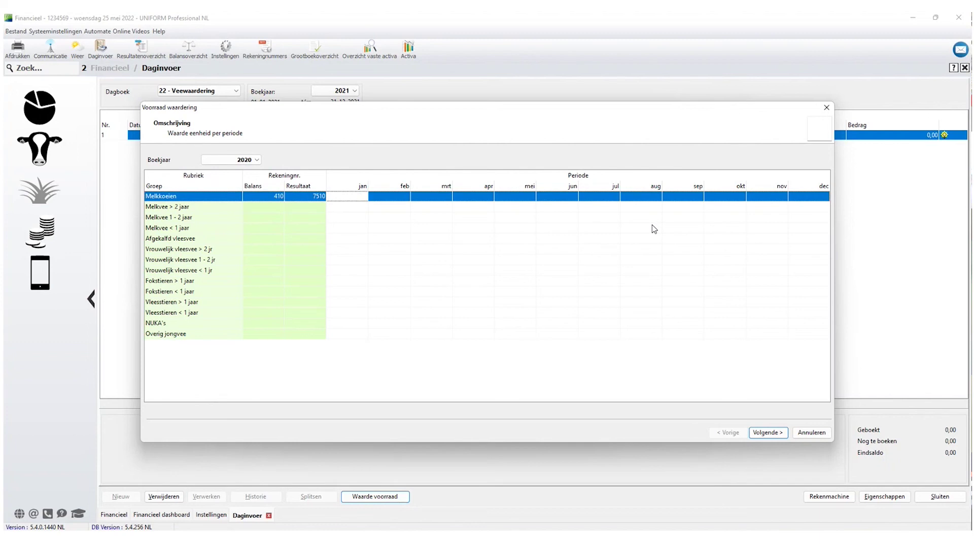
text(1250)
key(Tab)
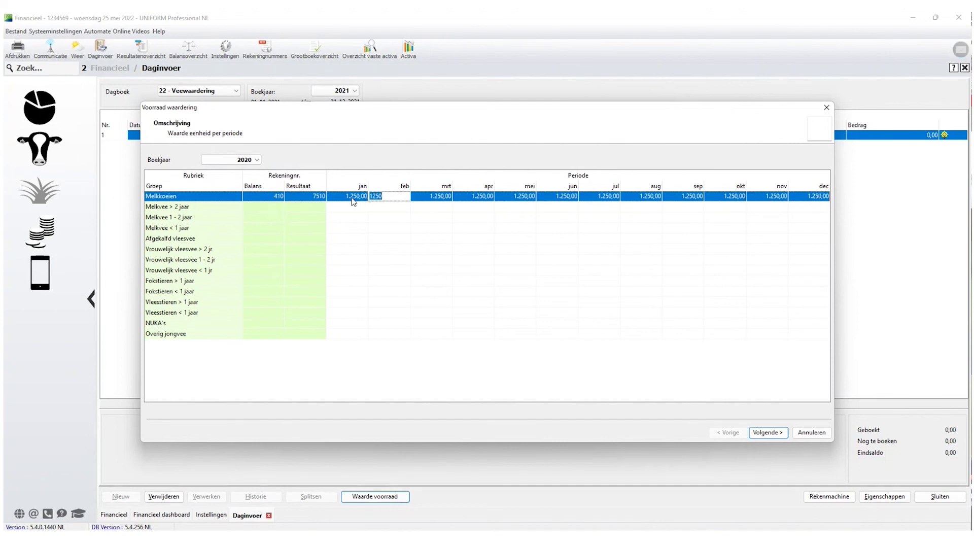
Value Melkvee > 2 jaar at 1.000 and Melkvee 1-2 jaar at 750 monthly on 410/7510.
click(316, 207)
text(410)
key(Tab)
text(7510)
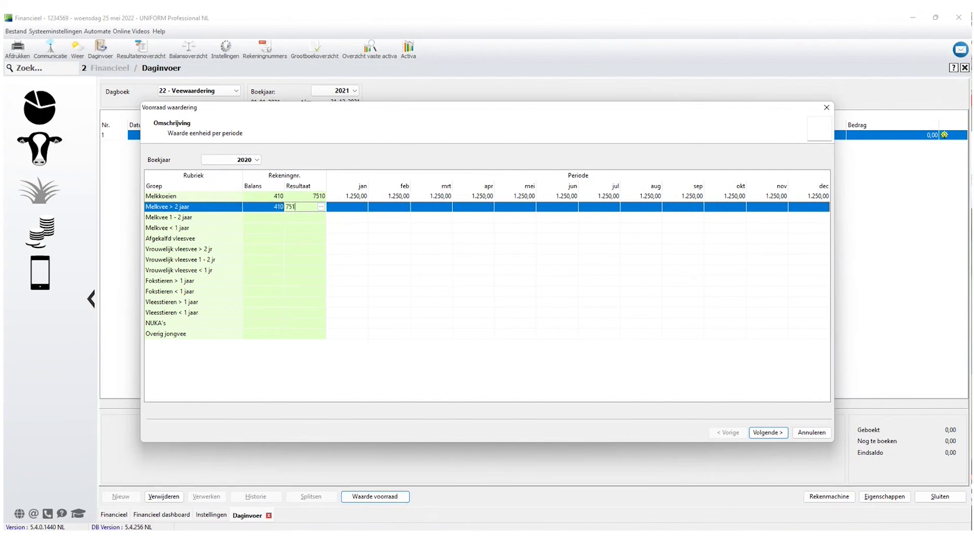
key(Tab)
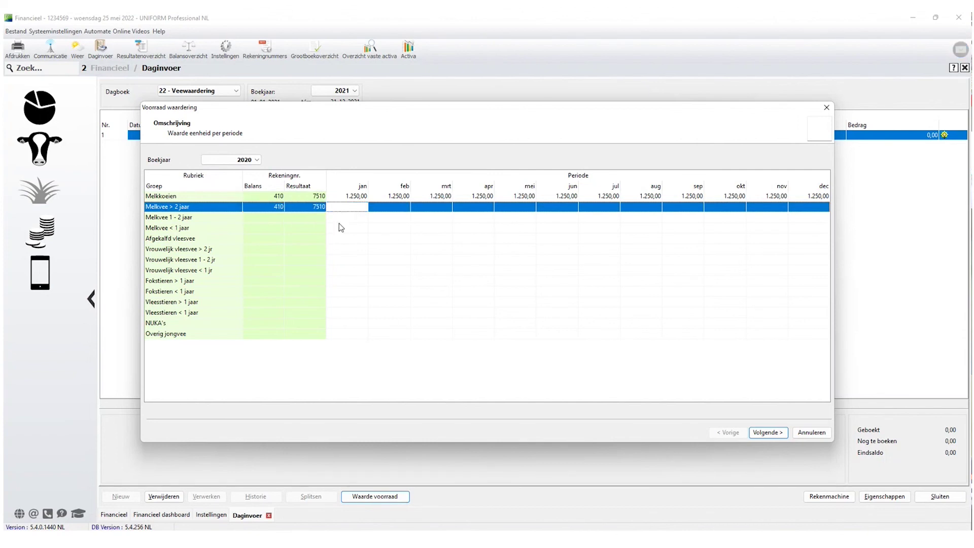
text(1.000)
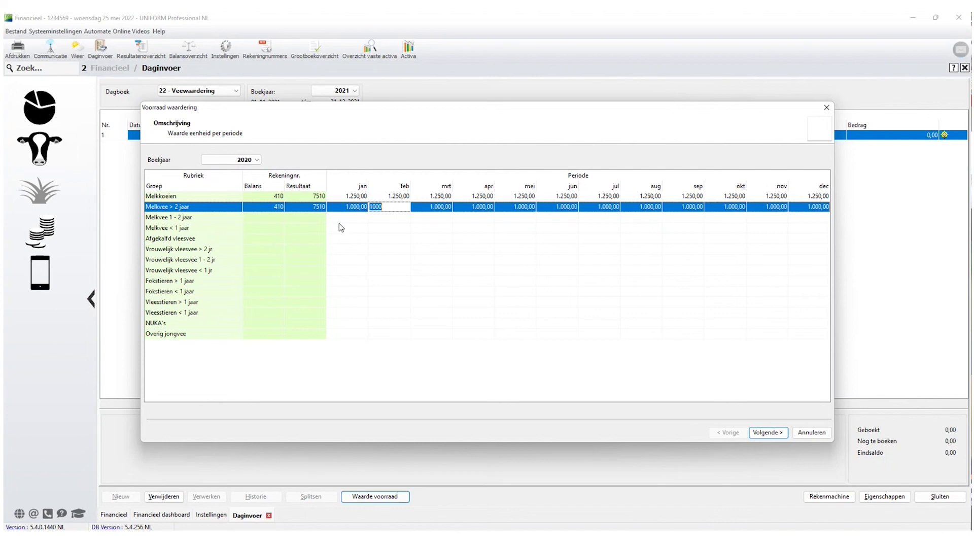
click(370, 222)
text(410)
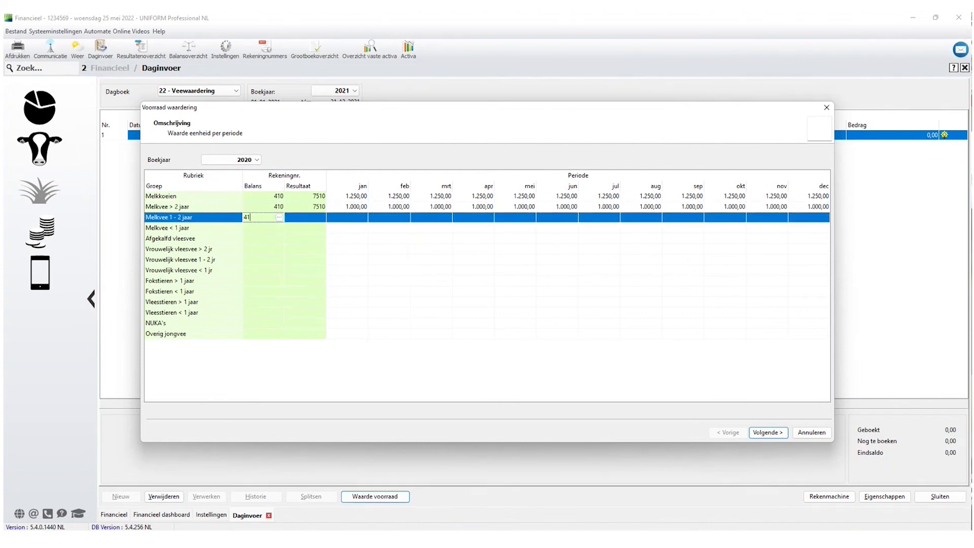
key(Tab)
text(7510)
key(Tab)
text(750)
key(Tab)
Value Melkvee < 1 jaar at 400 and NUKA's at 125 monthly on 410/7510.
click(254, 226)
text(410)
key(Tab)
text(7510)
key(Tab)
text(400)
key(Tab)
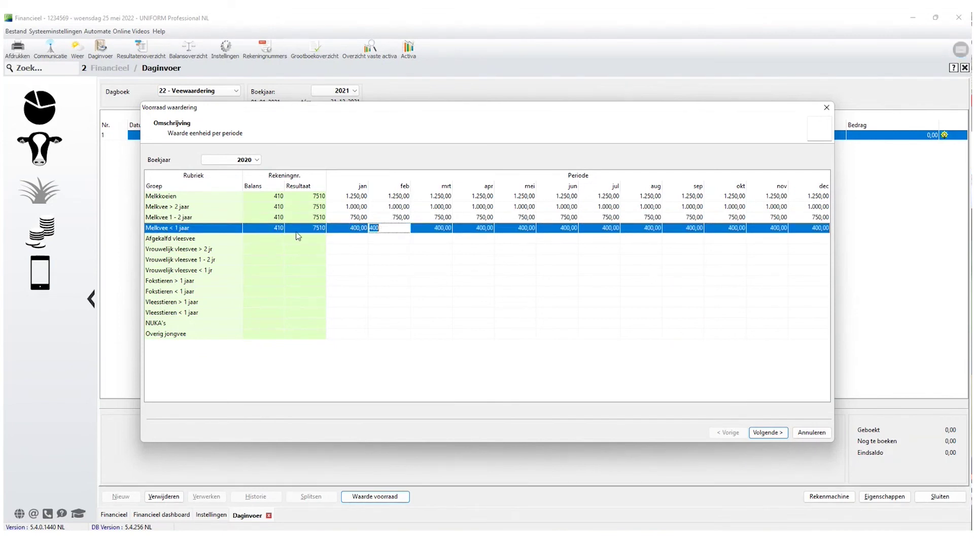
click(277, 324)
text(410)
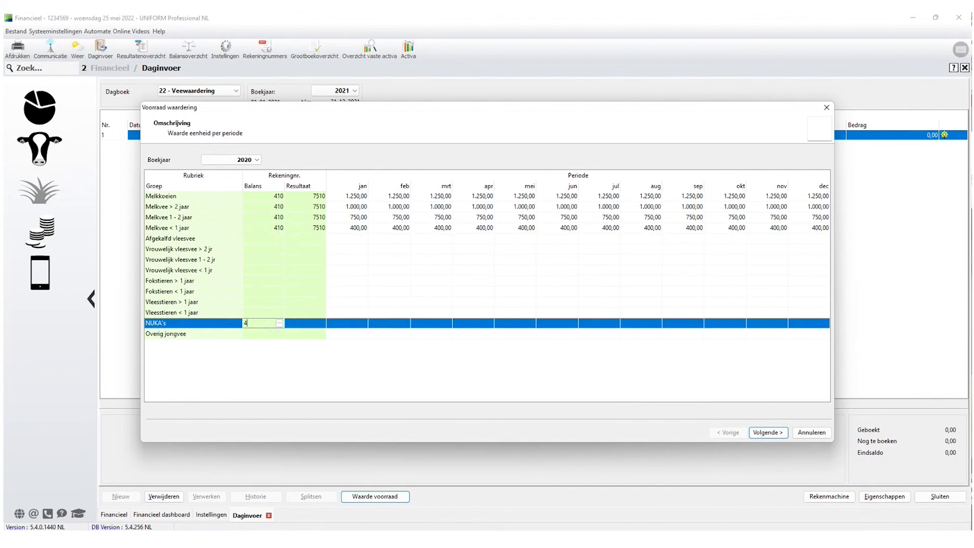
key(Tab)
text(7510)
key(Tab)
text(125)
key(Tab)
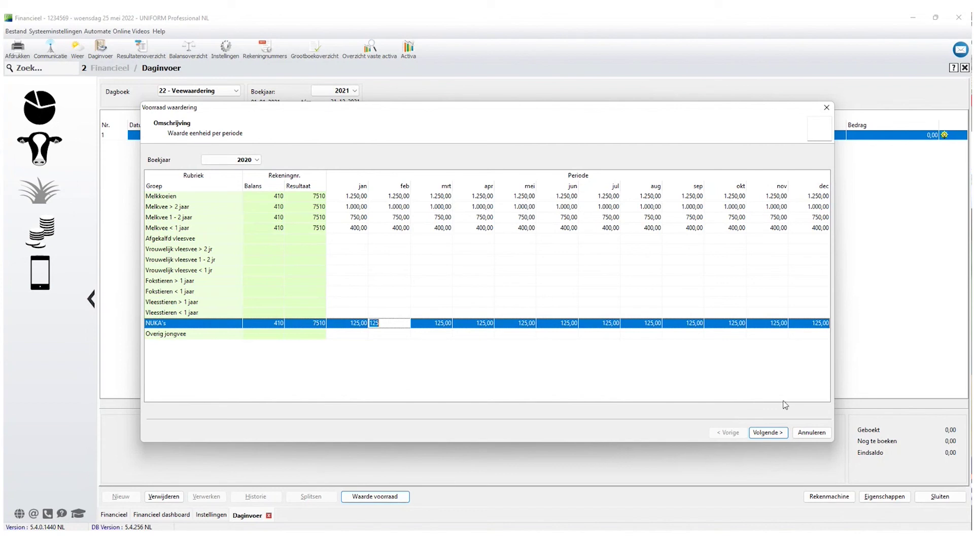
Abandon the valuation wizard at the start-period step and set journal 22's booking year to 2020.
click(773, 433)
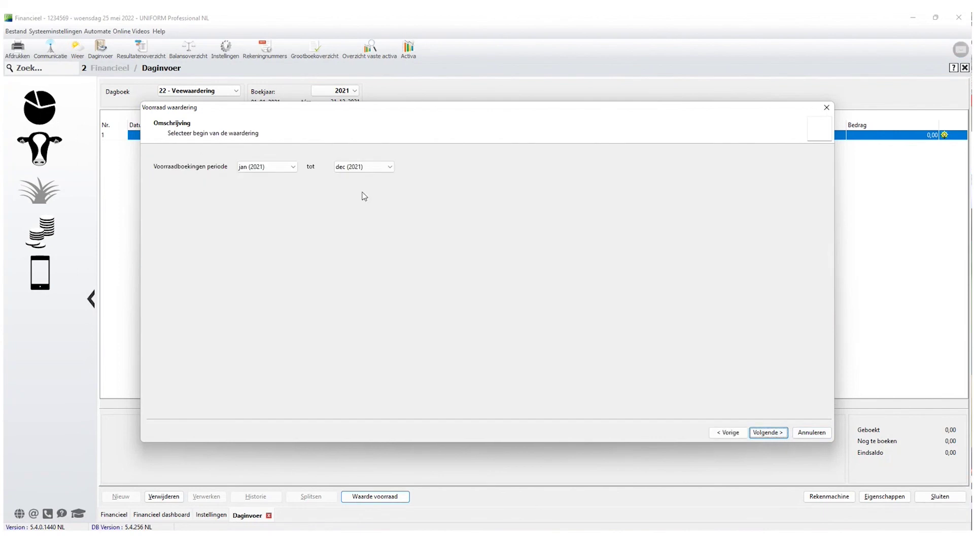
click(294, 168)
click(293, 170)
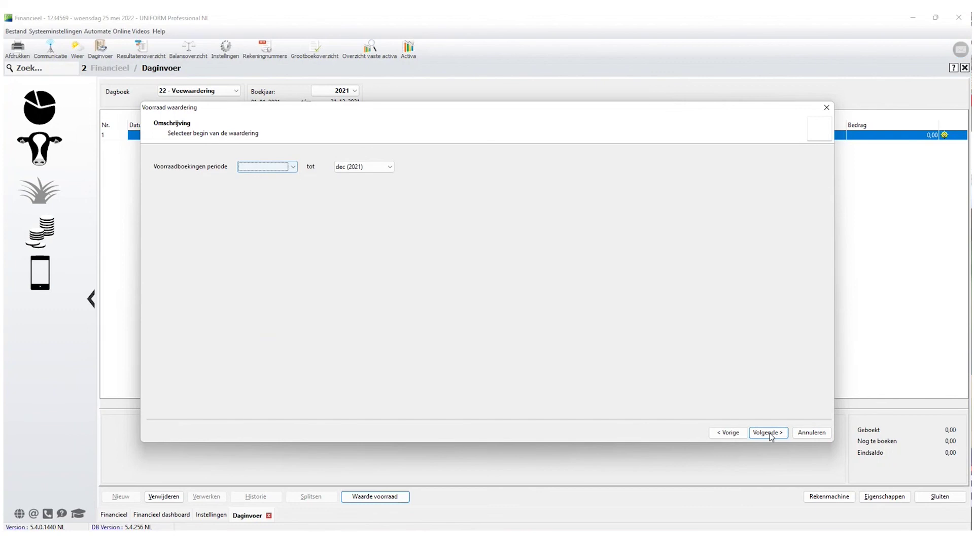
click(820, 436)
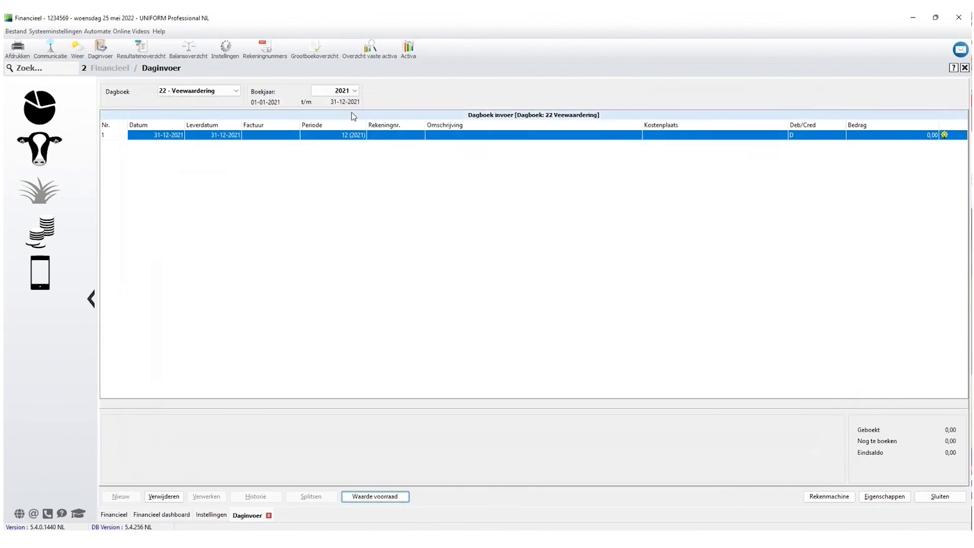
click(350, 91)
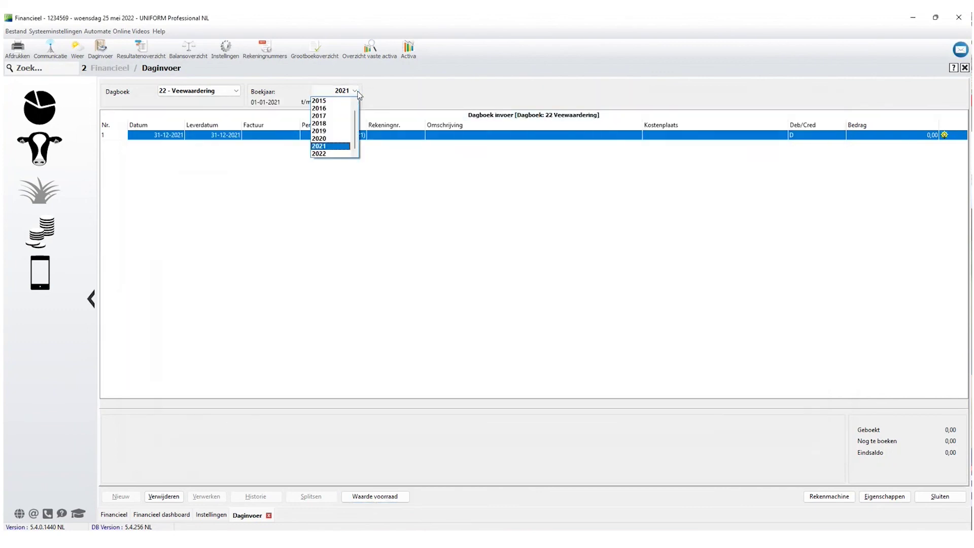
click(327, 139)
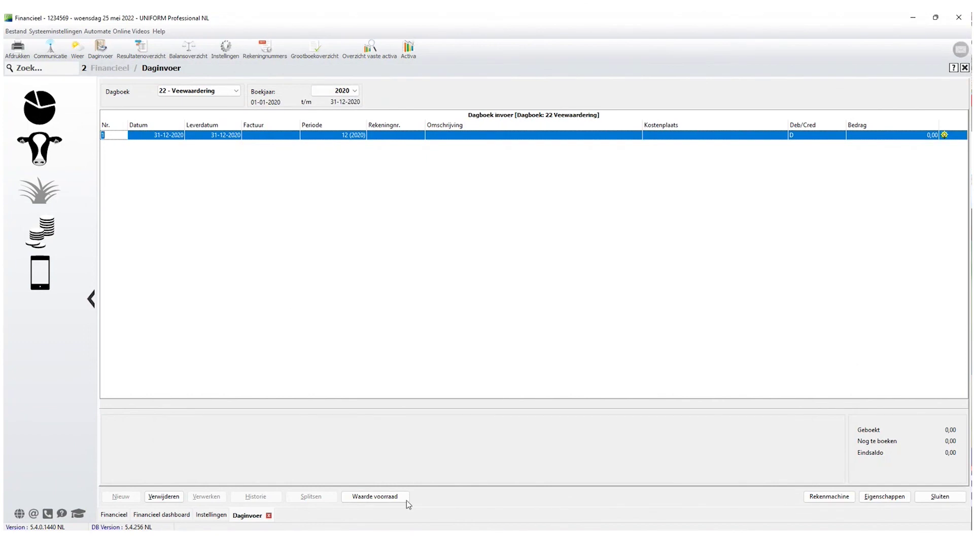
Open the 2020 livestock valuation and value Melkkoeien at 1.250 monthly on 410/7510.
click(380, 497)
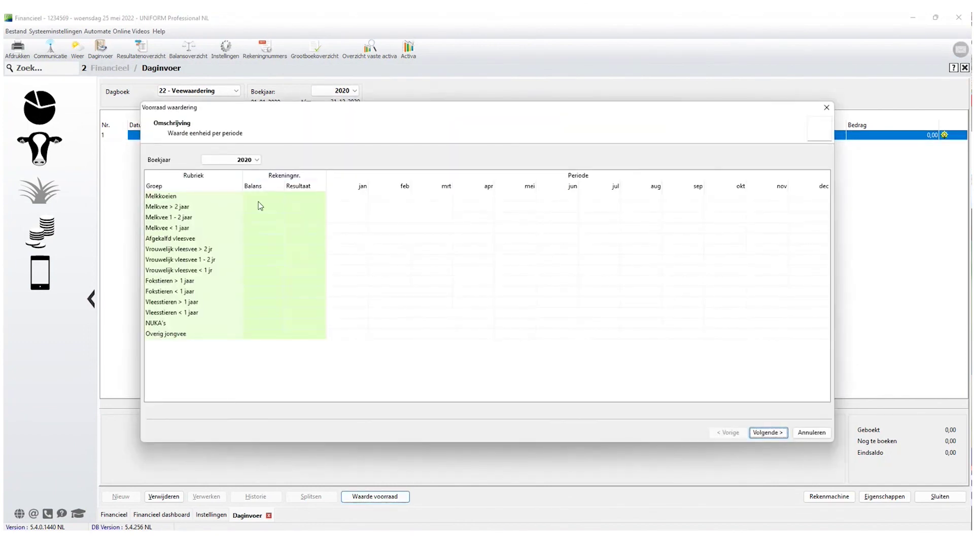
text(410)
key(Tab)
text(7510)
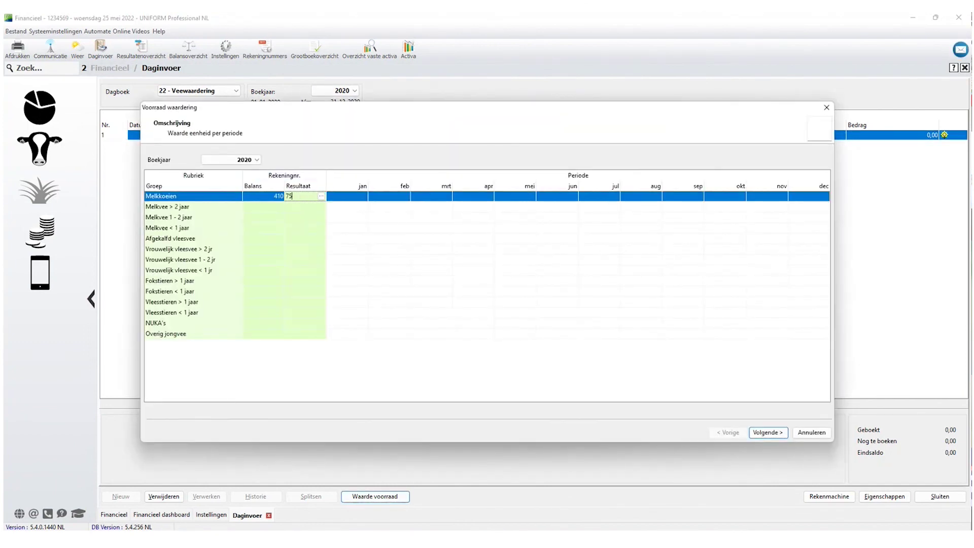
key(Tab)
text(1.250)
key(Tab)
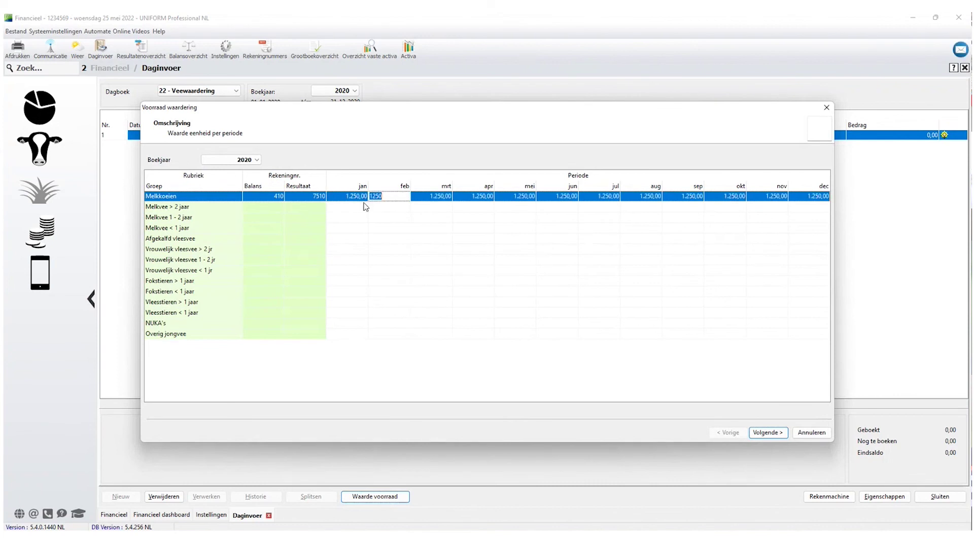
Enter accounts 410/7510 for Melkvee > 2 jaar with a monthly value of 100.
click(280, 207)
text(410)
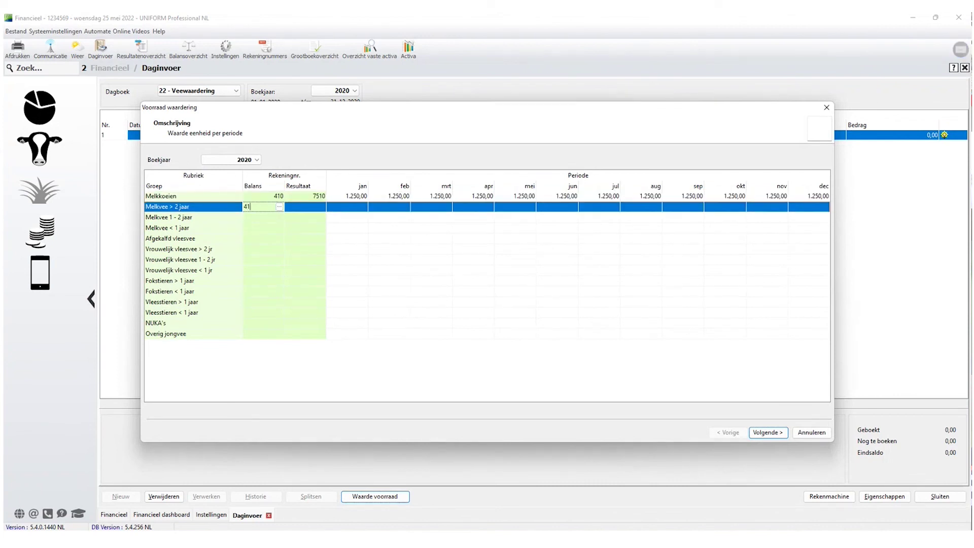
key(Tab)
text(7510)
key(Tab)
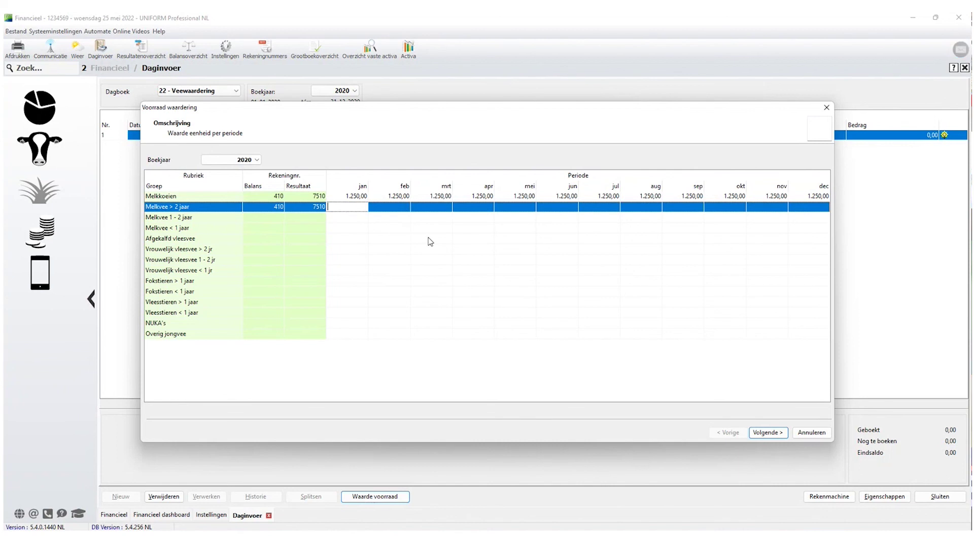
text(100)
key(Tab)
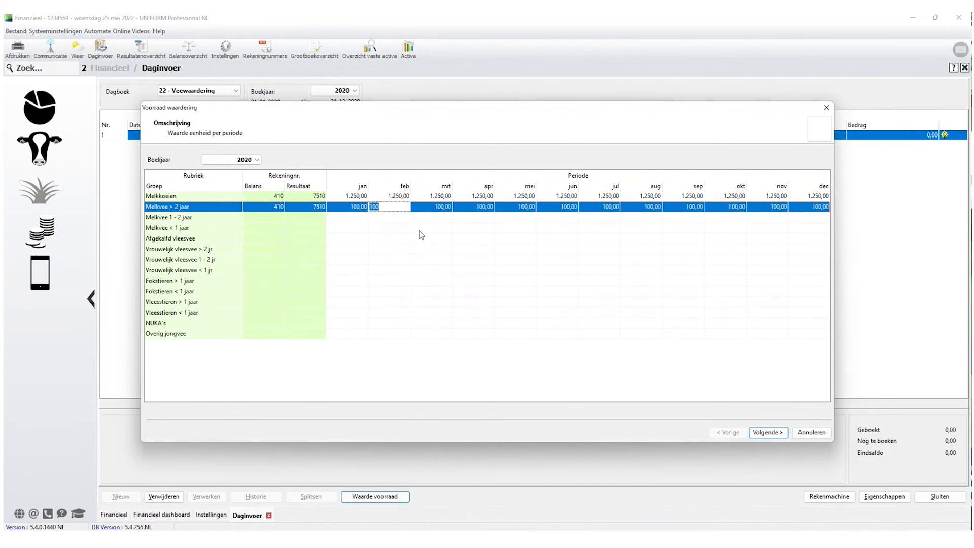
Correct the Melkvee > 2 jaar monthly values to 1.000.
click(347, 209)
text(1000)
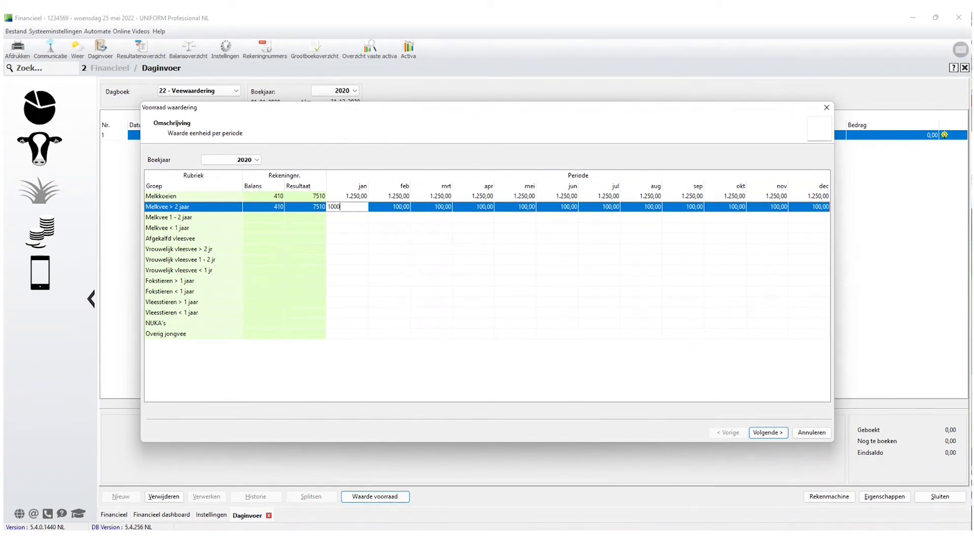
key(Tab)
text(1000)
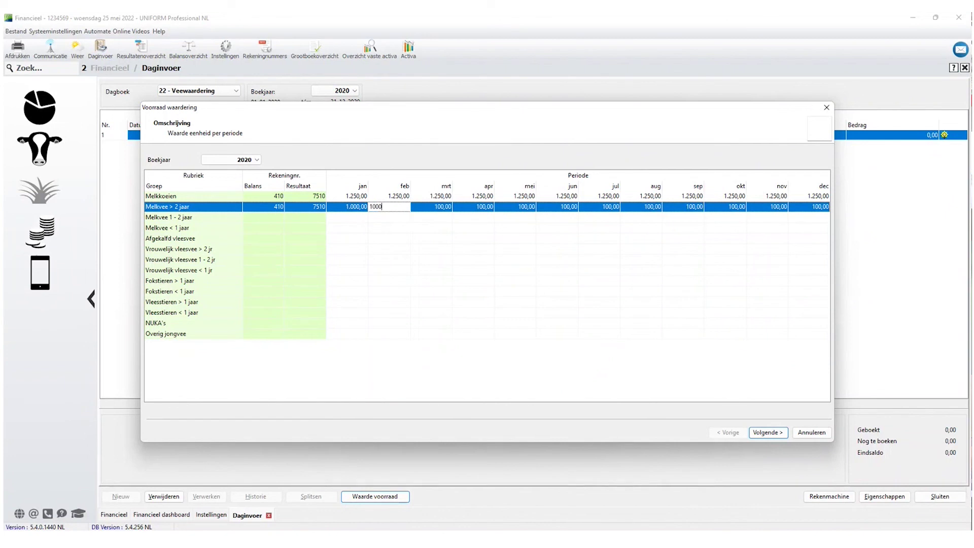
key(Tab)
text(1000)
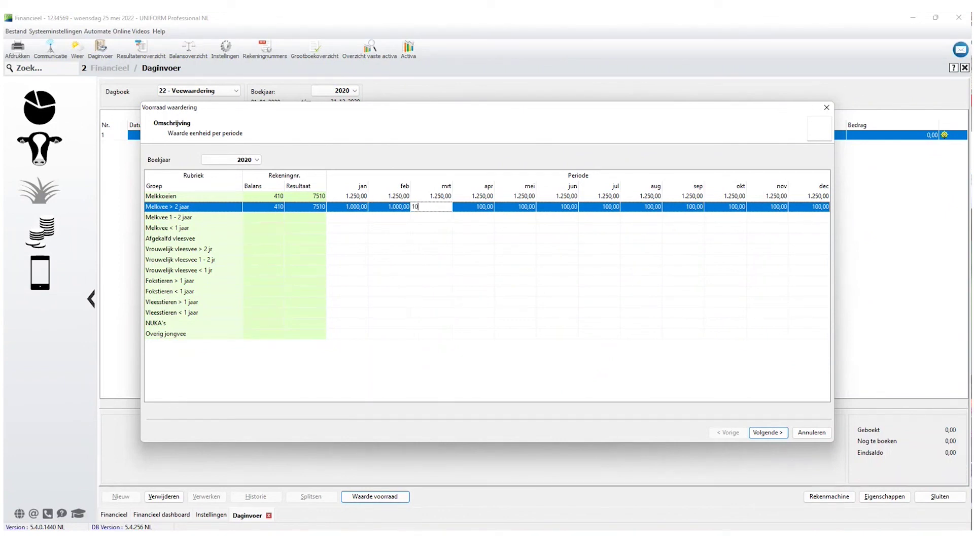
key(Tab)
click(814, 209)
text(1000)
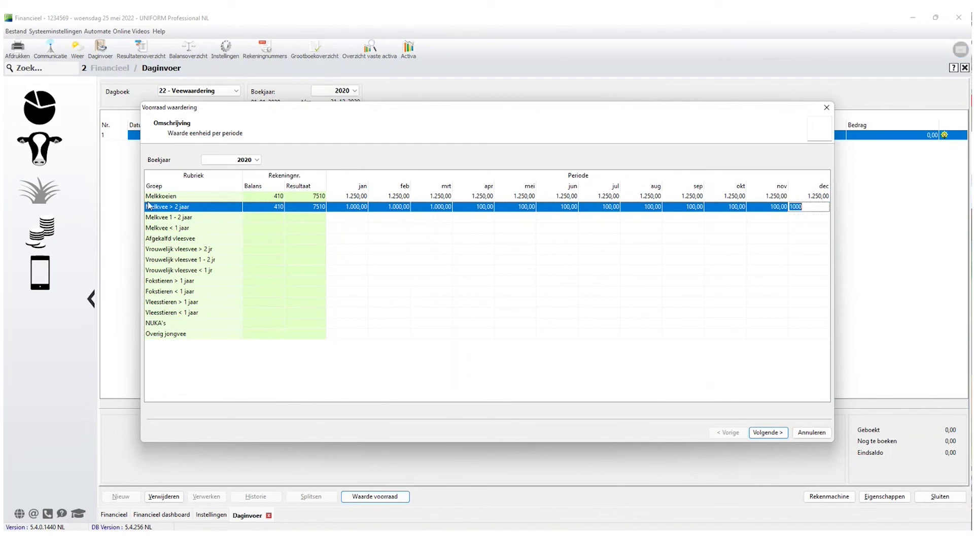
click(268, 217)
Value Melkvee 1-2 jaar at 750 monthly on accounts 410/7510.
text(410)
key(Tab)
text(7510)
key(Tab)
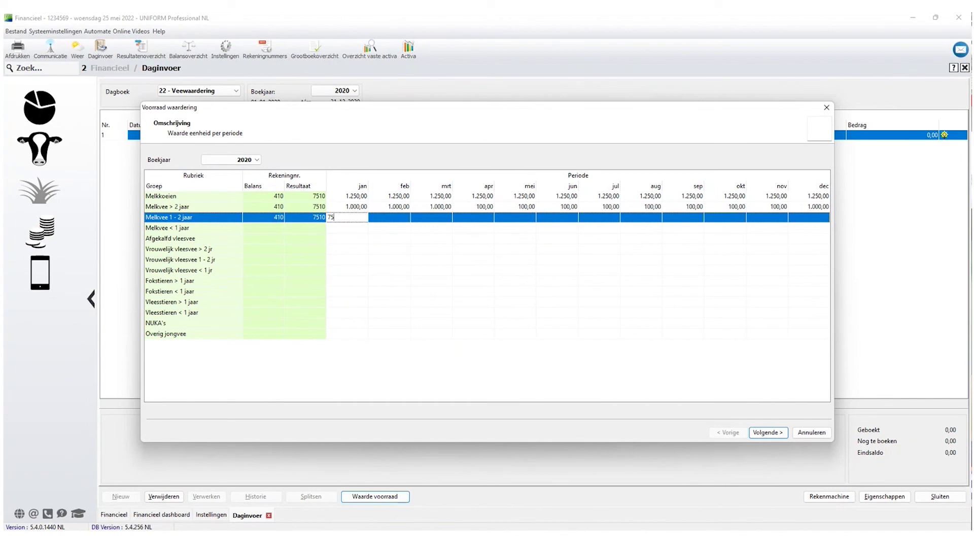
text(750)
key(Tab)
Value Melkvee < 1 jaar at 400 and NUKA's at 125 monthly on 410/7510, then continue.
click(280, 229)
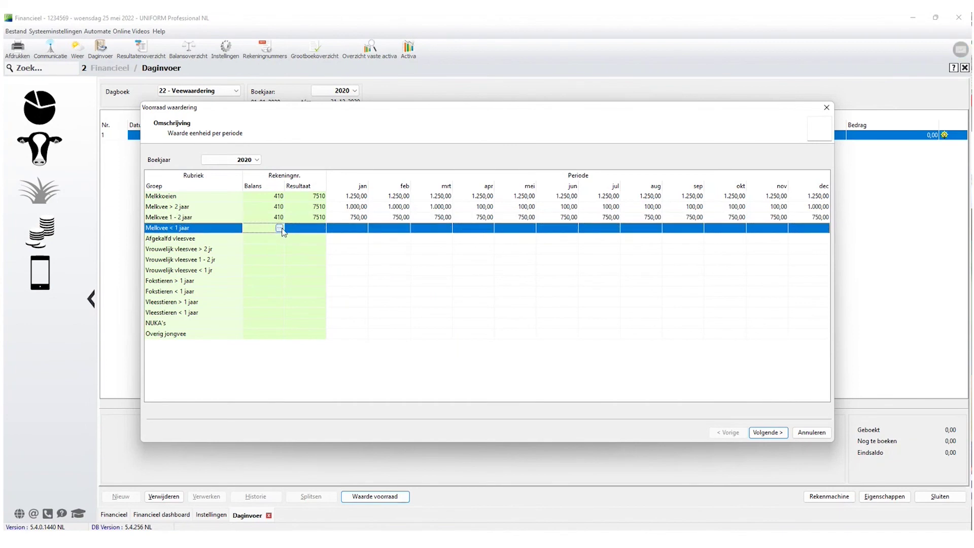
text(410)
key(Tab)
text(7)
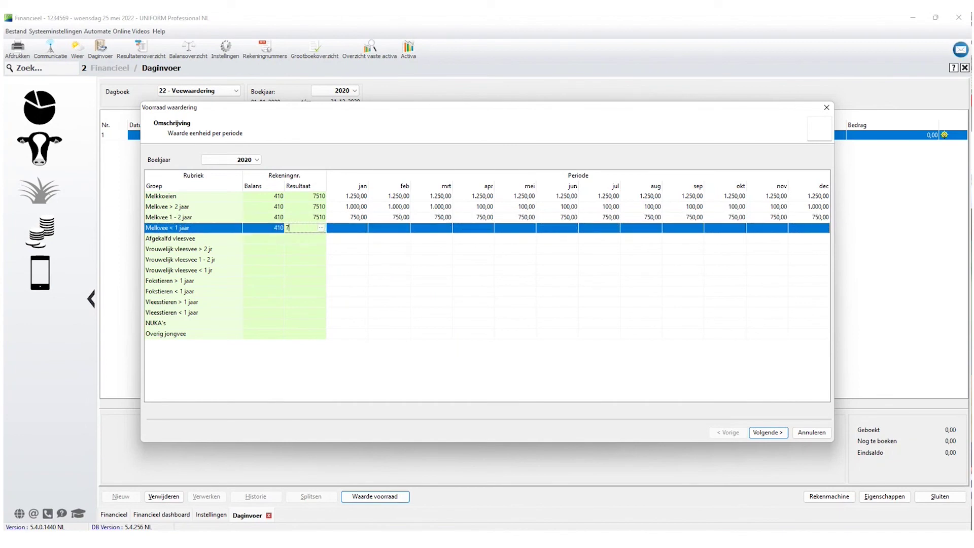
key(Tab)
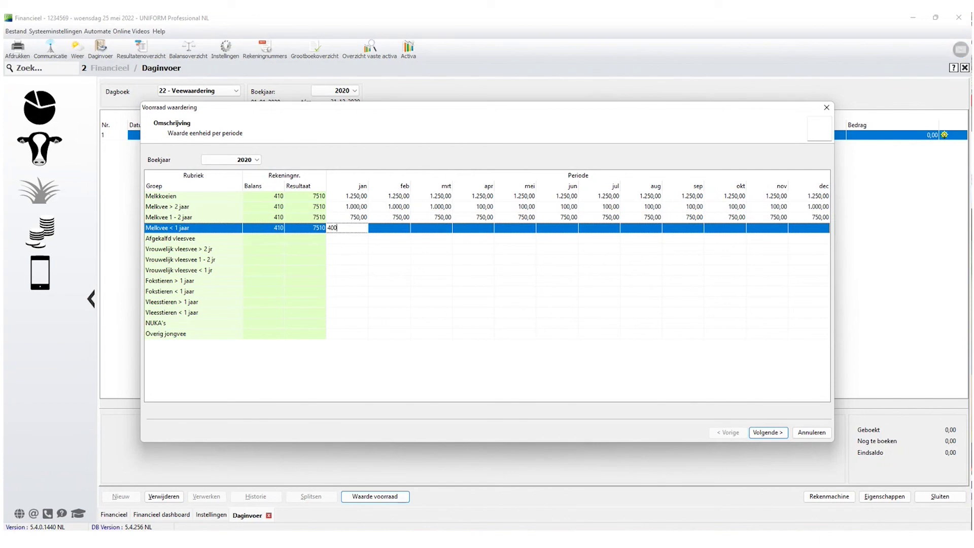
key(Tab)
click(268, 325)
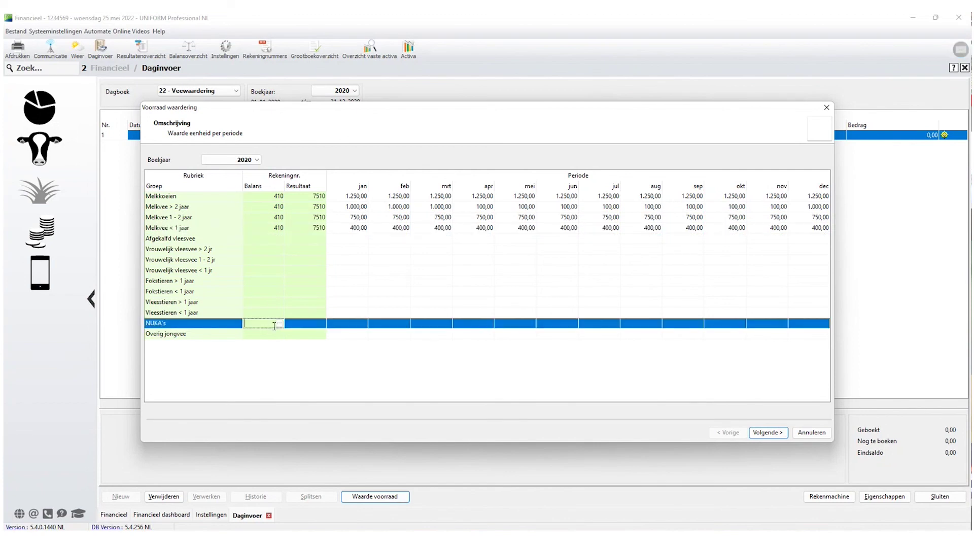
key(Tab)
text(75)
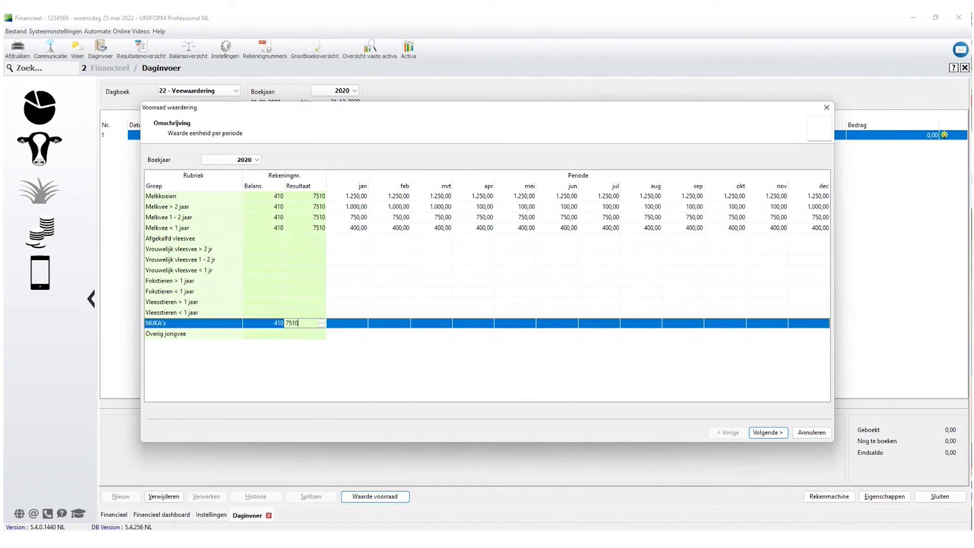
key(Tab)
text(125)
key(Tab)
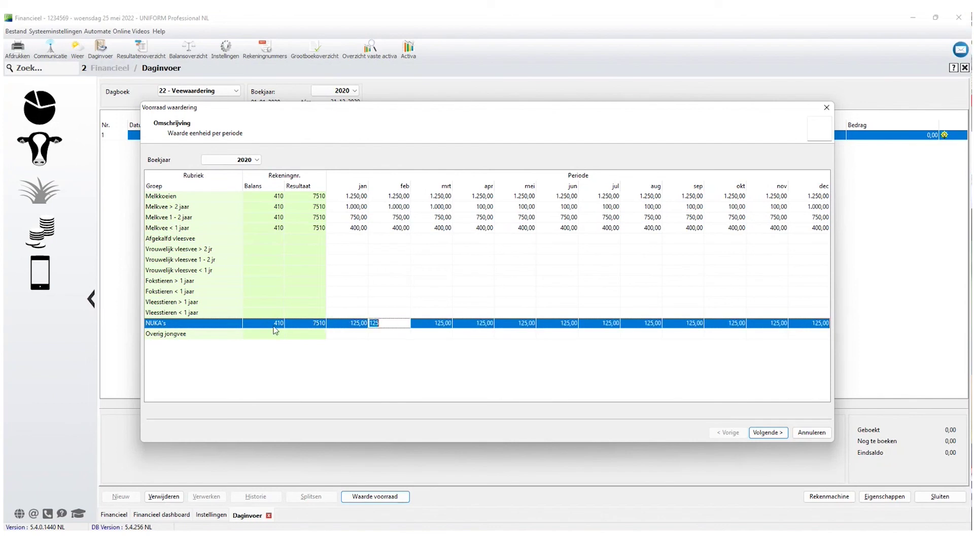
click(768, 432)
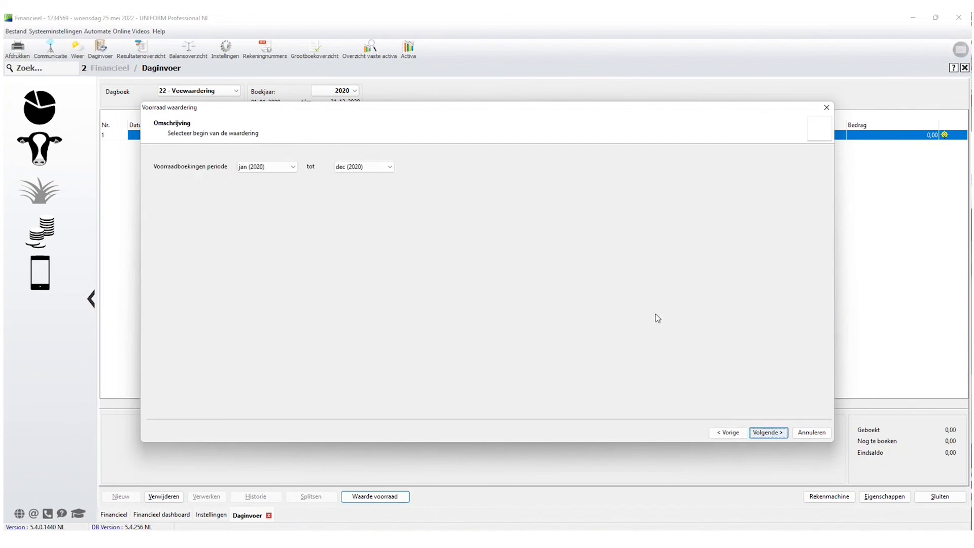
Choose dec (2020) as the booking period, review the stock changes, and finish the valuation.
click(294, 167)
drag(295, 198, 295, 218)
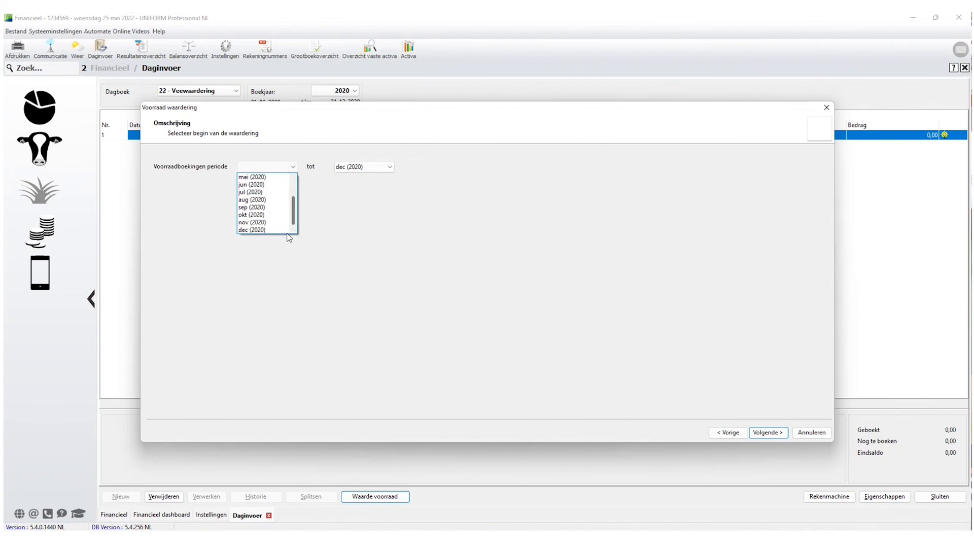
click(271, 230)
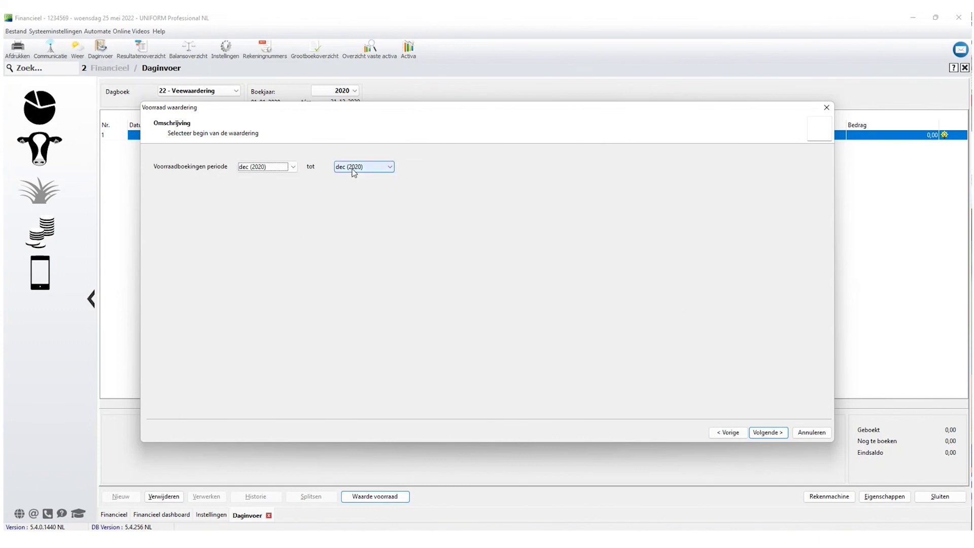
click(768, 432)
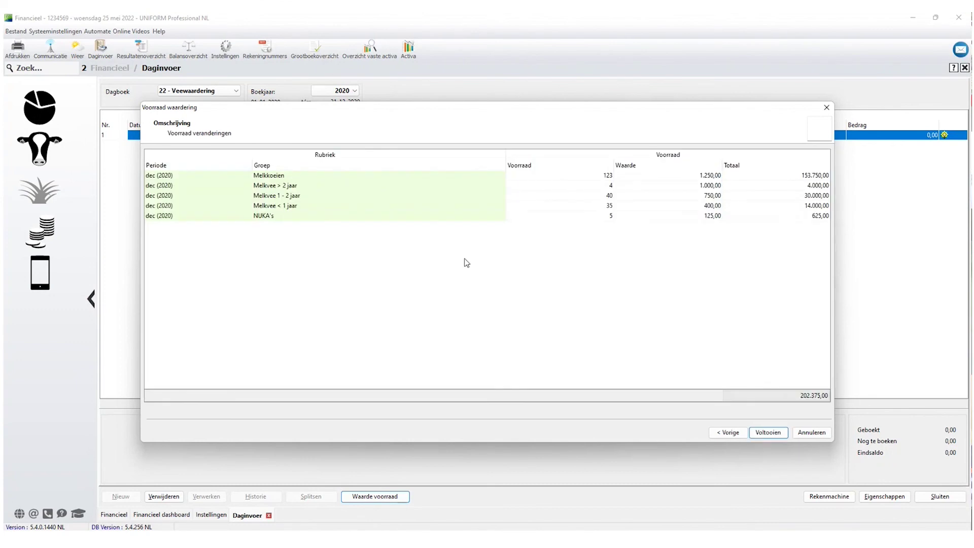
click(770, 433)
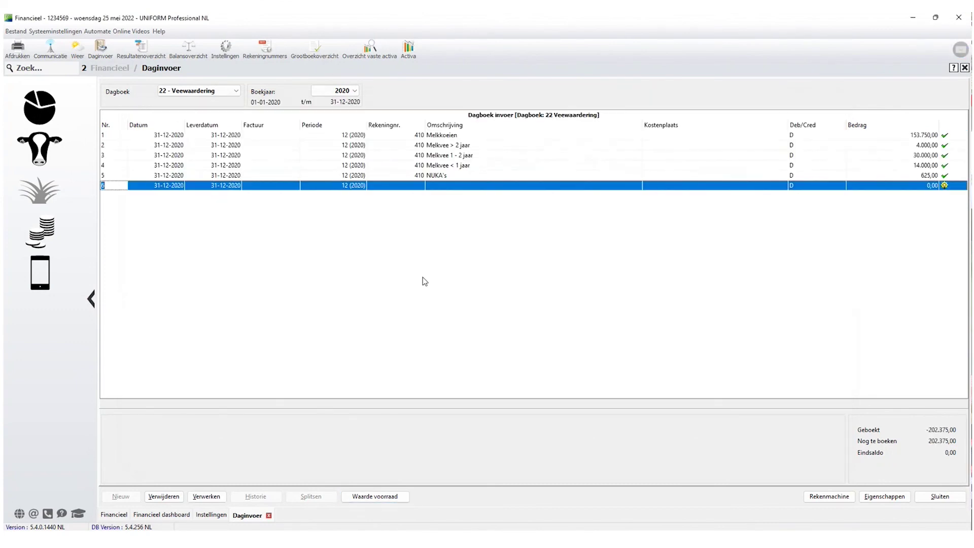
Add a 202.375,00 line on account 600 Eigen vermogen in row 6 and process all six entries.
click(410, 186)
text(600)
key(Tab)
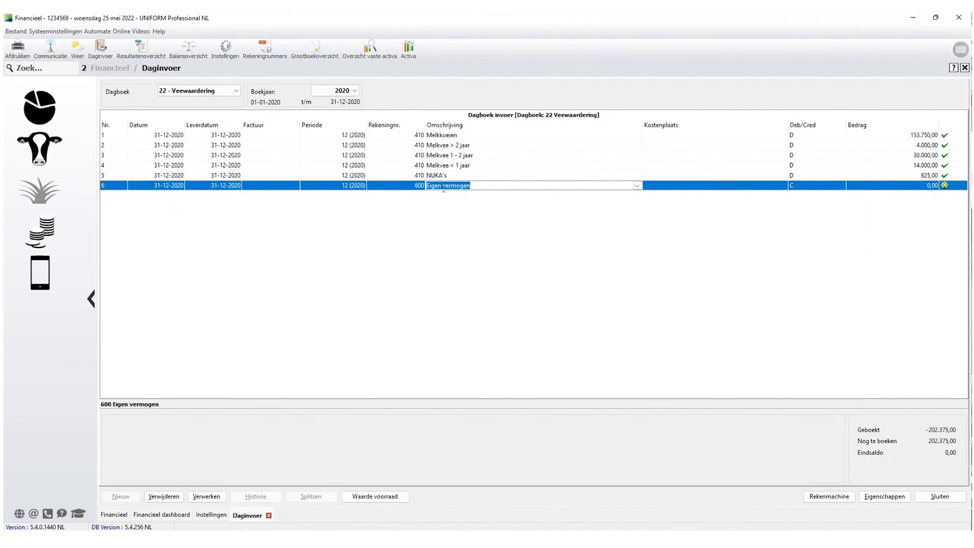
click(932, 186)
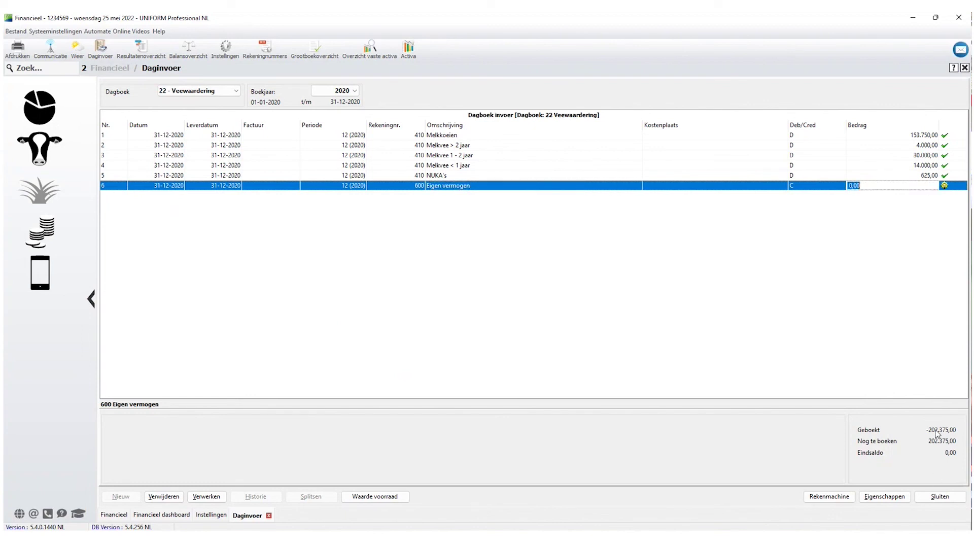
text(202.375)
key(Return)
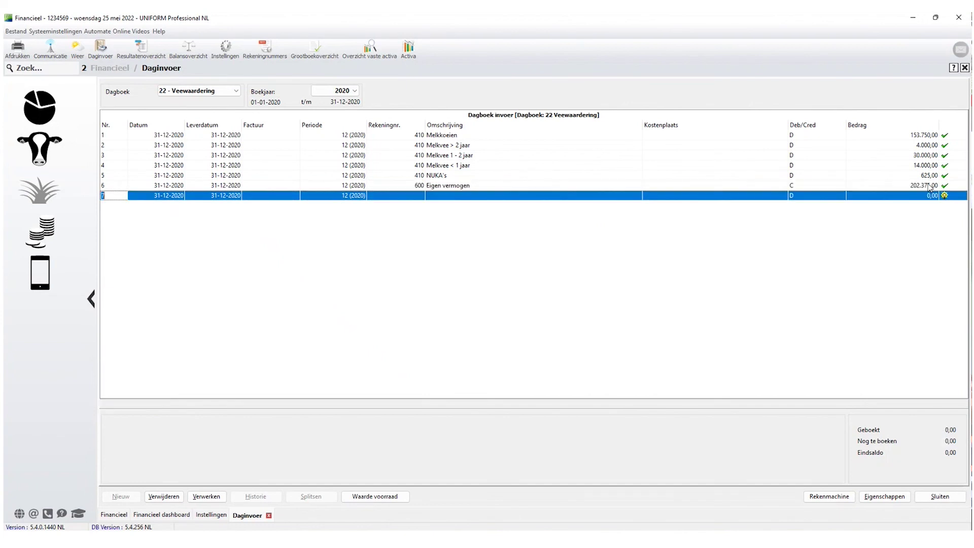
click(206, 496)
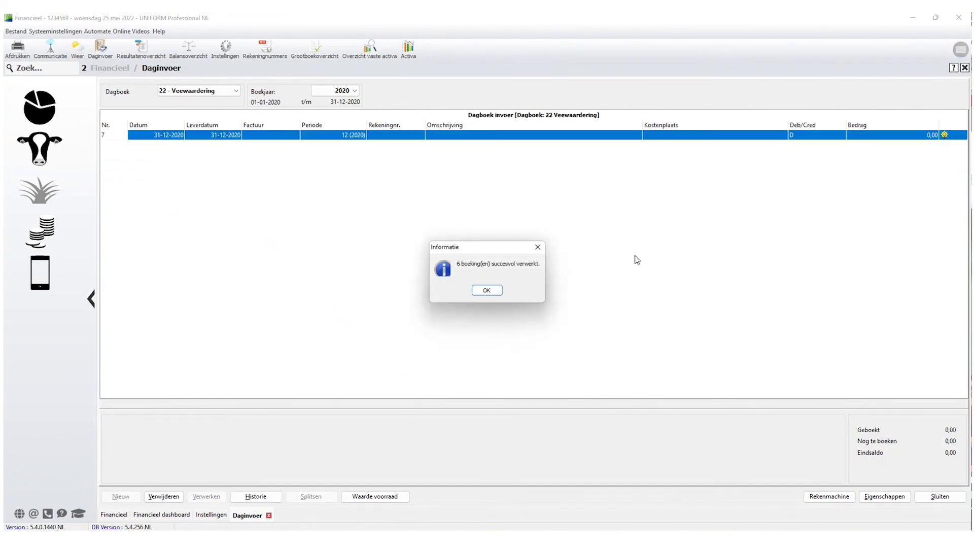
Dismiss the processing confirmation and check Levende have at 202.375 on the balance sheet.
click(490, 290)
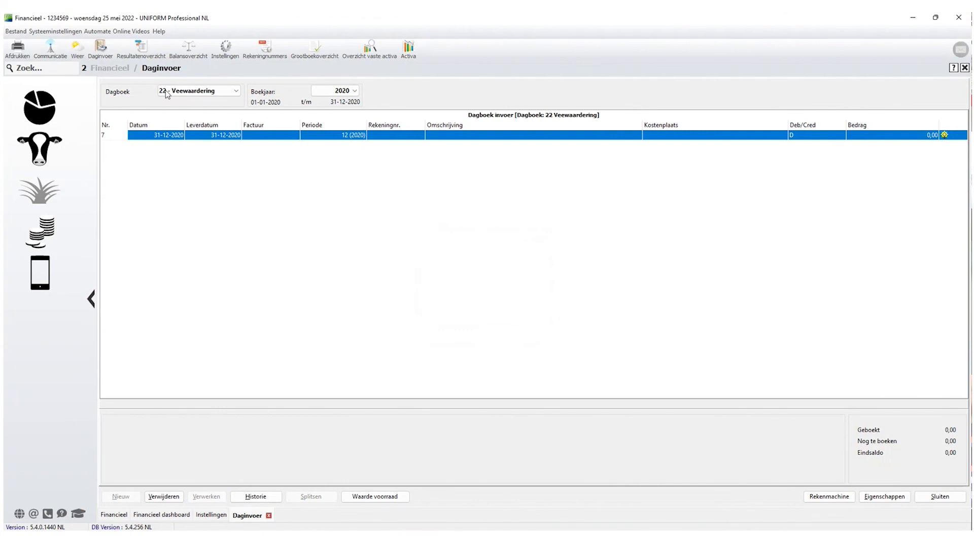
click(189, 50)
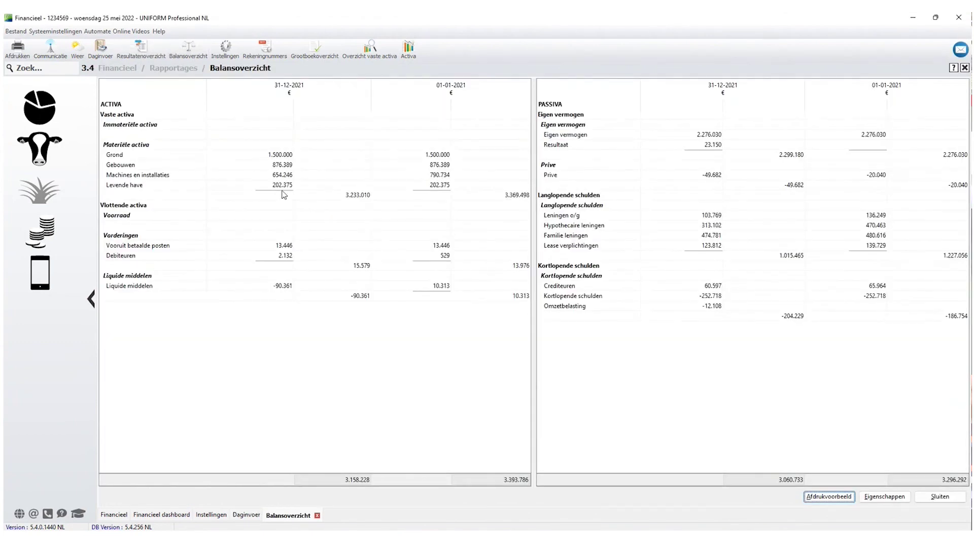
click(283, 188)
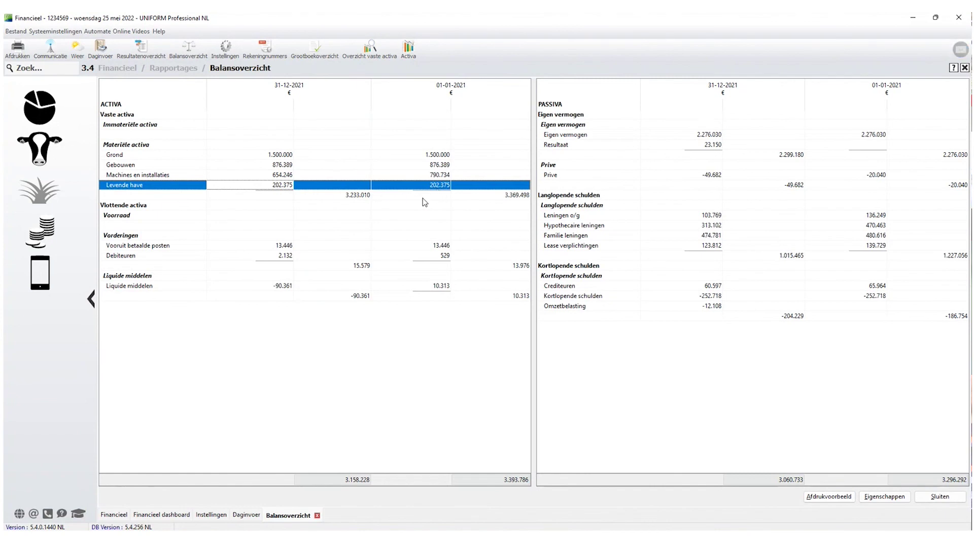
Switch the Veewaardering journal entry to booking year 2021.
click(246, 515)
click(354, 91)
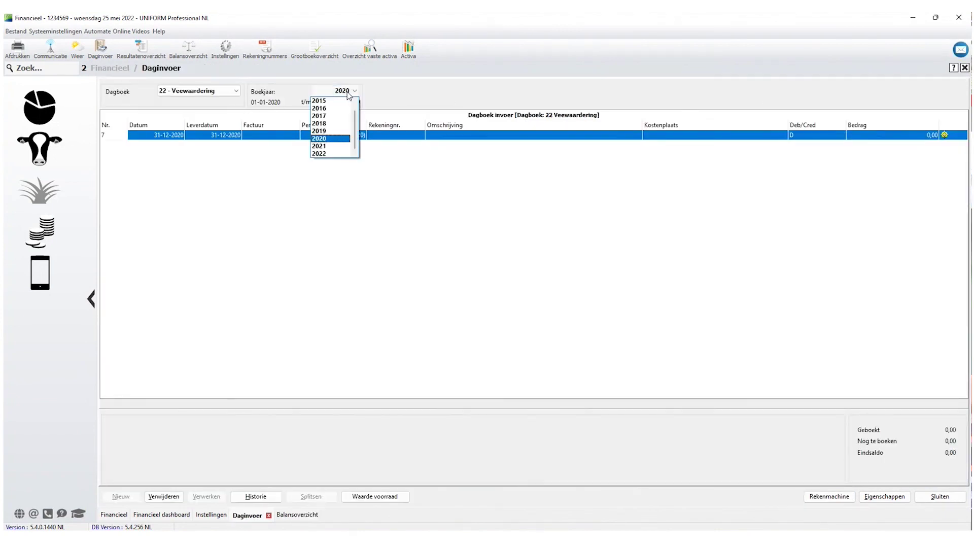
click(325, 147)
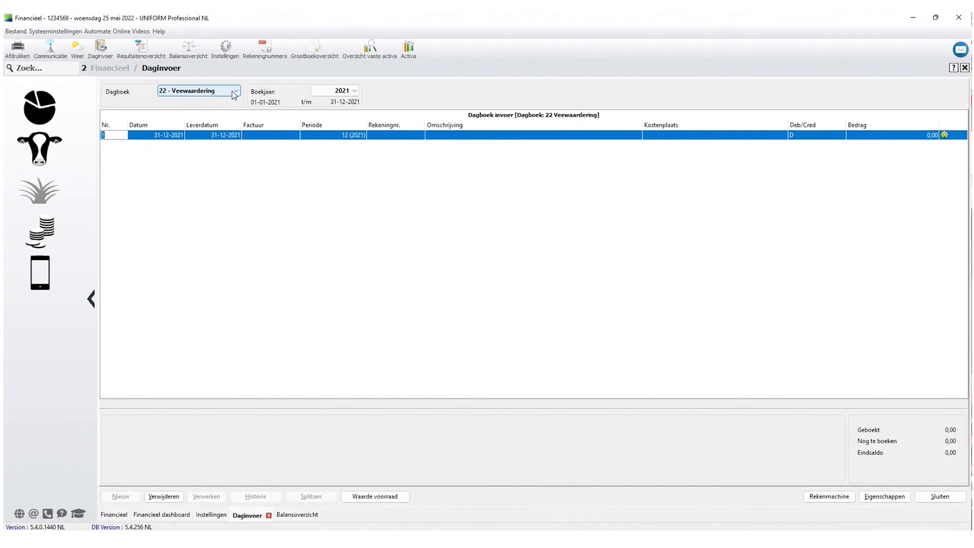
Open the 2021 livestock valuation, compare the 2020 settings, then return to 2021.
click(382, 500)
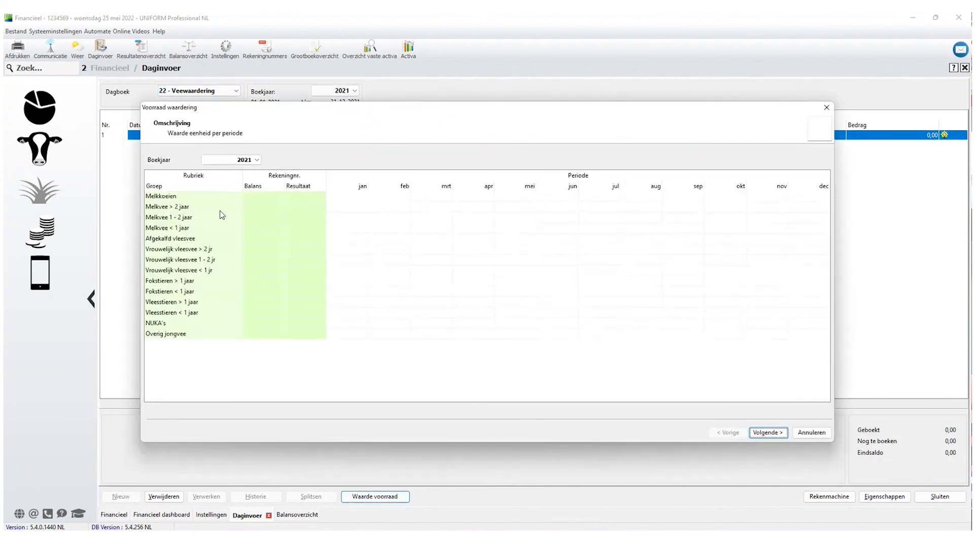
click(258, 160)
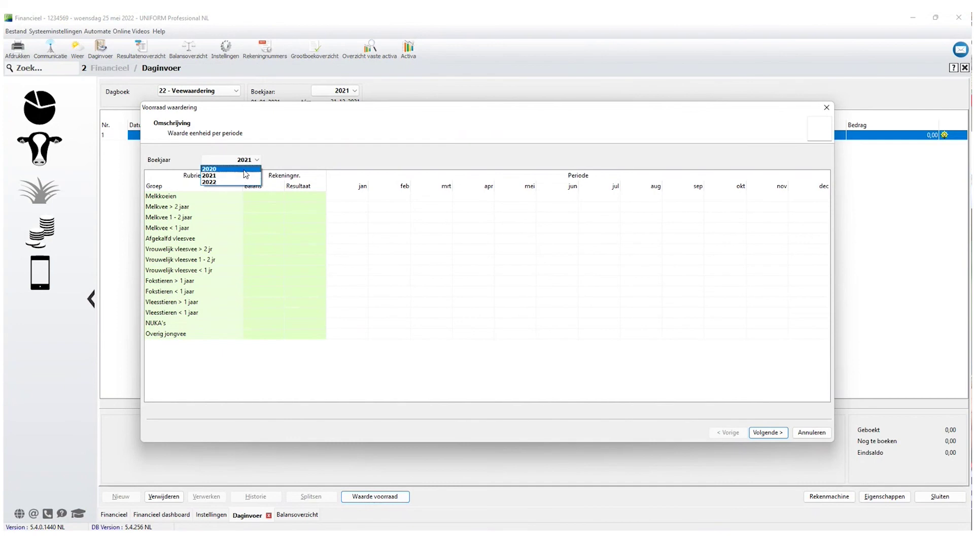
click(223, 168)
click(257, 160)
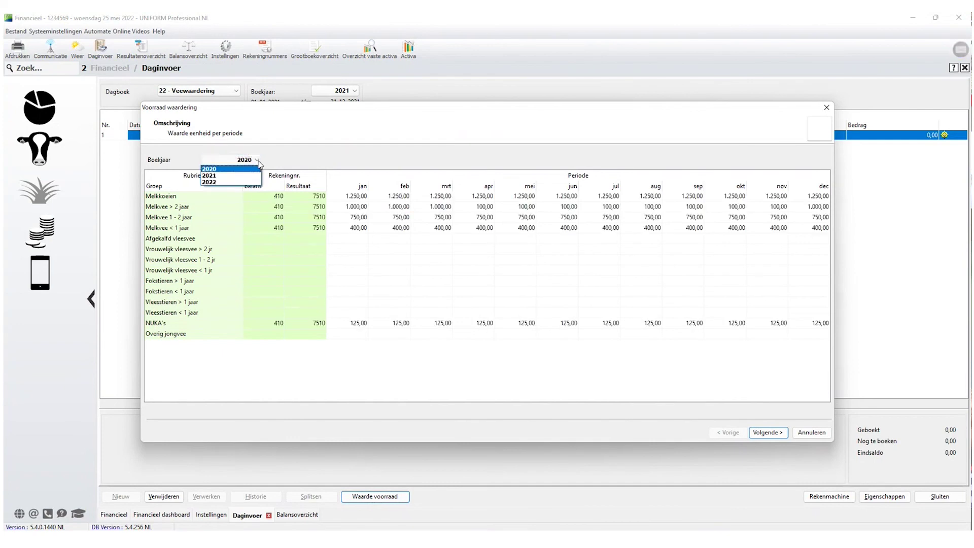
click(241, 176)
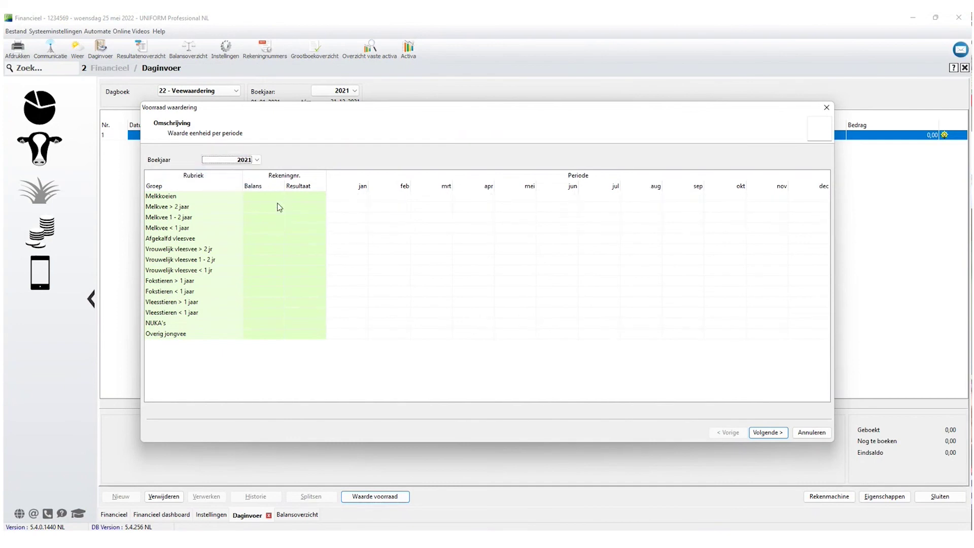
Set Melkkoeien to account 7510 at 1250, and Melkvee > 2 jaar to 410/7510 at 1.000.
text(75)
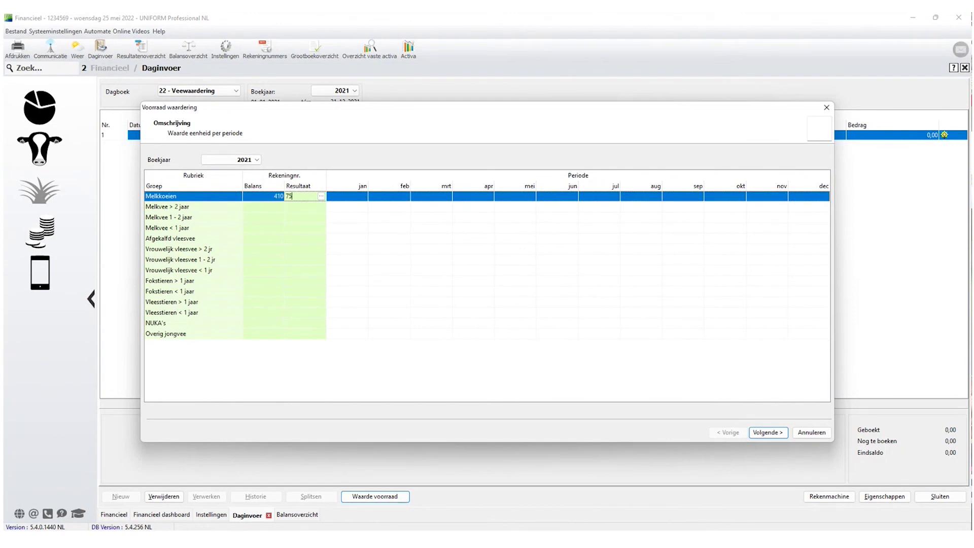
key(Tab)
text(1250)
key(Tab)
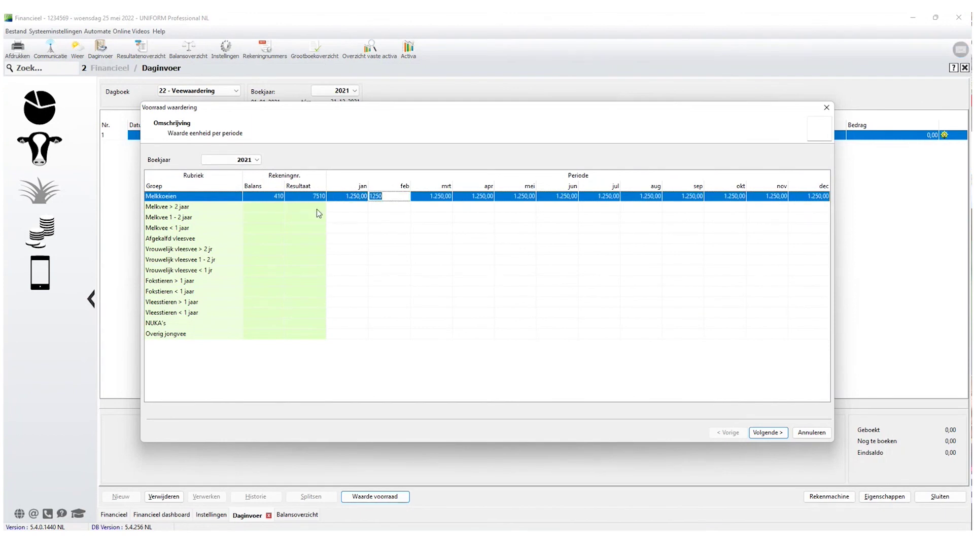
click(280, 207)
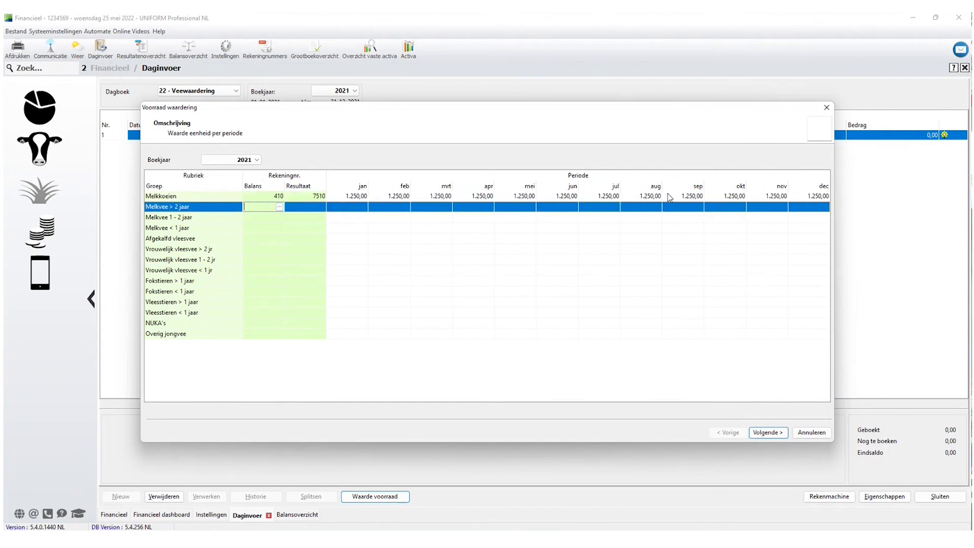
text(410)
key(Tab)
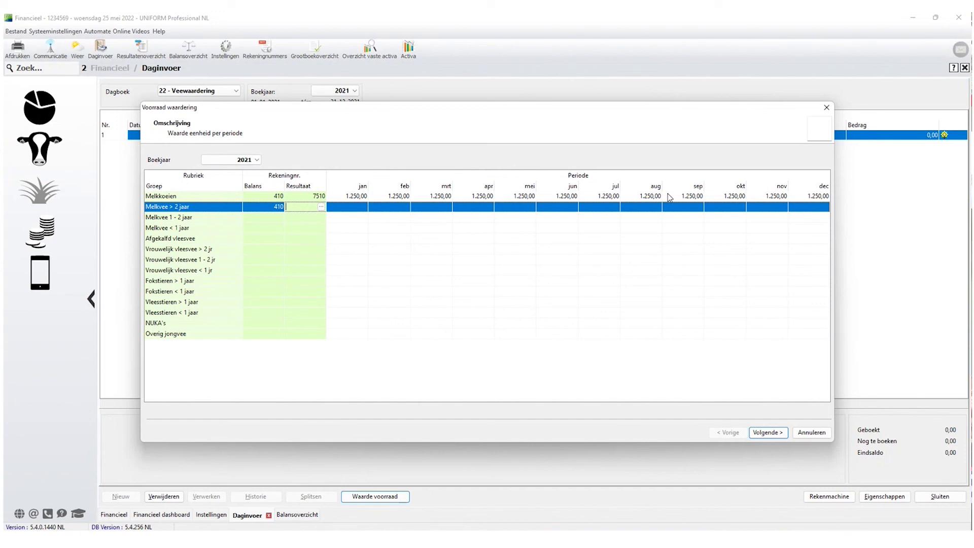
text(7510)
key(Tab)
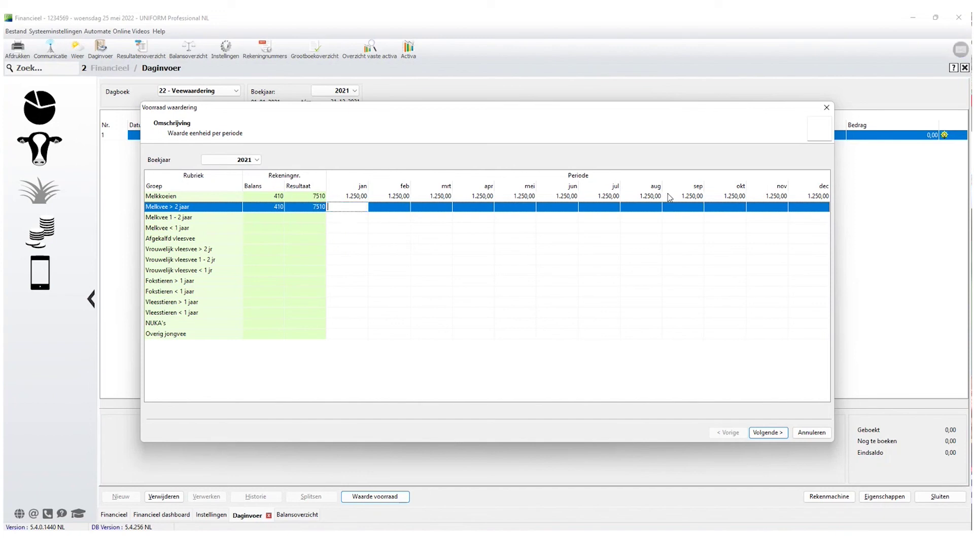
text(1.00)
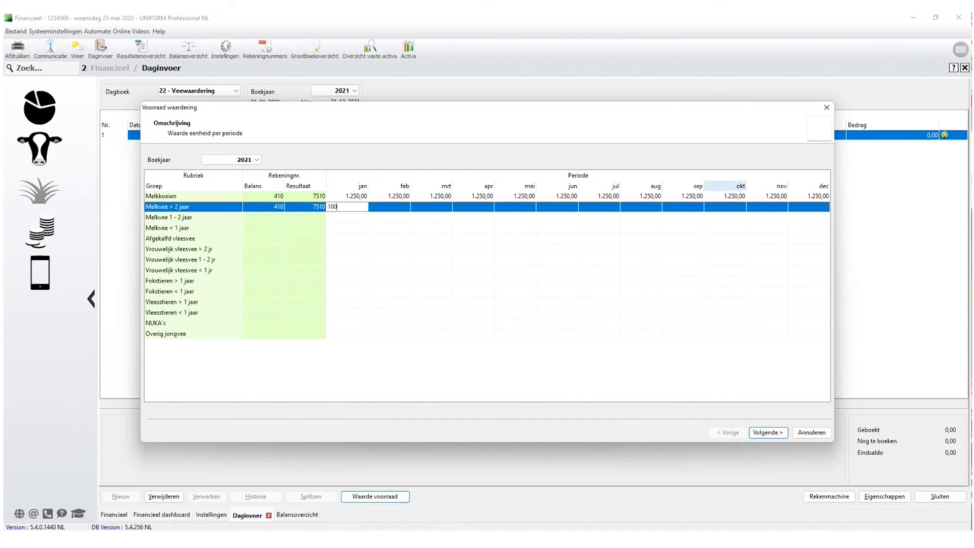
text(0)
key(Tab)
key(Return)
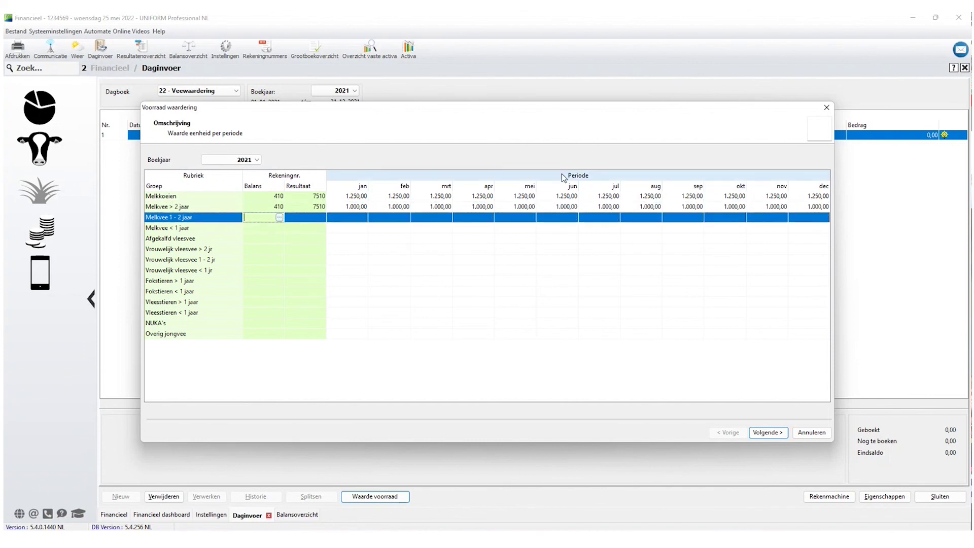
Set Melkvee 1 - 2 jaar to 410/7510 at 750 and Melkvee < 1 jaar to 410/7510 at 400.
text(410)
key(Tab)
text(7)
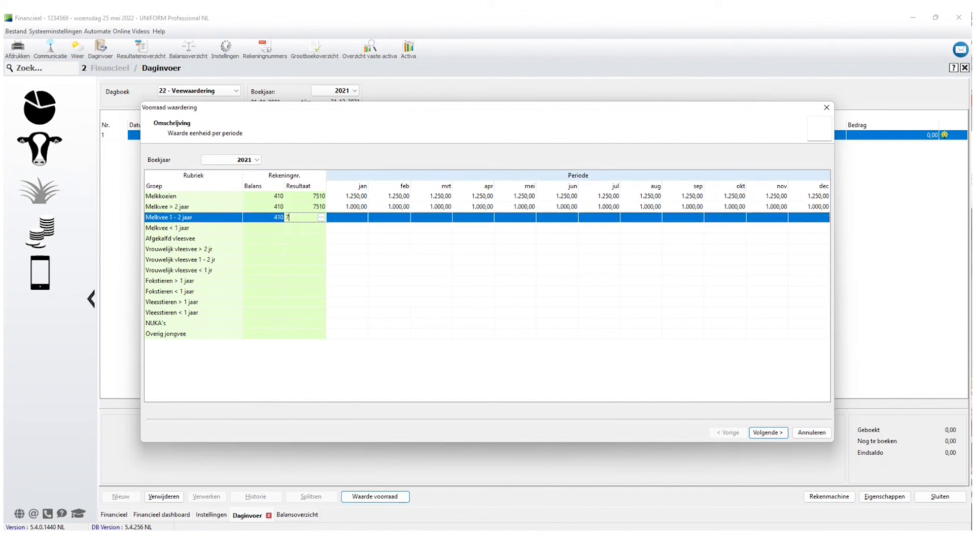
key(Tab)
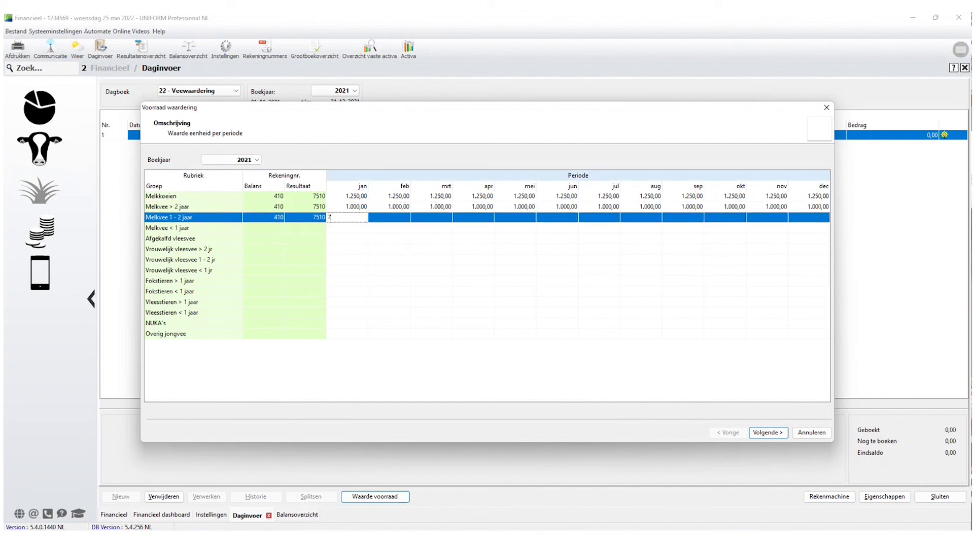
key(Tab)
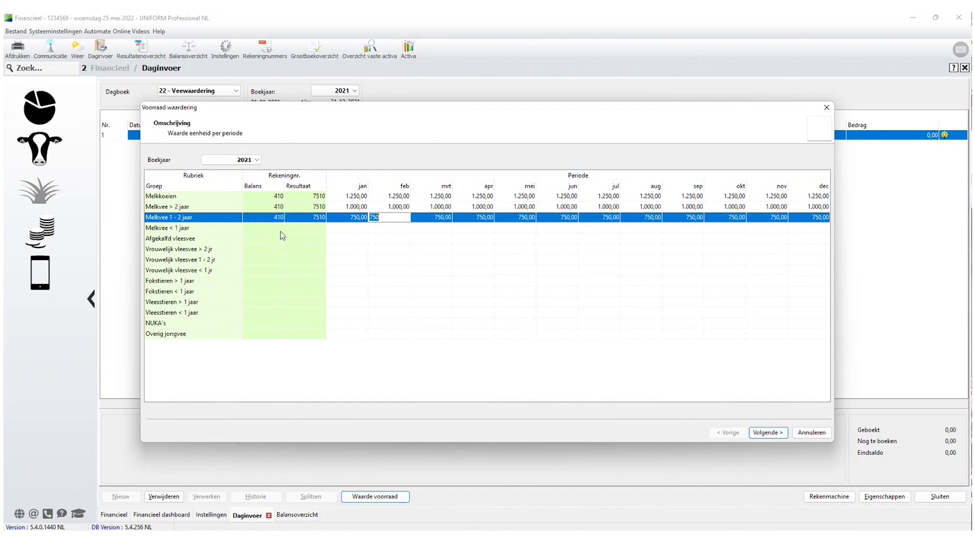
key(Return)
text(410)
key(Tab)
text(7510)
key(Tab)
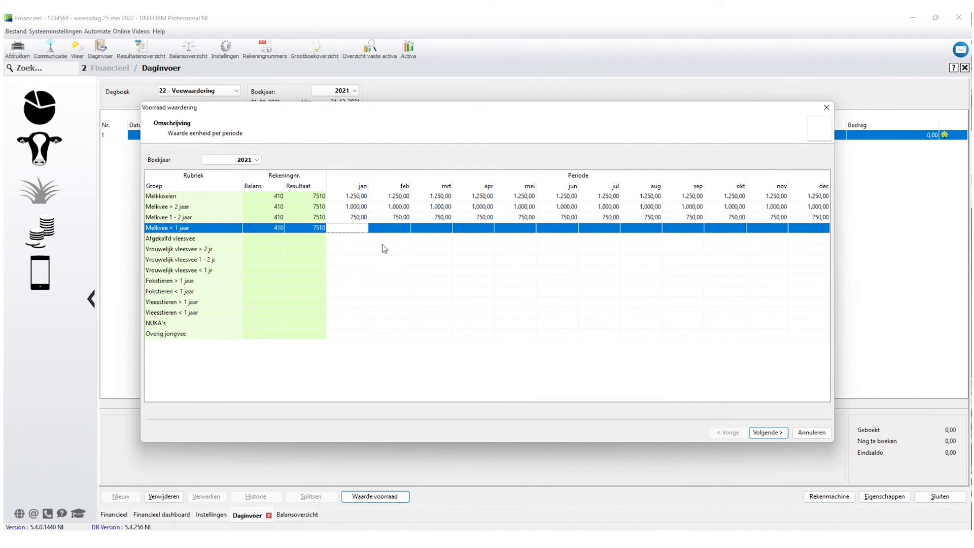
text(400)
key(Tab)
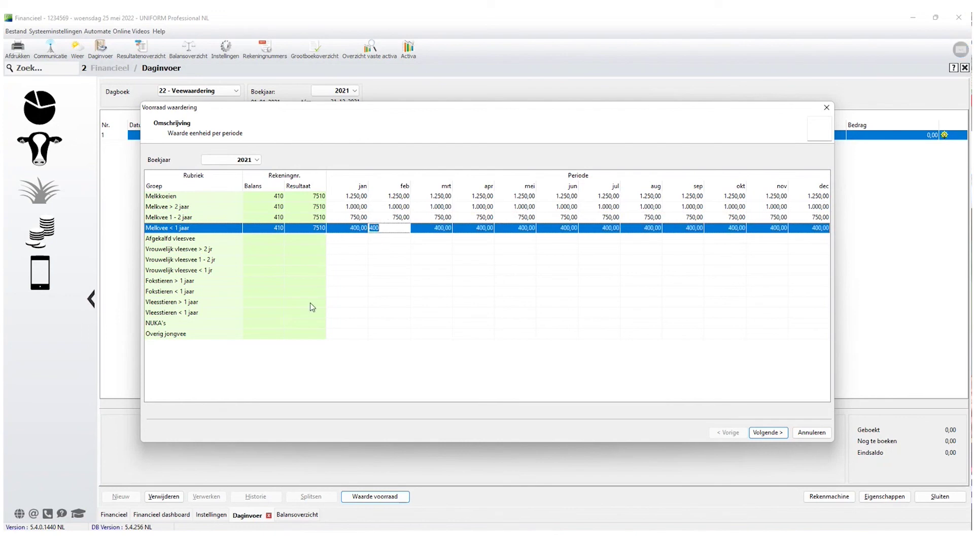
Set NUKA's to balance account 410, result account 7510, and unit value 125.
click(269, 323)
text(410)
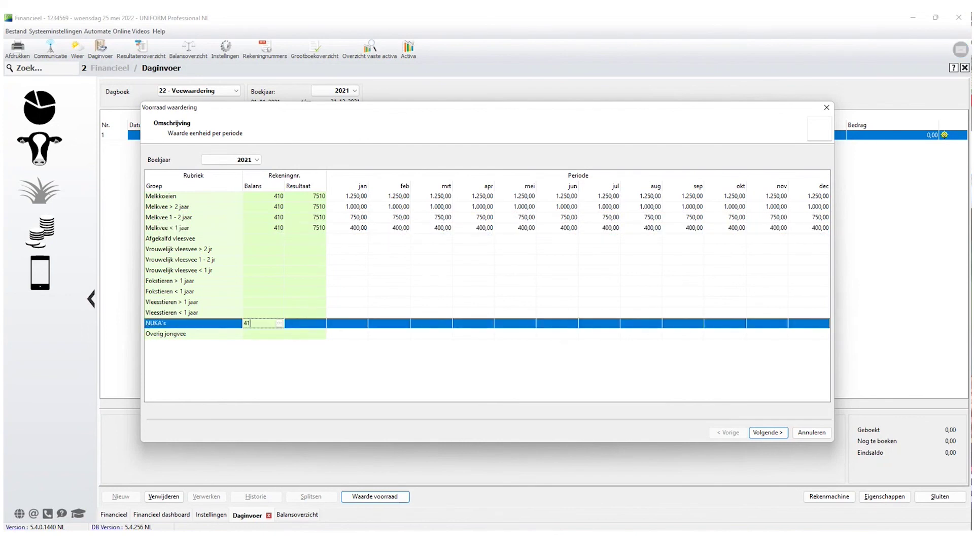
key(Tab)
text(7510)
key(Tab)
text(1)
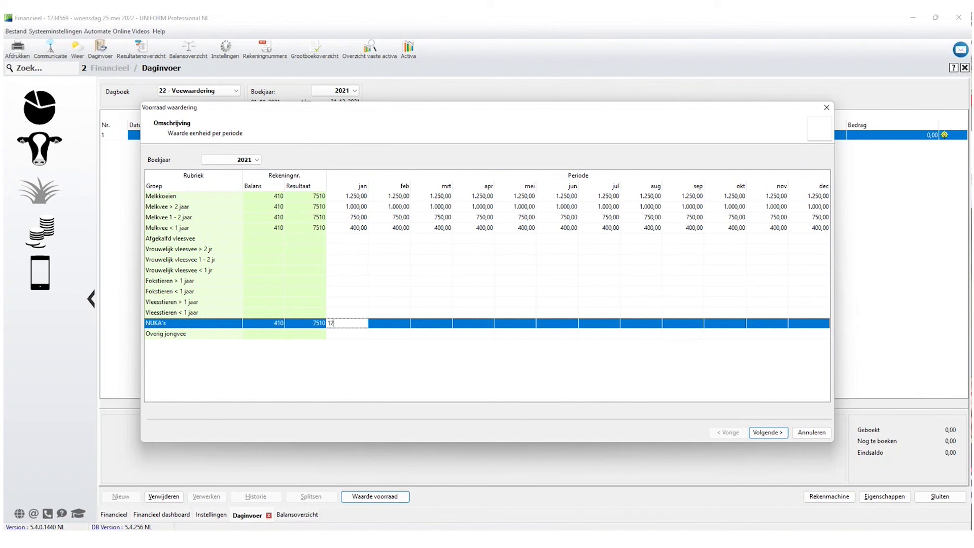
text(25)
key(Tab)
Generate the valuation entries for the period jan (2021) to dec (2021).
click(768, 433)
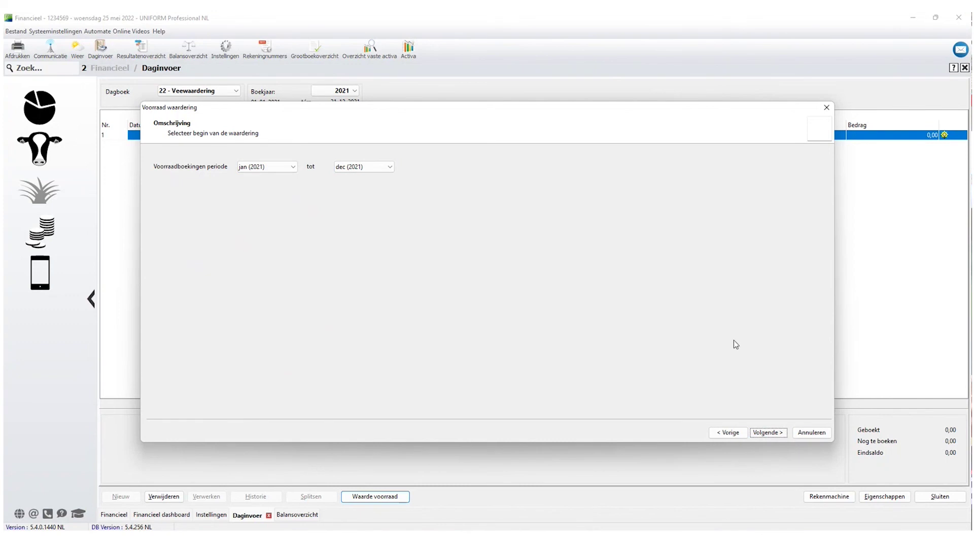
click(765, 436)
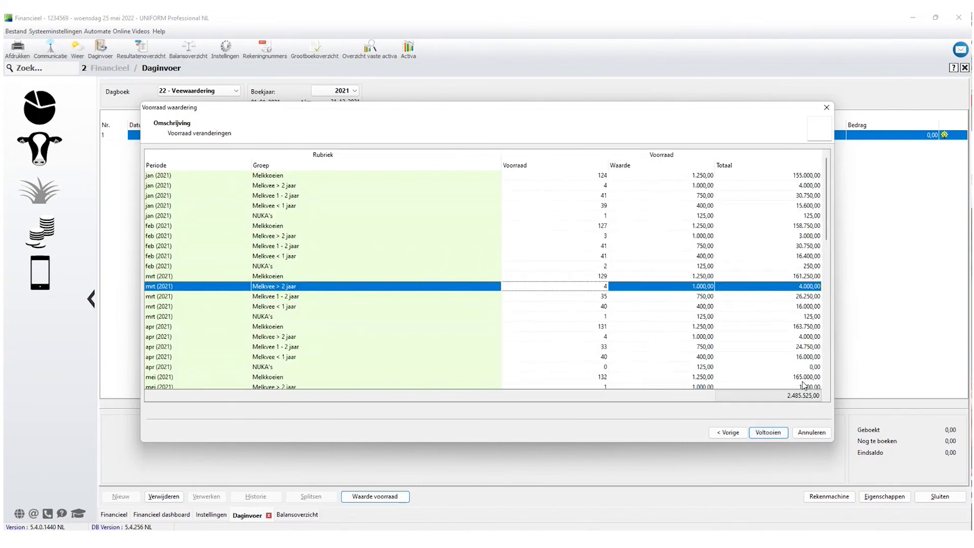
click(767, 435)
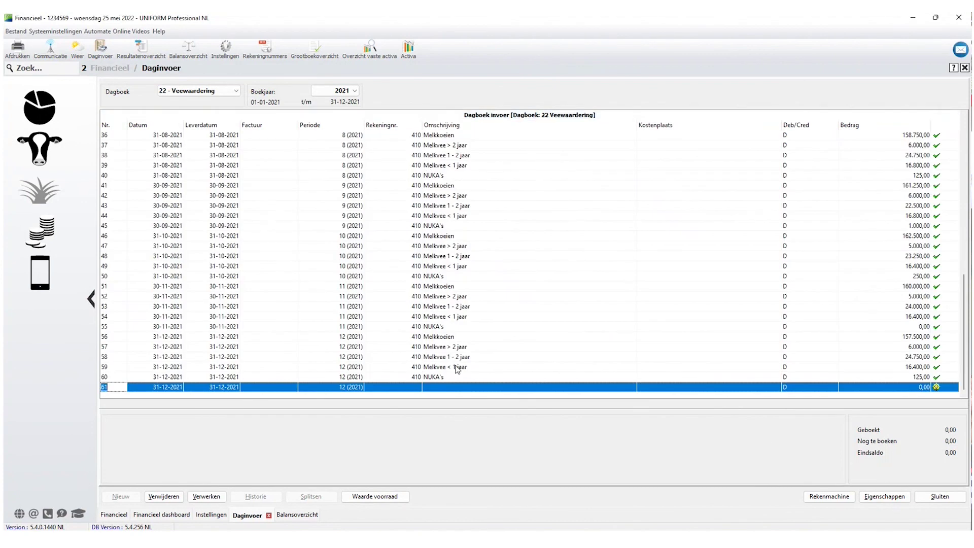
Book all 60 generated Veewaardering entries and acknowledge the completion message.
click(212, 500)
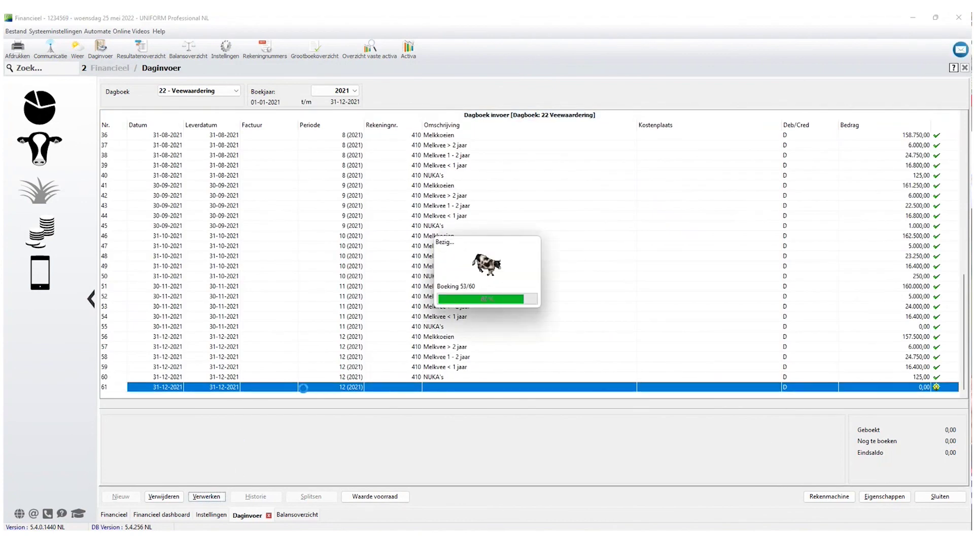
click(492, 295)
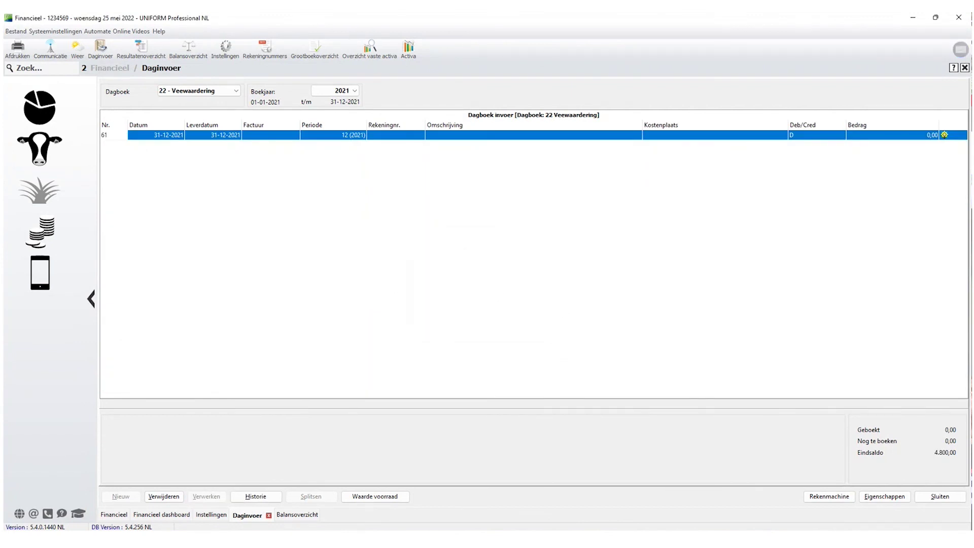
click(305, 515)
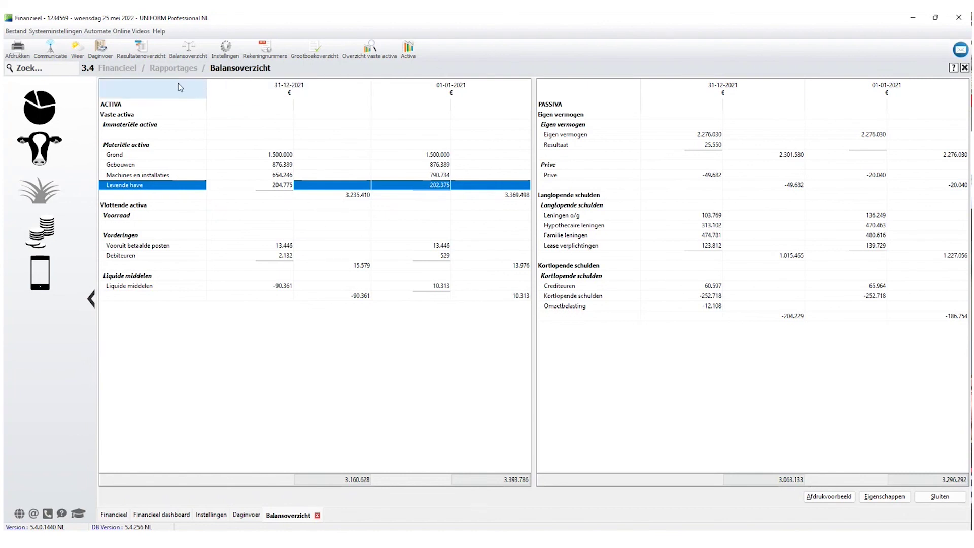
Review ledger entries on account 7510 Aanwas melk- en fokvee, then the 2021 results overview.
click(325, 57)
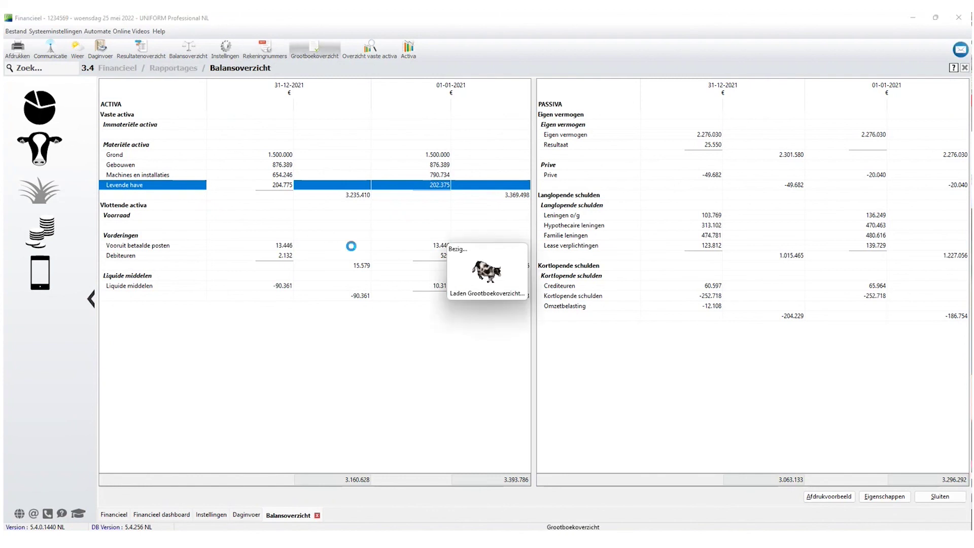
click(191, 265)
scroll(191, 265, down, 20)
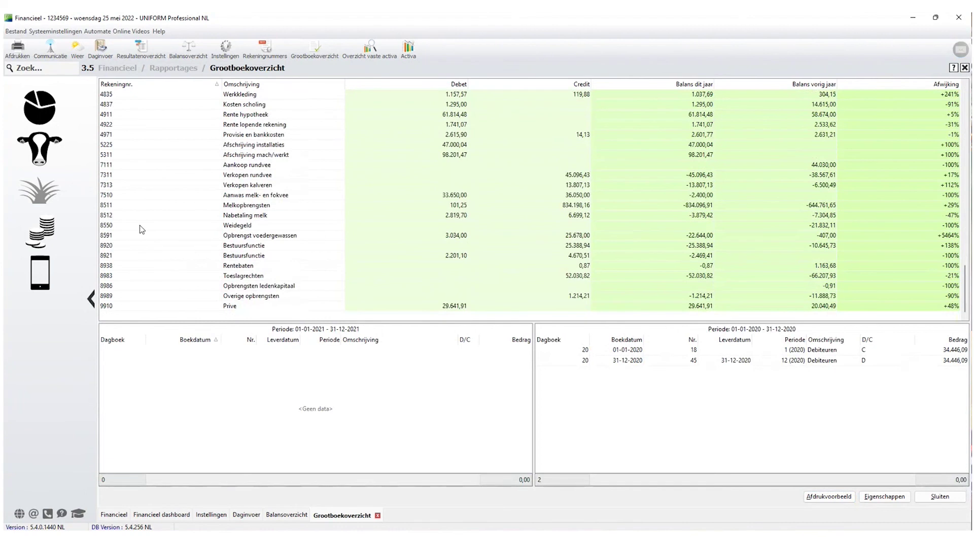
click(126, 197)
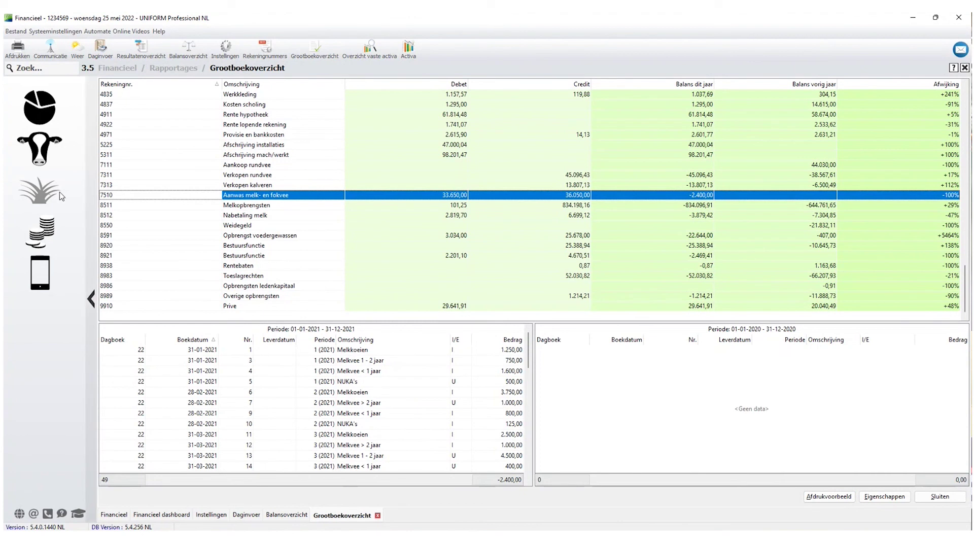
click(141, 49)
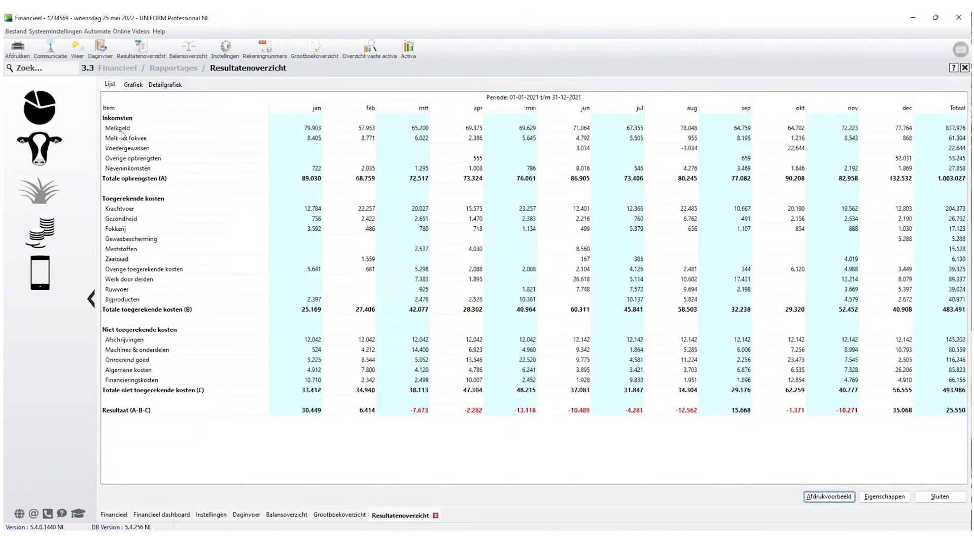
click(166, 138)
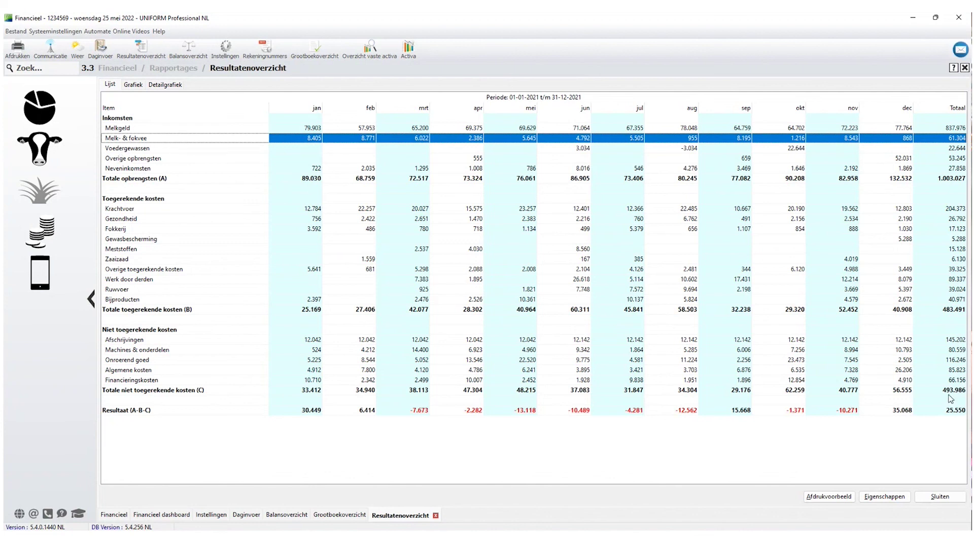
click(131, 343)
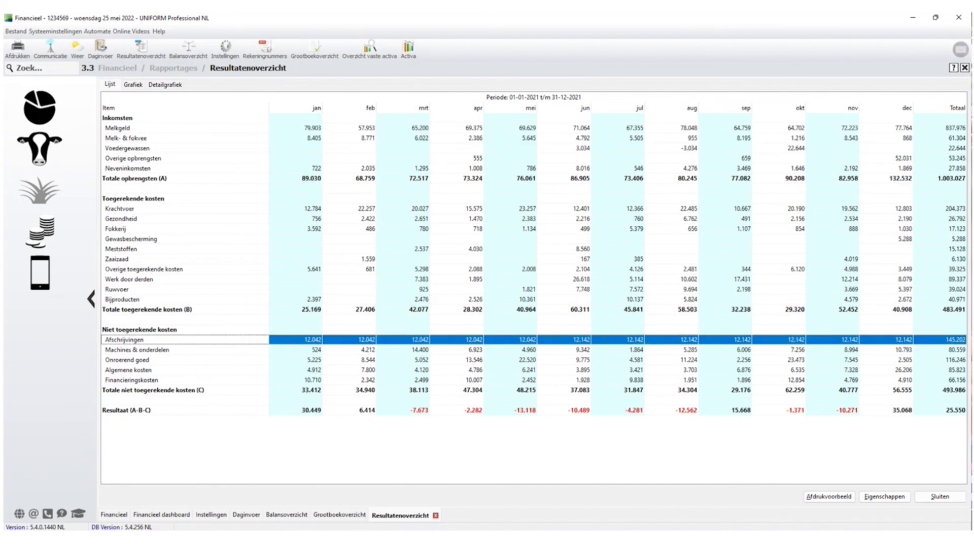
click(954, 499)
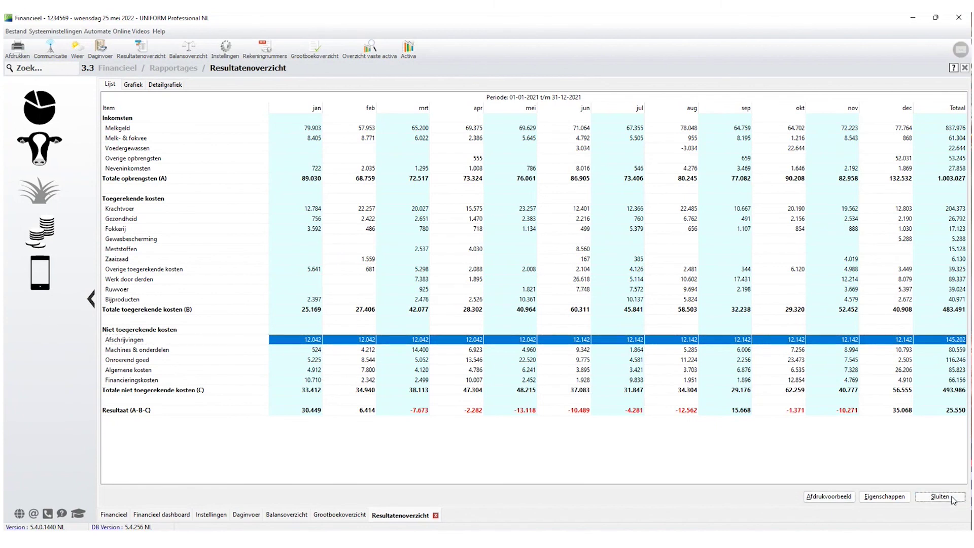
Close the ledger overview, balance sheet, Veewaardering journal and journal settings.
click(953, 500)
click(952, 499)
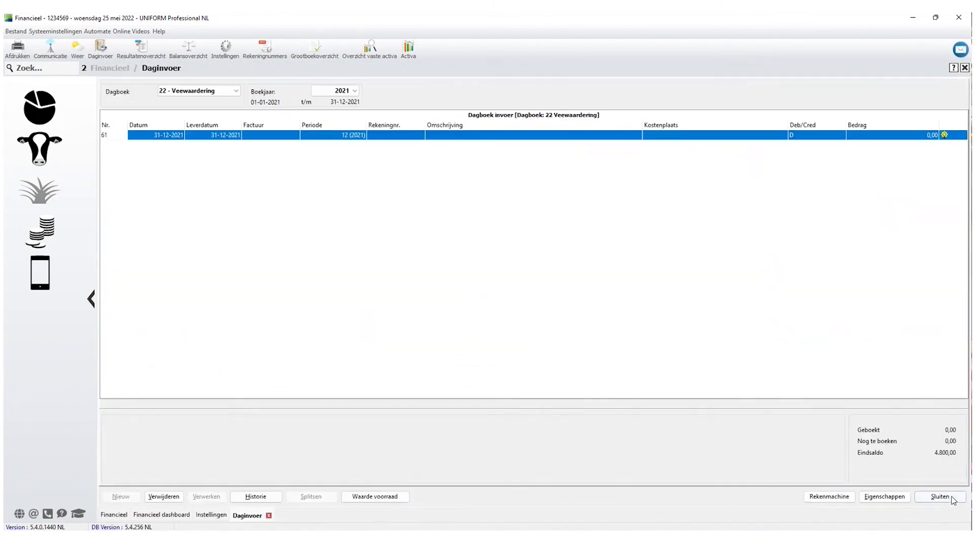
click(943, 498)
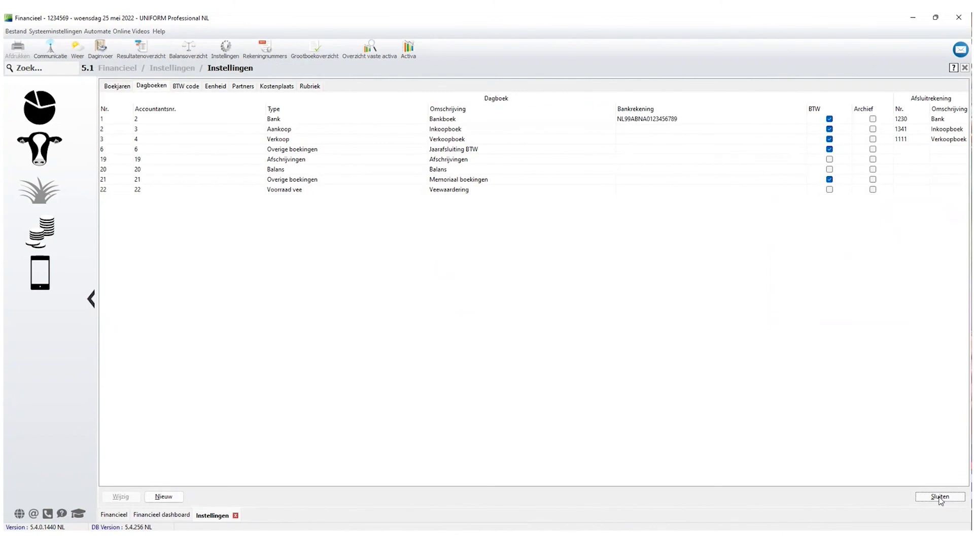
click(945, 498)
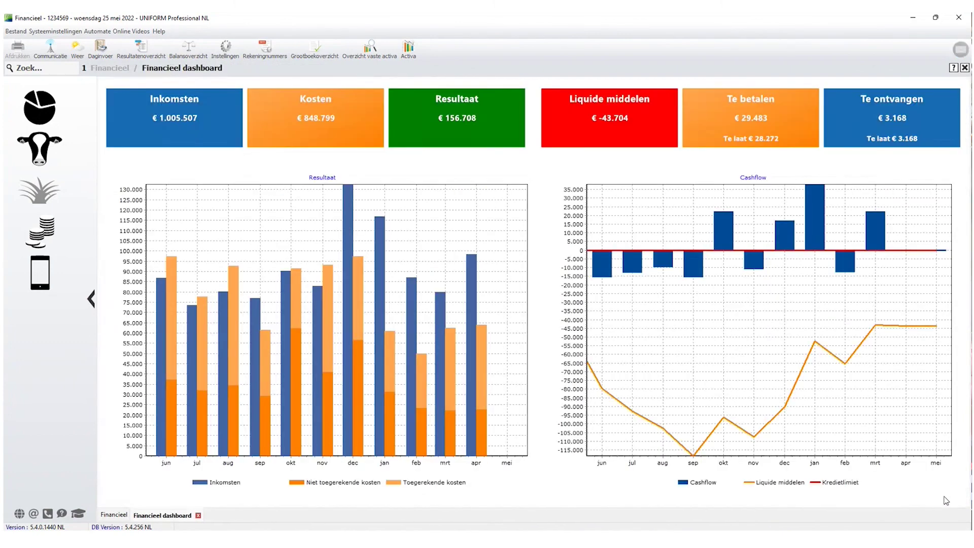
In Financieel settings, open Resultaatopbouw and select the 2 - Melk- & fokvee line.
click(38, 229)
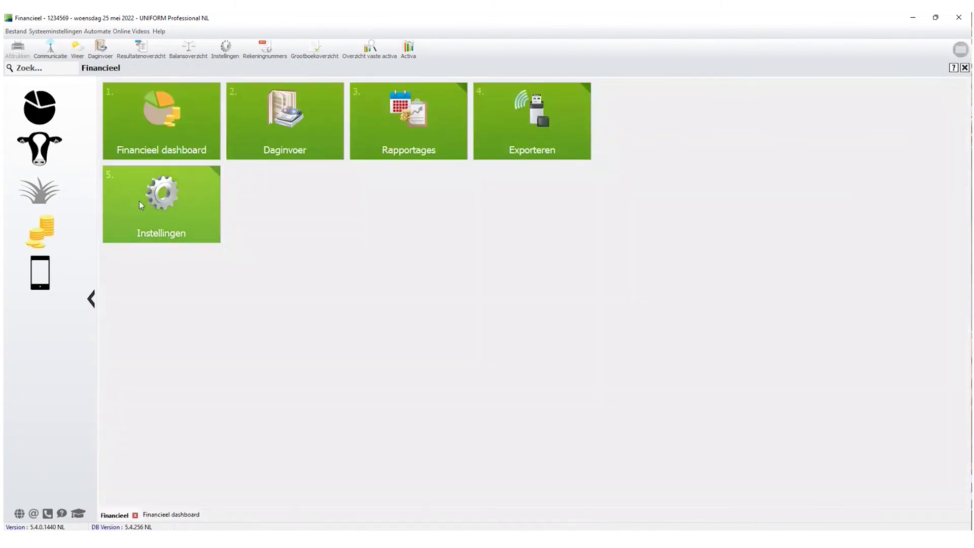
click(162, 208)
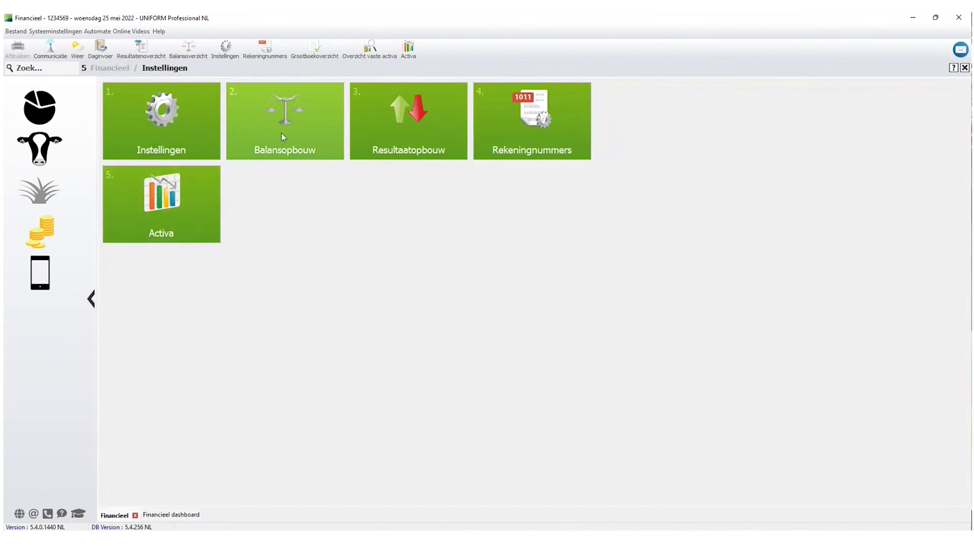
click(430, 124)
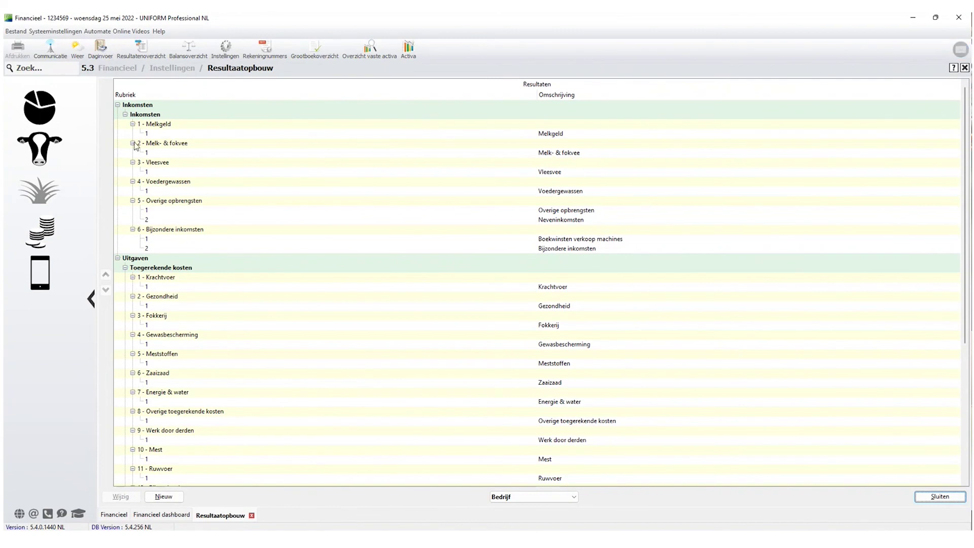
click(157, 146)
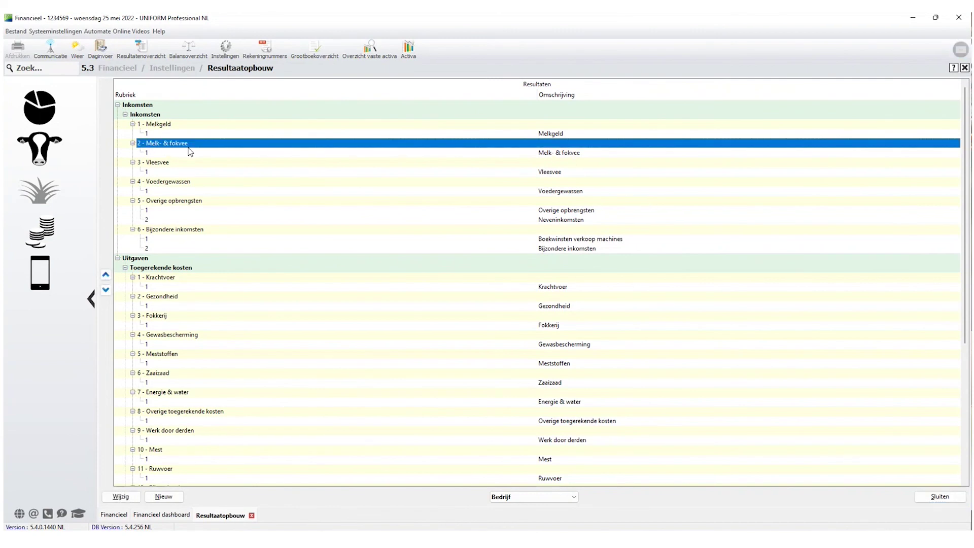
click(557, 155)
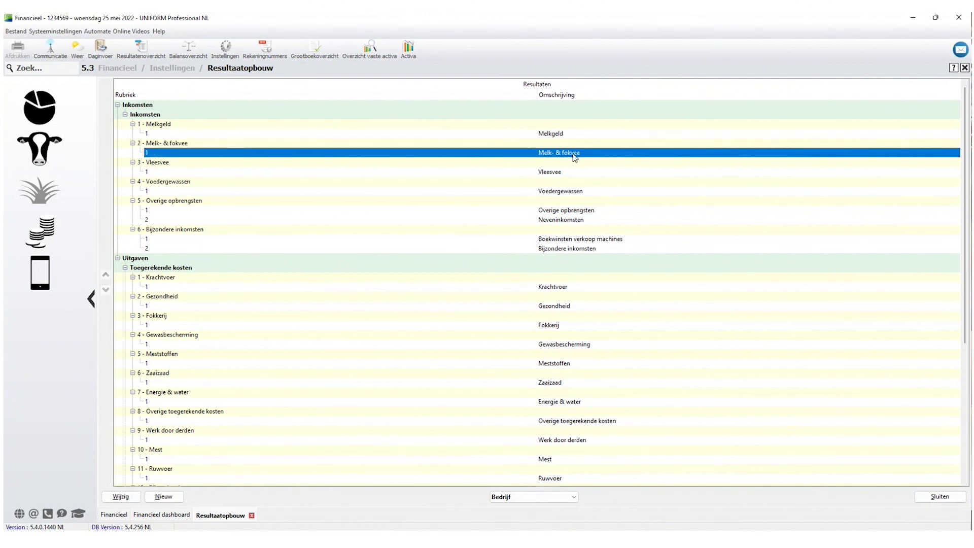